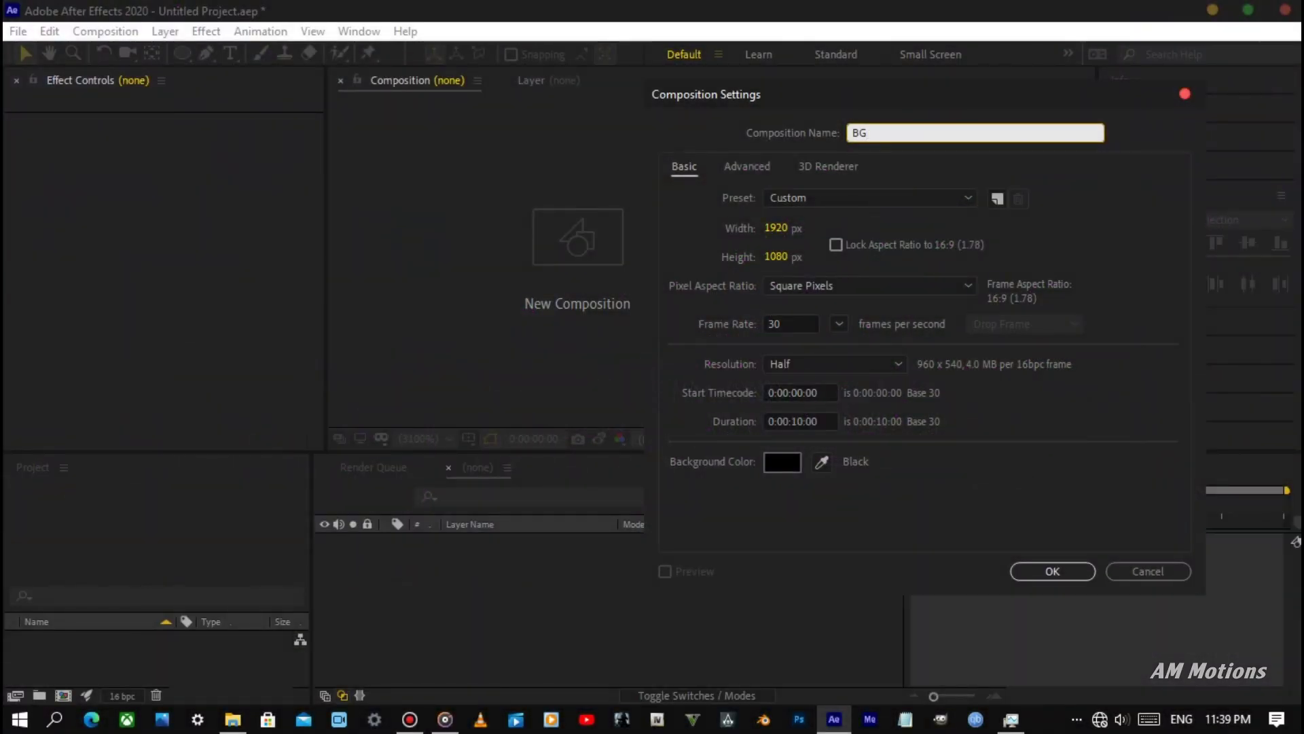
Confirm the 1920×1080, 30 fps, 10-second BG composition and add a full-frame solid named form_particles.
key(Return)
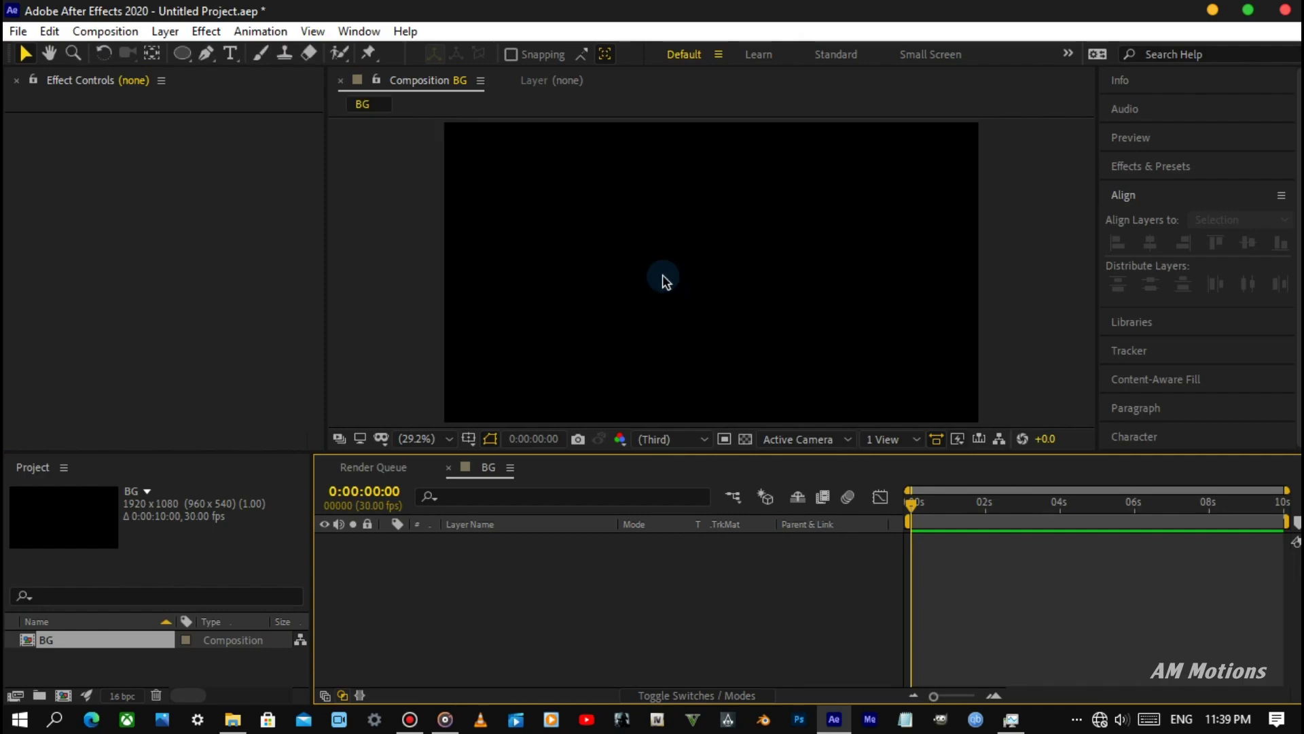
key(ctrl+y)
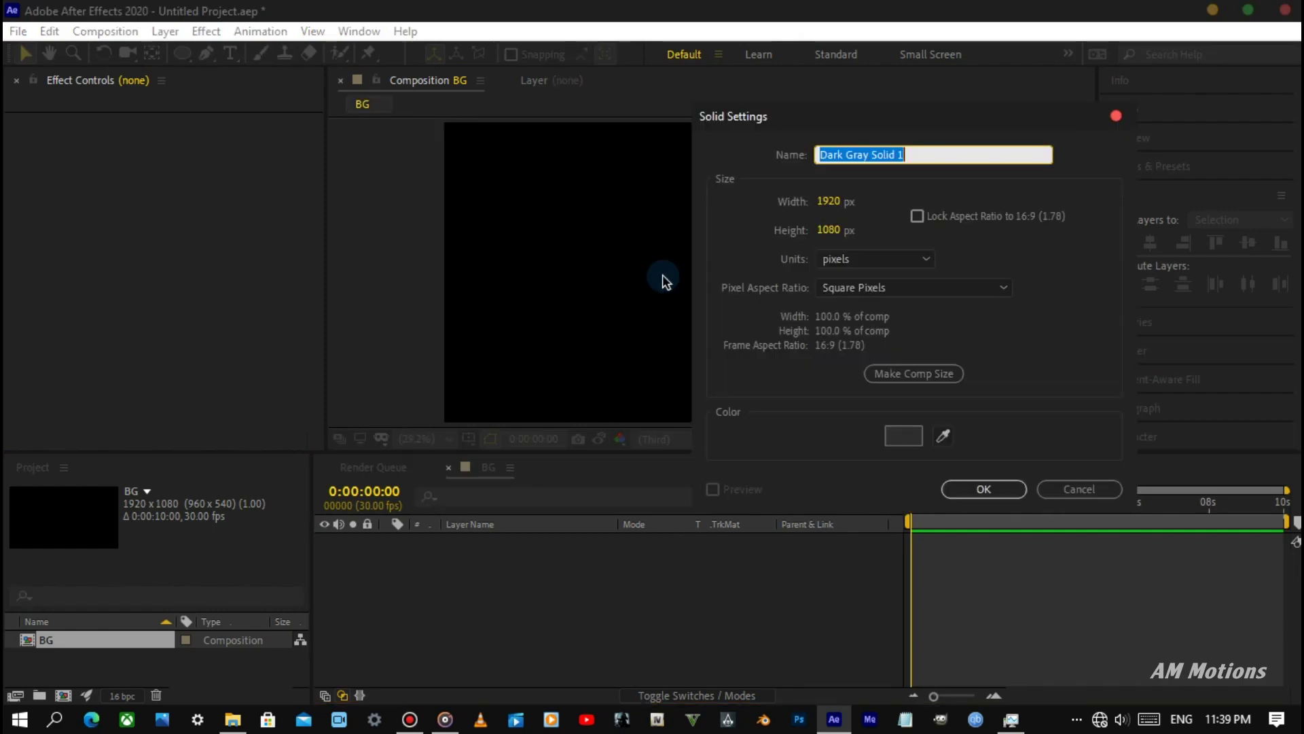
text(form_)
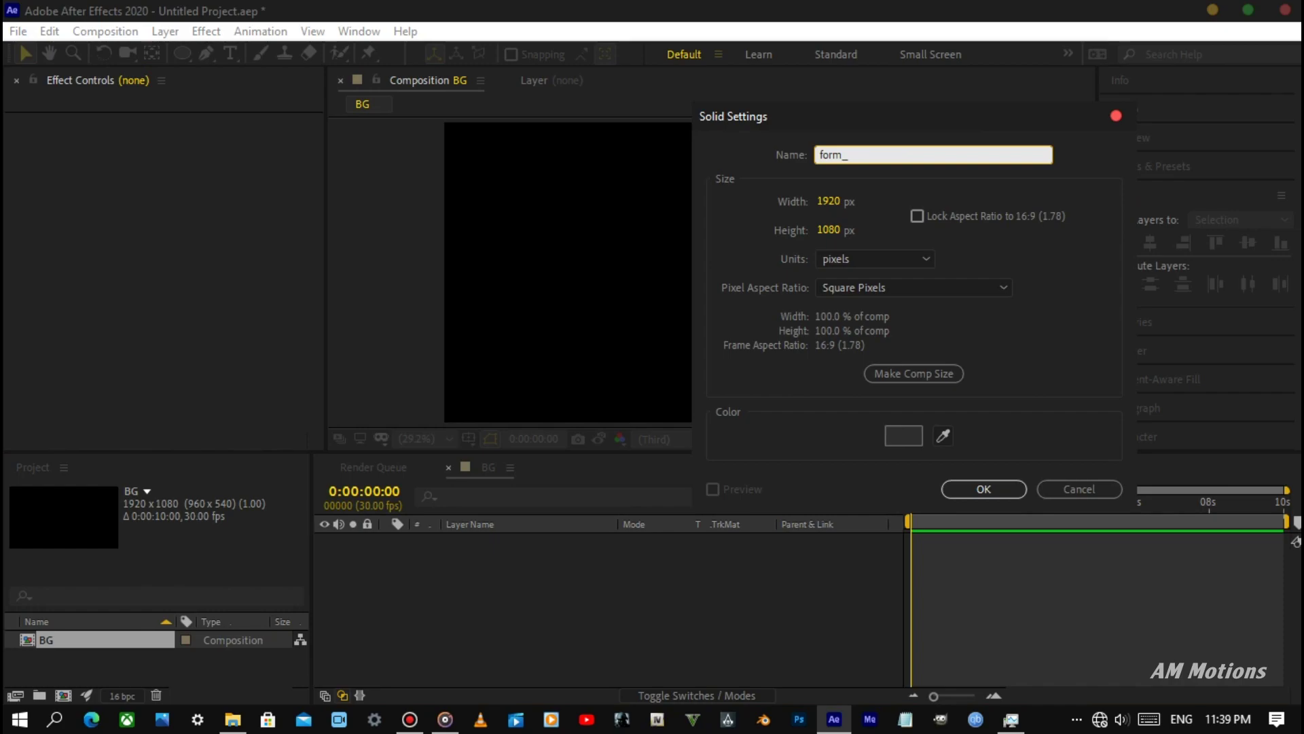
text(particles)
key(Return)
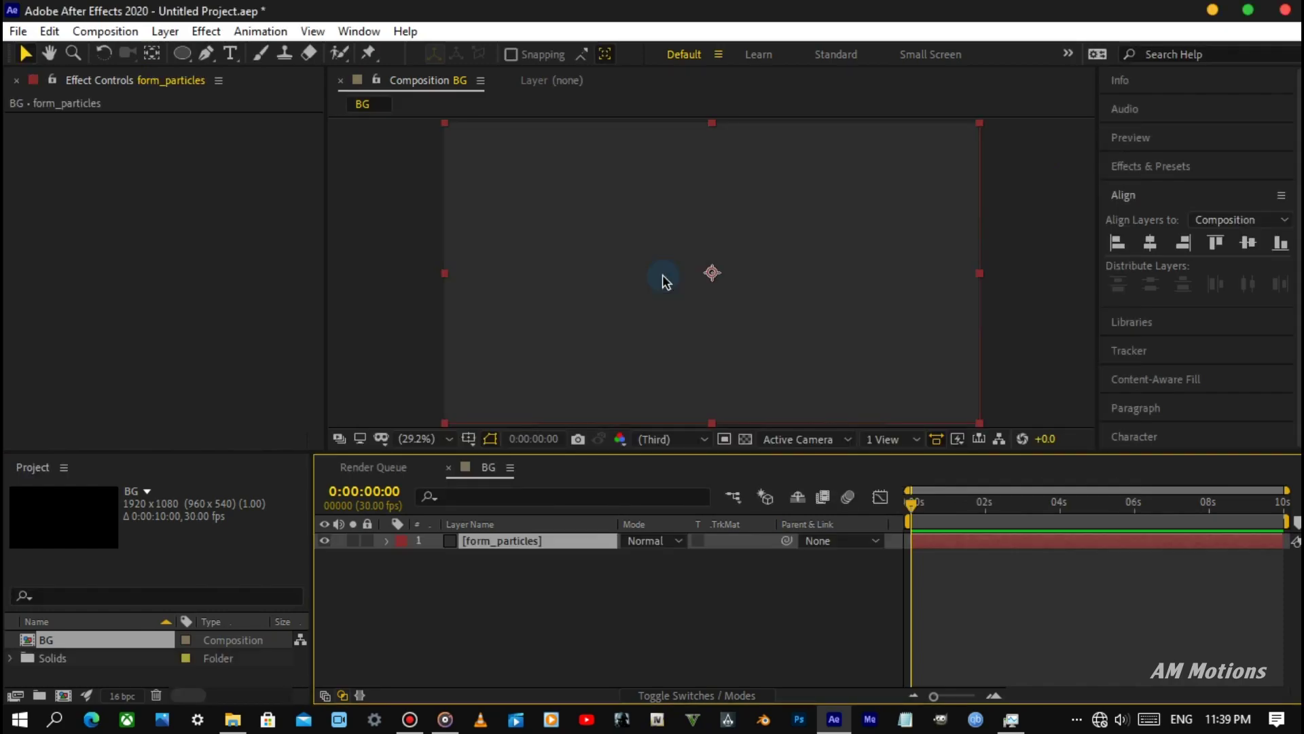
Apply Trapcode Form and set its Base Form size to XYZ Individual with Size Z 0.
key(ctrl+space)
text(fo)
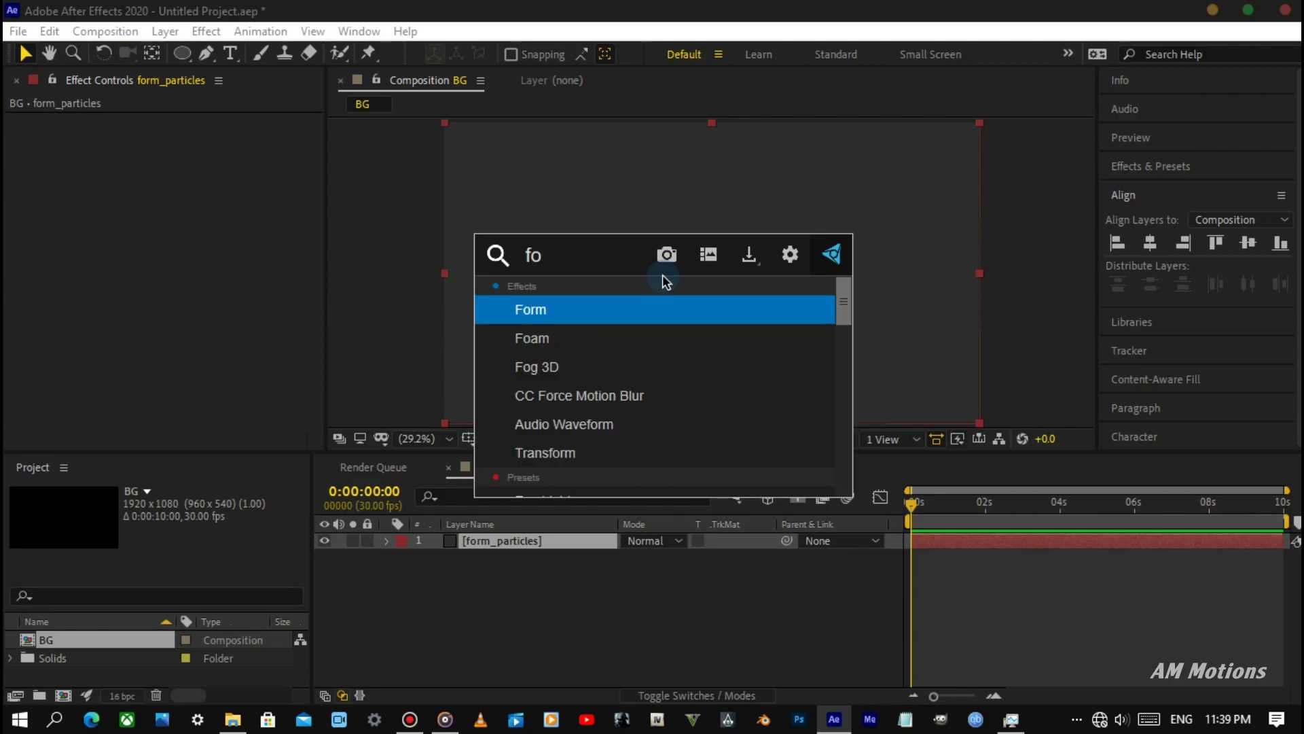
key(Return)
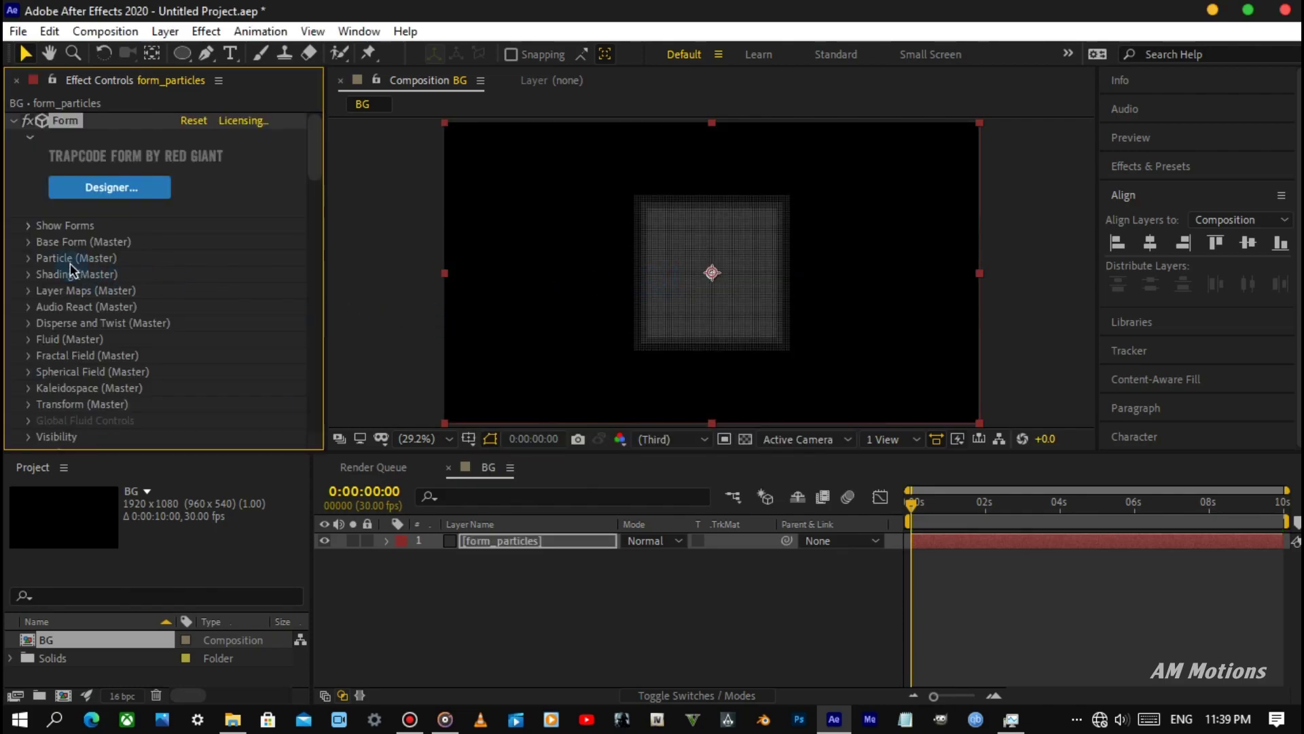
click(30, 242)
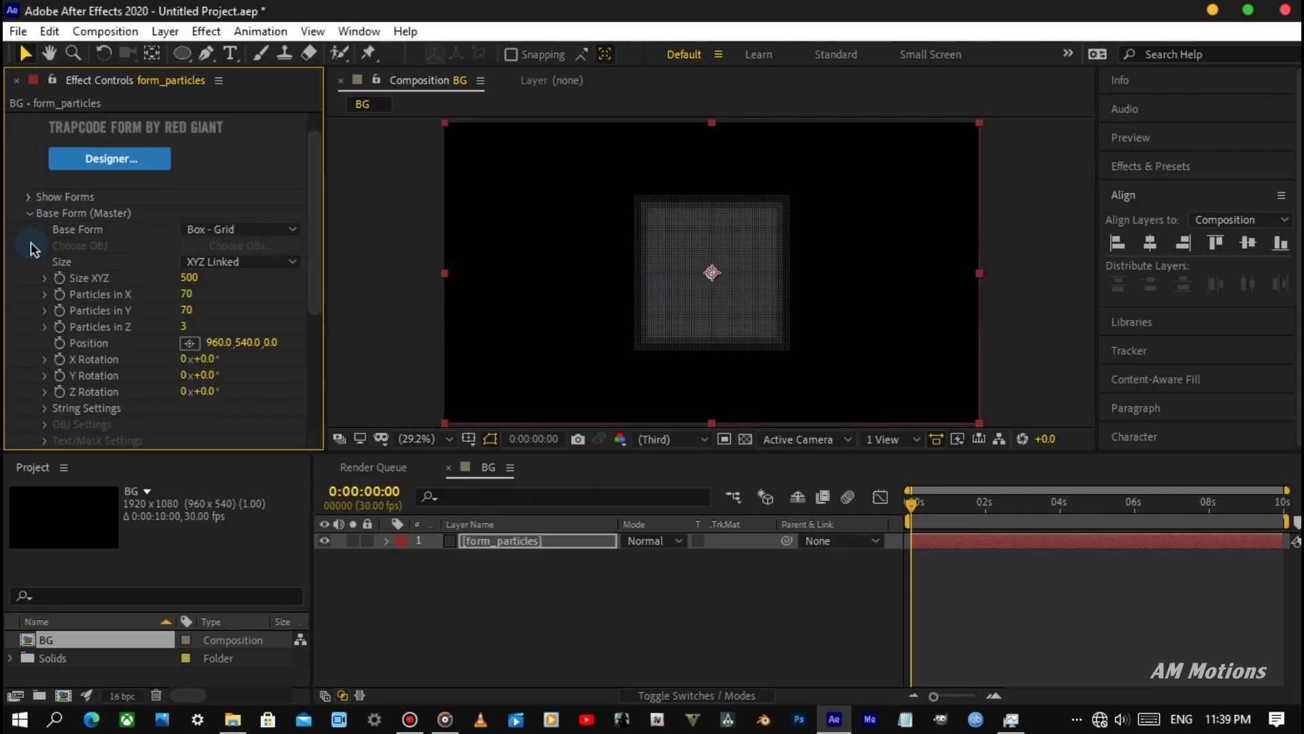
click(188, 267)
click(223, 299)
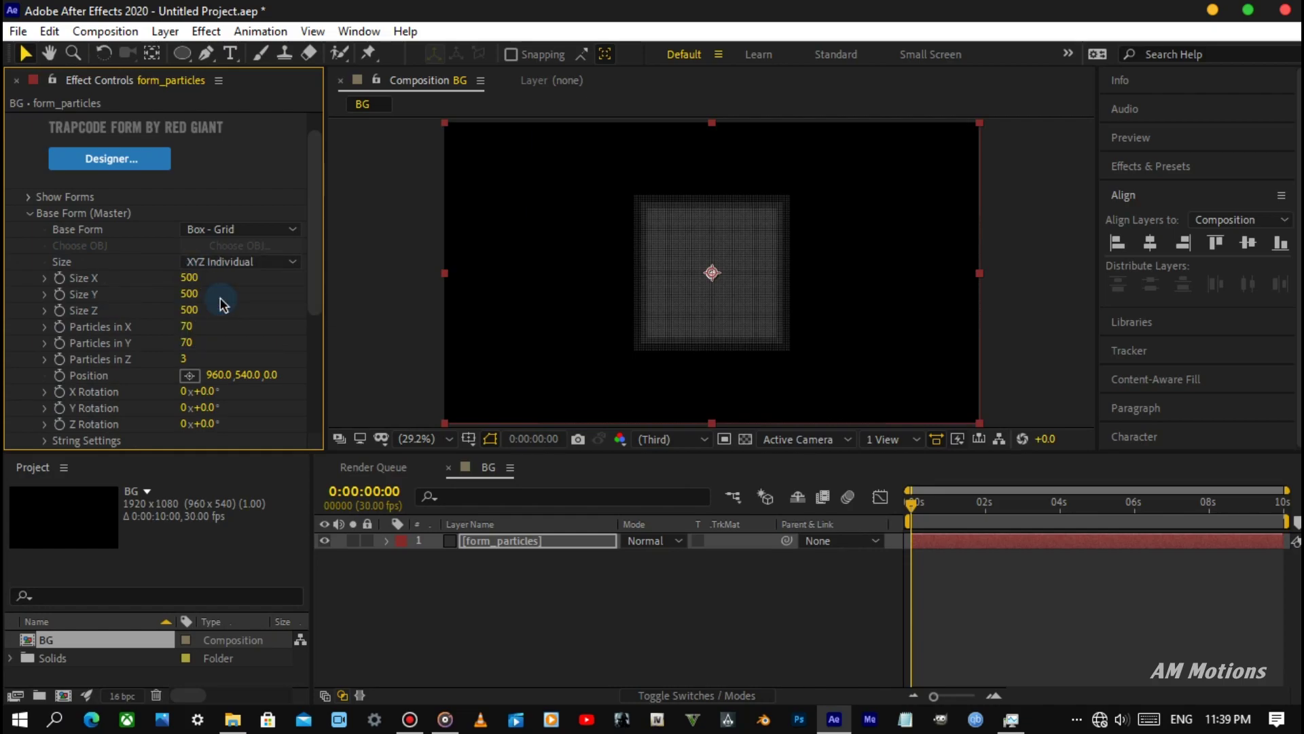
click(186, 279)
key(Tab)
key(Tab)
text(0)
key(Return)
Set Form Size X 3400, Size Y 4800, and 25×15 particles in X and Y.
click(184, 279)
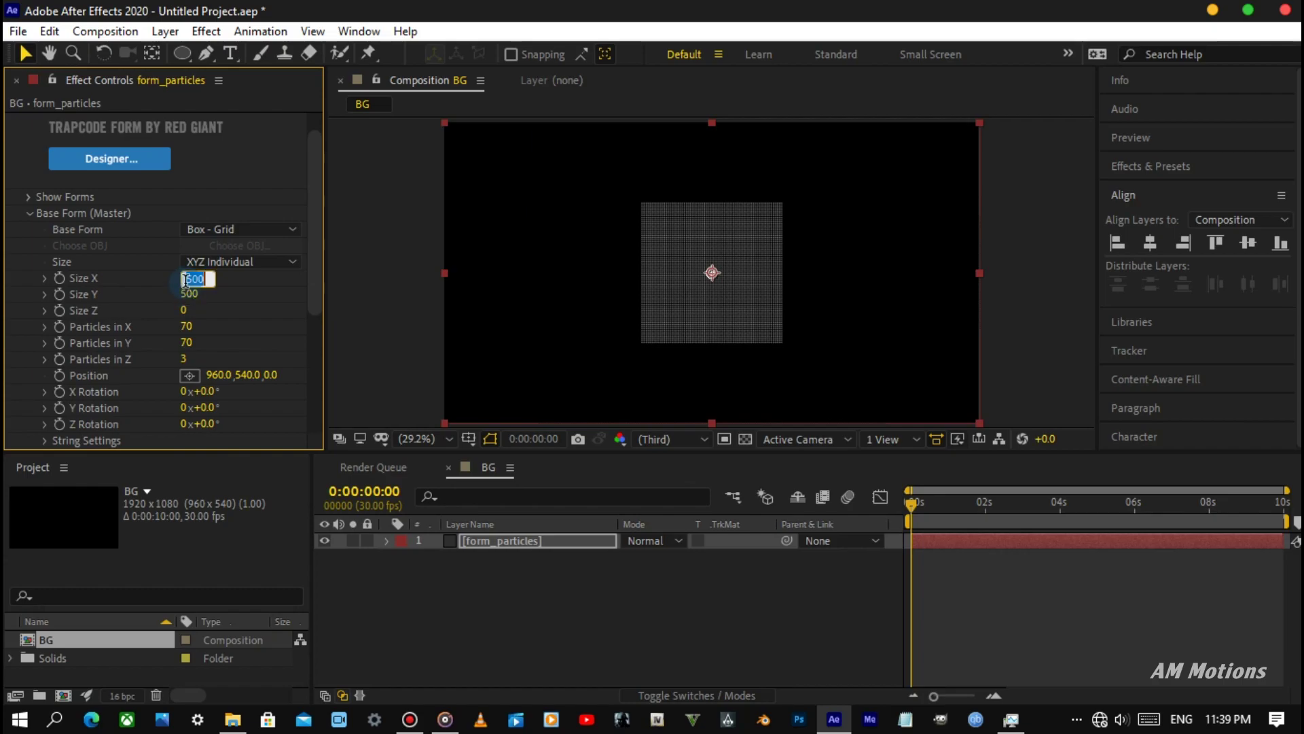
text(34)
key(Tab)
text(4)
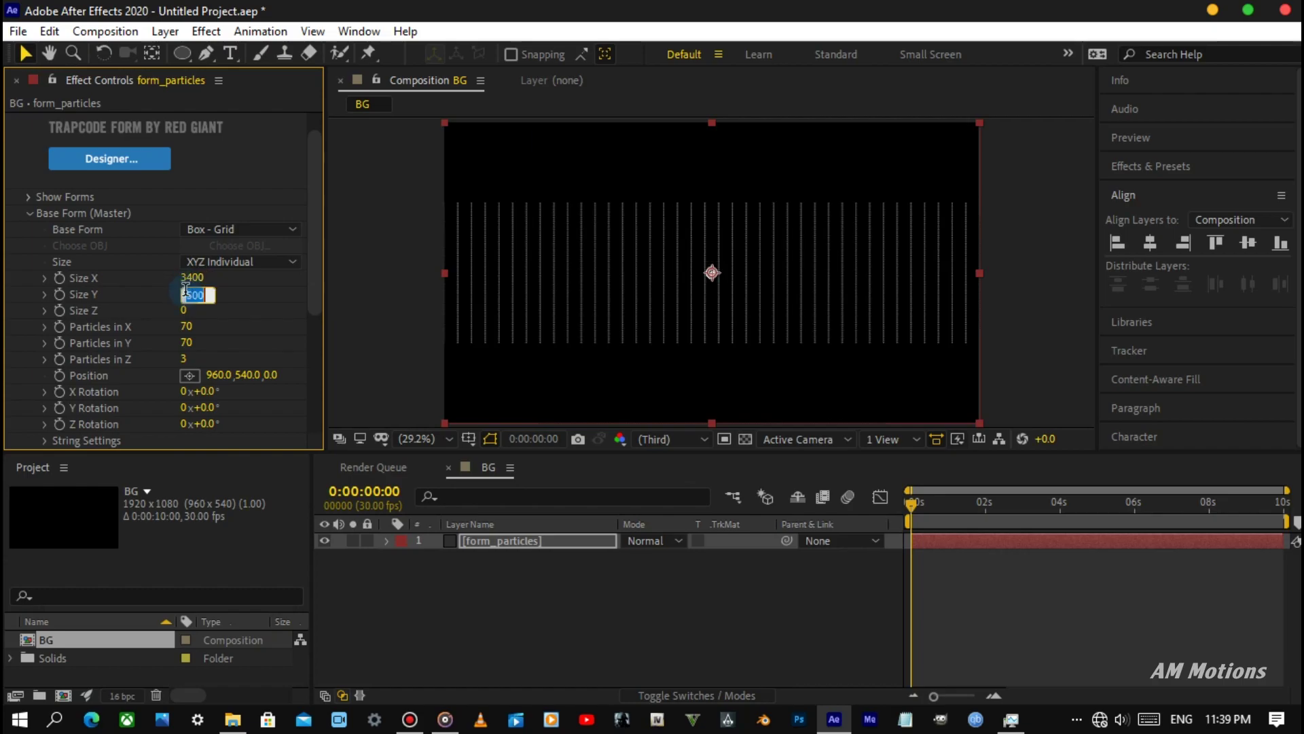
text(8)
key(Return)
click(186, 327)
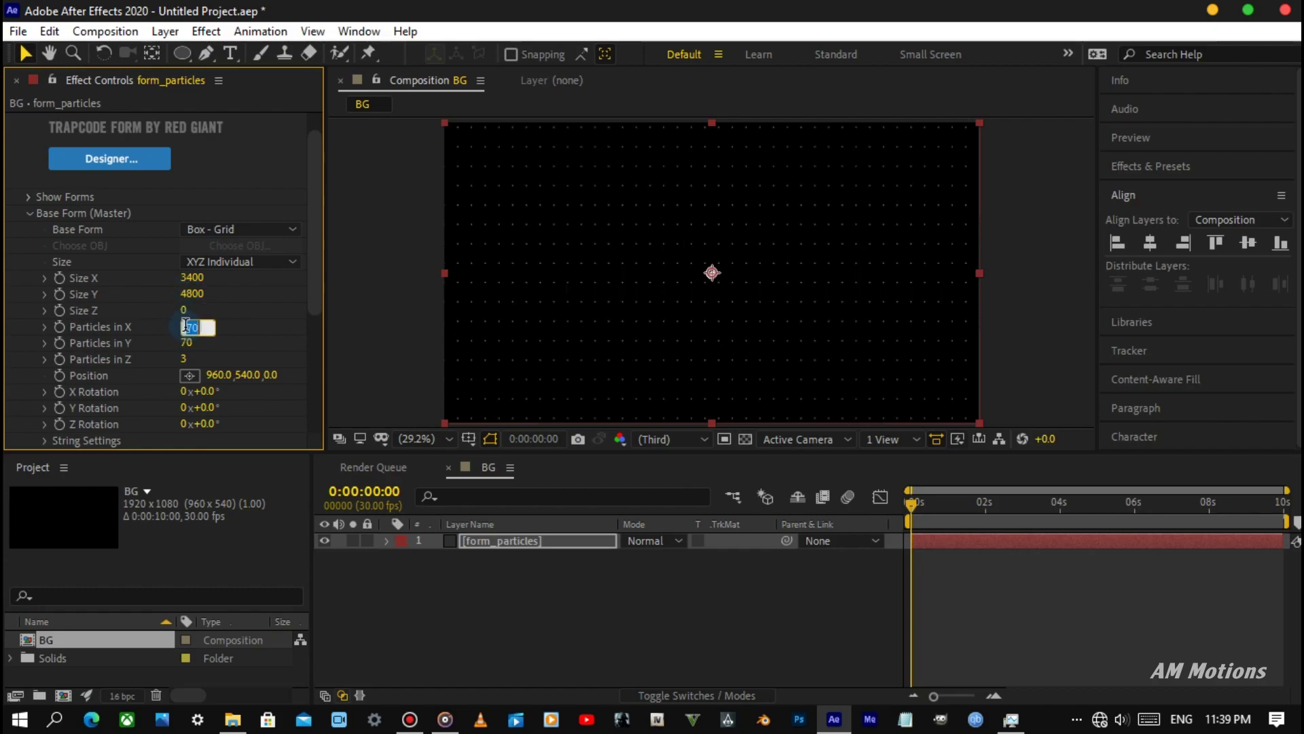
text(25)
key(Return)
click(186, 343)
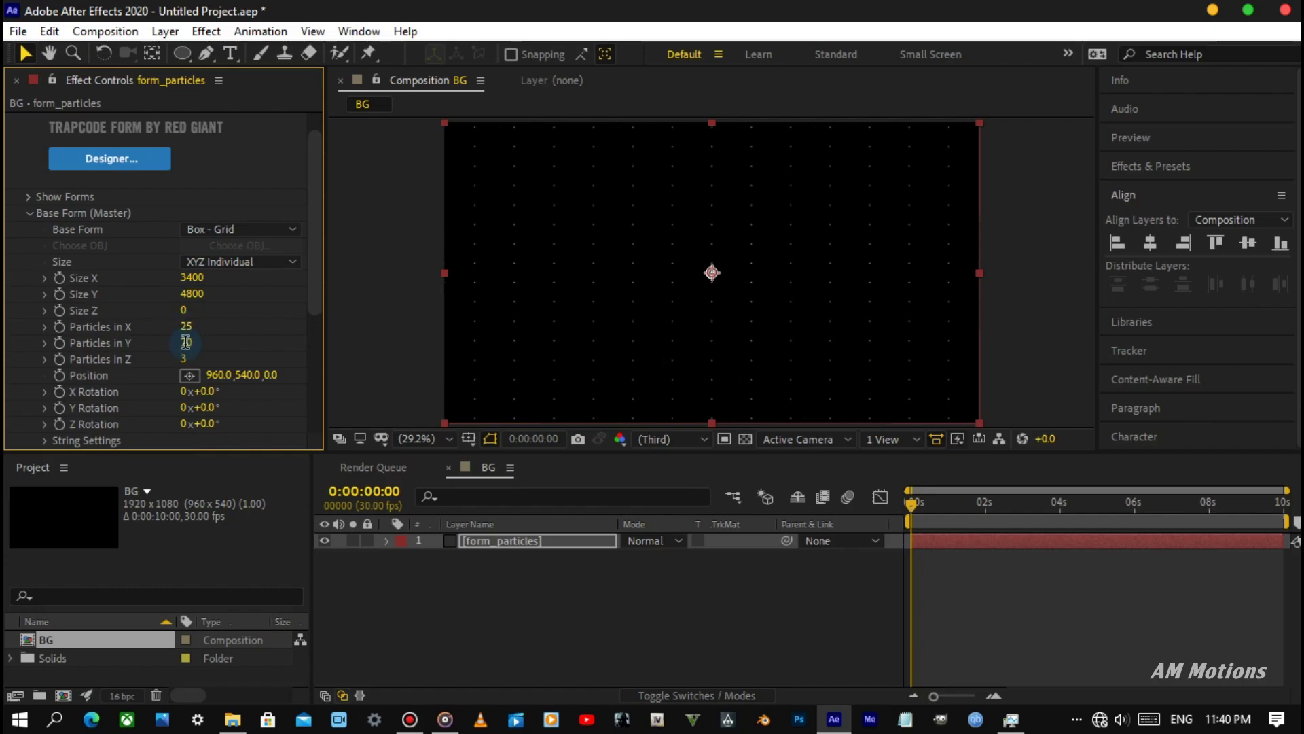
text(15)
key(Return)
Tilt the particle grid to -88° X Rotation and lower its position to Y 630.
scroll(134, 350, down, 3)
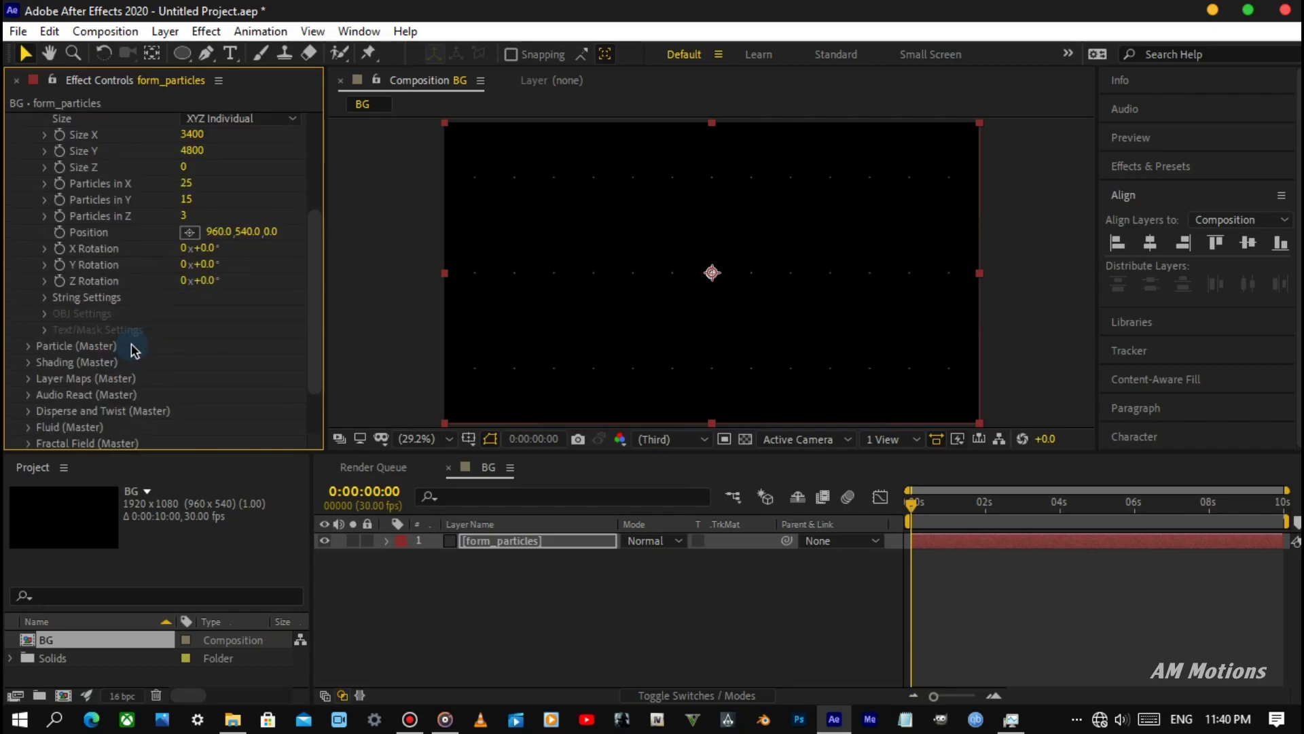
click(205, 248)
text(-88)
key(Return)
click(245, 231)
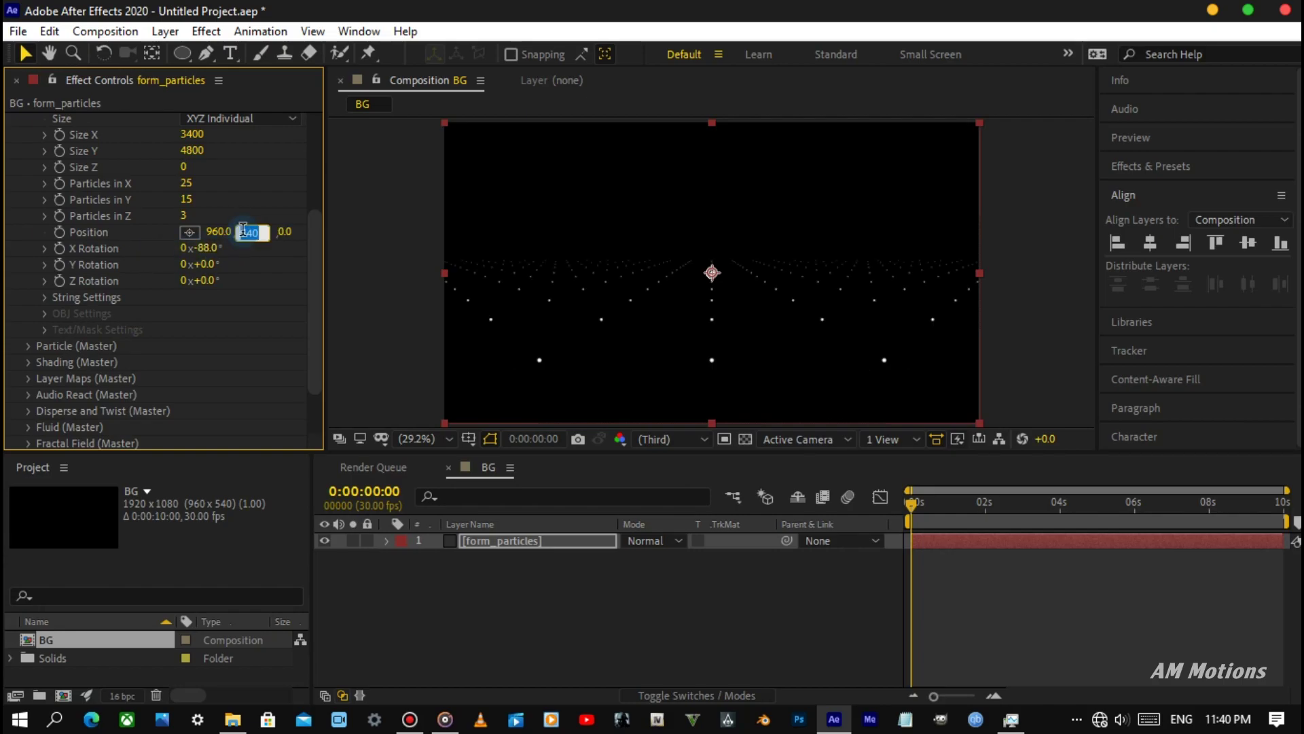
text(630)
key(Return)
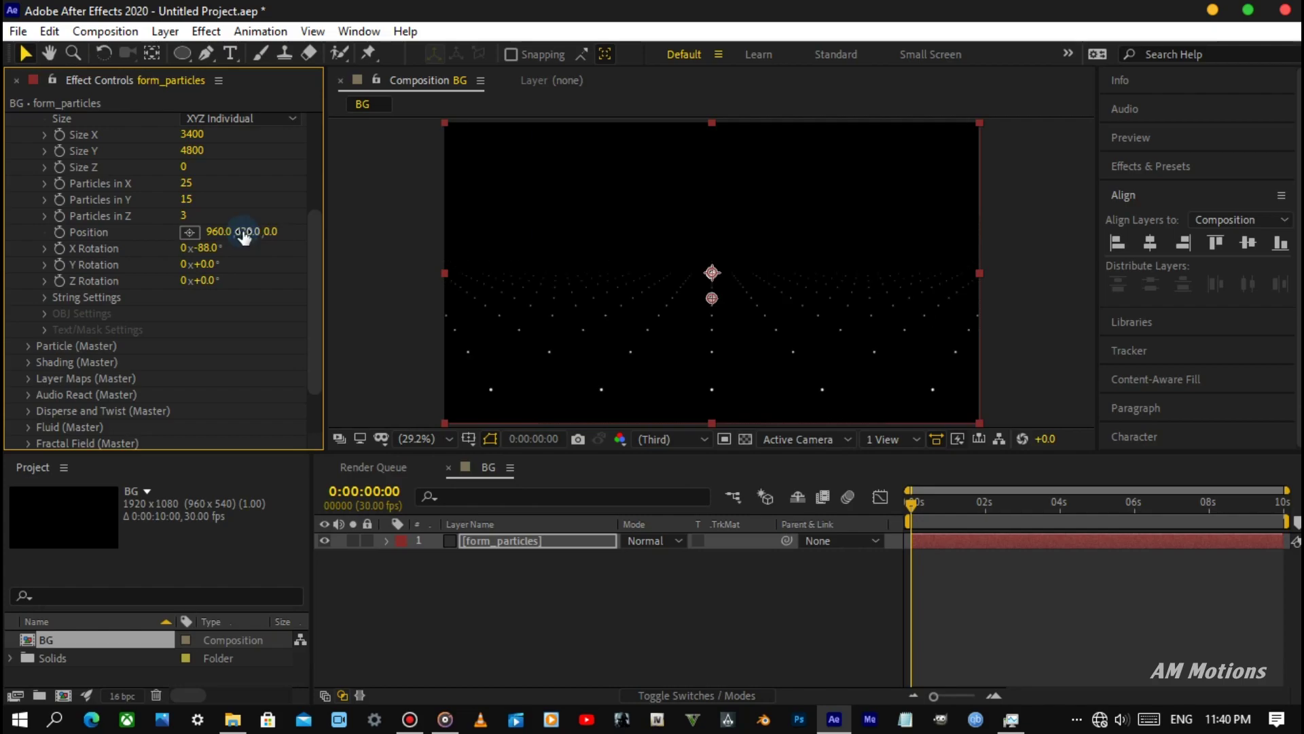
scroll(149, 250, down, 3)
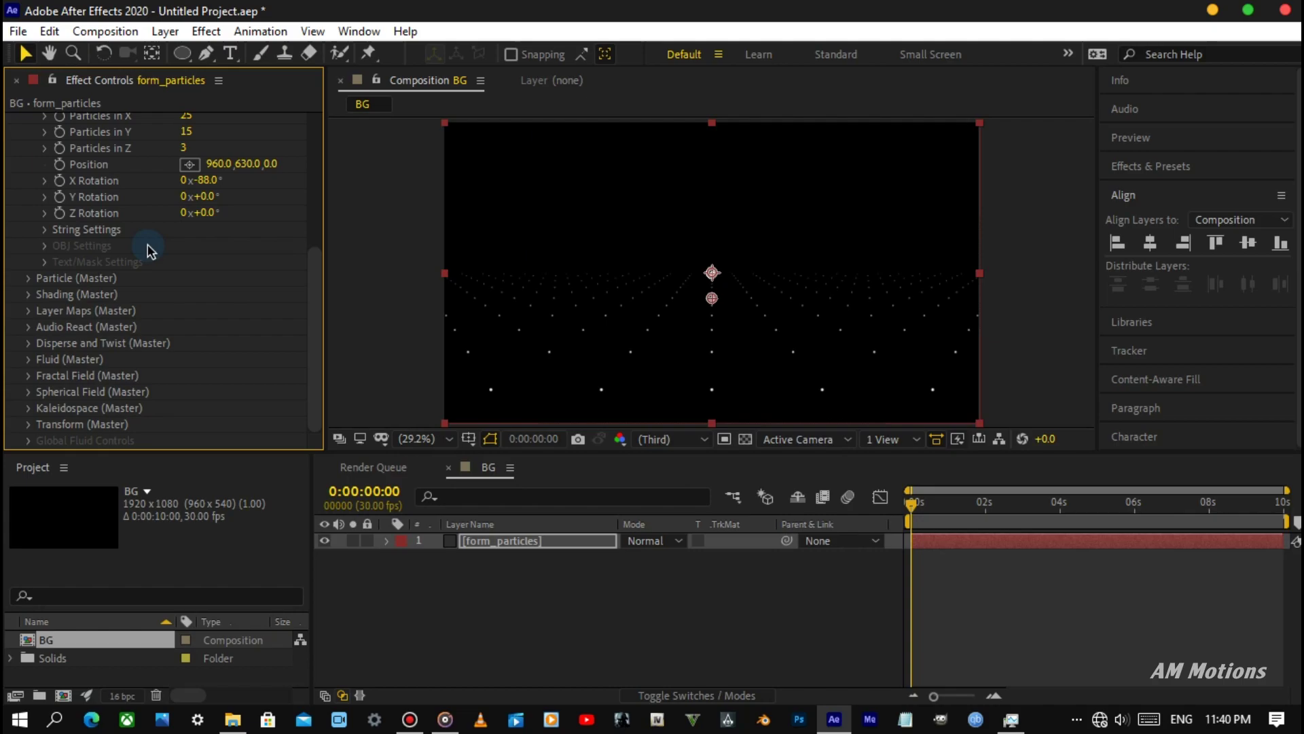
In Form's Particle settings, set Sphere Feather 40 and particle Size 10.
click(30, 280)
scroll(125, 269, up, 3)
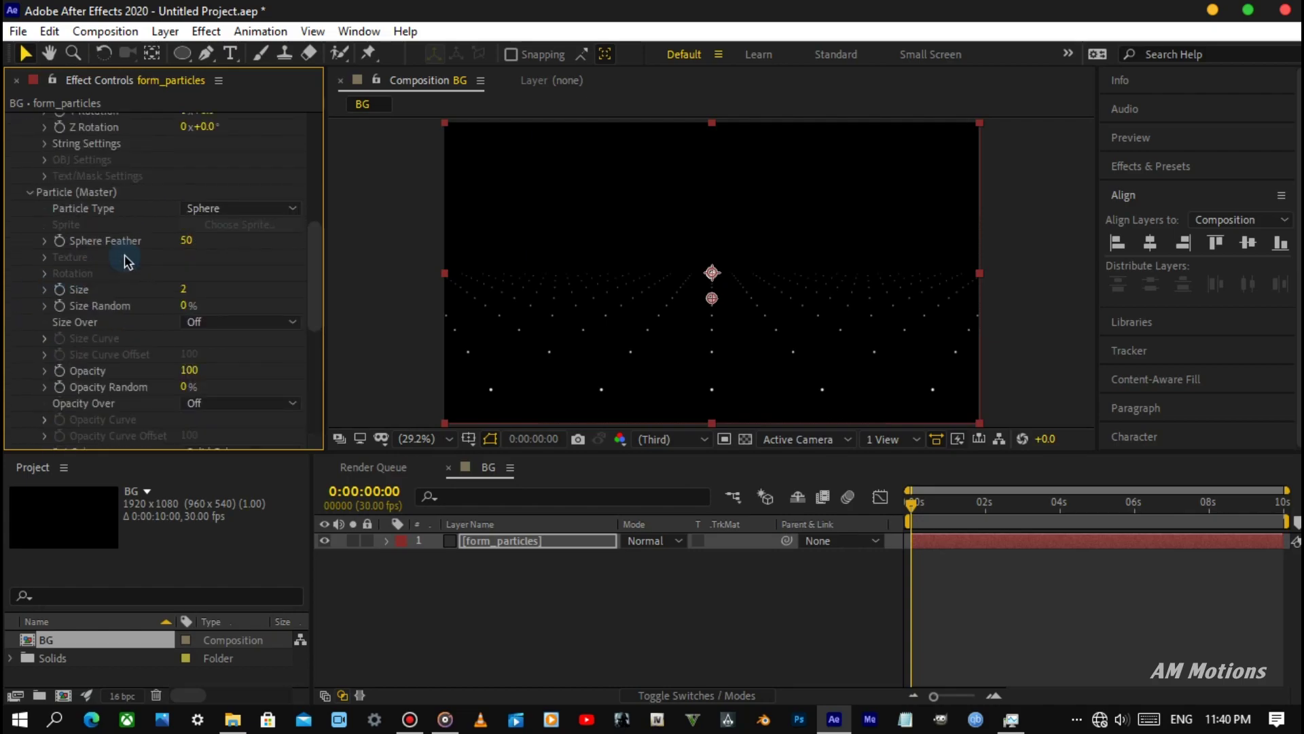
click(186, 243)
text(40)
key(Return)
click(184, 290)
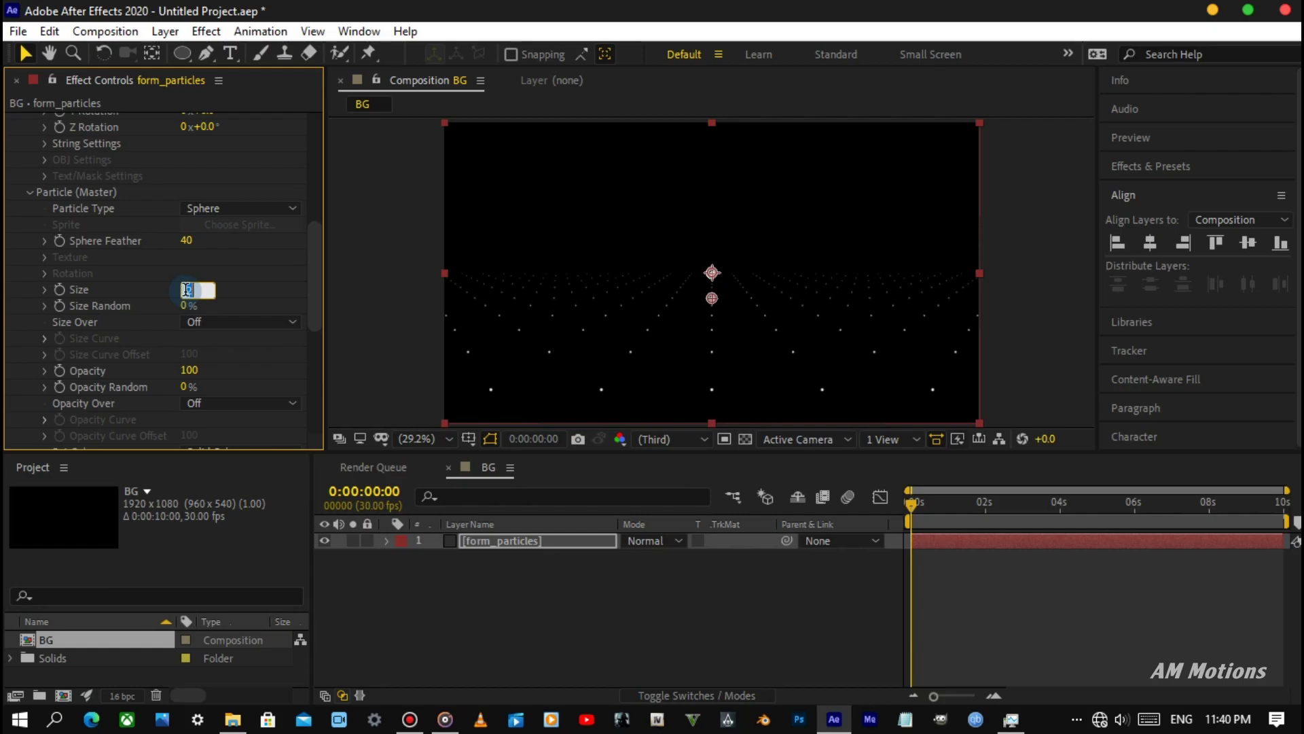
text(10)
key(Return)
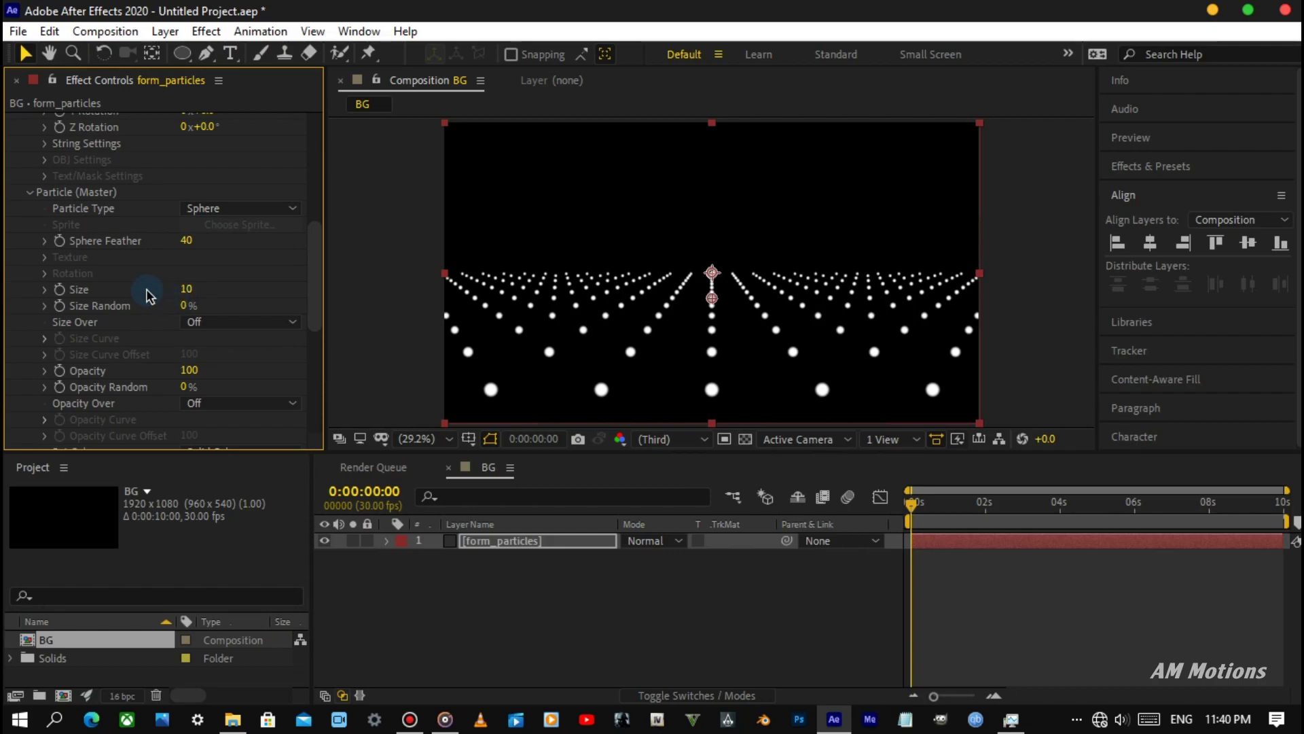
Set Size Random 80, Opacity Random 100 and particle Opacity 30.
scroll(145, 288, down, 3)
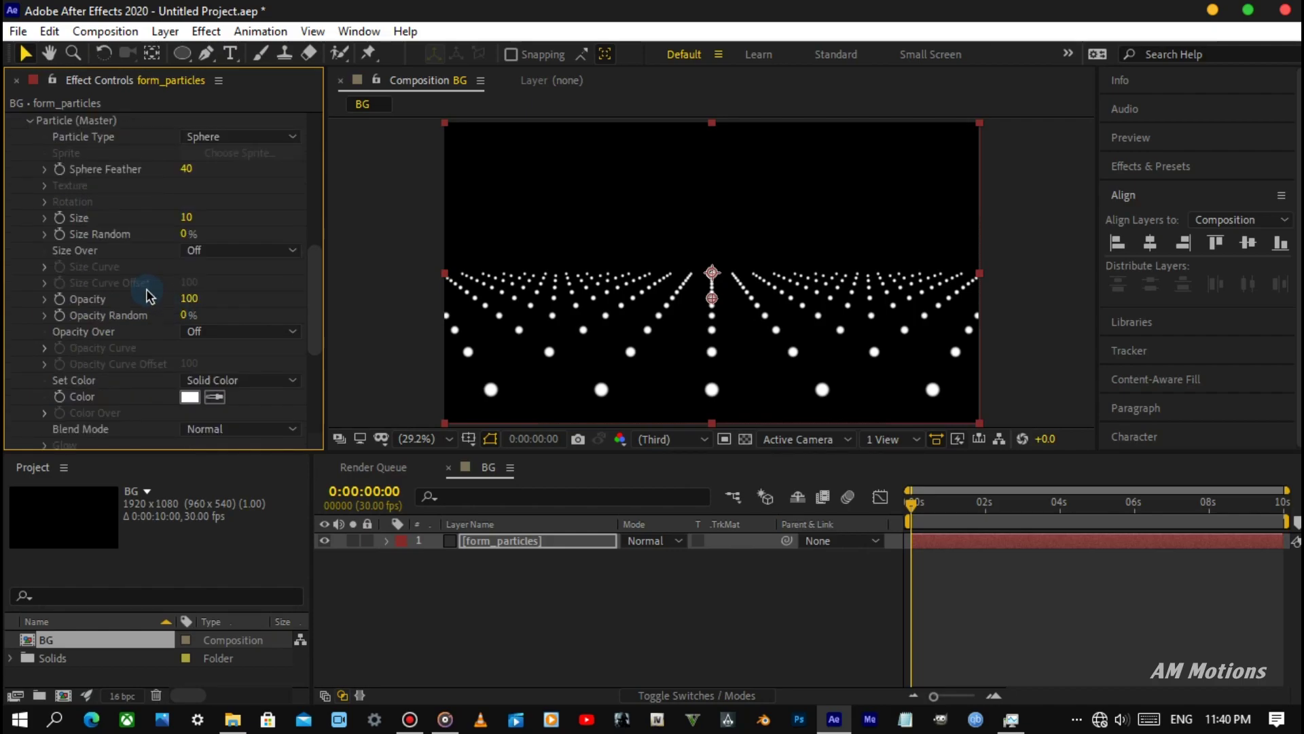
click(184, 235)
text(8)
key(Return)
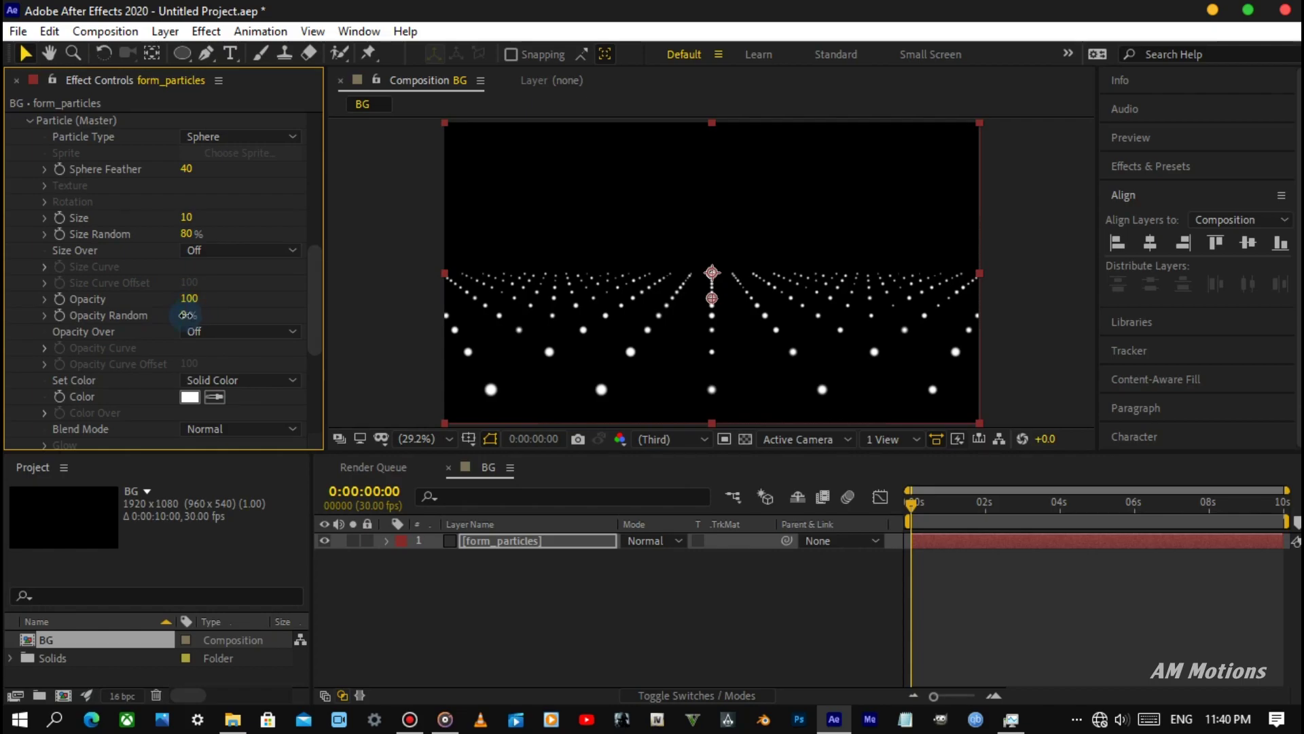
click(187, 314)
text(100)
key(Return)
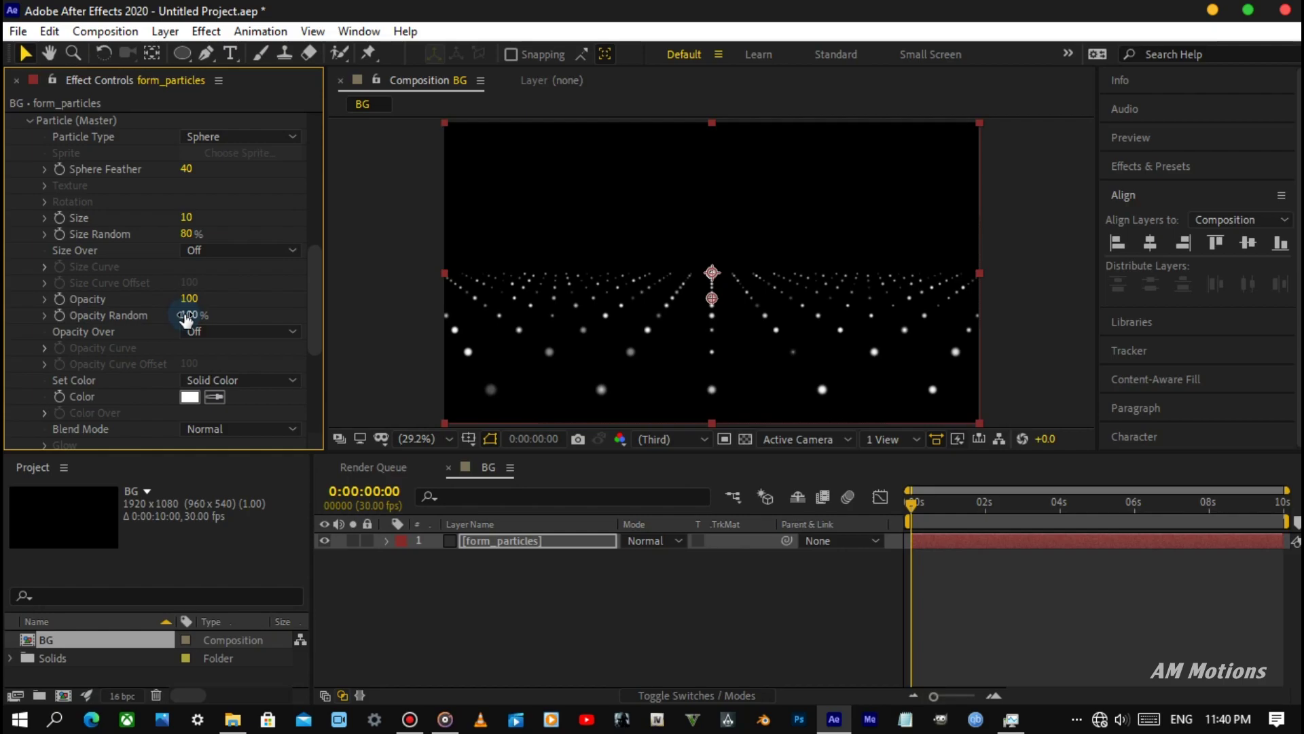
click(185, 299)
text(30)
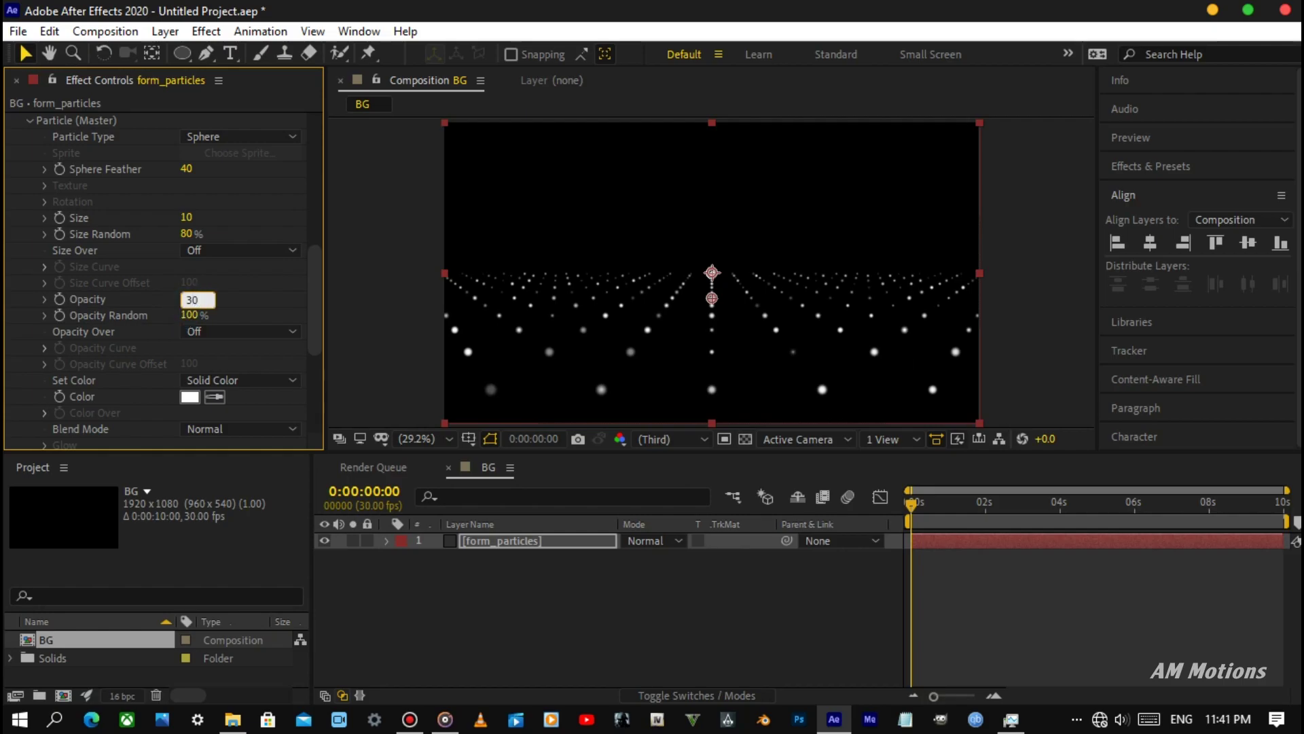
key(Return)
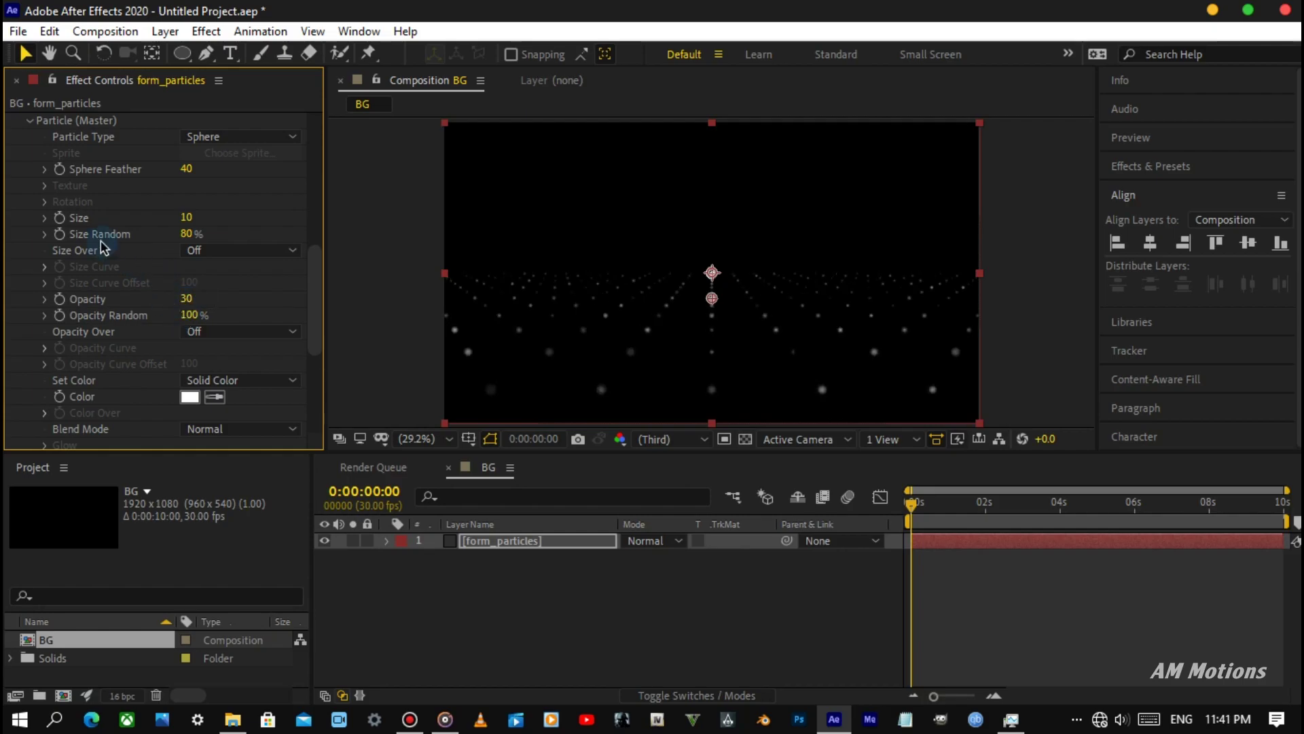
Switch particle Blend Mode to Add and colour the particles light green (7AFC7D).
scroll(100, 245, down, 2)
scroll(112, 248, down, 2)
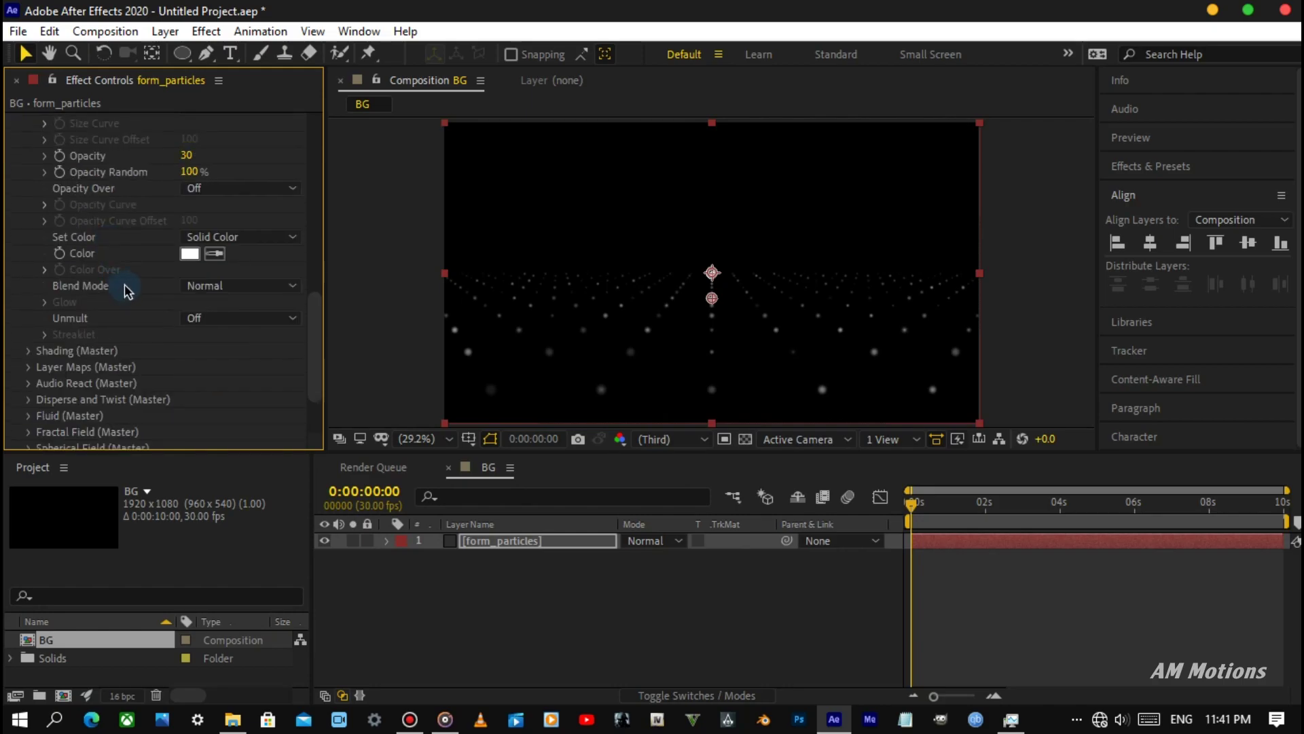
click(194, 286)
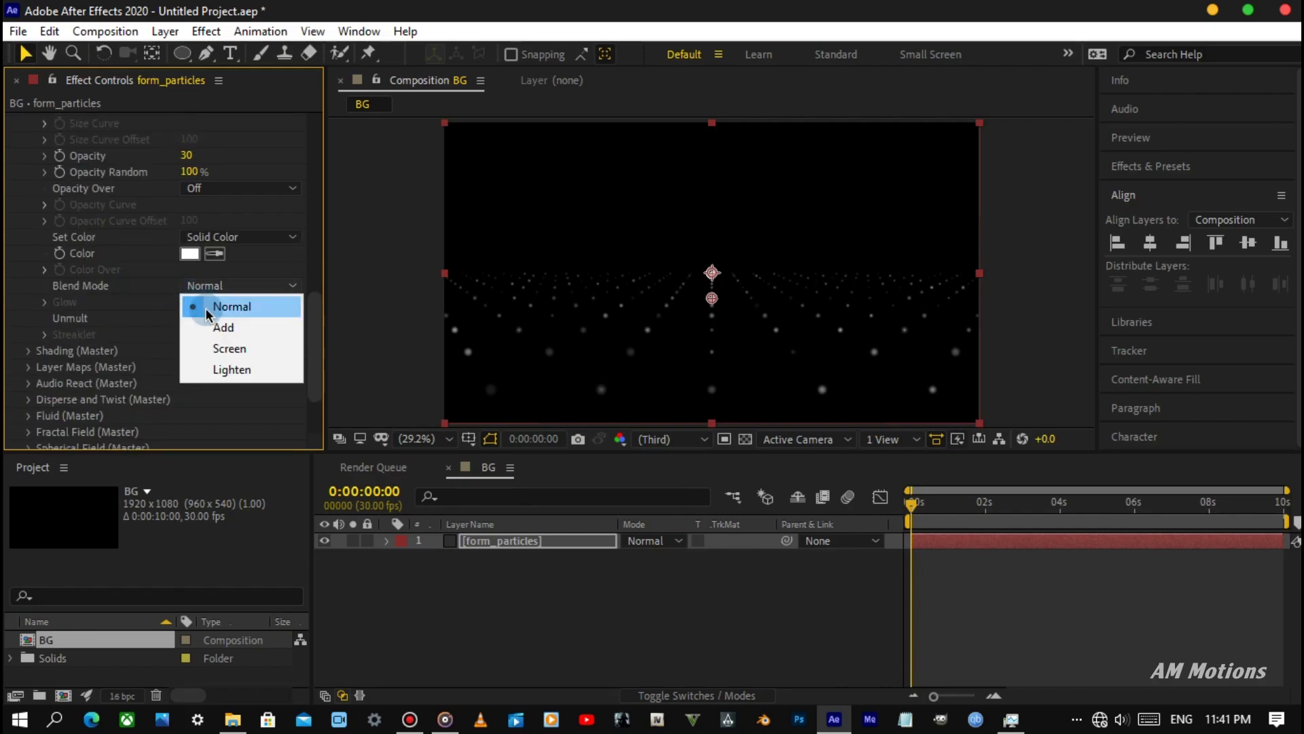
click(194, 303)
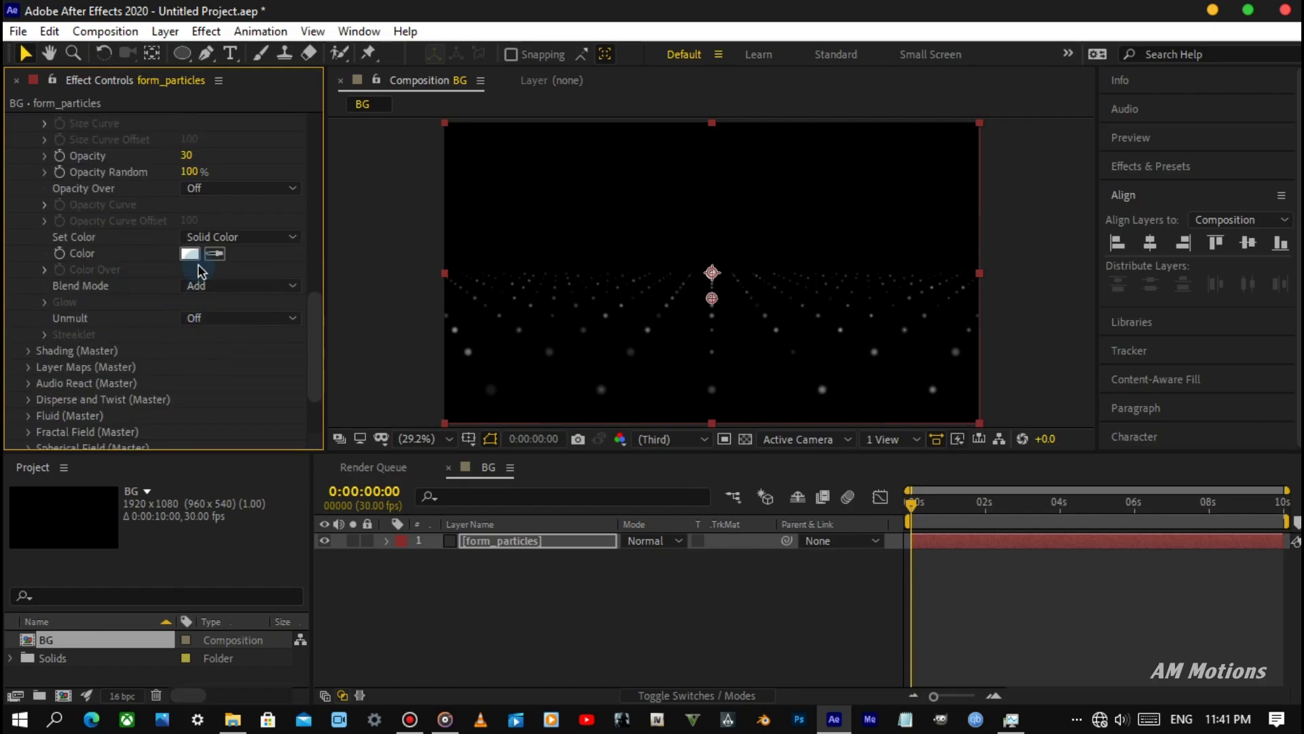
click(190, 253)
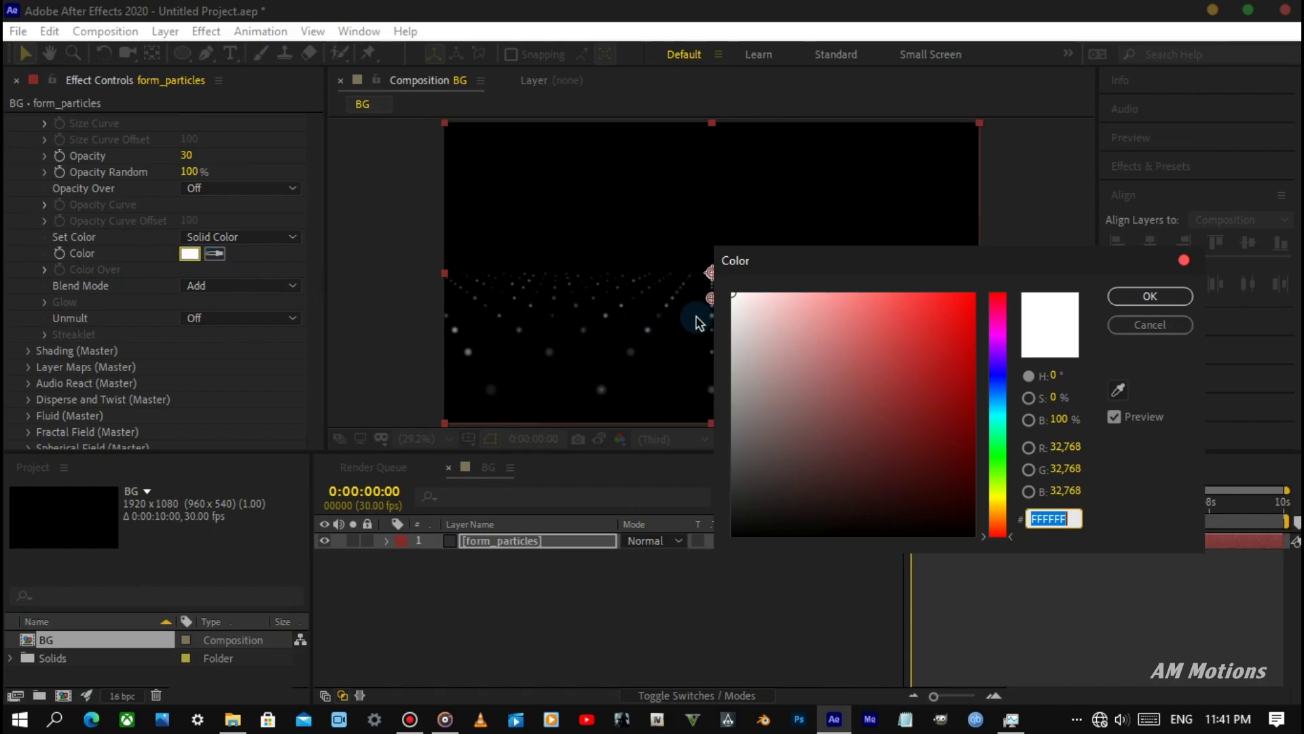
drag(822, 258, 760, 204)
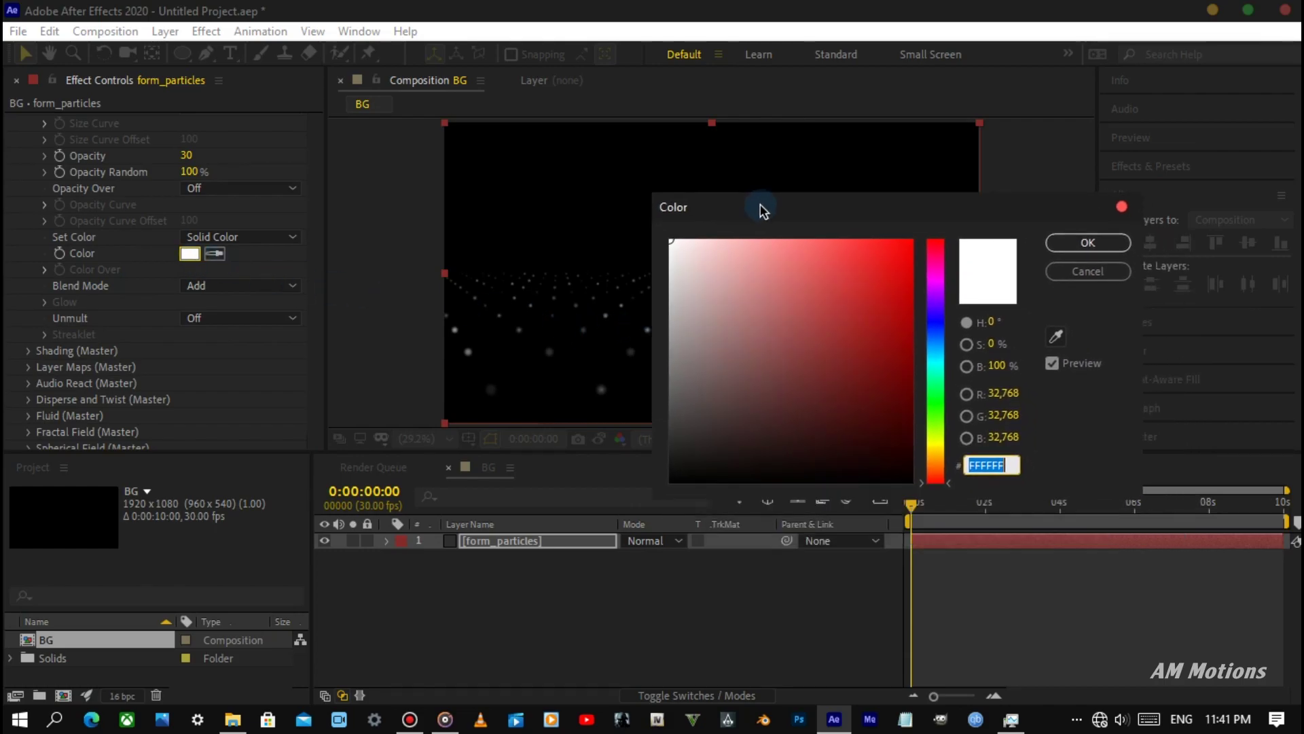
click(936, 400)
click(796, 243)
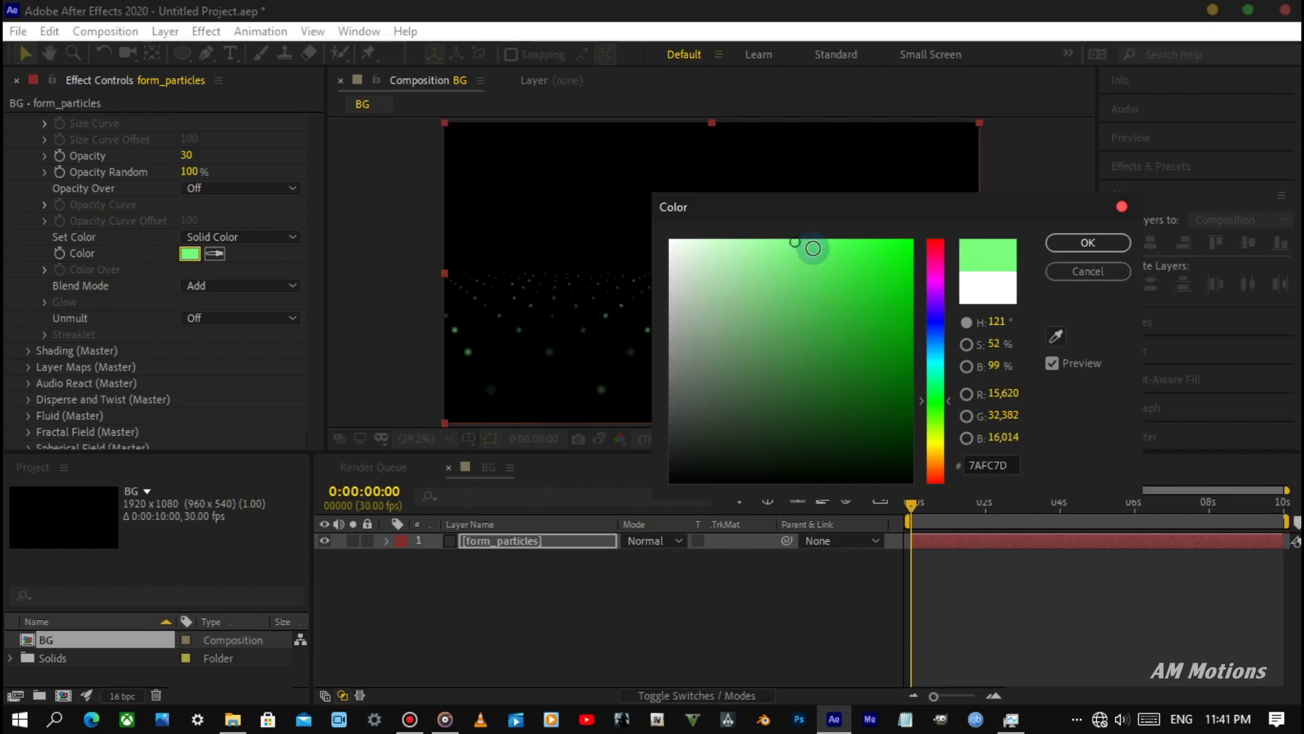
click(814, 245)
click(1058, 243)
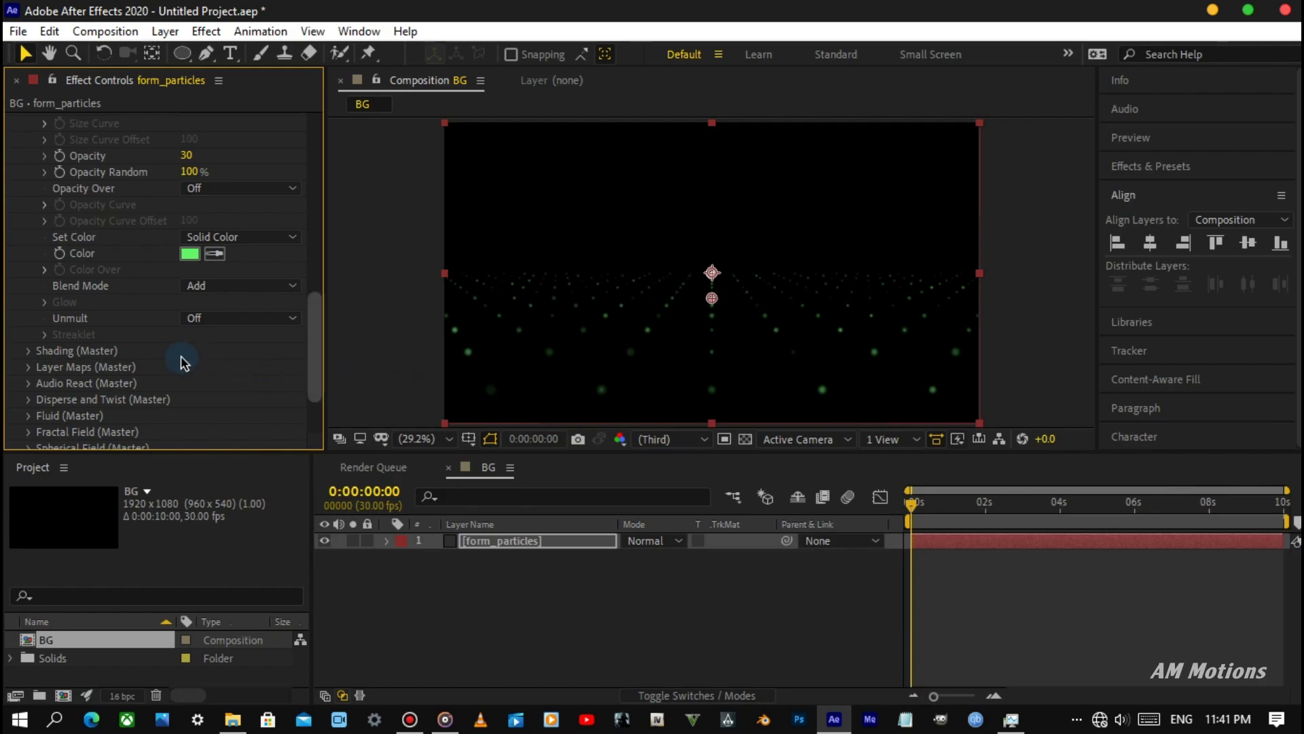
scroll(181, 358, down, 3)
Set Form's Disperse to 4 and expand the Fractal Field settings.
click(29, 312)
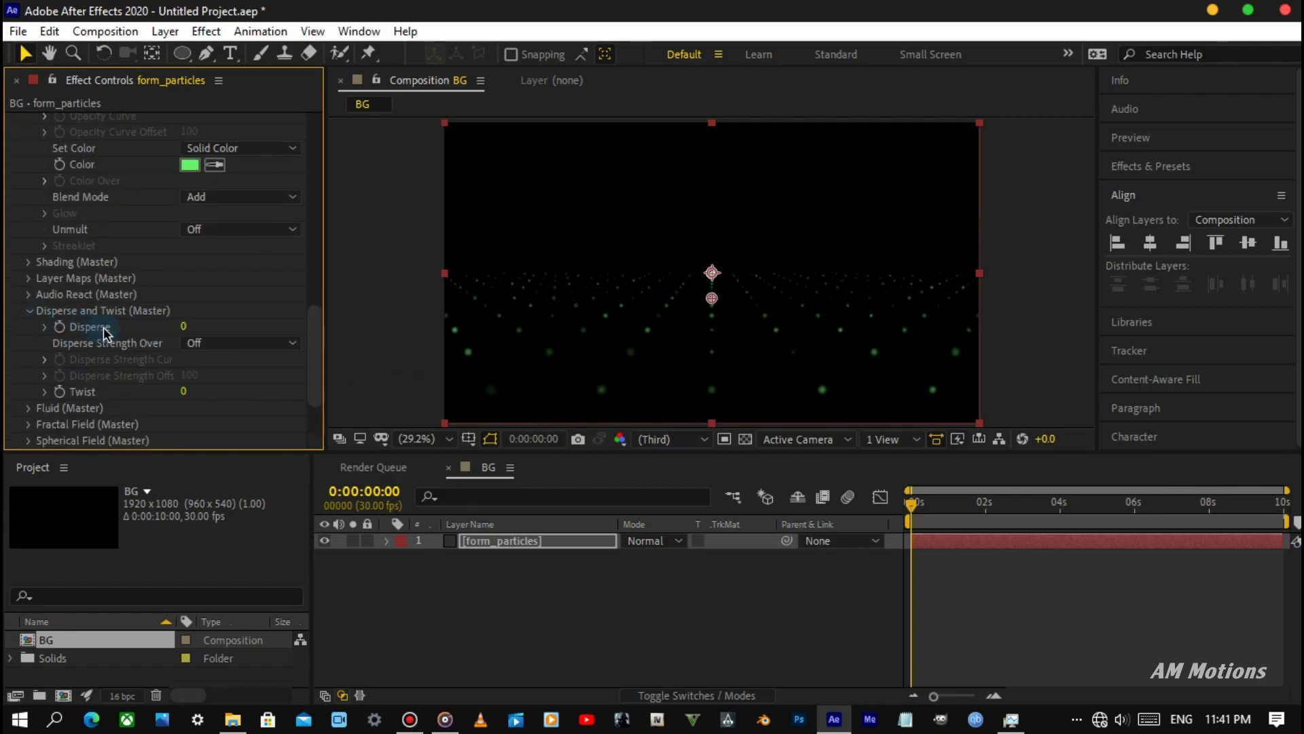
click(184, 327)
text(4)
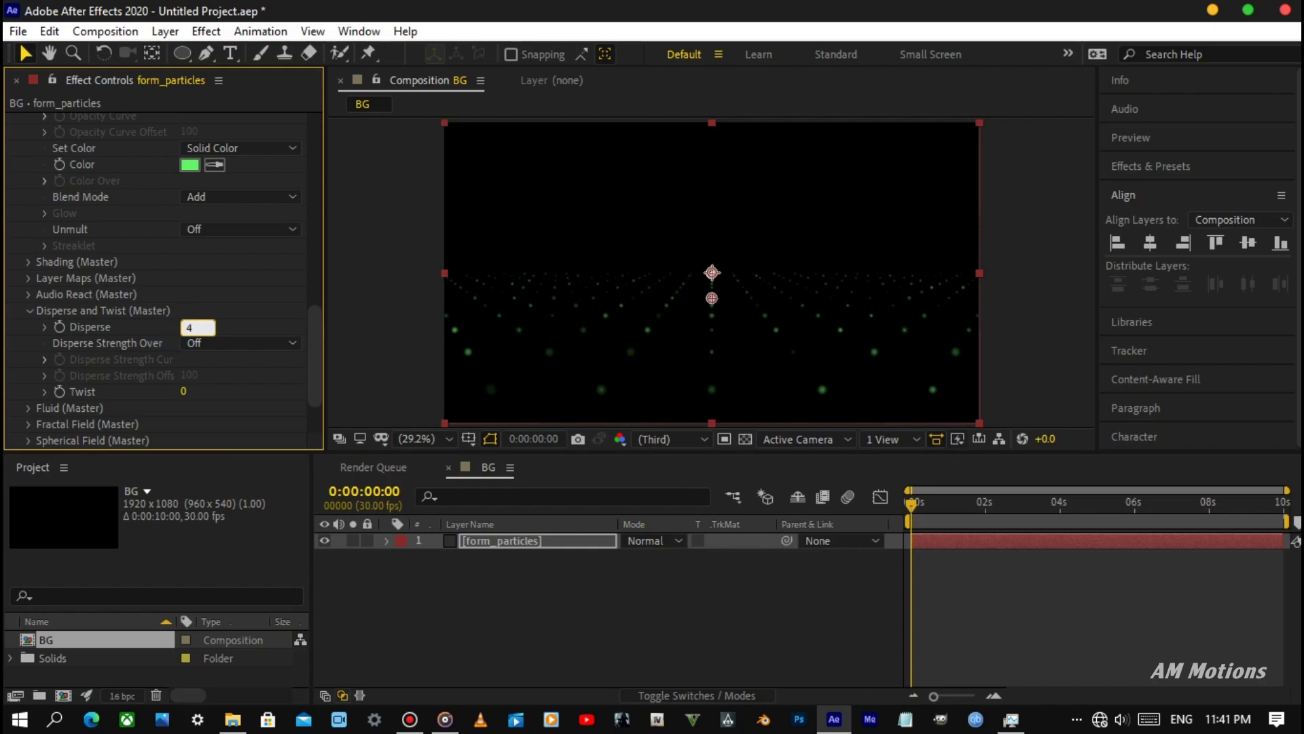
key(Return)
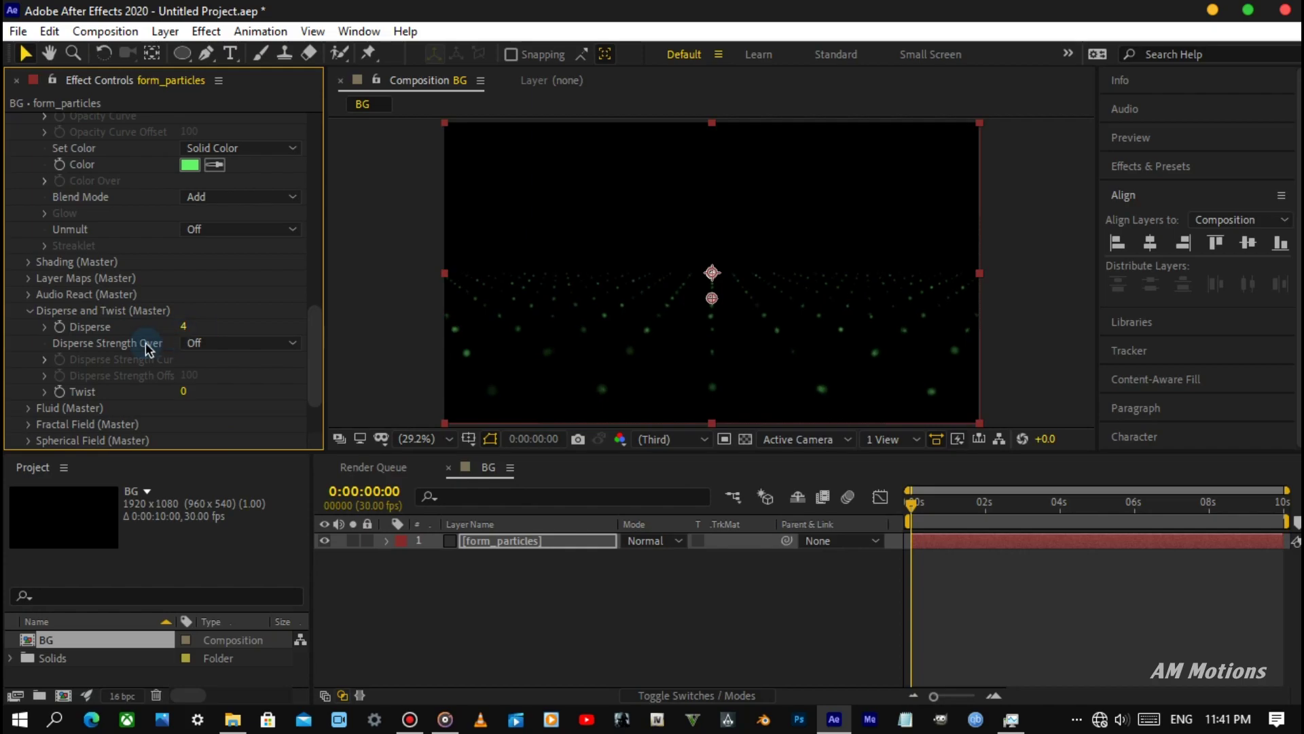
scroll(146, 350, down, 3)
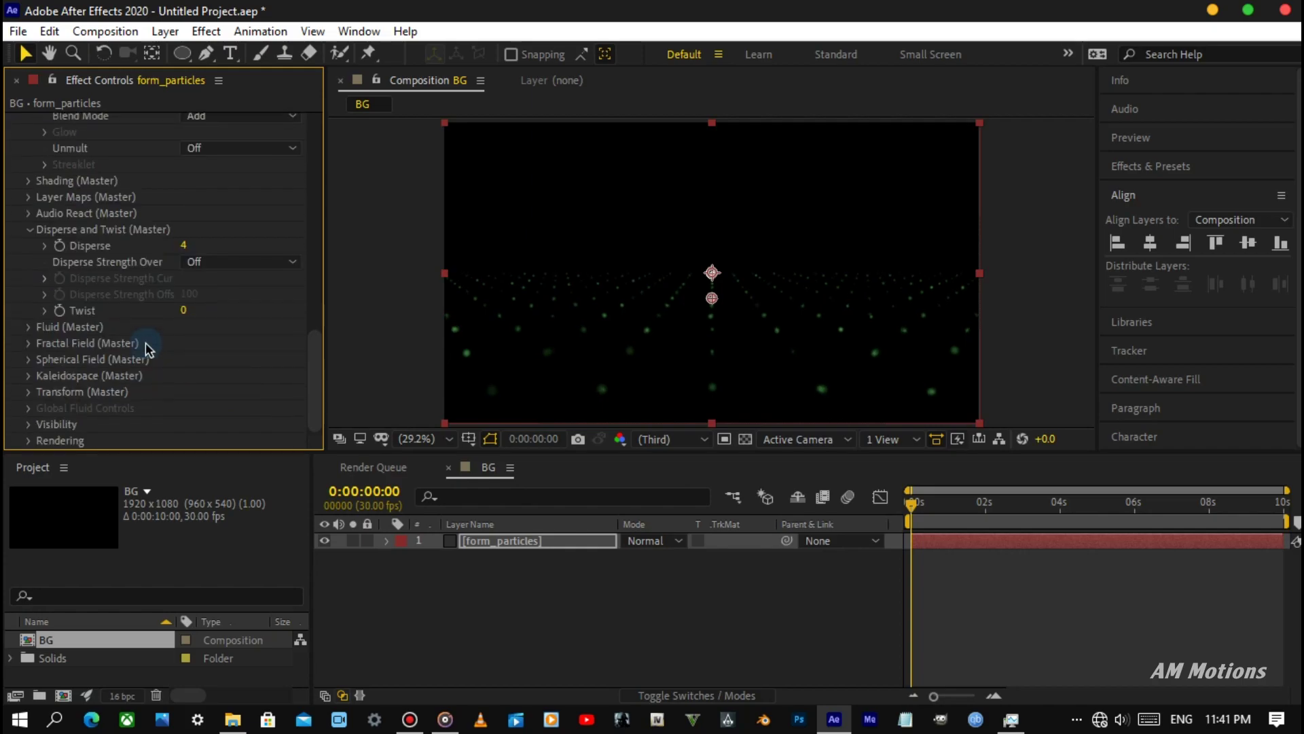
click(29, 343)
scroll(112, 350, up, 2)
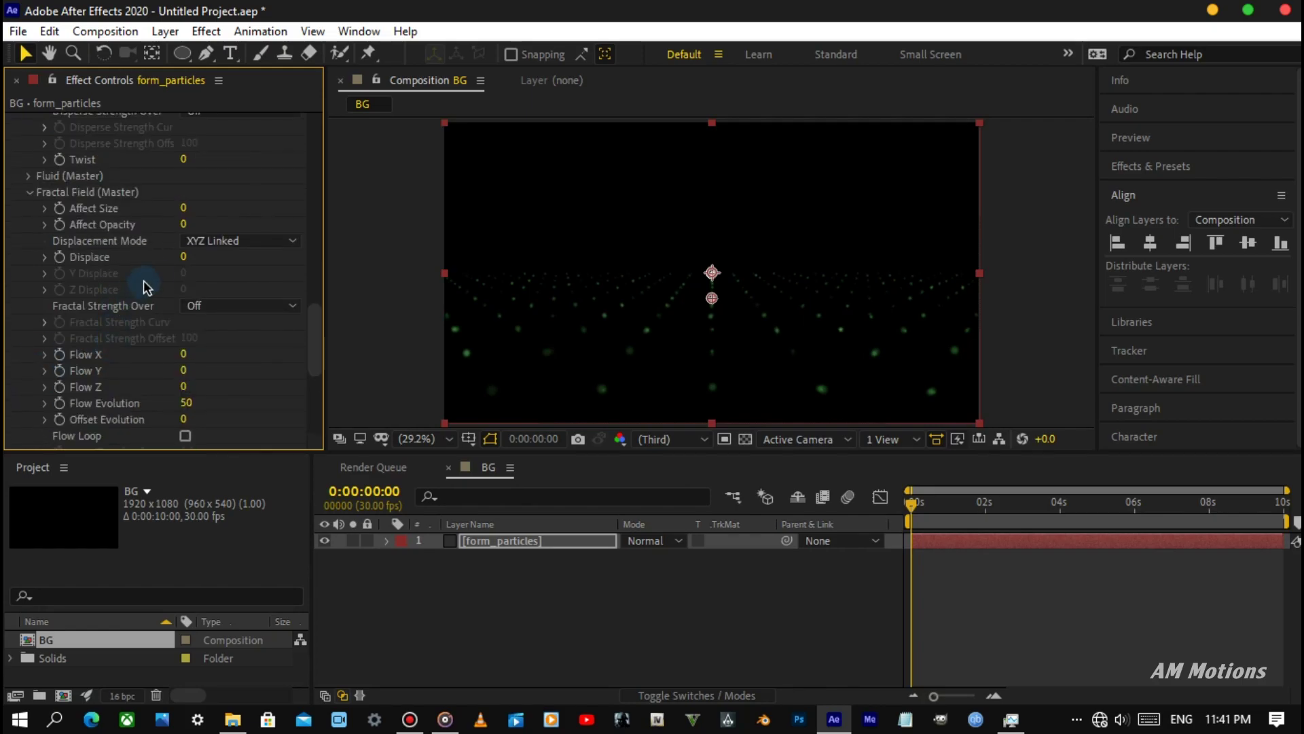
Set Fractal Field Displacement Mode to XYZ Individual with X Displace 50 and Y Displace 200.
click(200, 241)
click(229, 285)
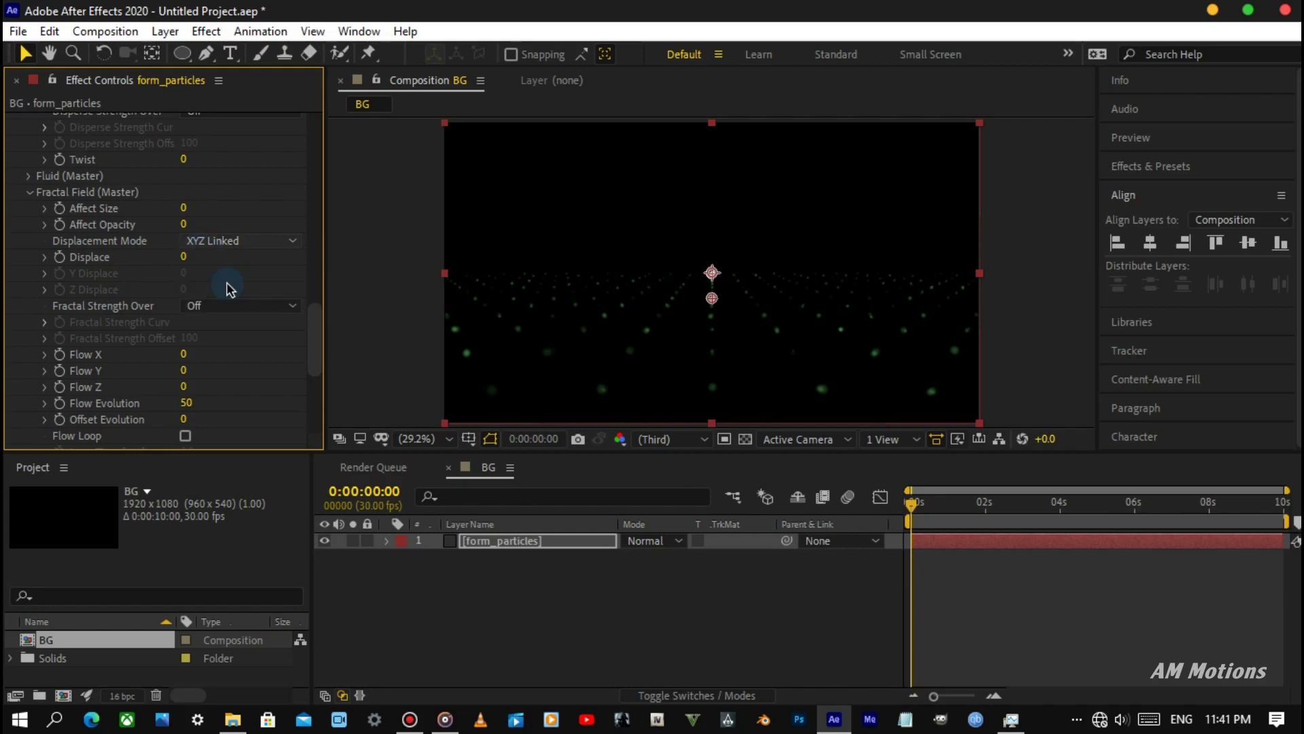
click(183, 256)
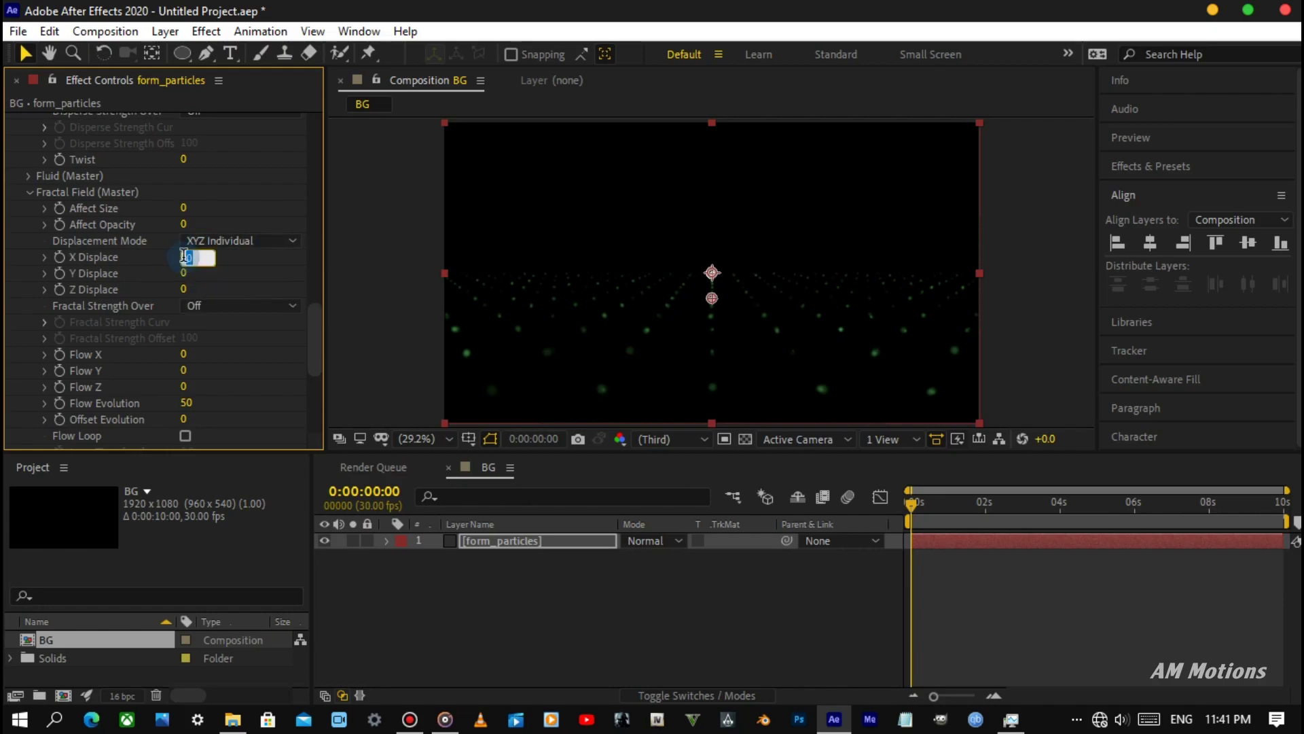
text(50)
key(Return)
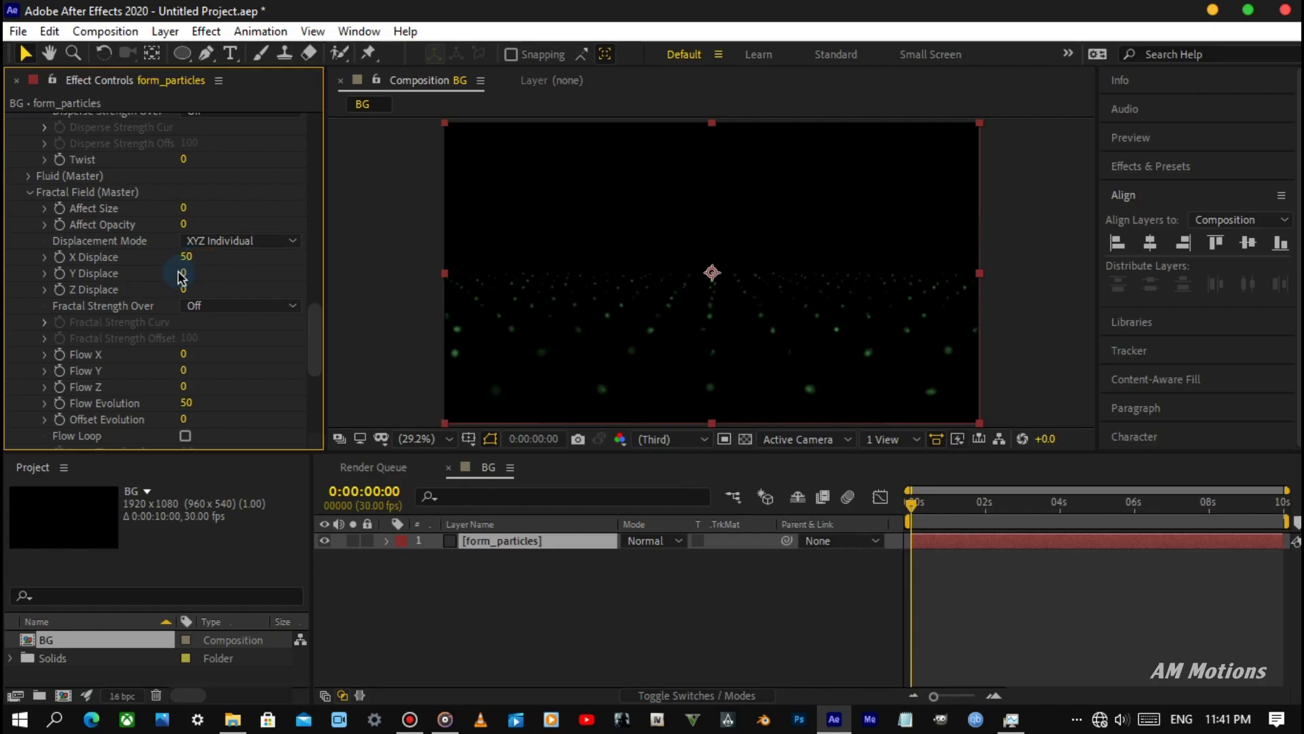
click(182, 274)
text(2)
text(00)
key(Return)
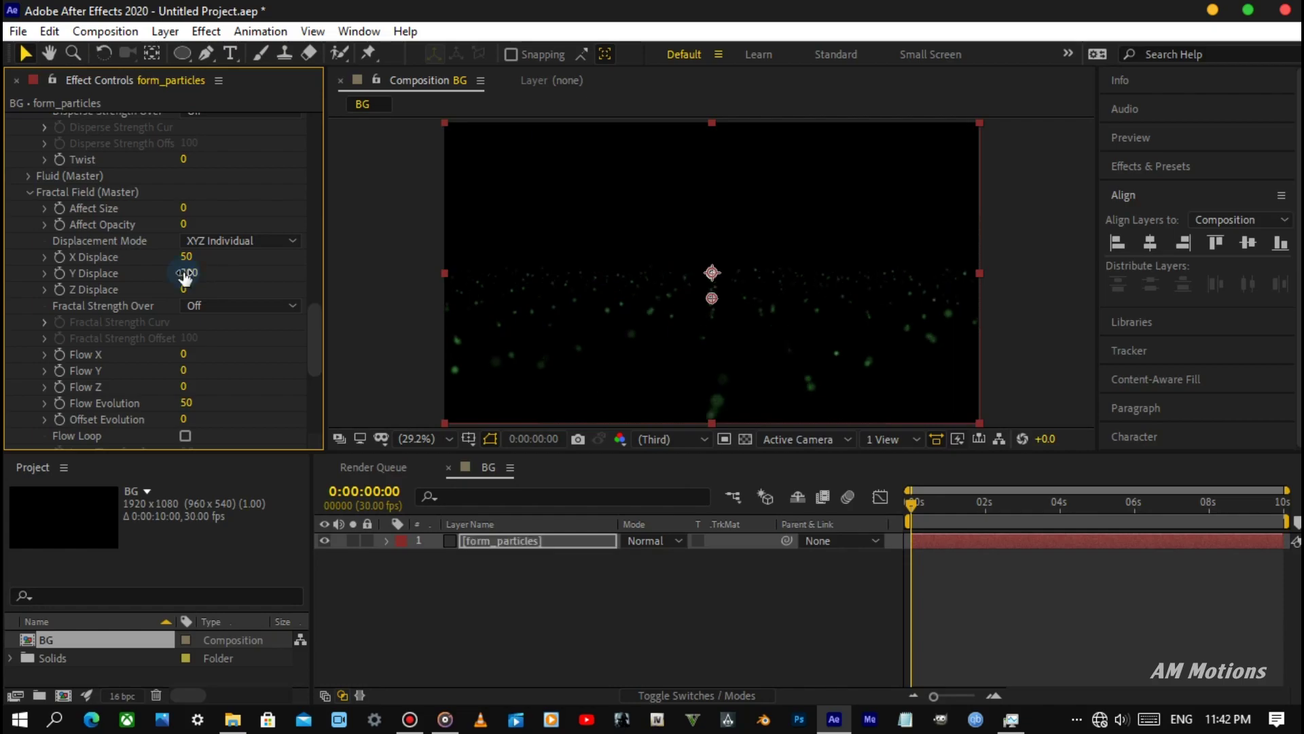
Set Flow Y 115, Flow Evolution 7 and F Scale 2, then deselect the layer.
scroll(134, 290, down, 2)
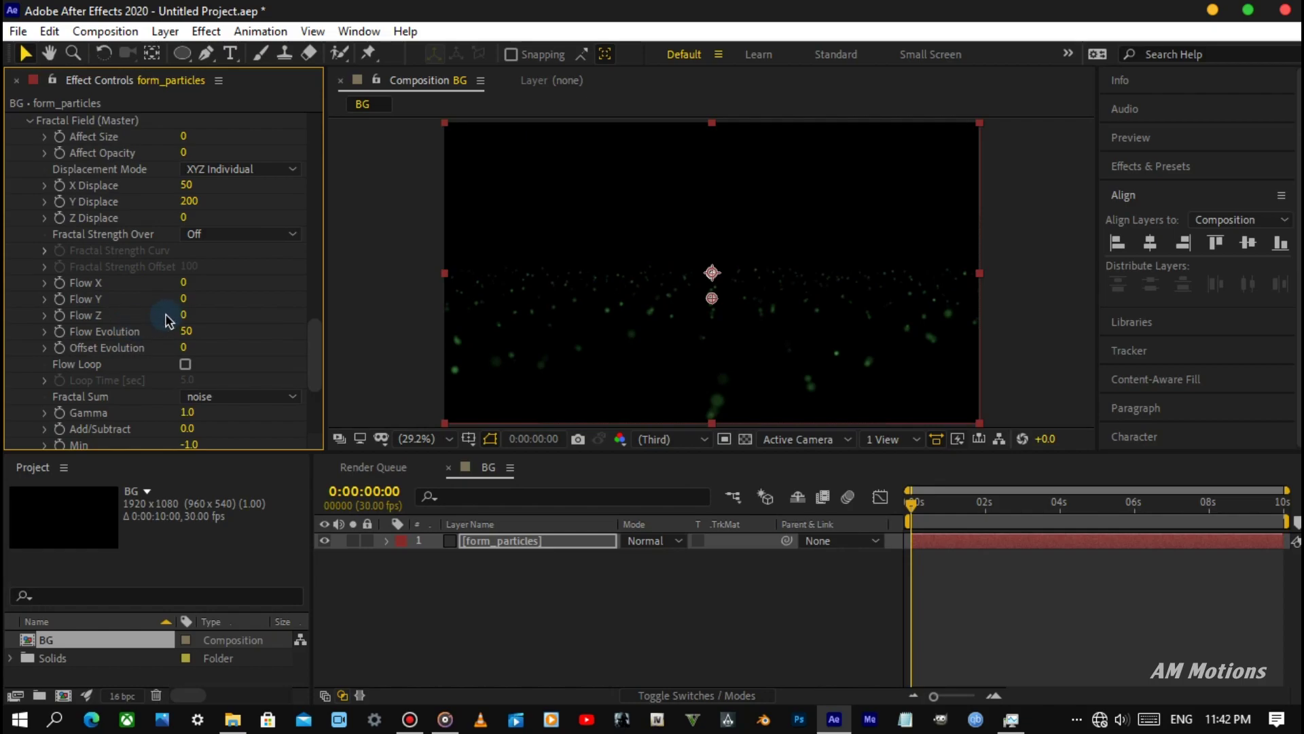
click(183, 301)
click(184, 301)
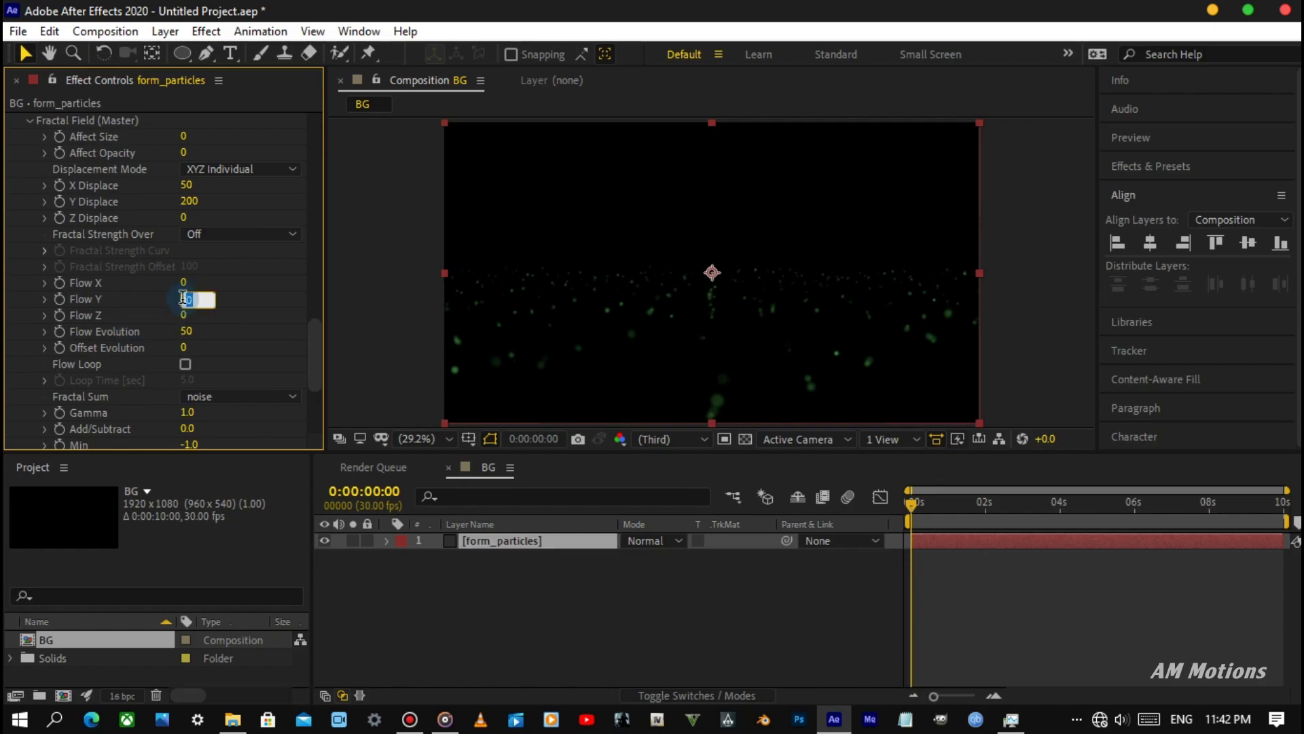
text(115)
key(Return)
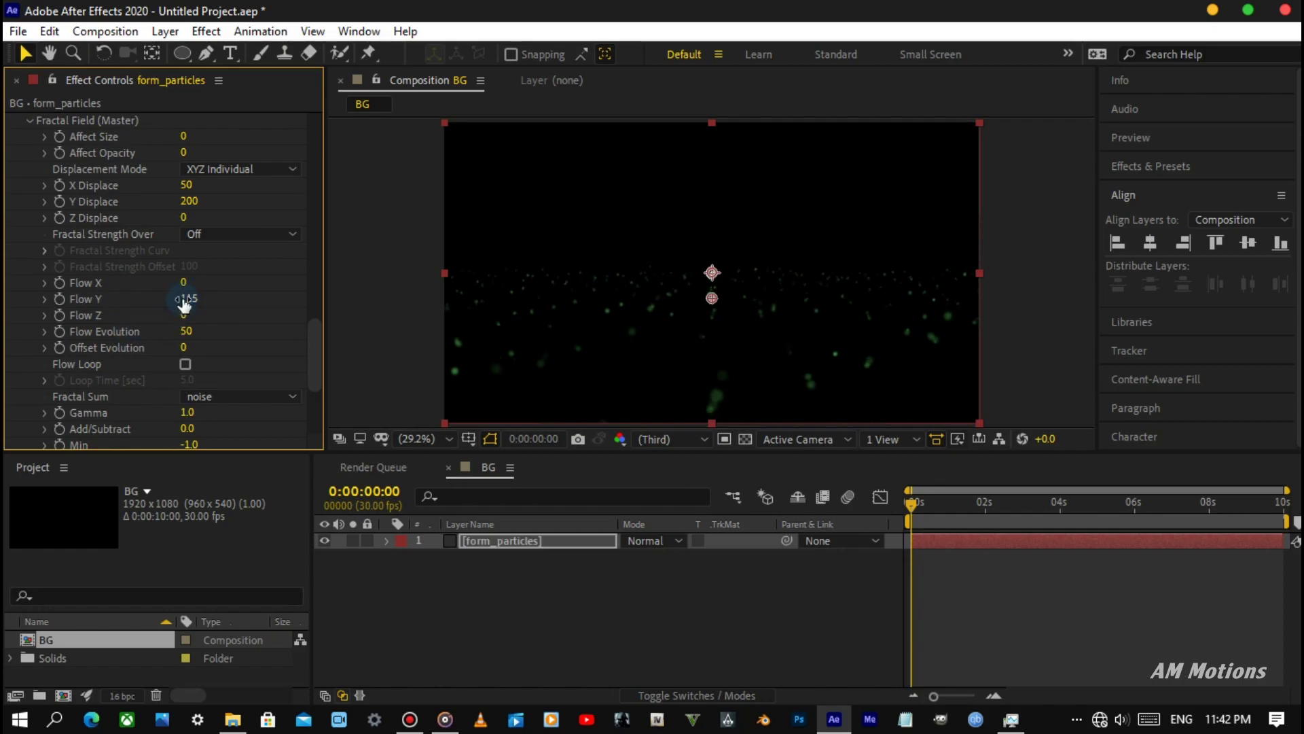
scroll(136, 309, down, 3)
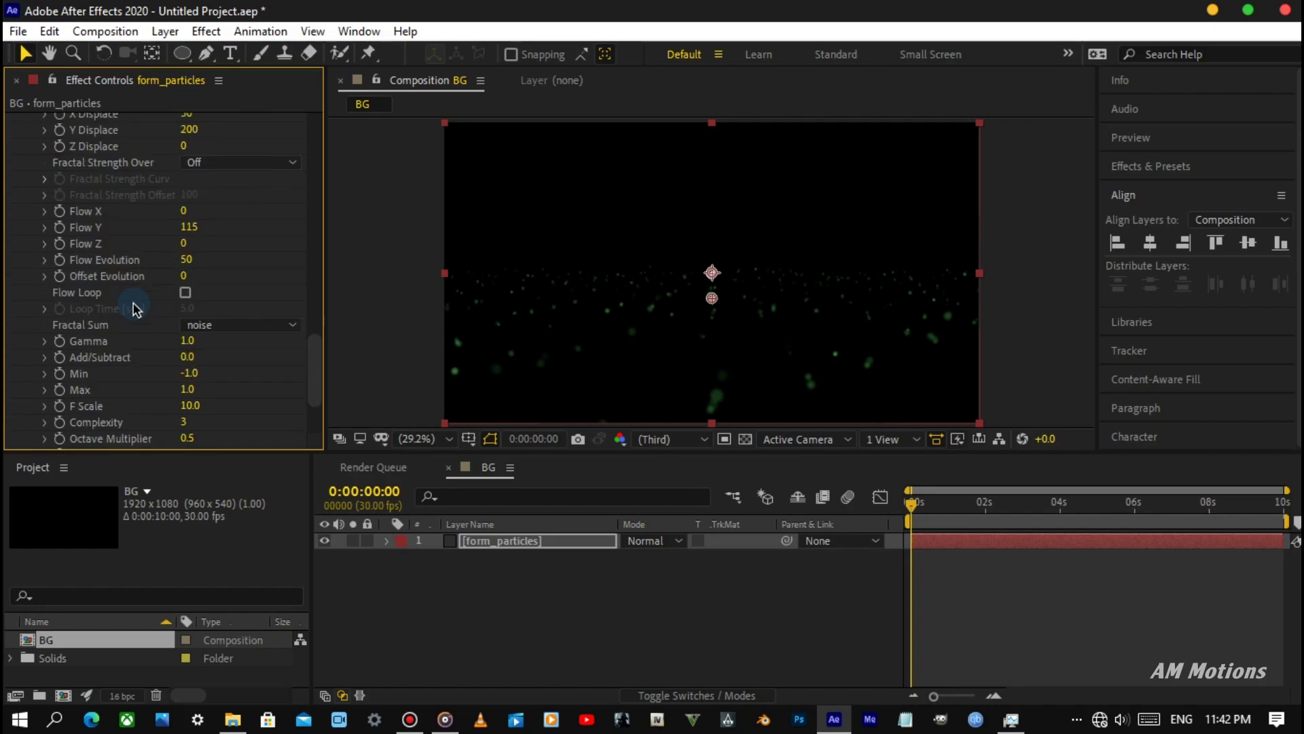
click(185, 260)
text(7)
key(Return)
scroll(128, 337, down, 5)
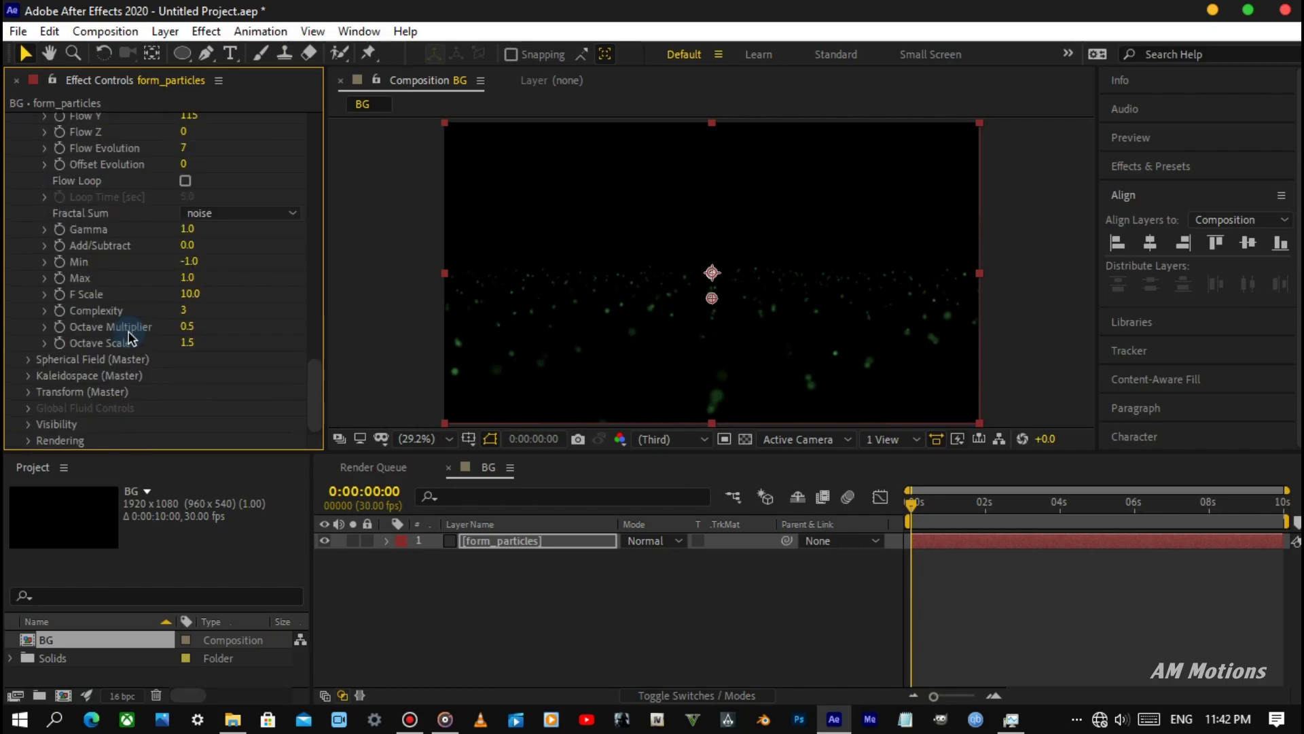
click(191, 294)
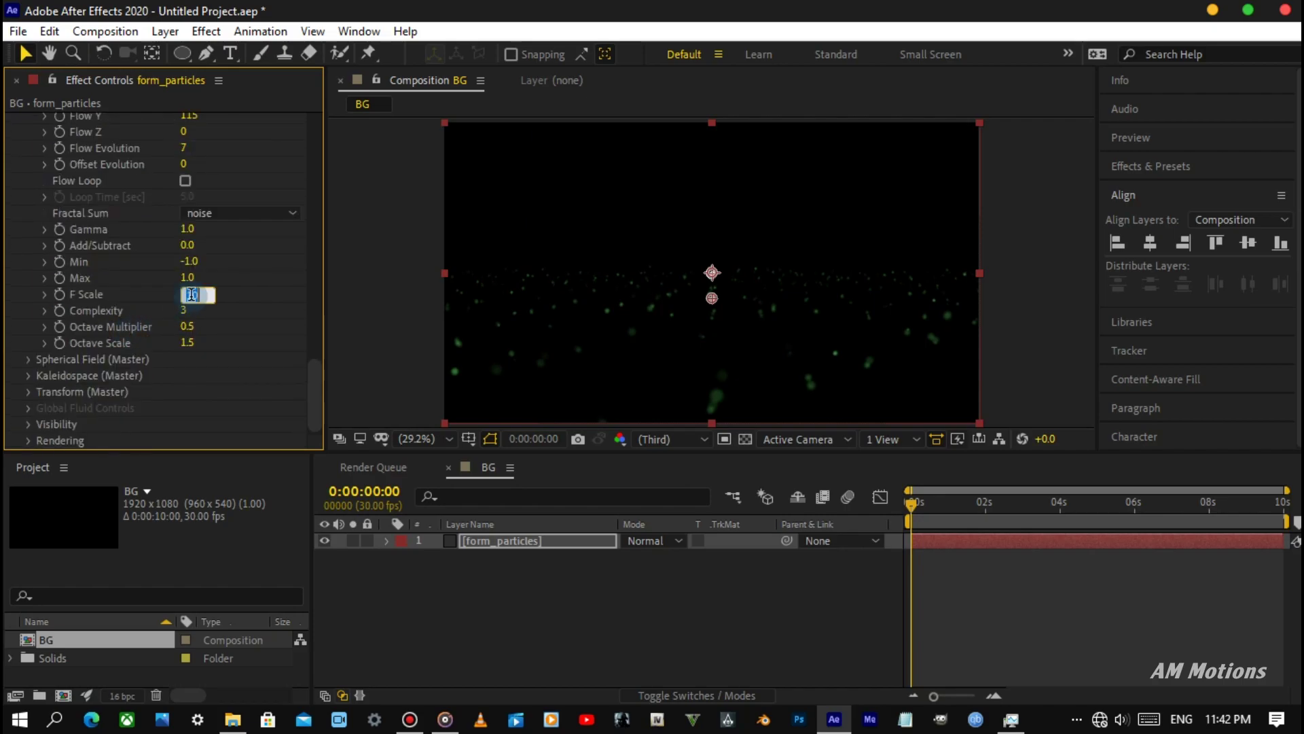
text(2)
key(Return)
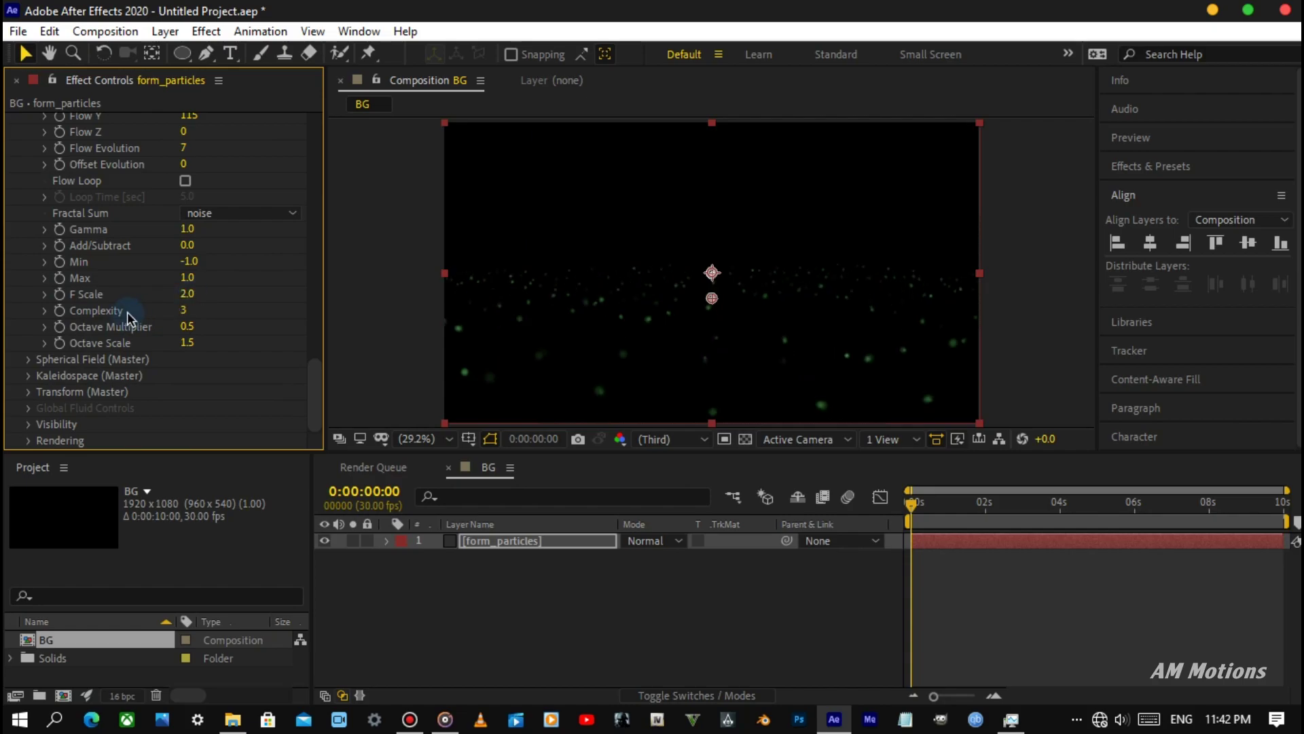
click(391, 578)
Add a new camera layer to BG with default settings.
right_click(391, 577)
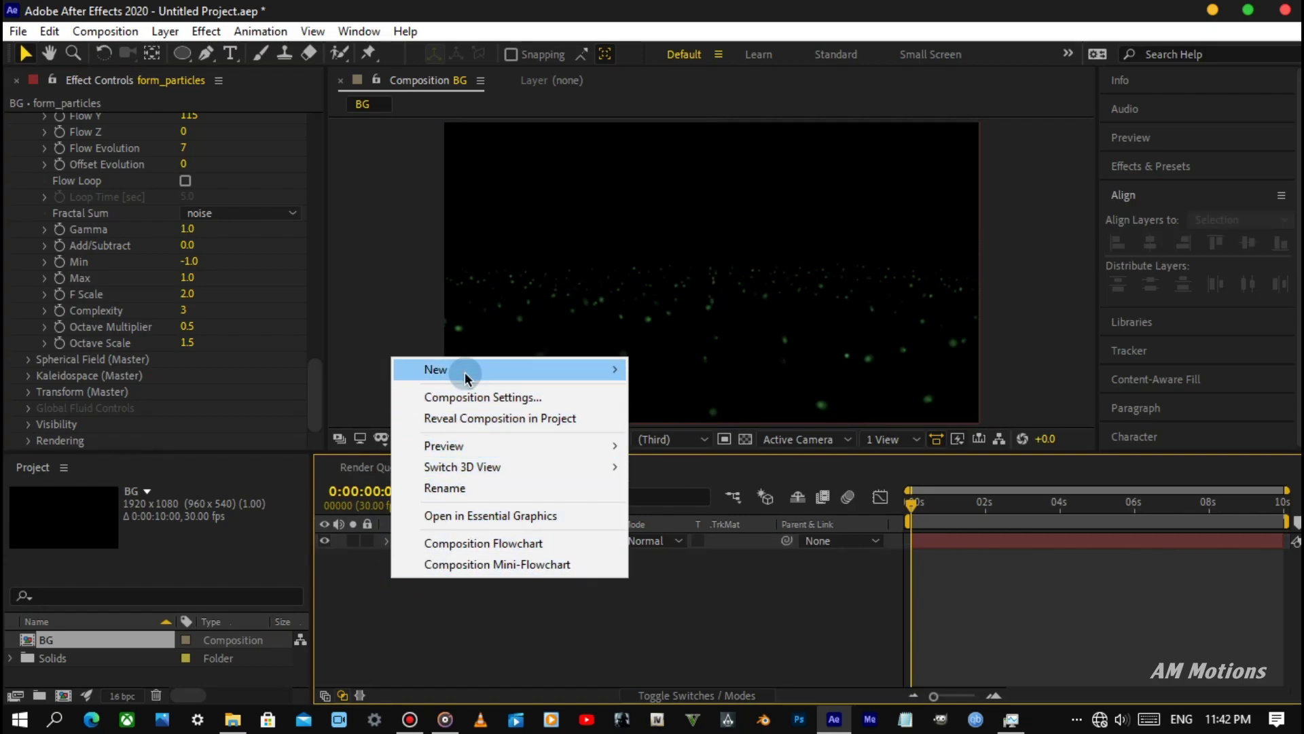
mouse_move(466, 369)
click(671, 459)
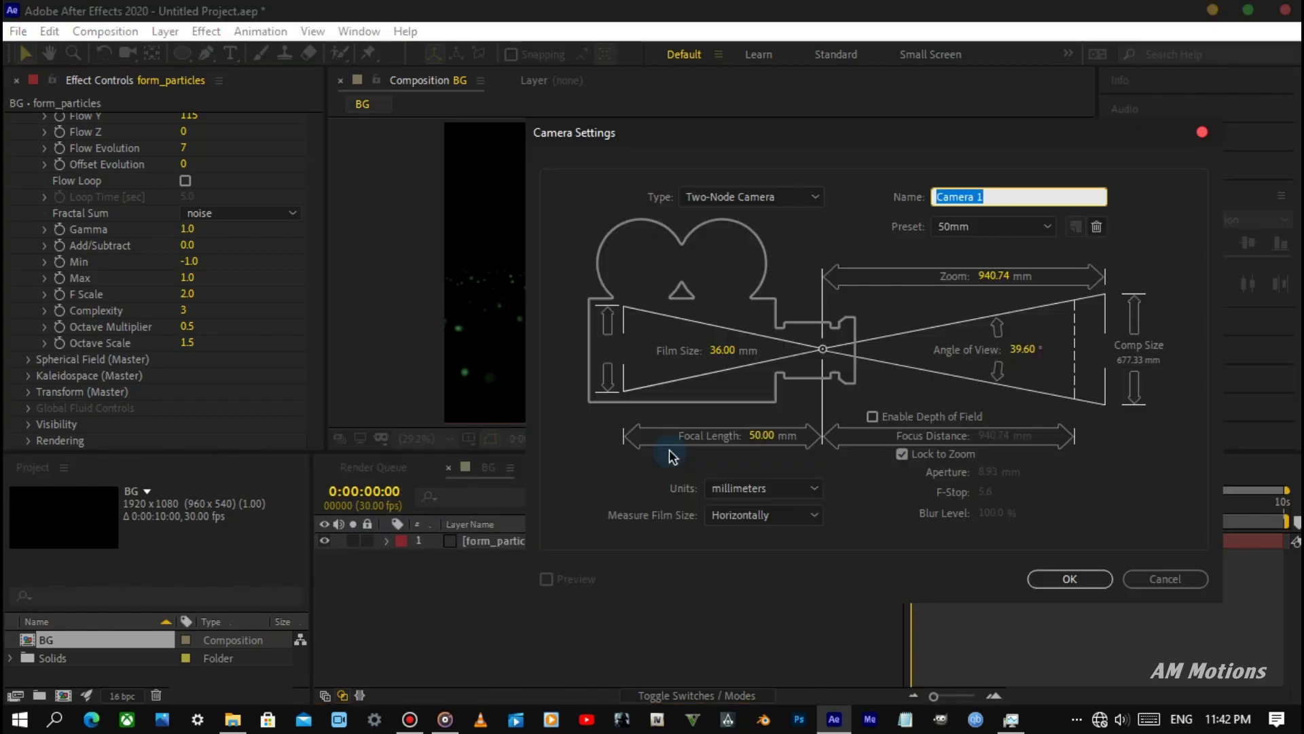
key(Return)
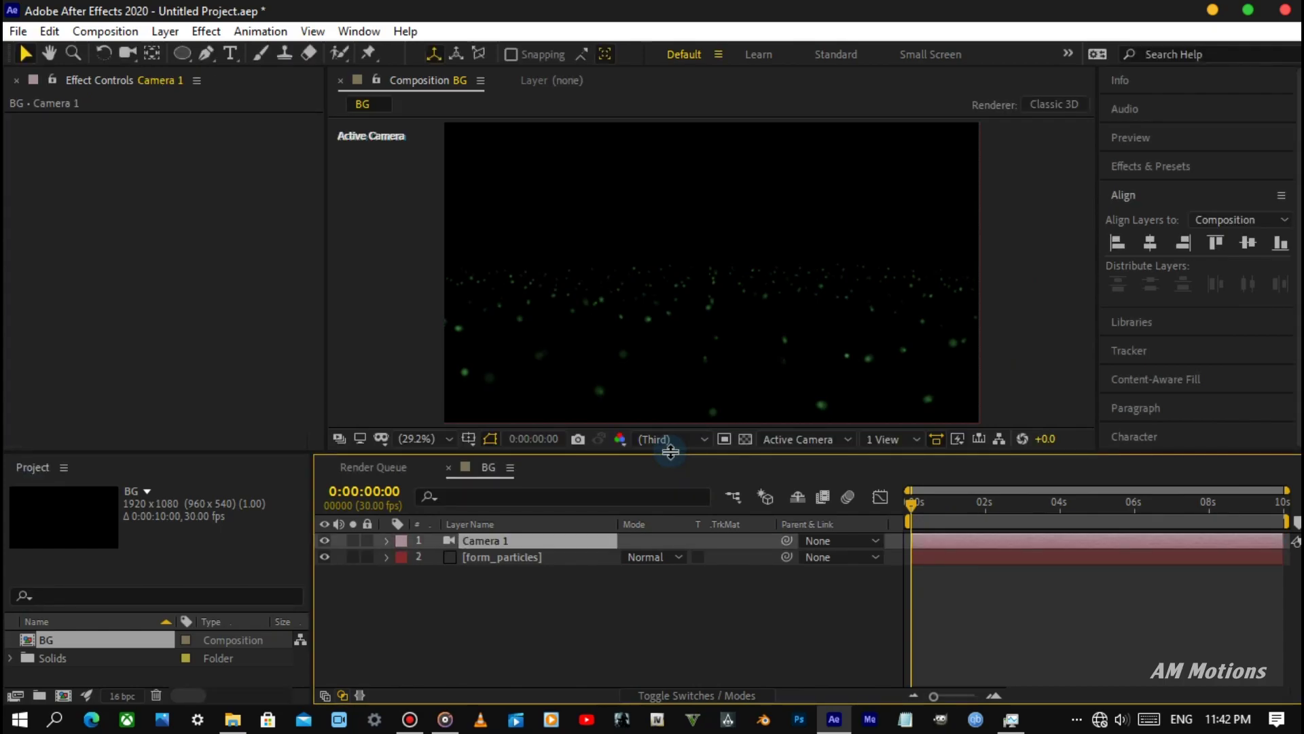
Turn on Camera 1 depth of field with Zoom 1000, Aperture 20 and Blur Level 350.
click(386, 541)
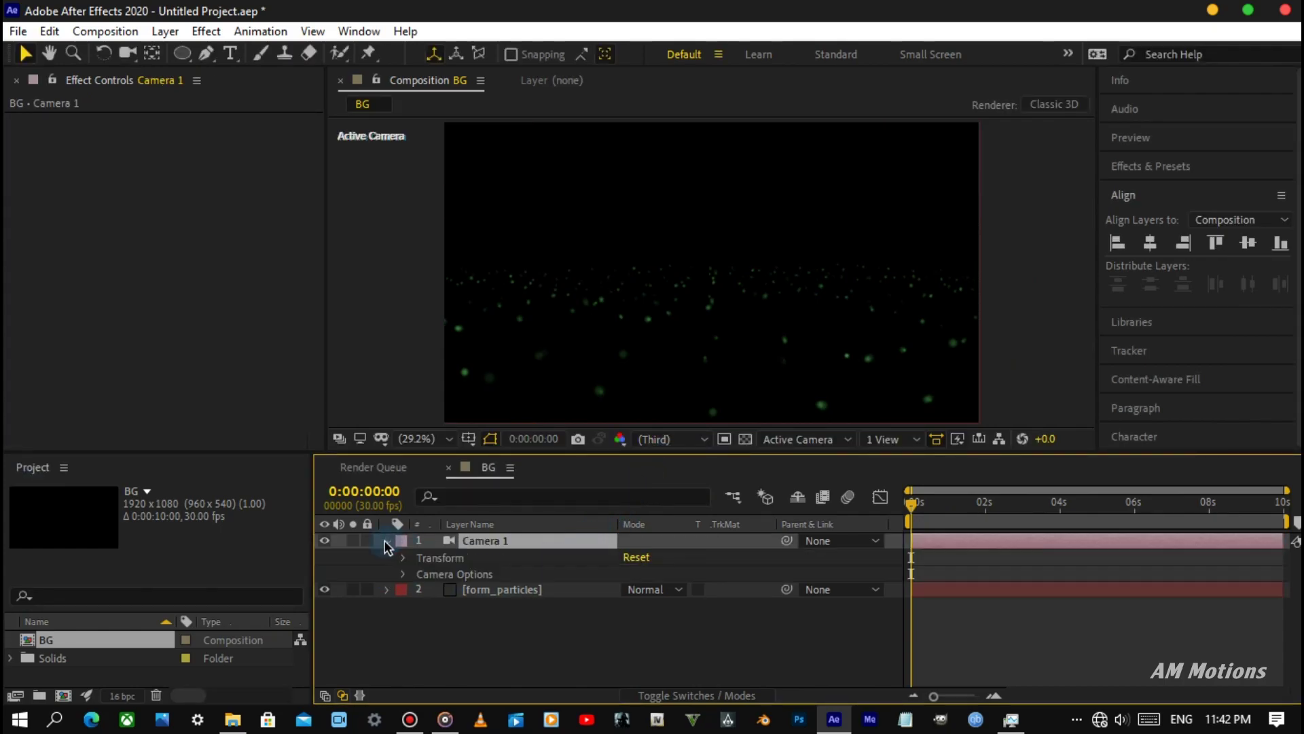
click(404, 574)
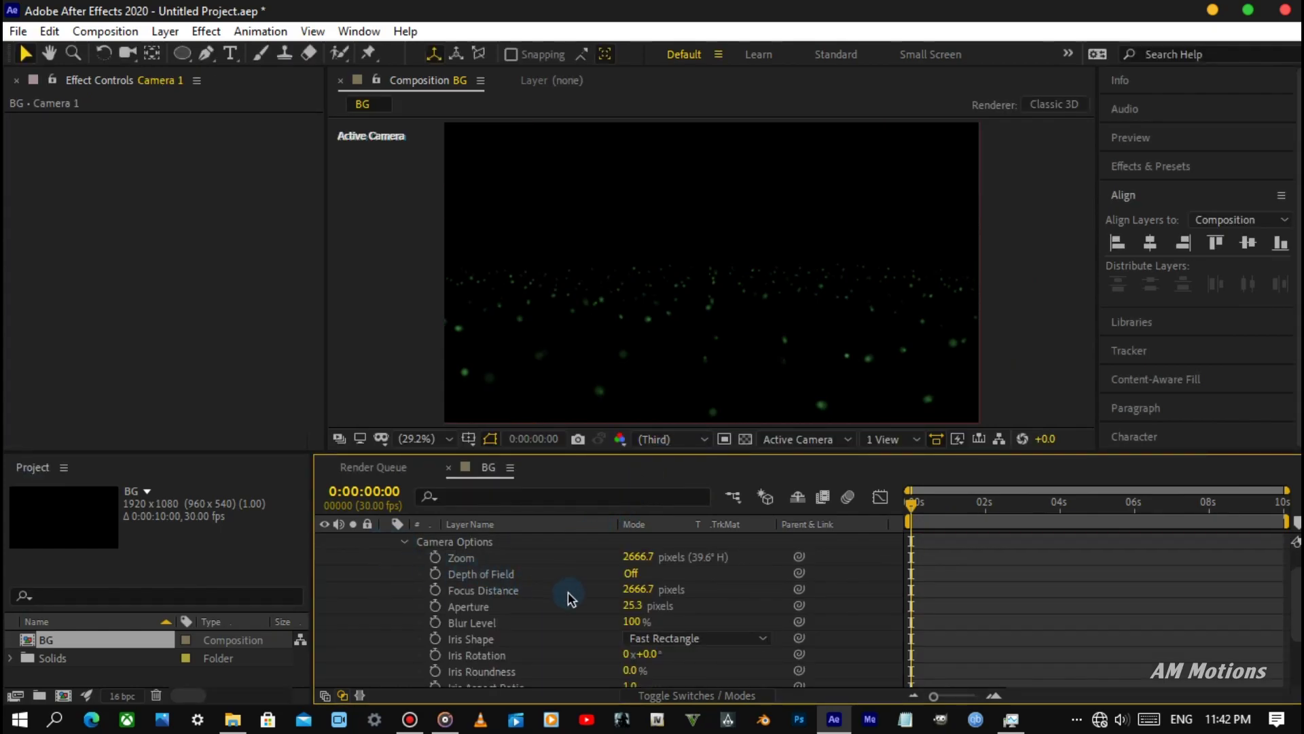
click(633, 574)
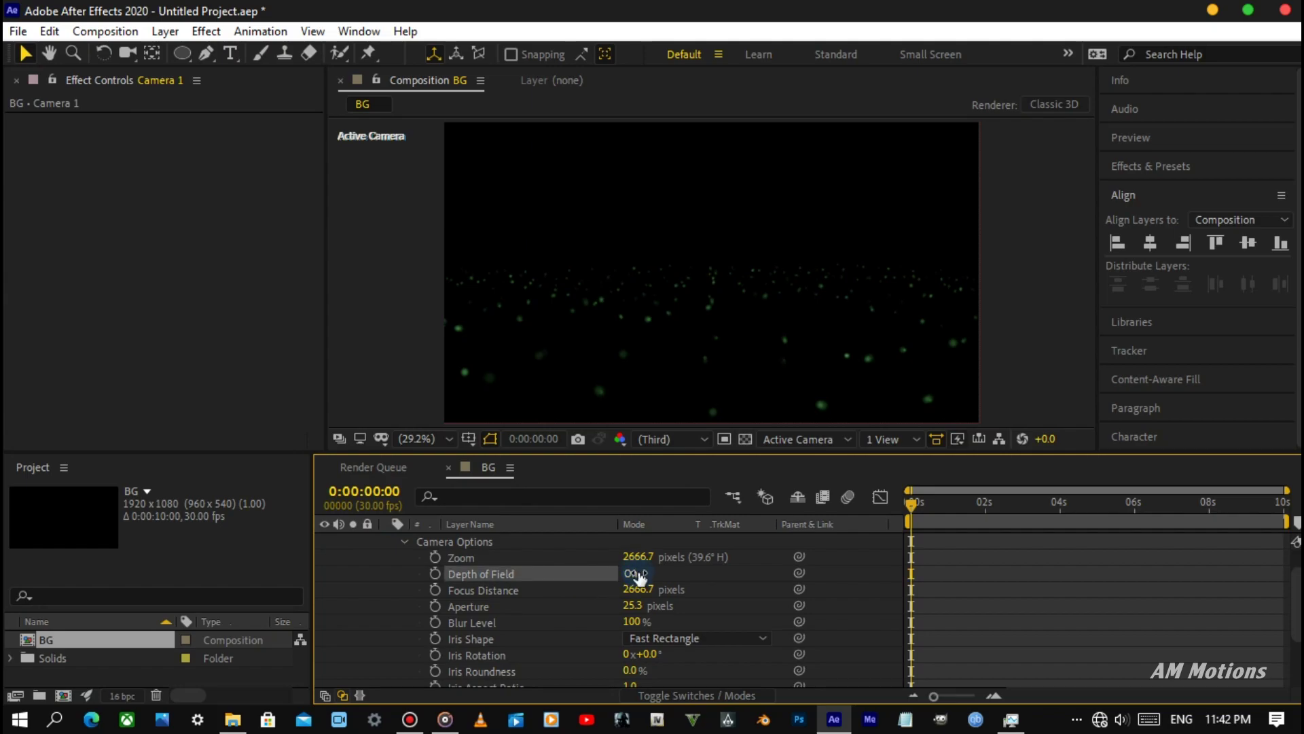
click(640, 557)
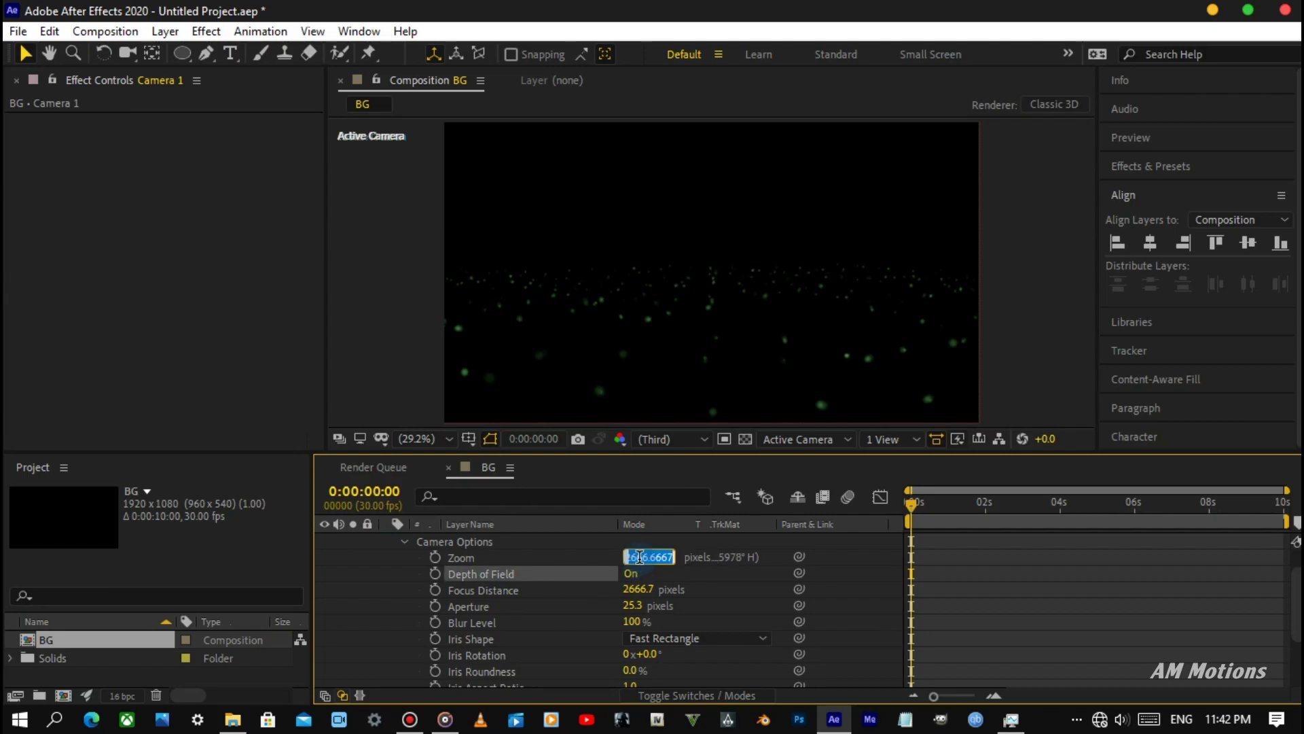
text(1000)
key(Return)
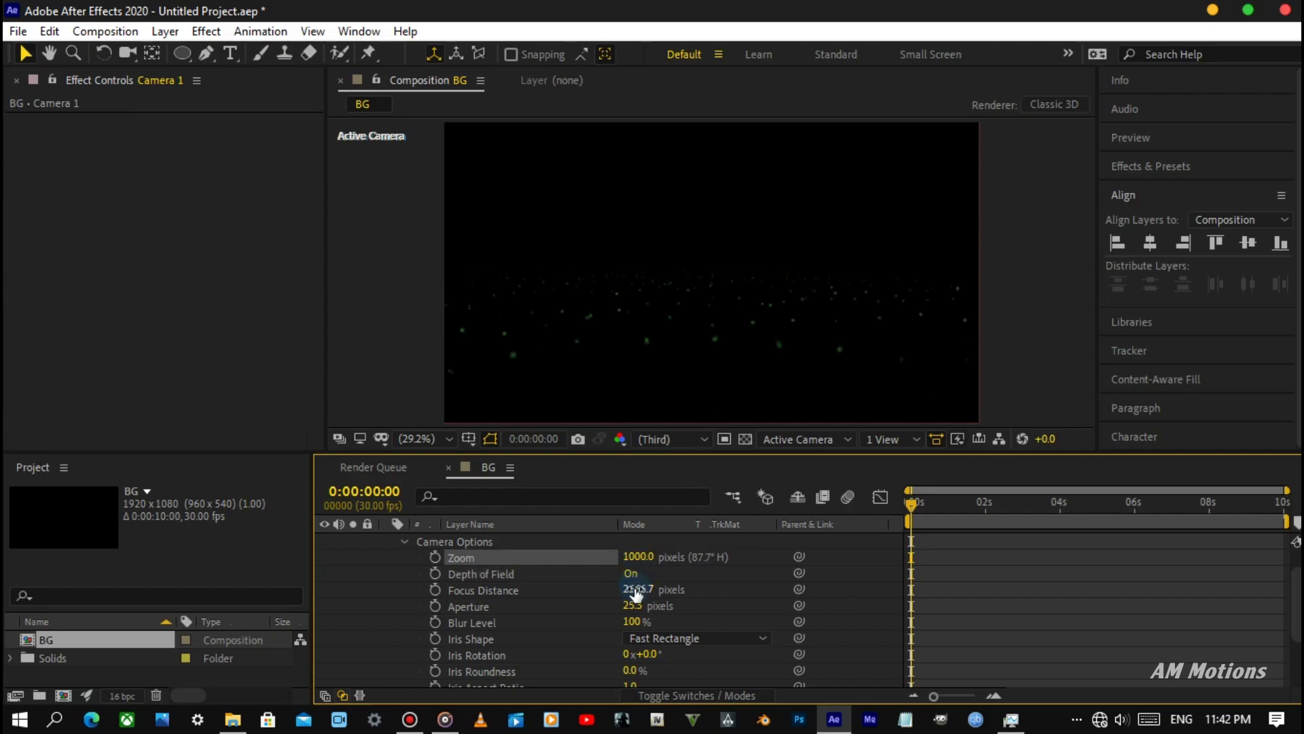
click(633, 604)
text(20)
key(Return)
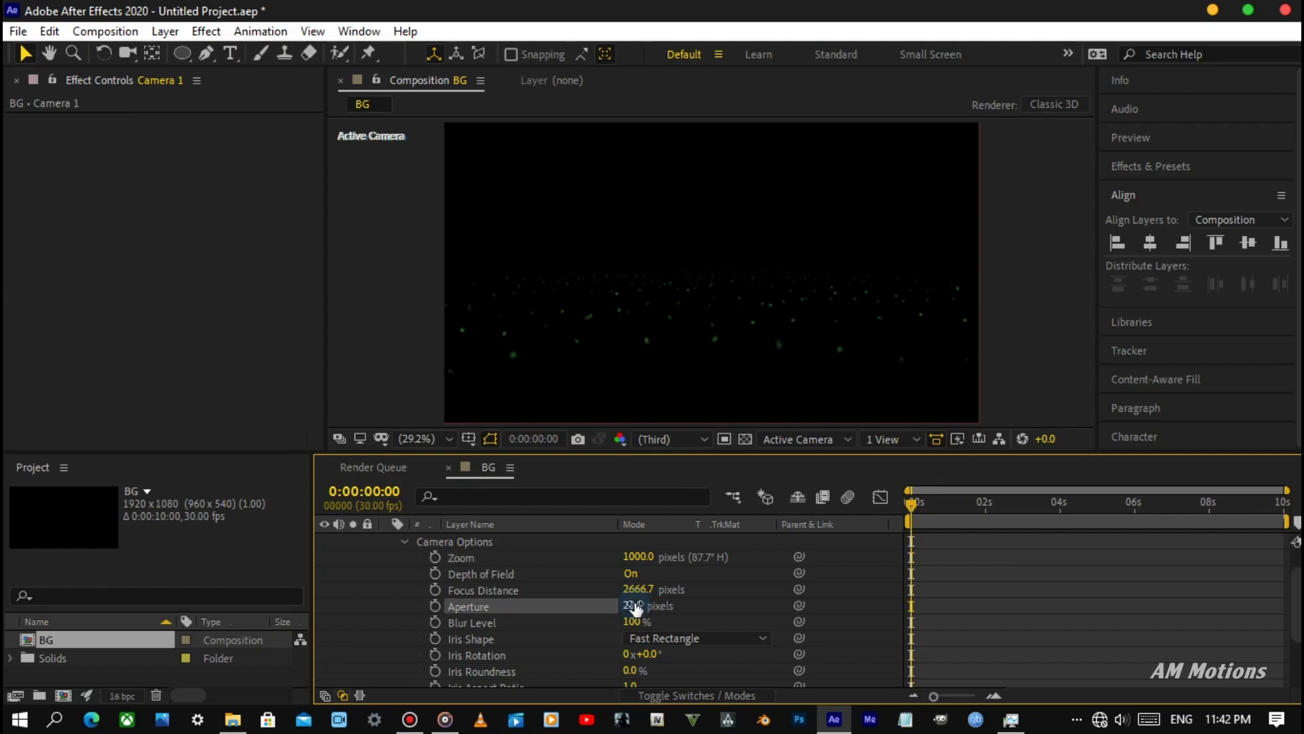
click(634, 620)
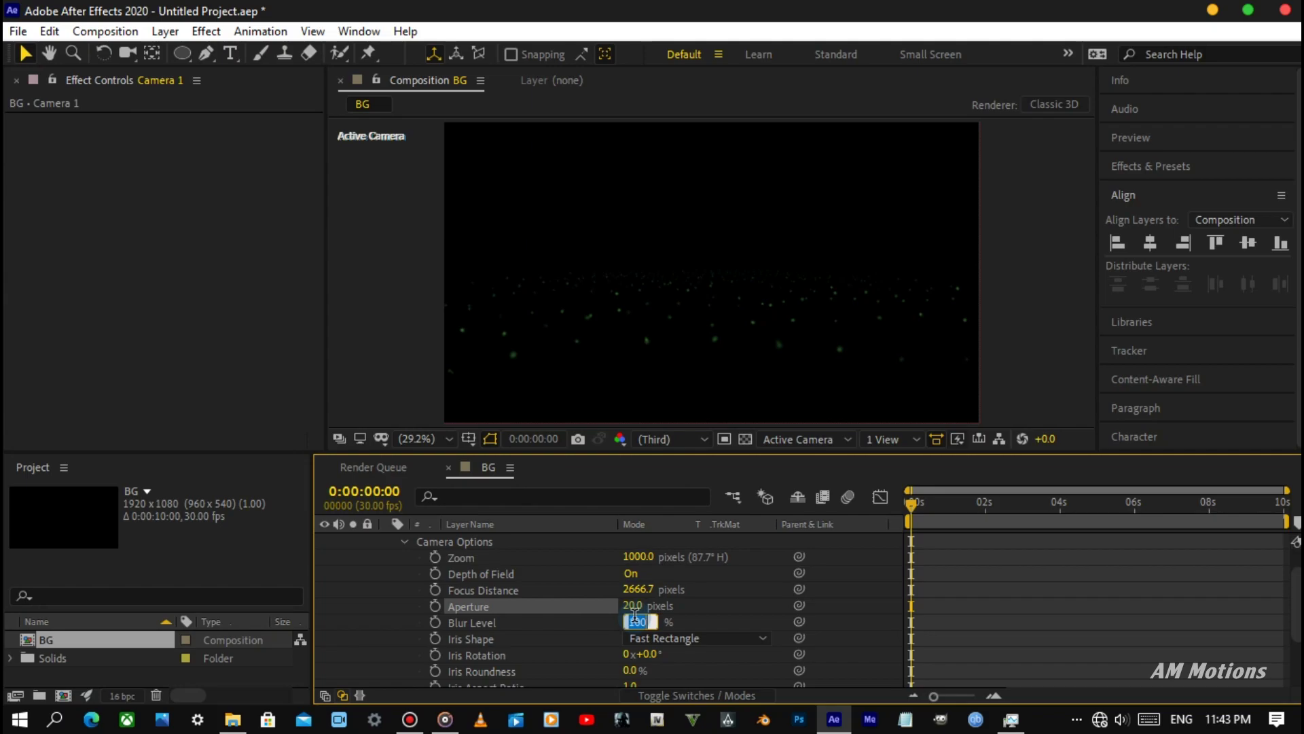
text(350)
key(Return)
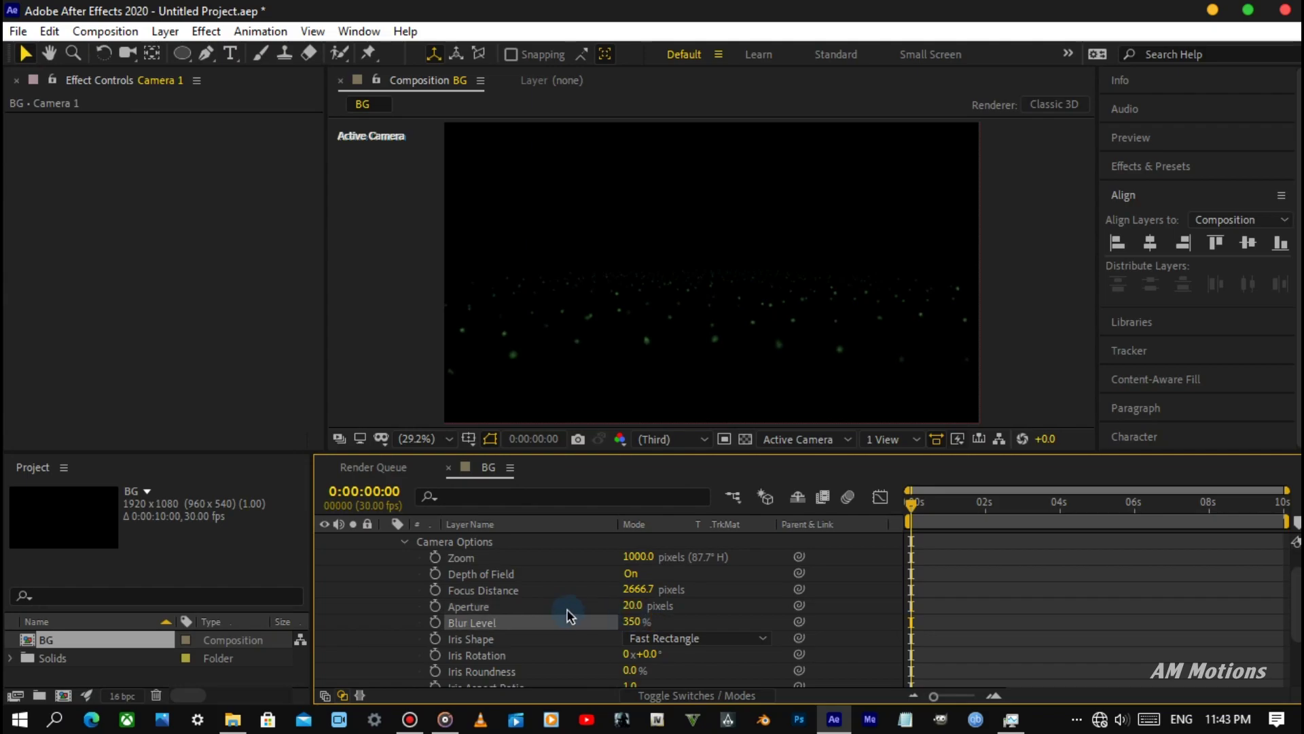
scroll(523, 601, up, 2)
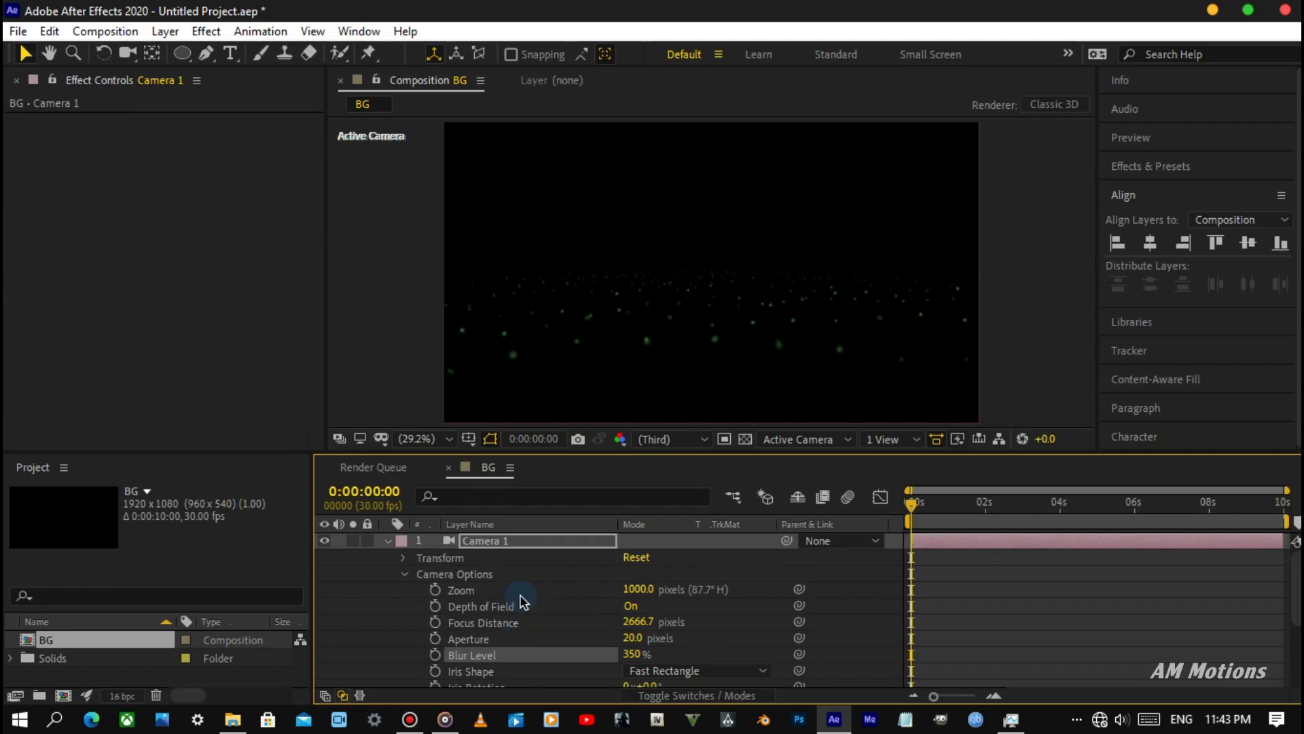
Create a new solid layer named optical_flare.
click(388, 541)
click(511, 557)
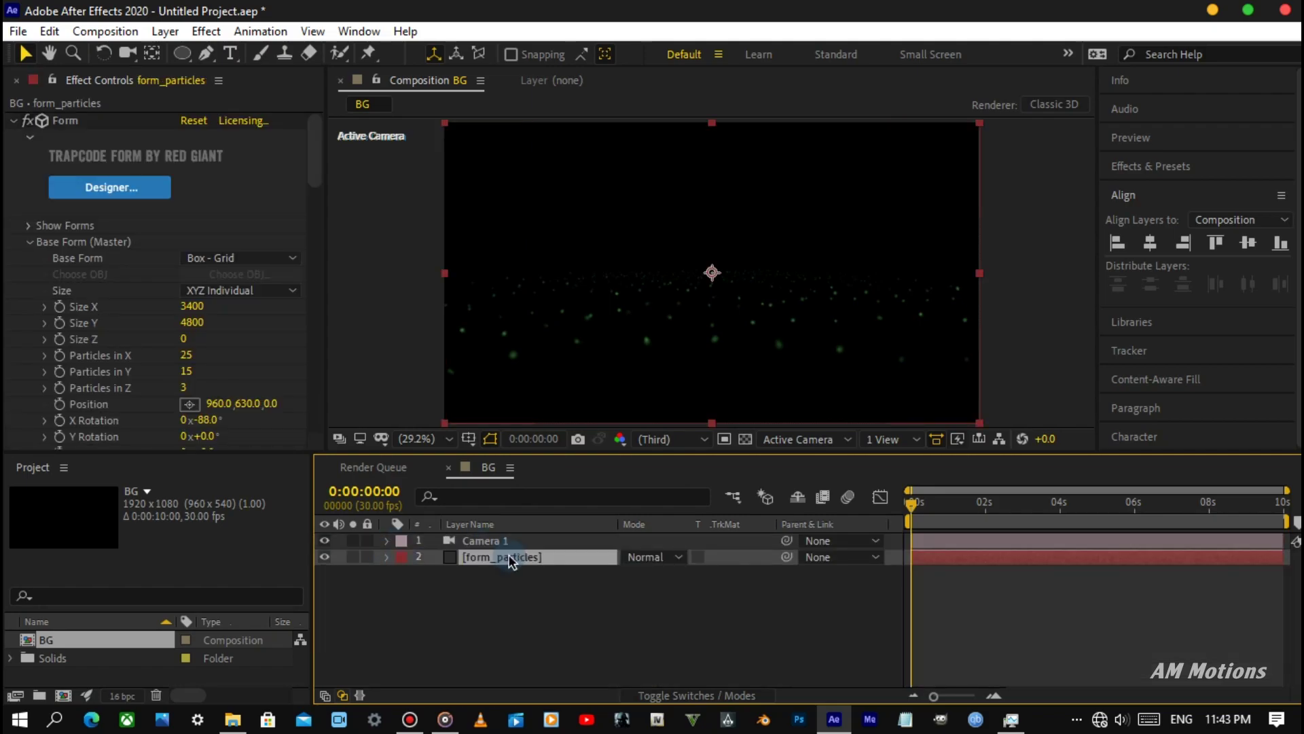
right_click(511, 589)
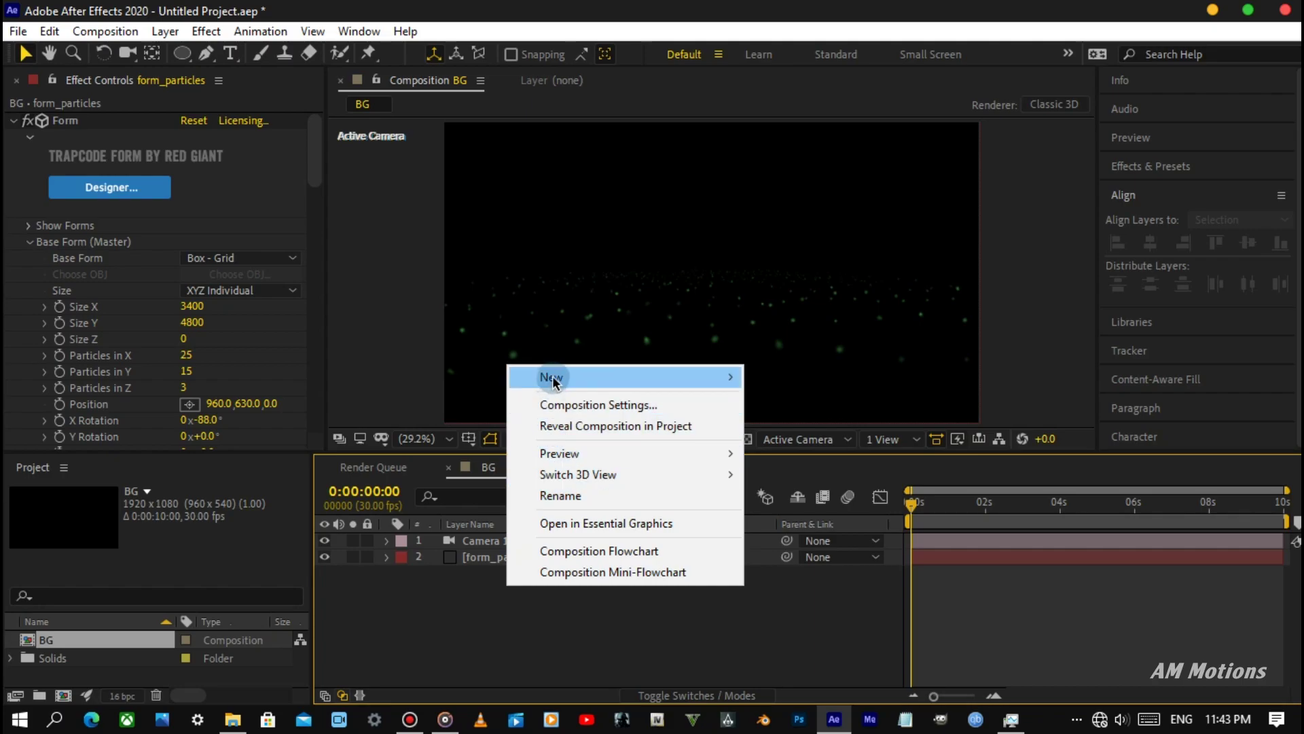
mouse_move(553, 377)
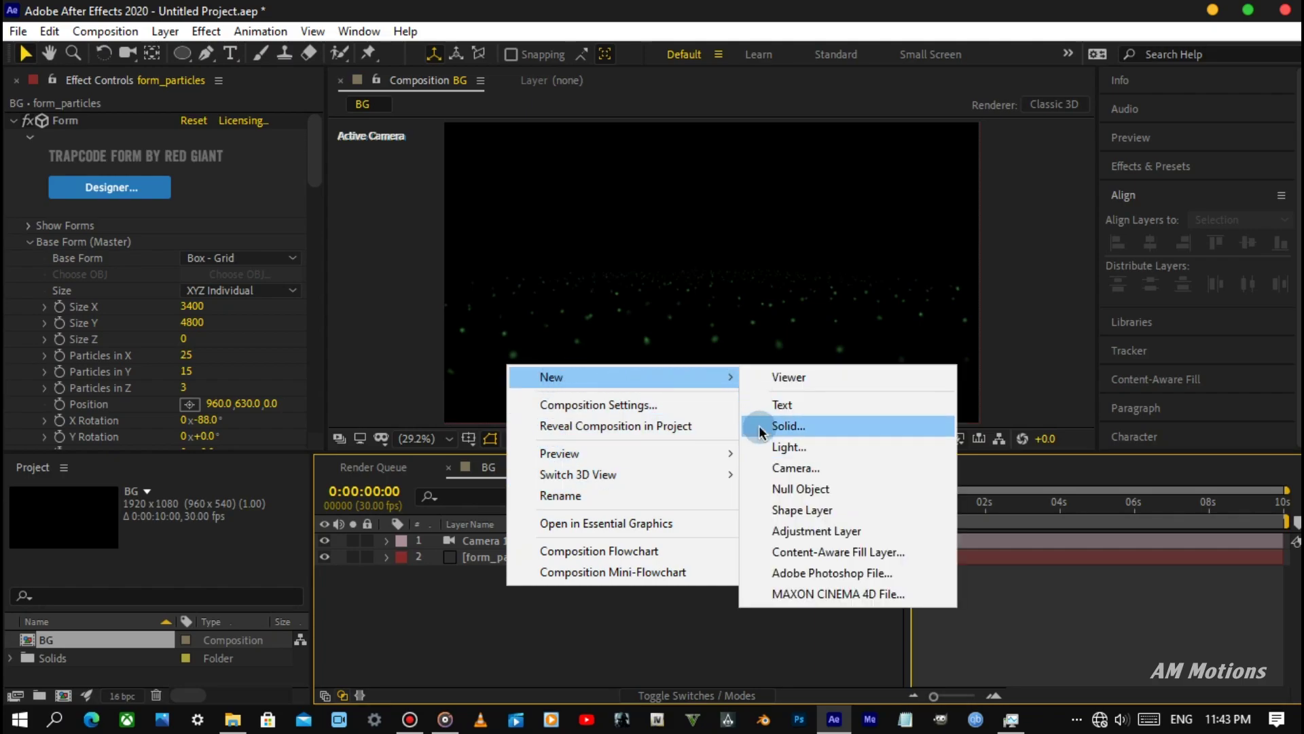
click(760, 425)
text(optical_flare)
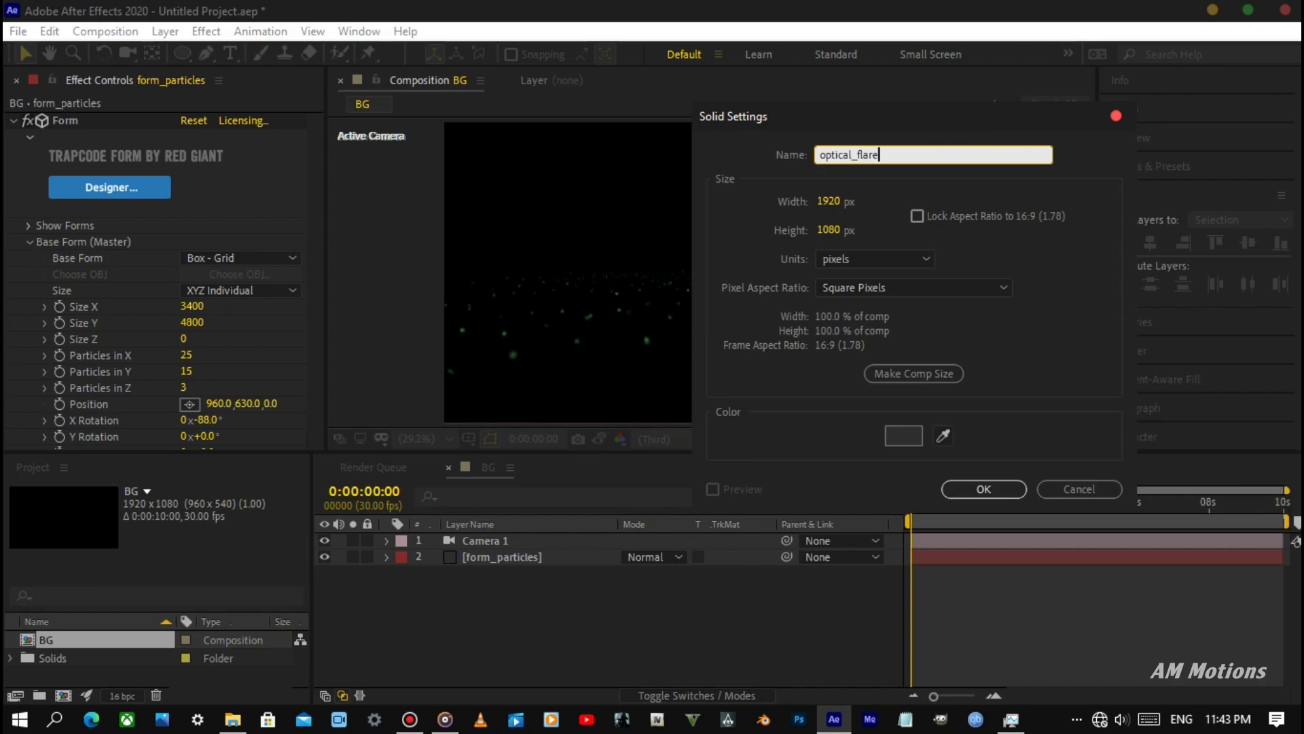
key(Return)
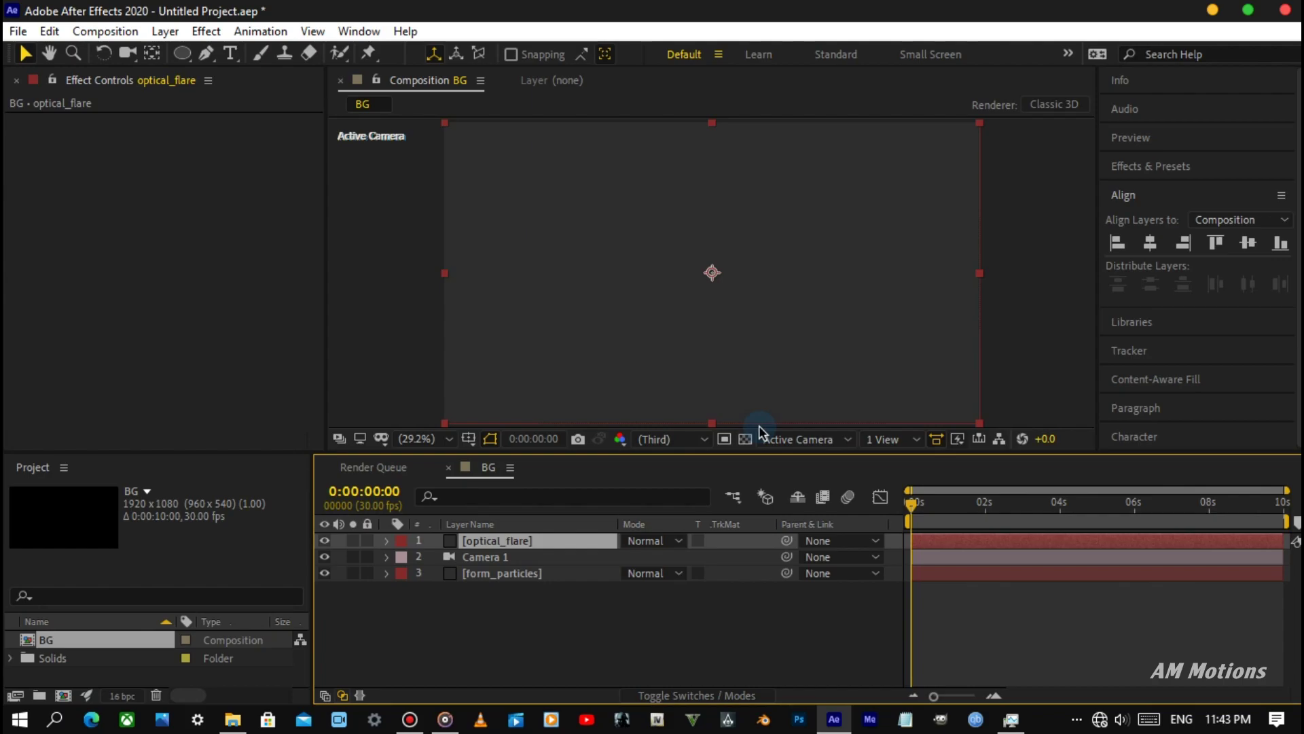
Apply the Optical Flares effect to the optical_flare layer.
key(ctrl+space)
text(op)
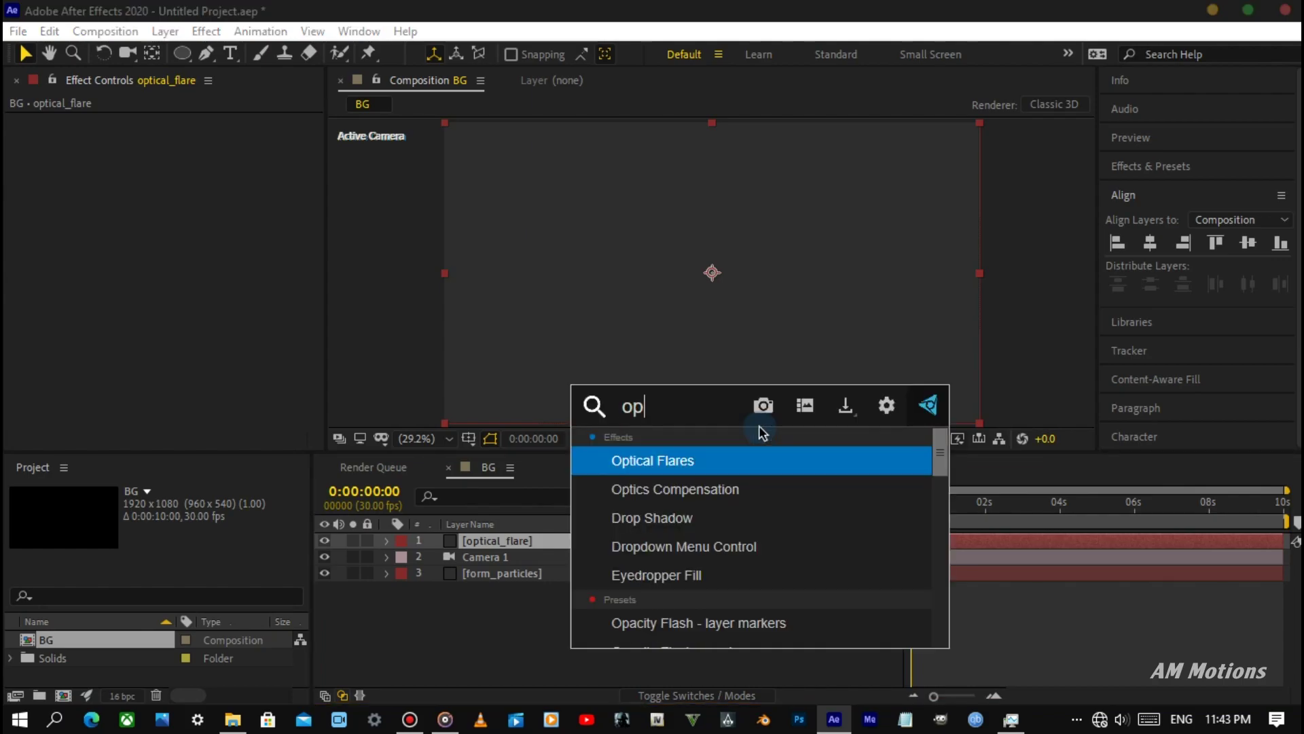
key(Return)
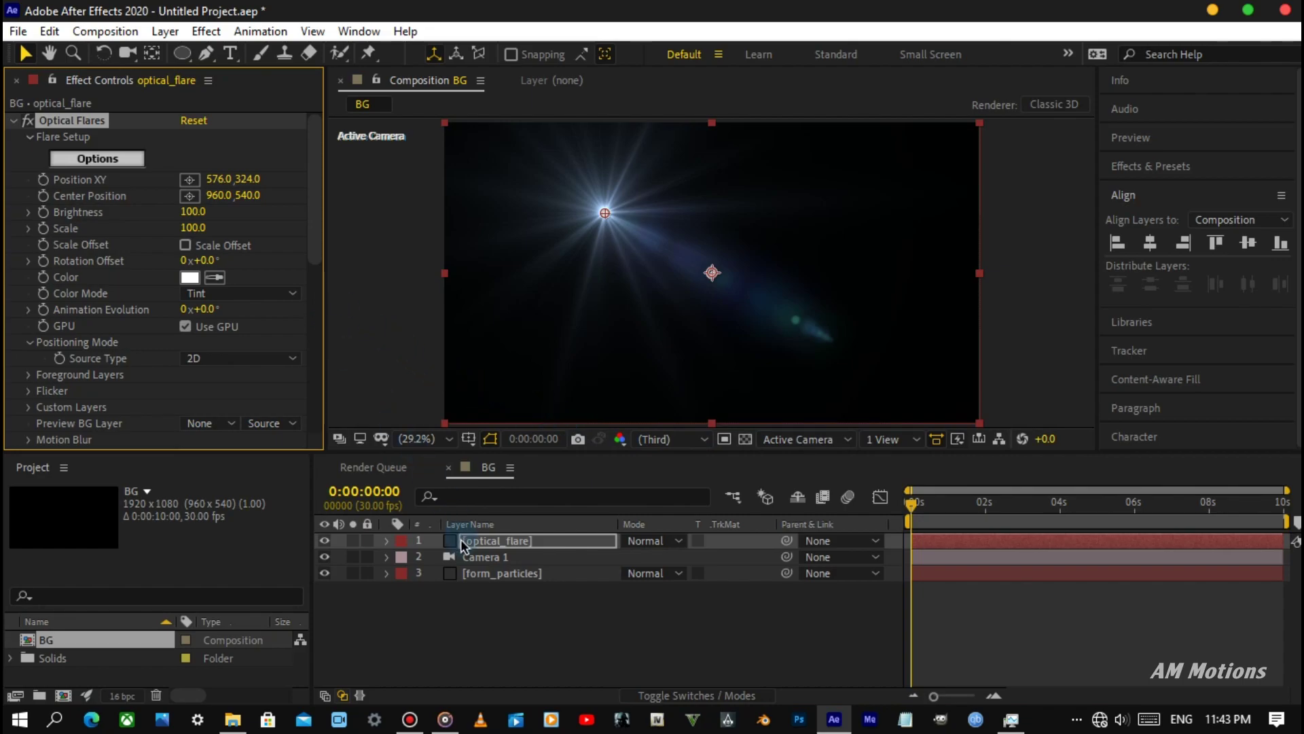
click(491, 540)
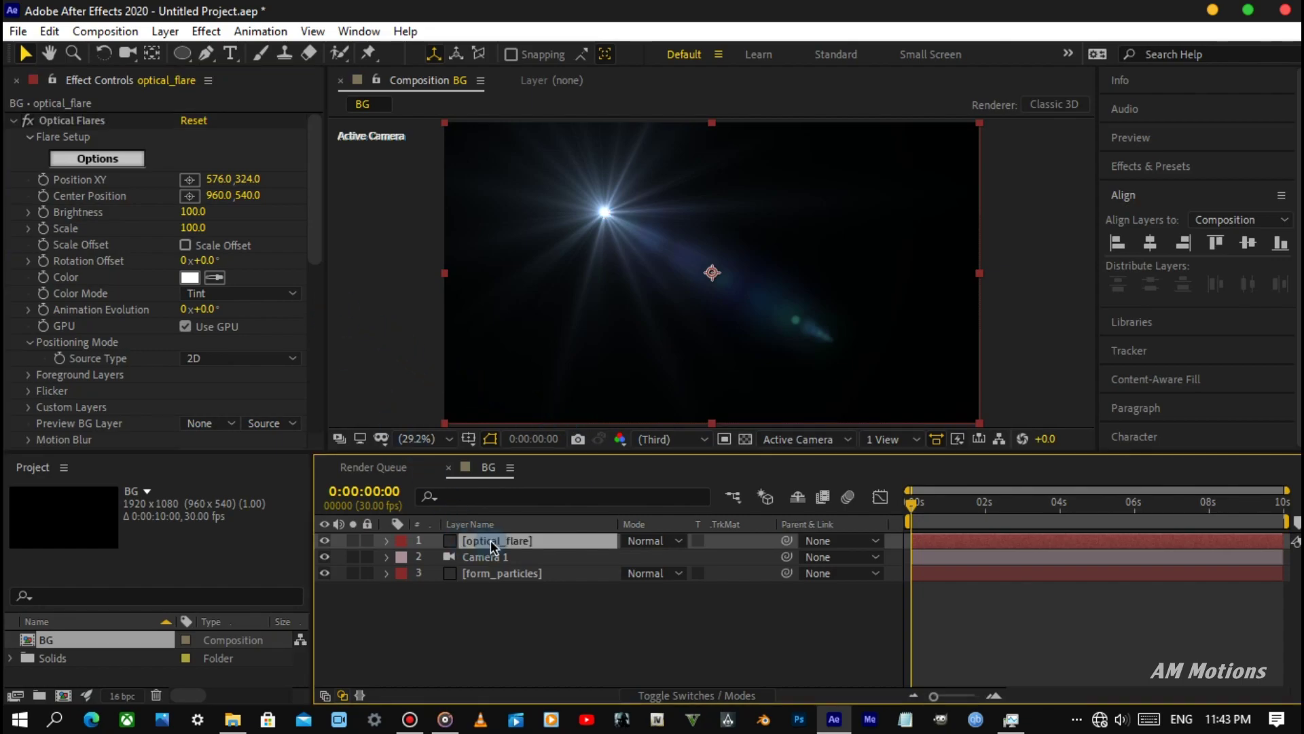
Apply a Mirror effect to the flare layer with Reflection Center X at 960.
key(ctrl+space)
text(mi)
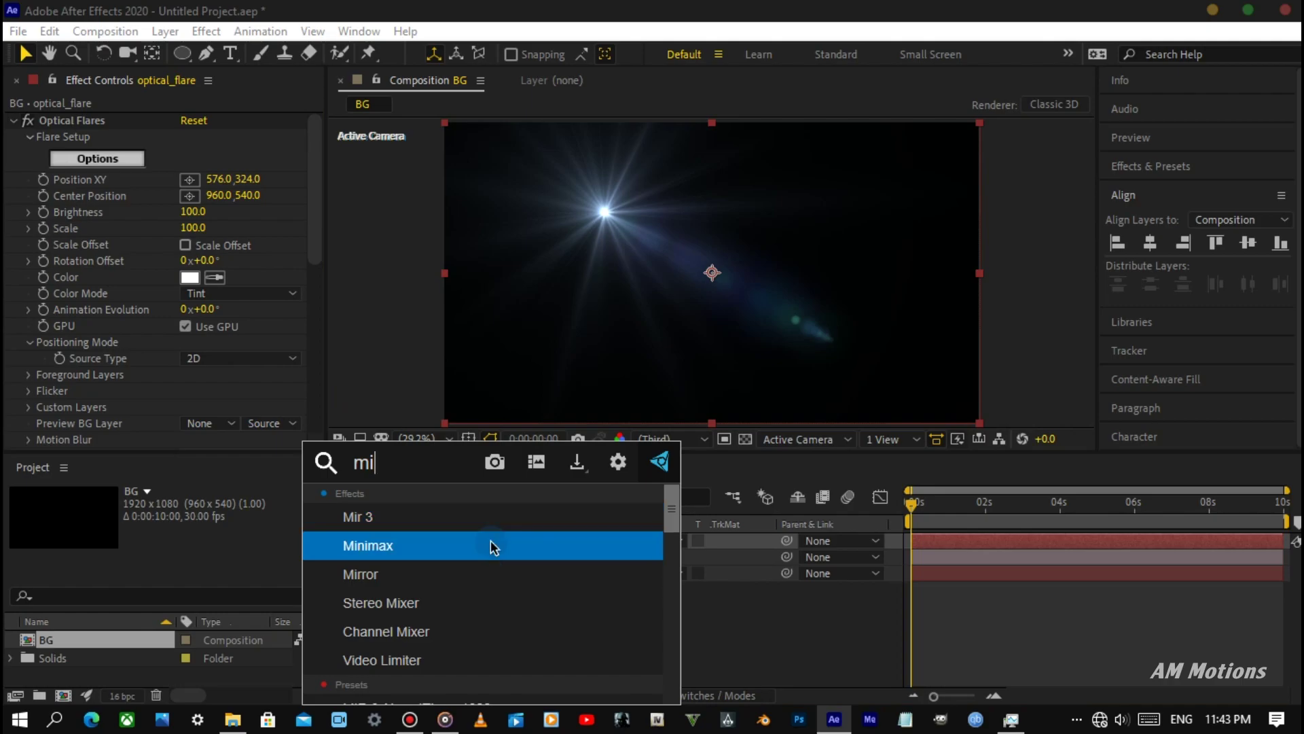
key(Down)
key(Return)
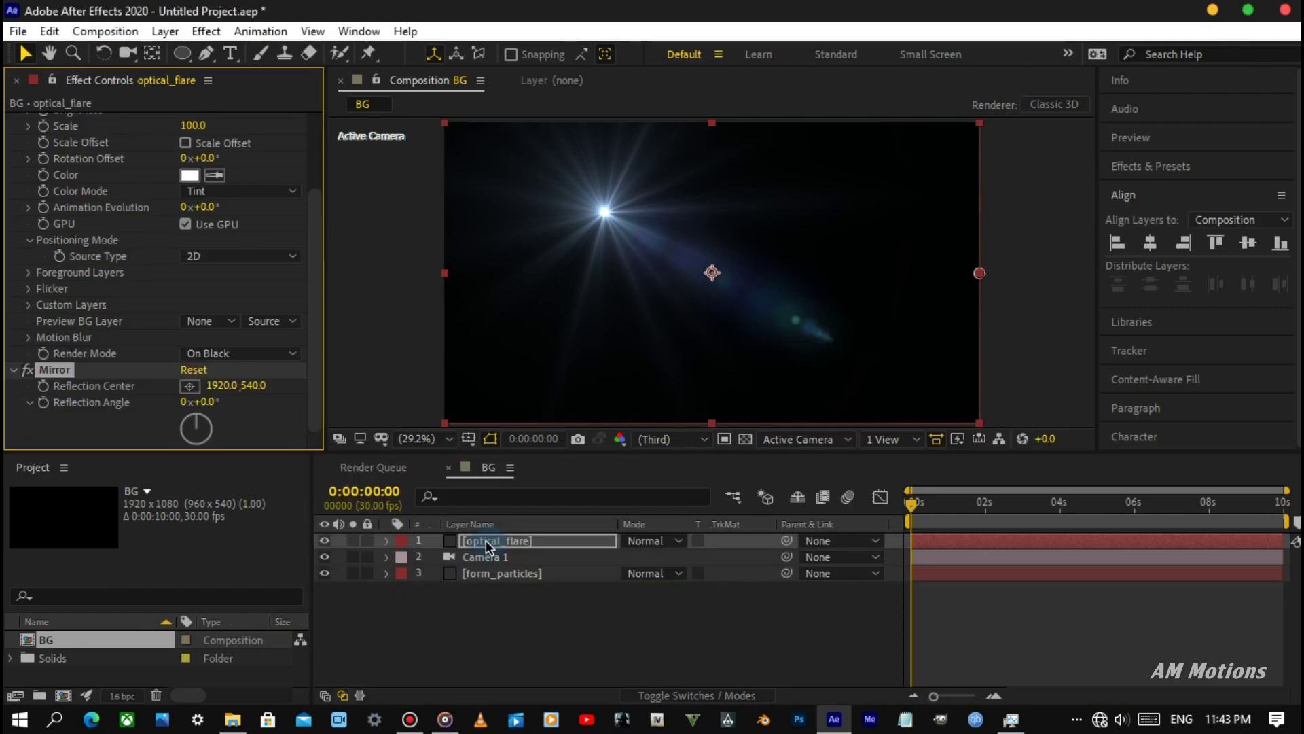
click(226, 386)
text(960)
key(Return)
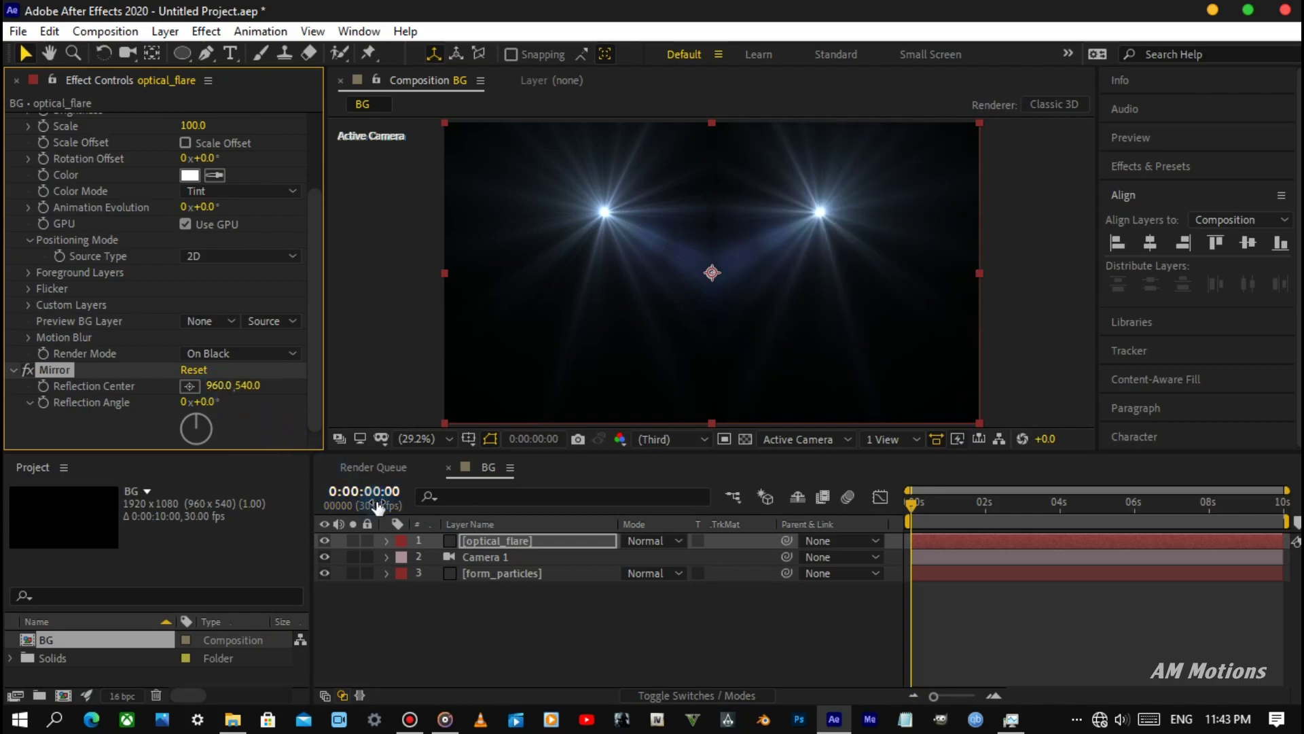
Set the Optical Flares Render Mode to On Transparent.
click(486, 545)
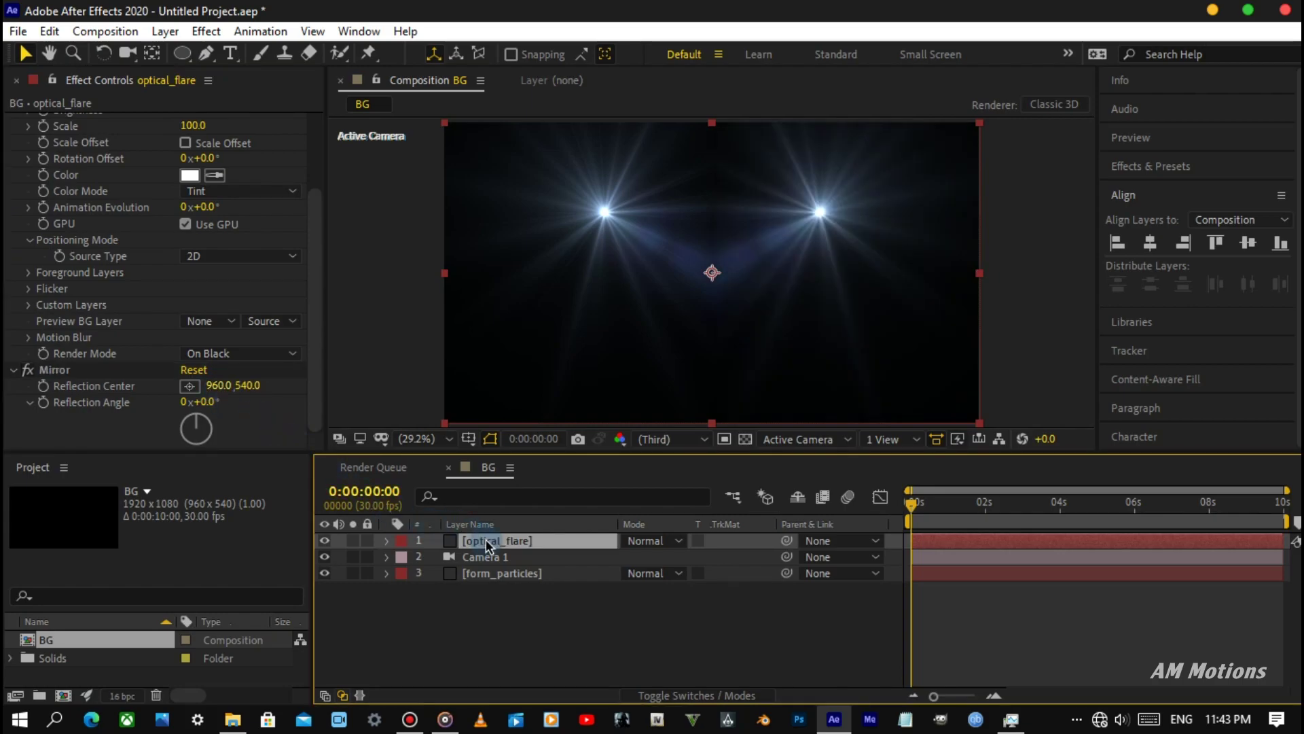
click(258, 354)
click(274, 395)
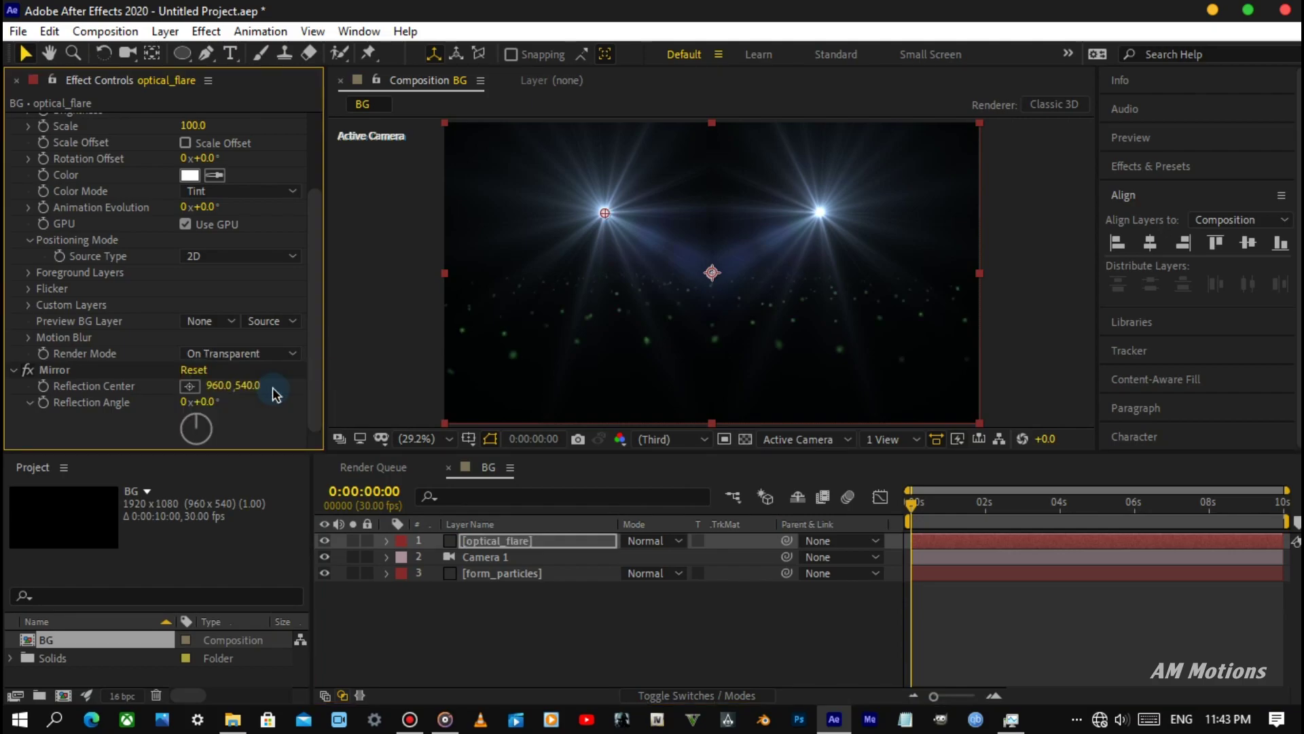
scroll(162, 282, up, 5)
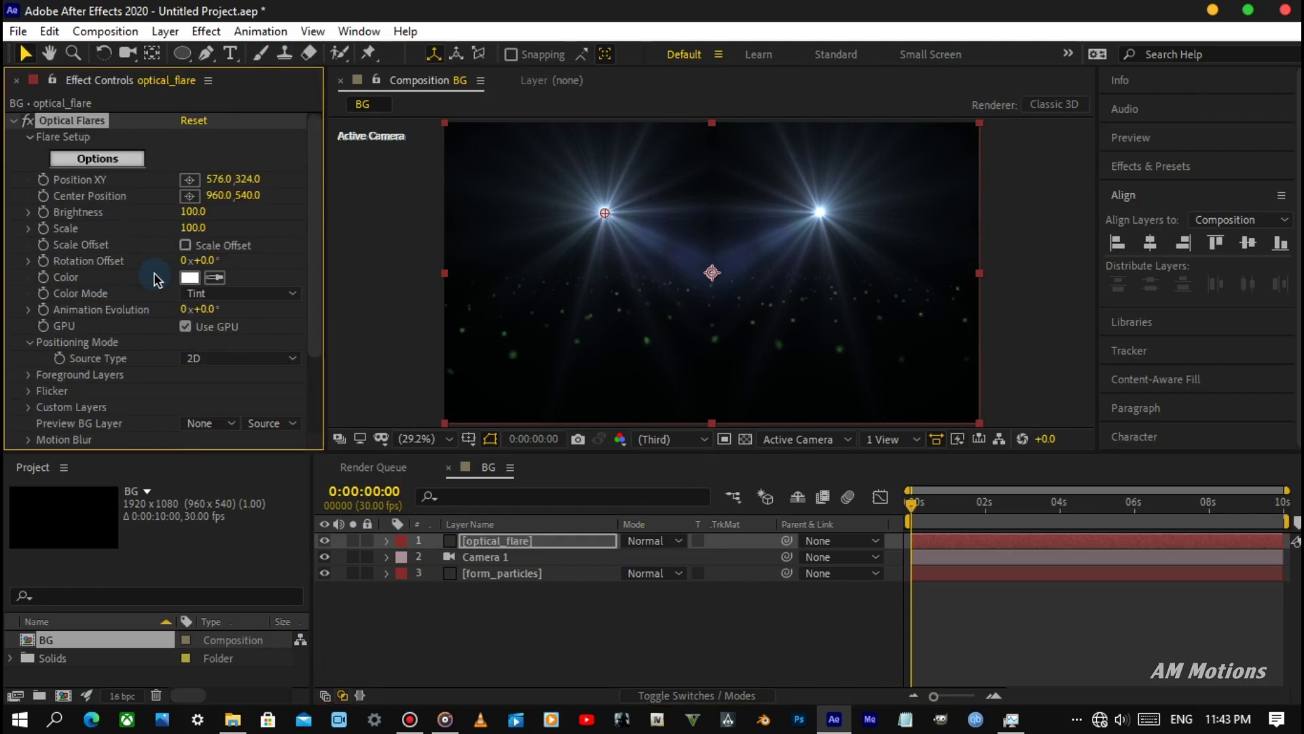
Set the Optical Flares colour to a light green (A1FE9A).
click(190, 279)
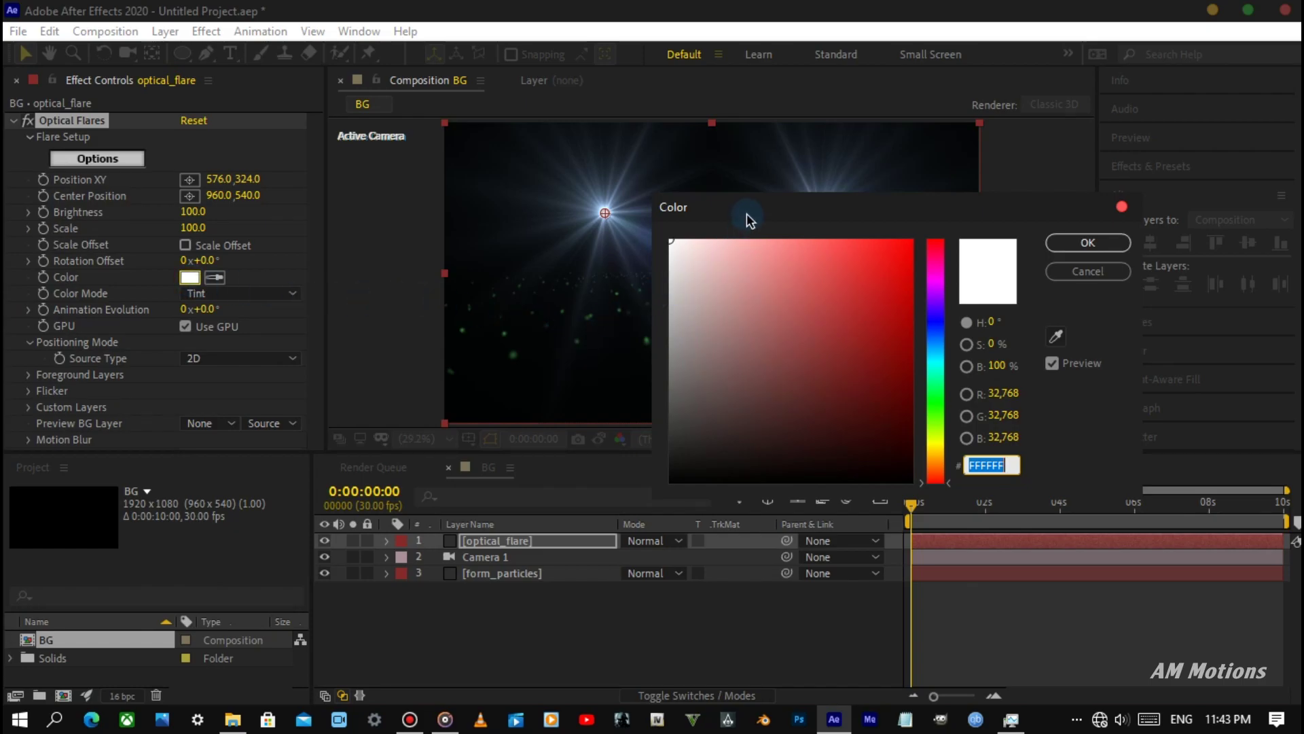
drag(750, 219, 708, 213)
click(894, 399)
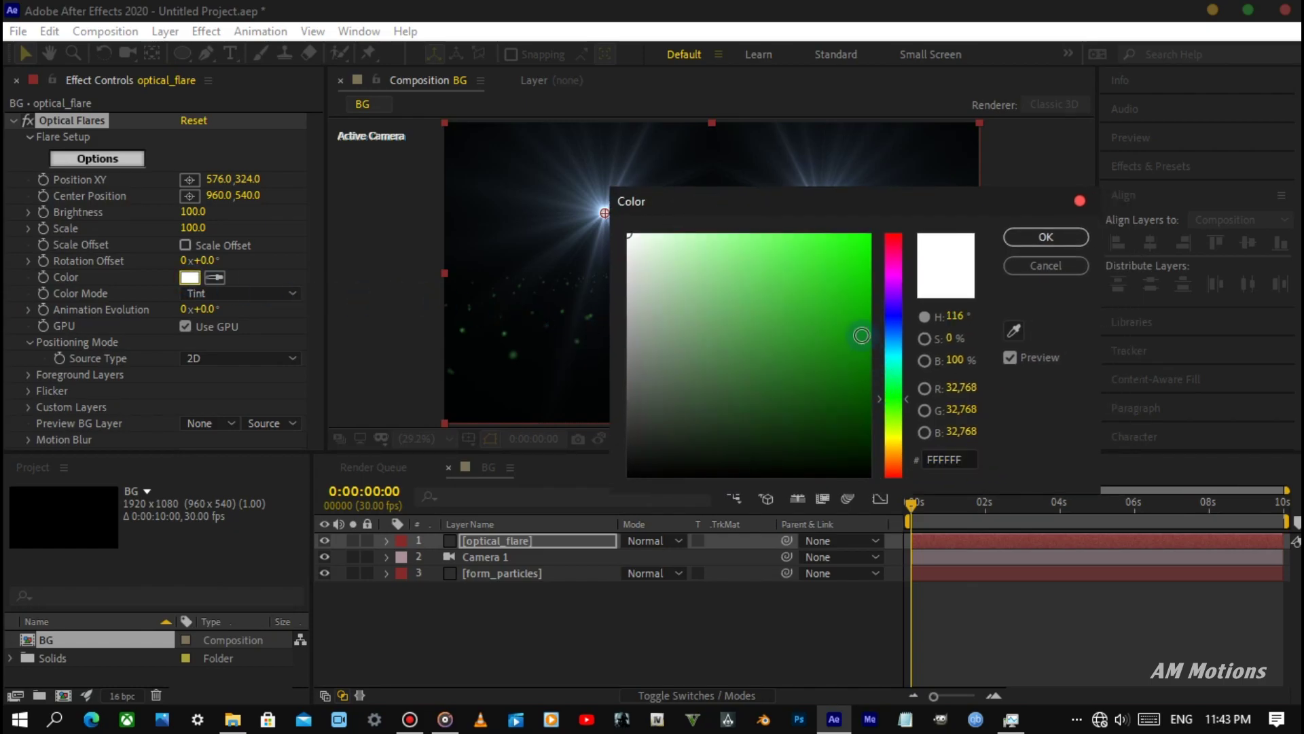
mouse_move(830, 253)
mouse_down()
mouse_move(708, 236)
mouse_move(723, 234)
mouse_up()
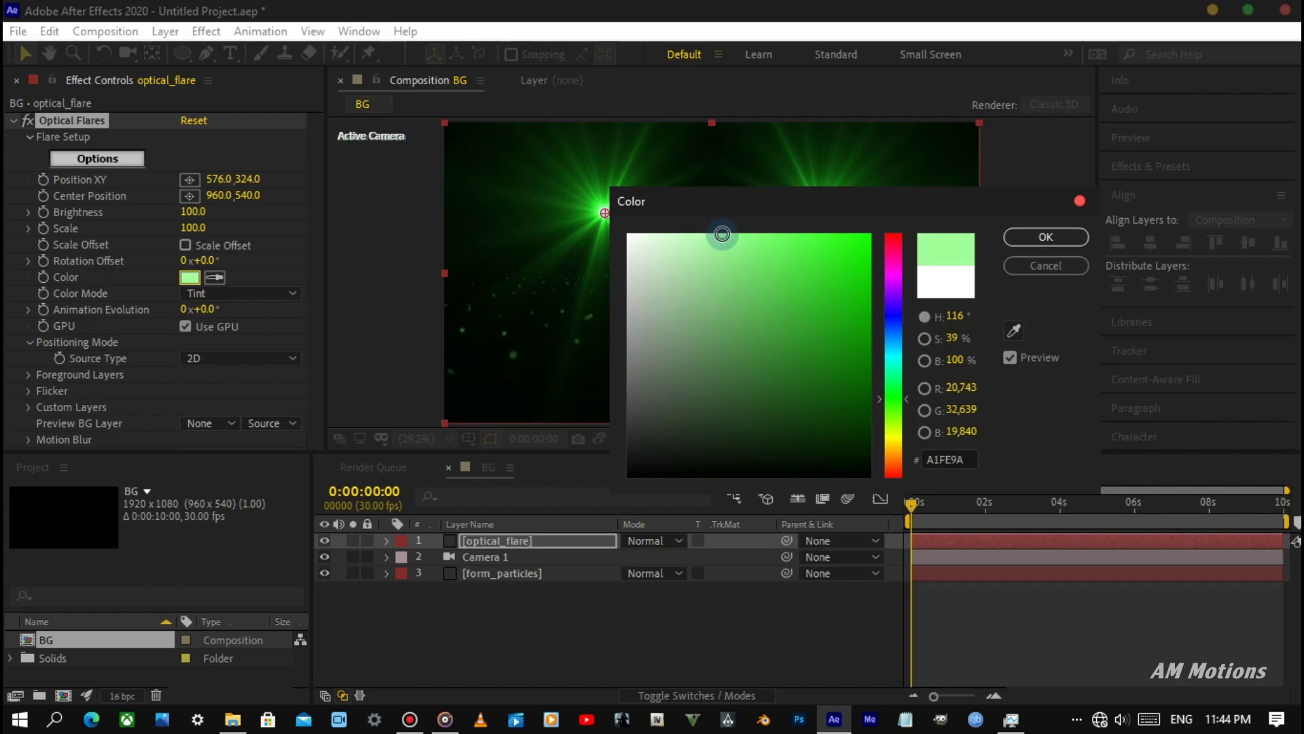
key(Return)
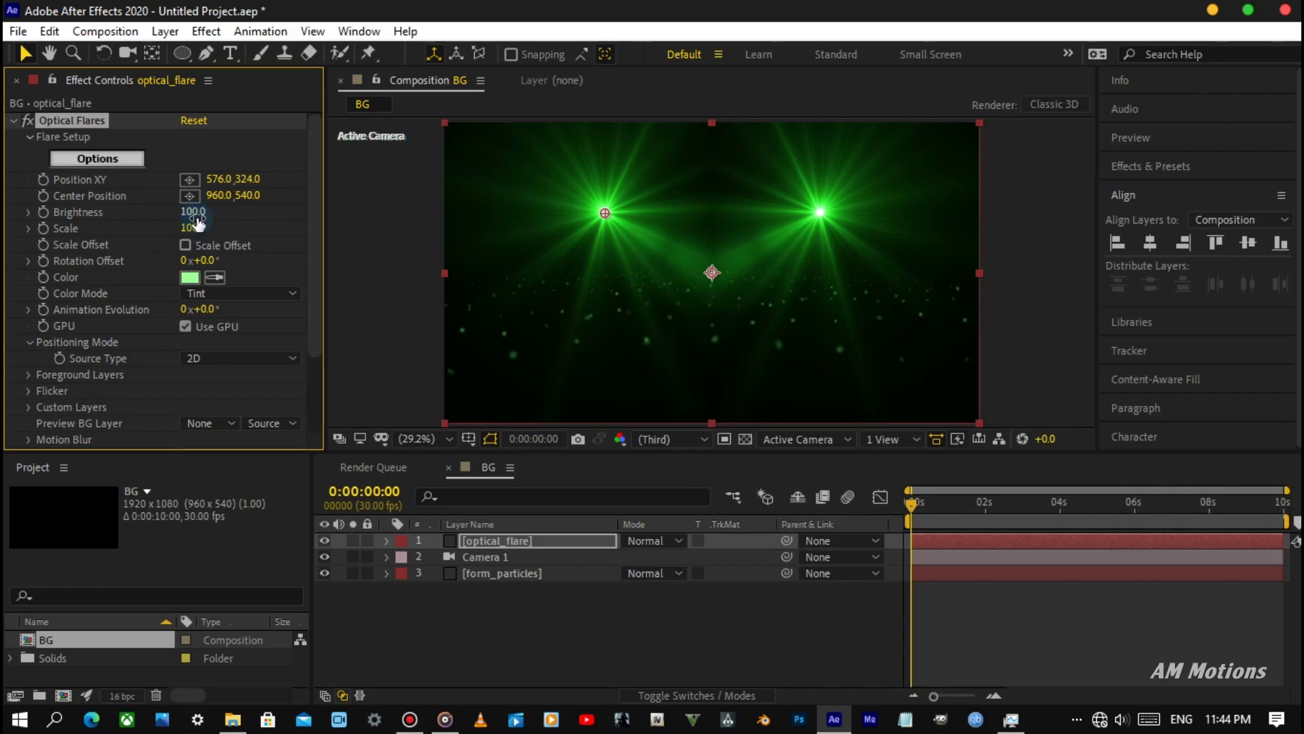
Reposition the flare centre in the viewer, nudging it up and right.
key(comma)
key(comma)
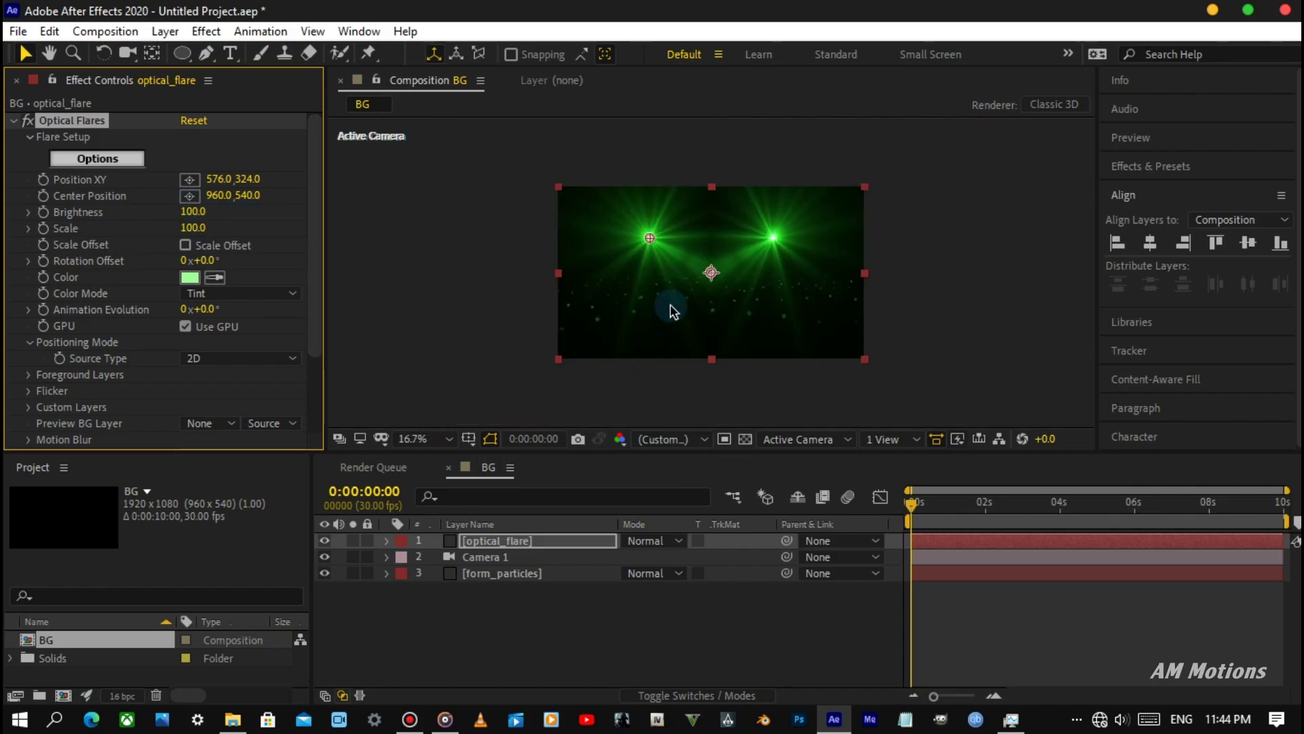
mouse_move(711, 272)
mouse_down()
mouse_move(682, 250)
mouse_move(708, 290)
mouse_up()
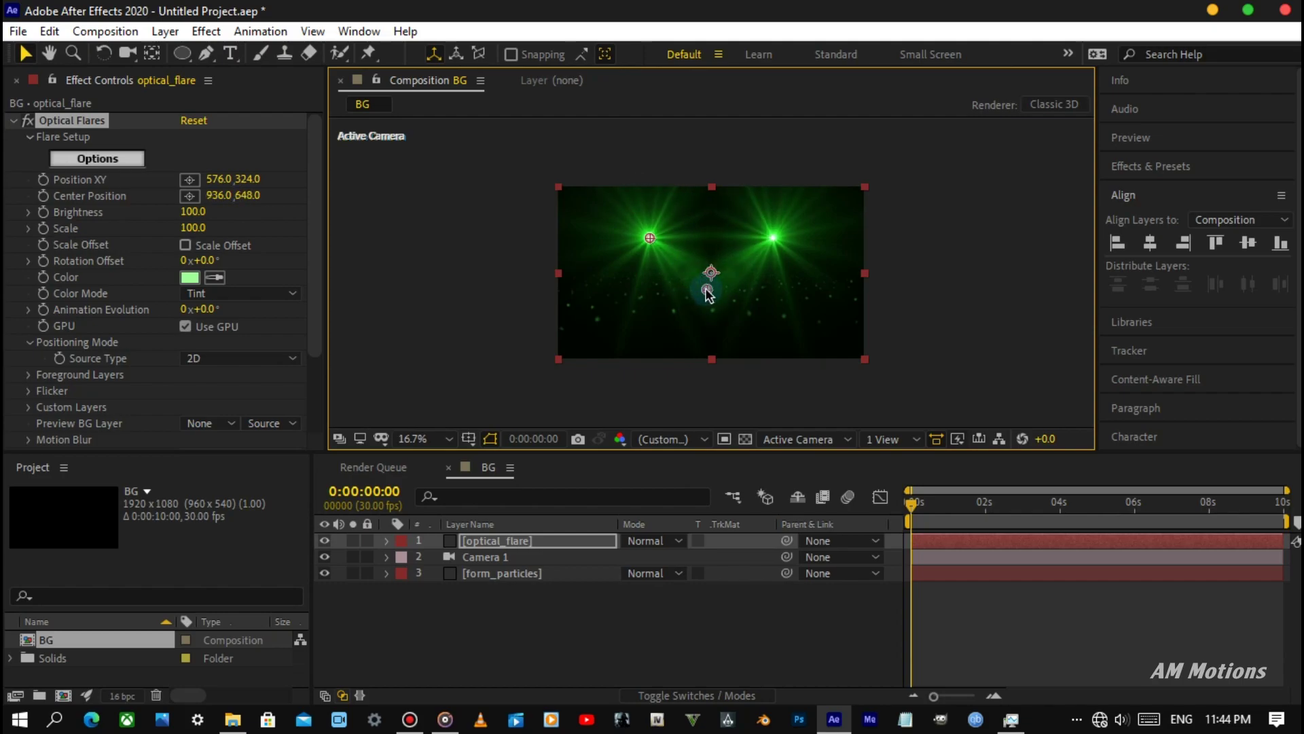
key(period)
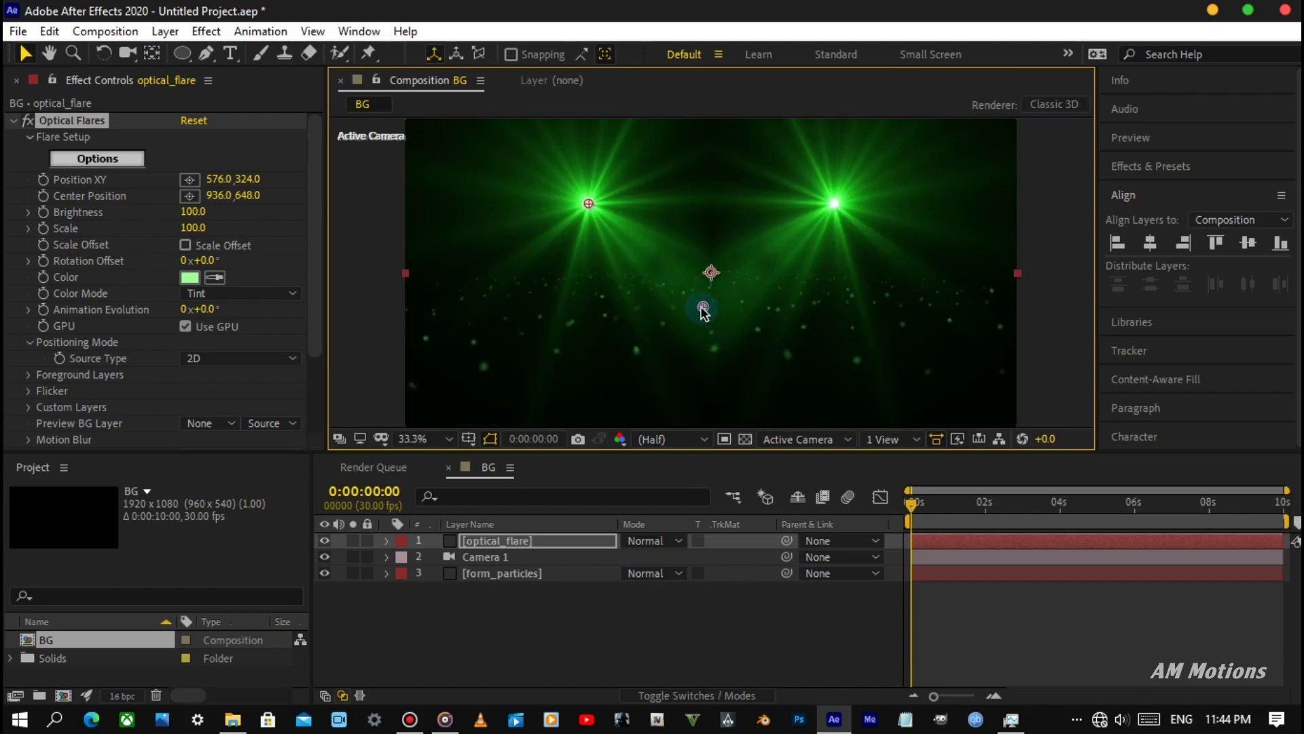
drag(703, 307, 711, 272)
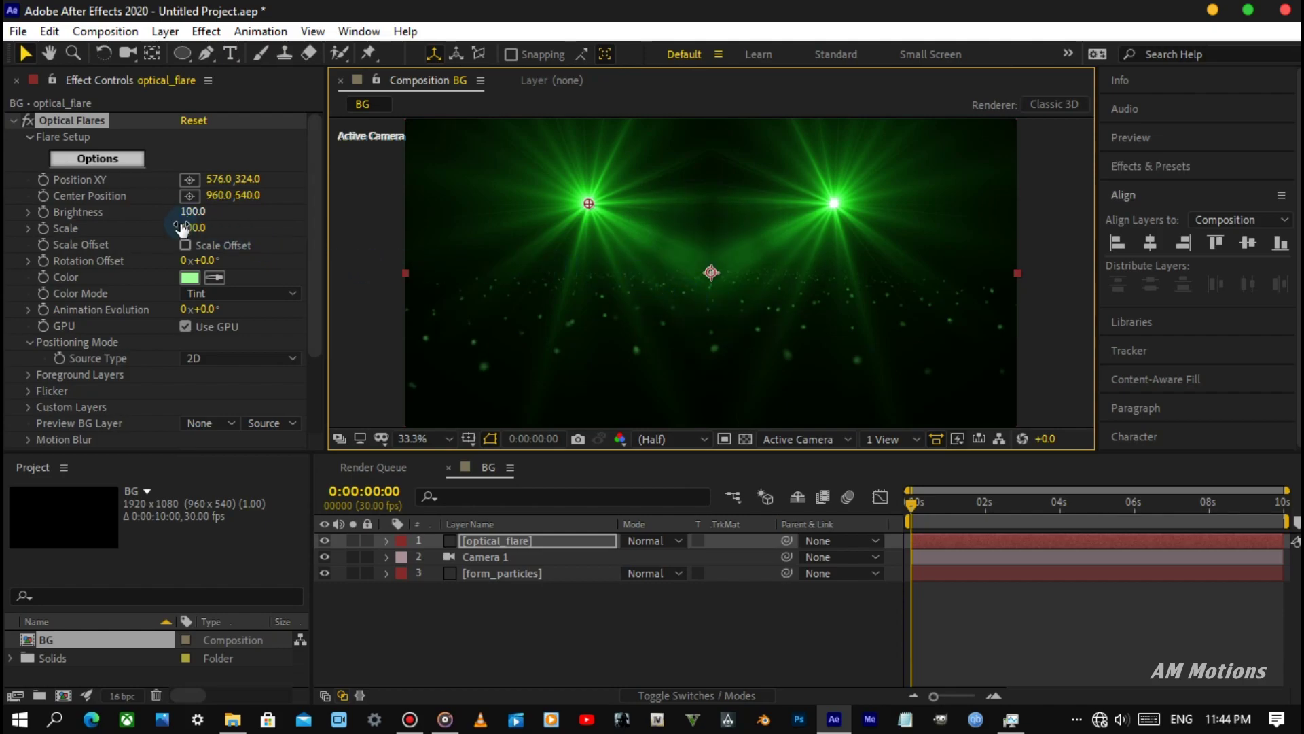
scroll(121, 254, down, 2)
scroll(121, 253, up, 2)
Place the flare at the comp's top-left corner, Position XY -36,-6.
drag(216, 179, 35, 211)
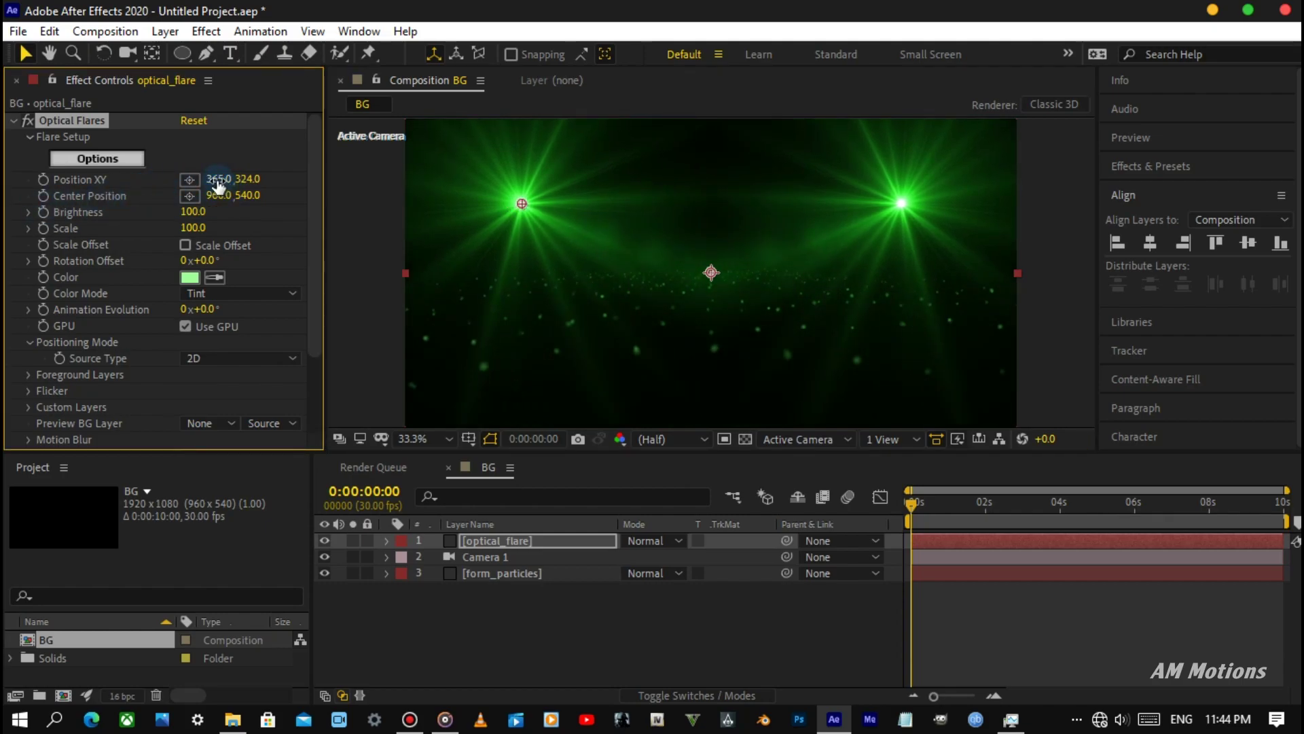
drag(216, 179, 140, 186)
scroll(474, 210, down, 2)
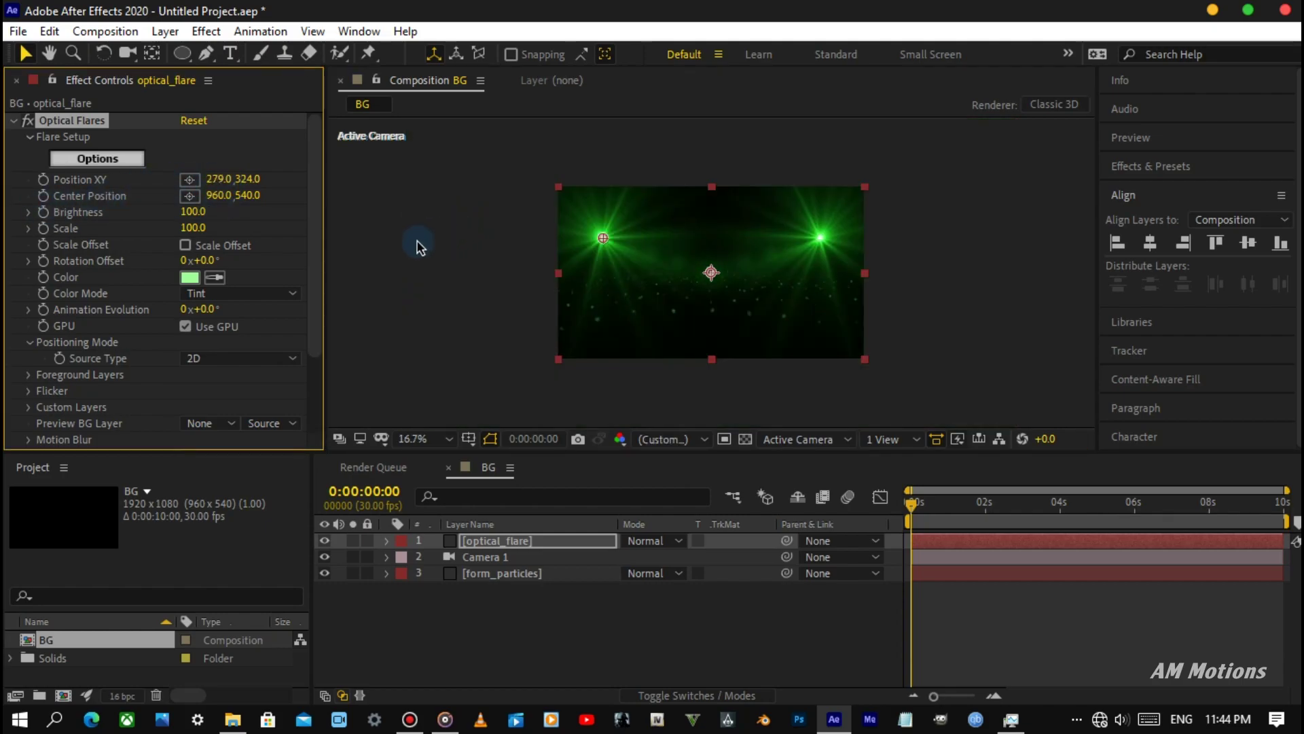
click(189, 178)
mouse_move(674, 157)
mouse_down()
mouse_move(670, 185)
mouse_move(555, 185)
mouse_up()
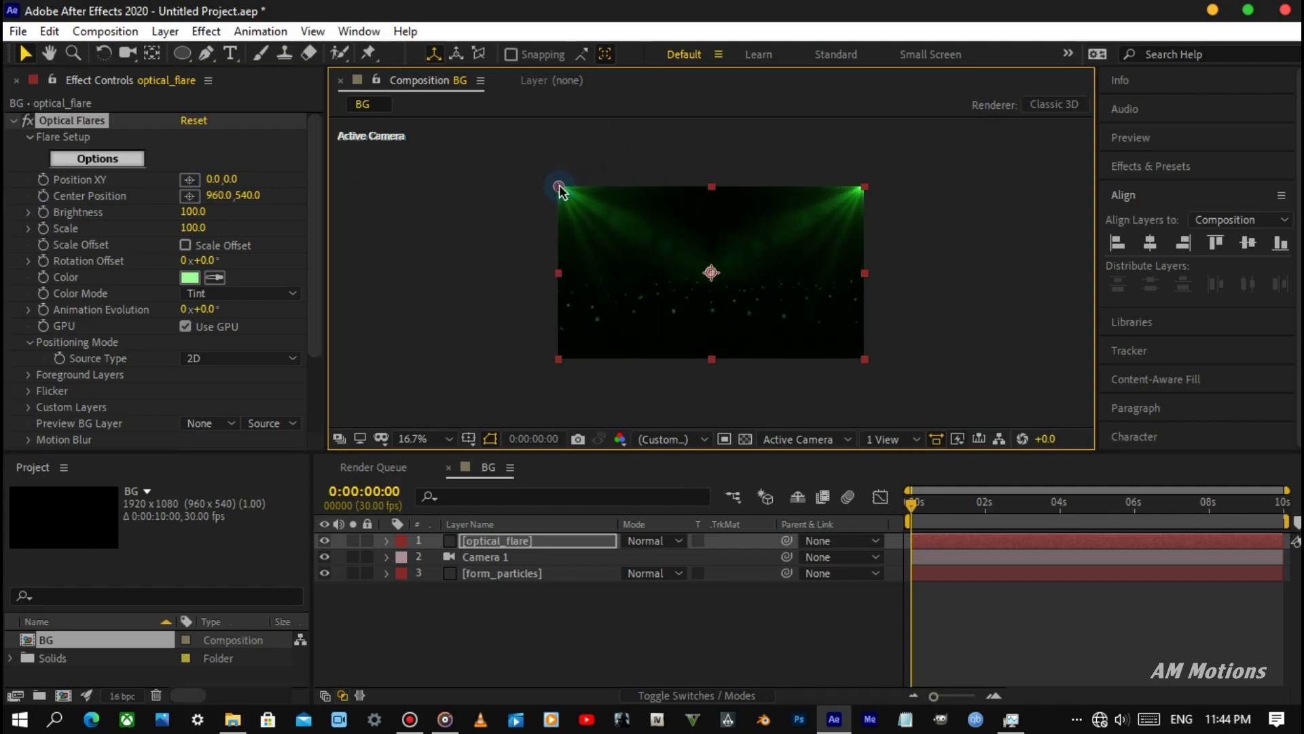
Fit the whole composition in the viewer.
scroll(553, 189, up, 2)
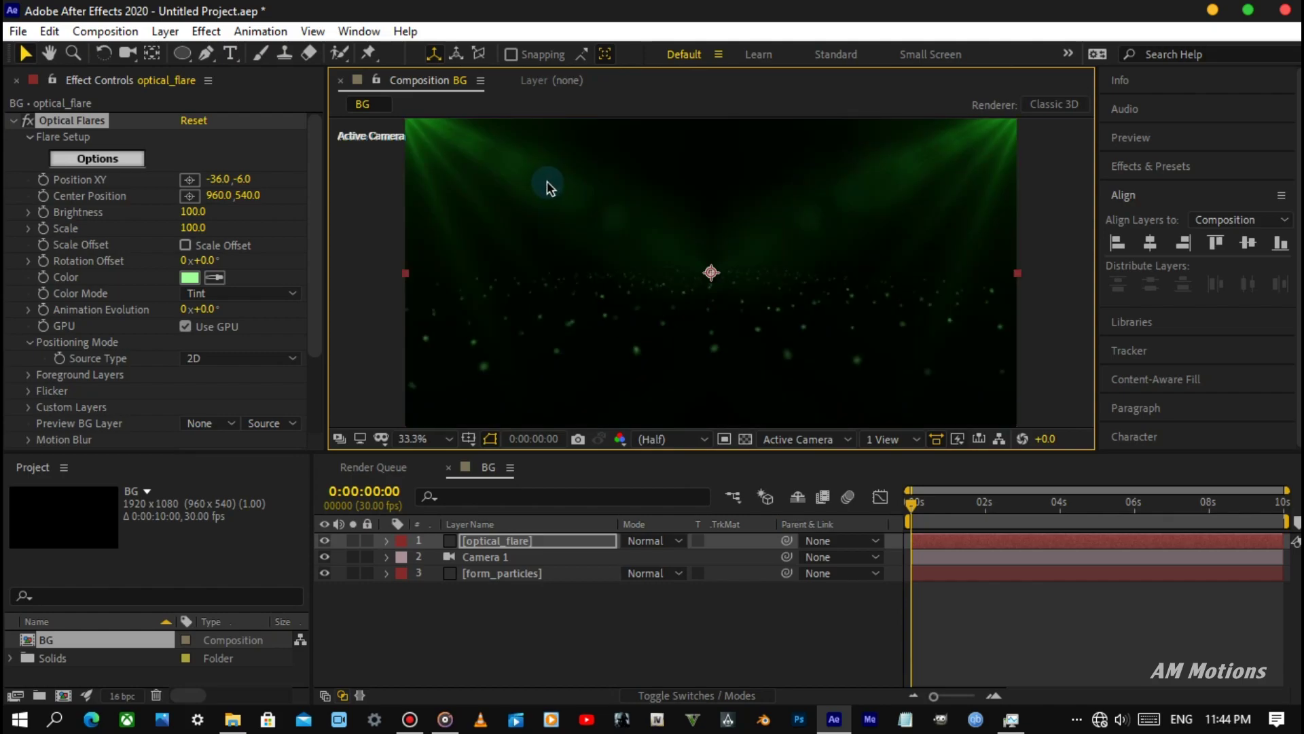
scroll(547, 180, down, 2)
click(429, 438)
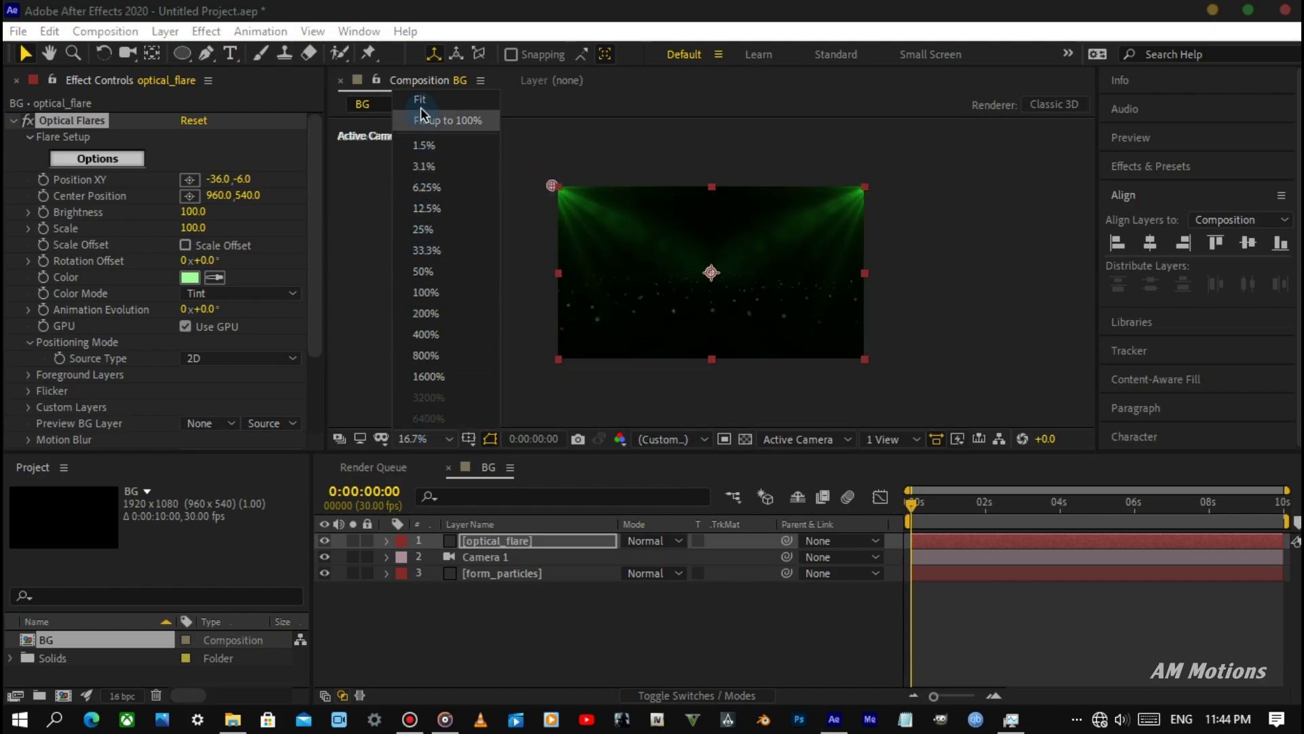
click(421, 109)
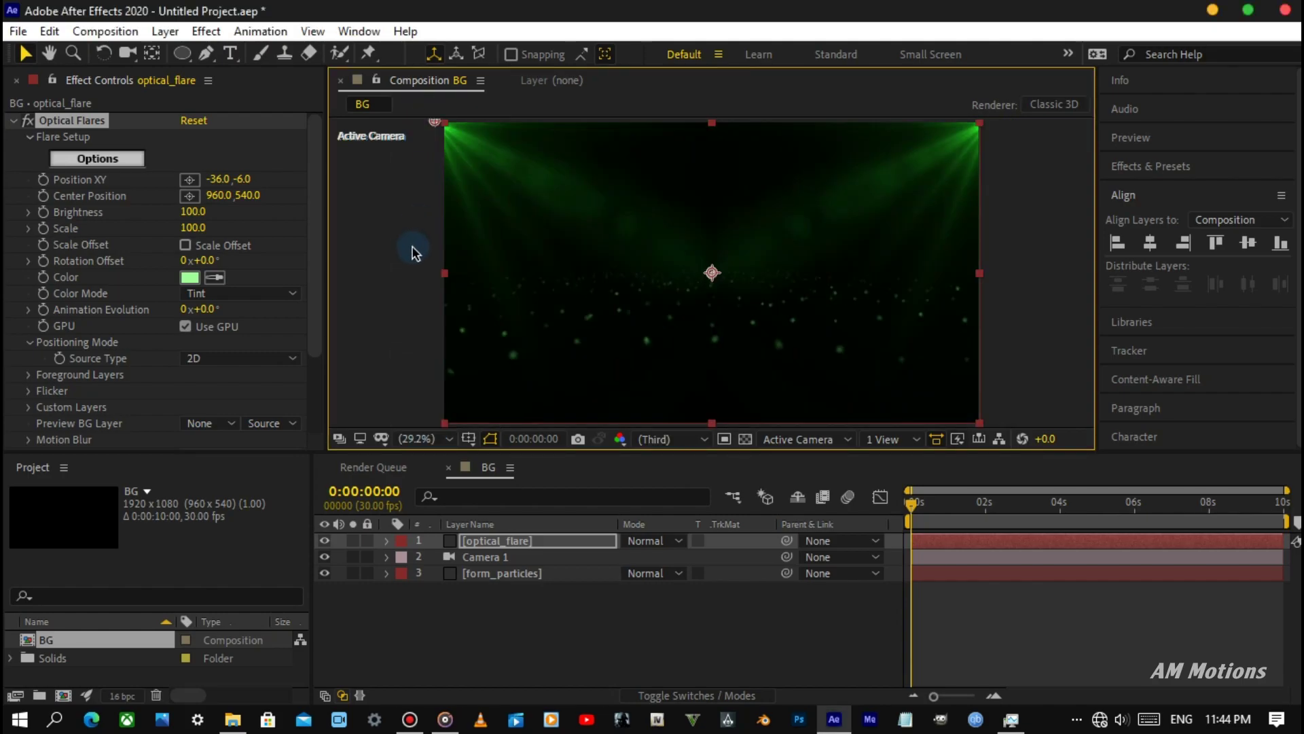
Set the flare Brightness to 560 and Scale to 110.
click(194, 213)
text(560)
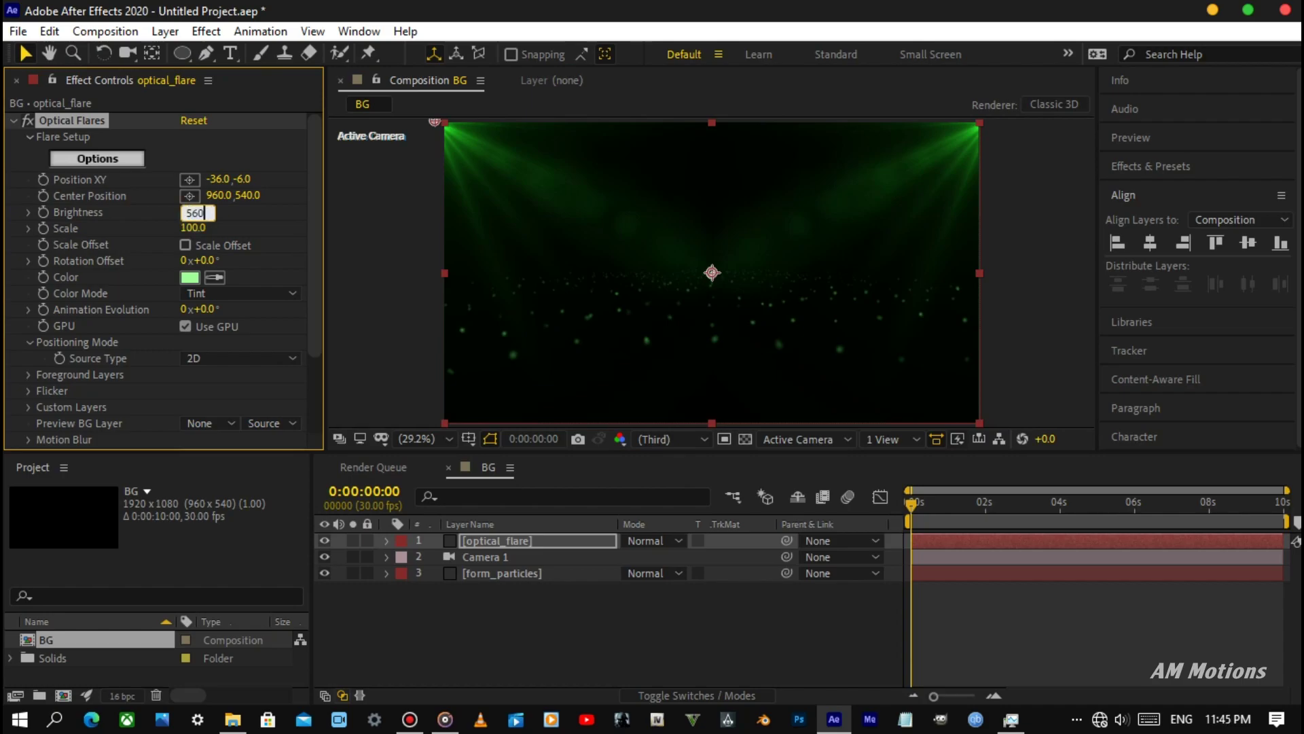
key(Return)
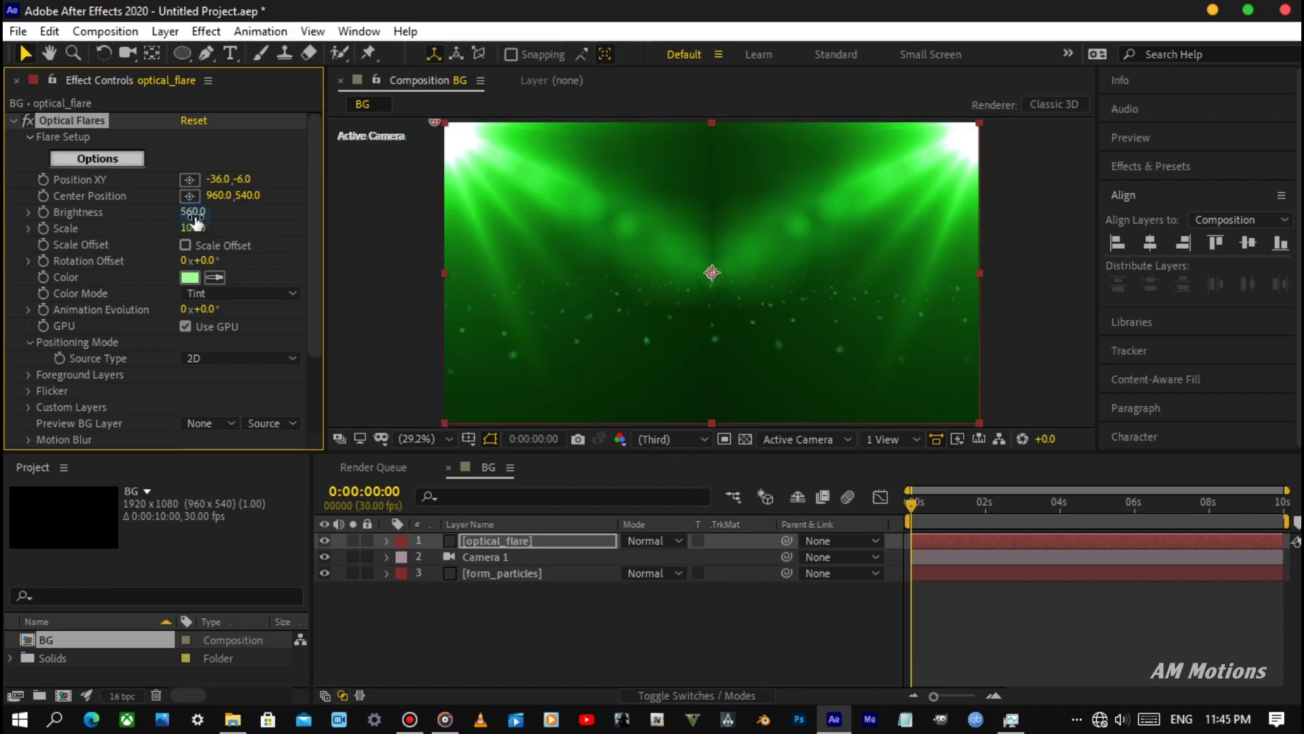
click(194, 227)
text(110)
key(Return)
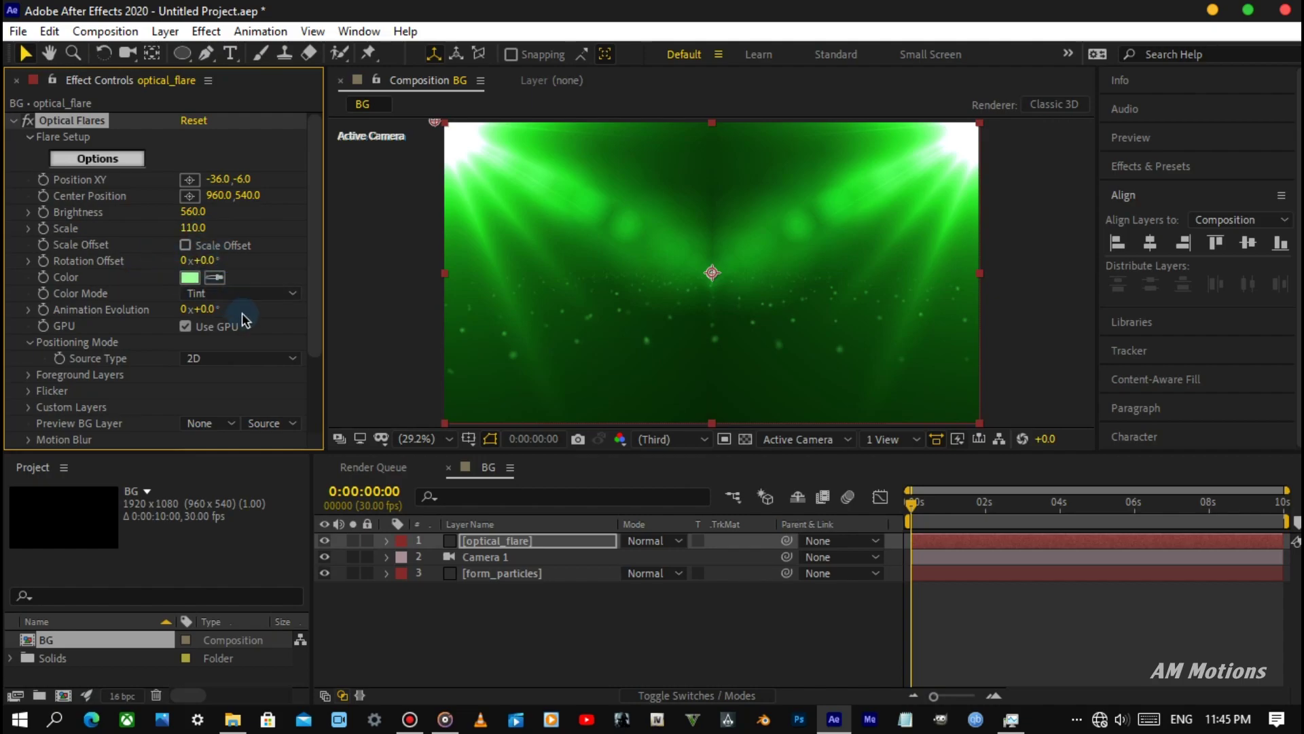
Switch the flare Color Mode to Multiply.
click(244, 294)
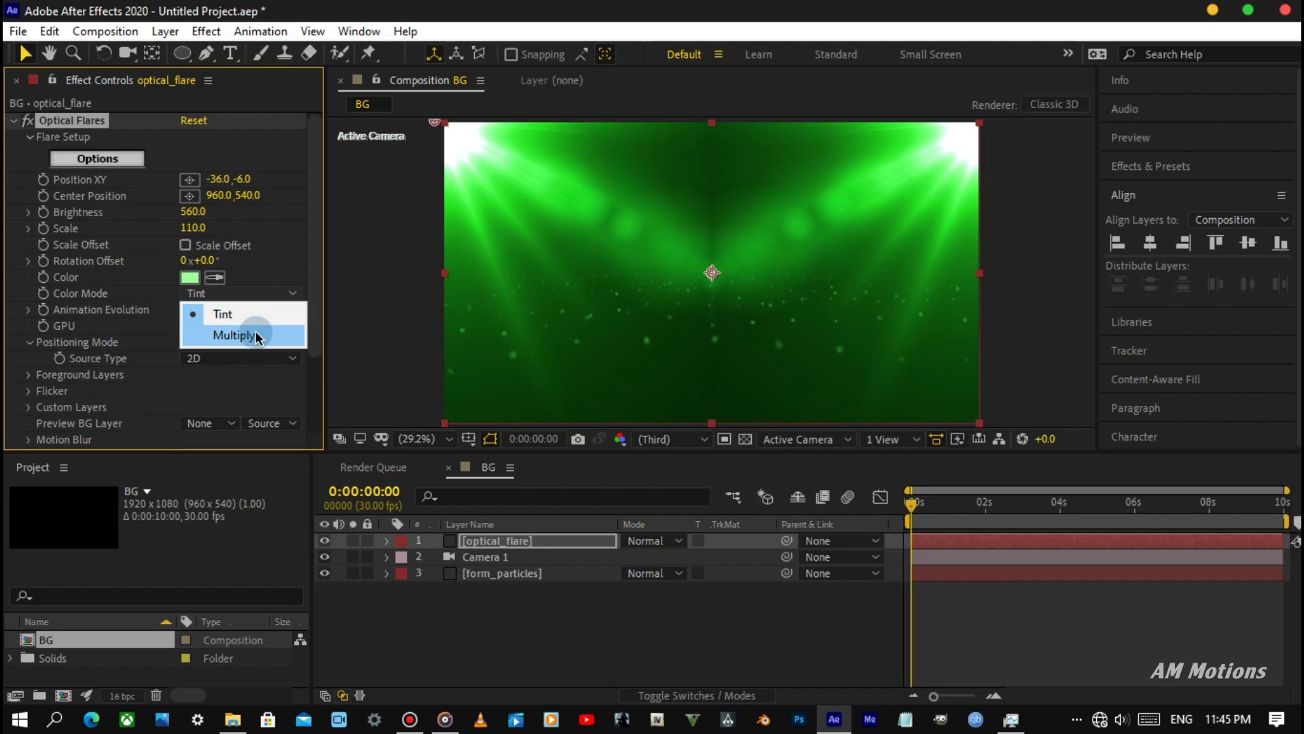
click(257, 332)
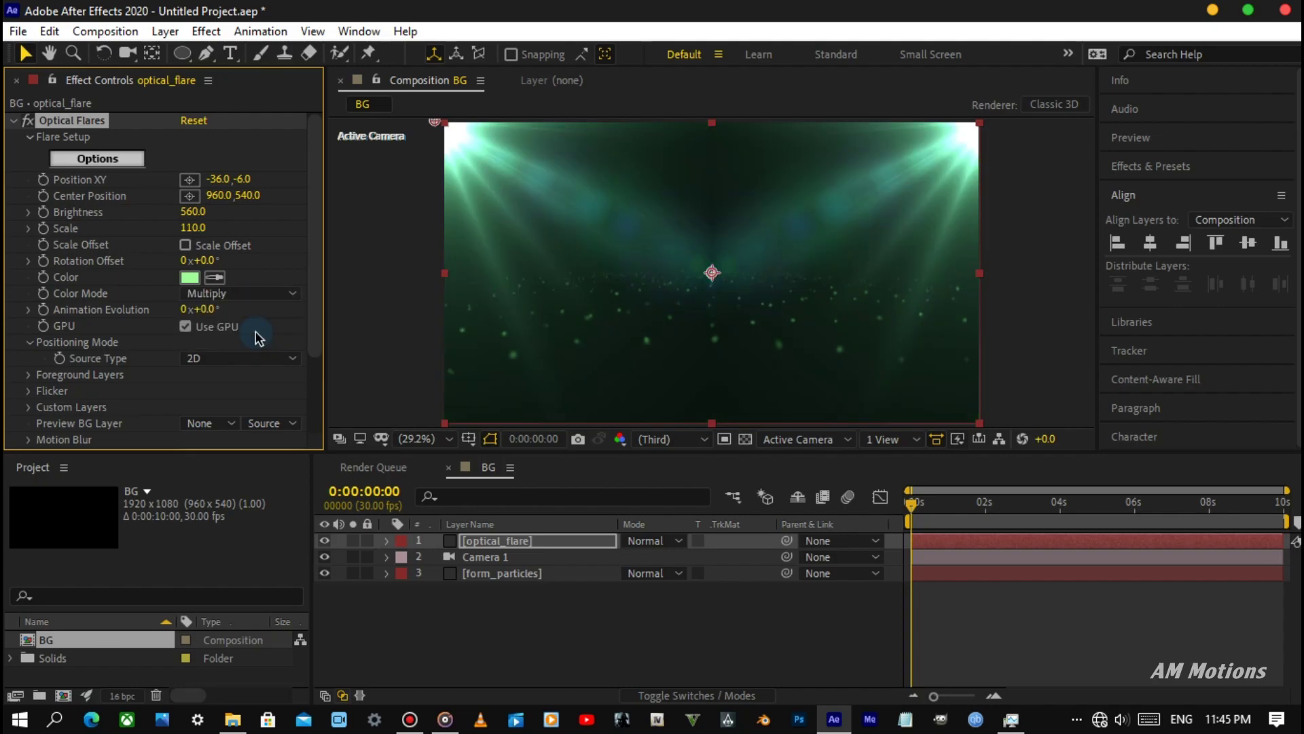
click(256, 349)
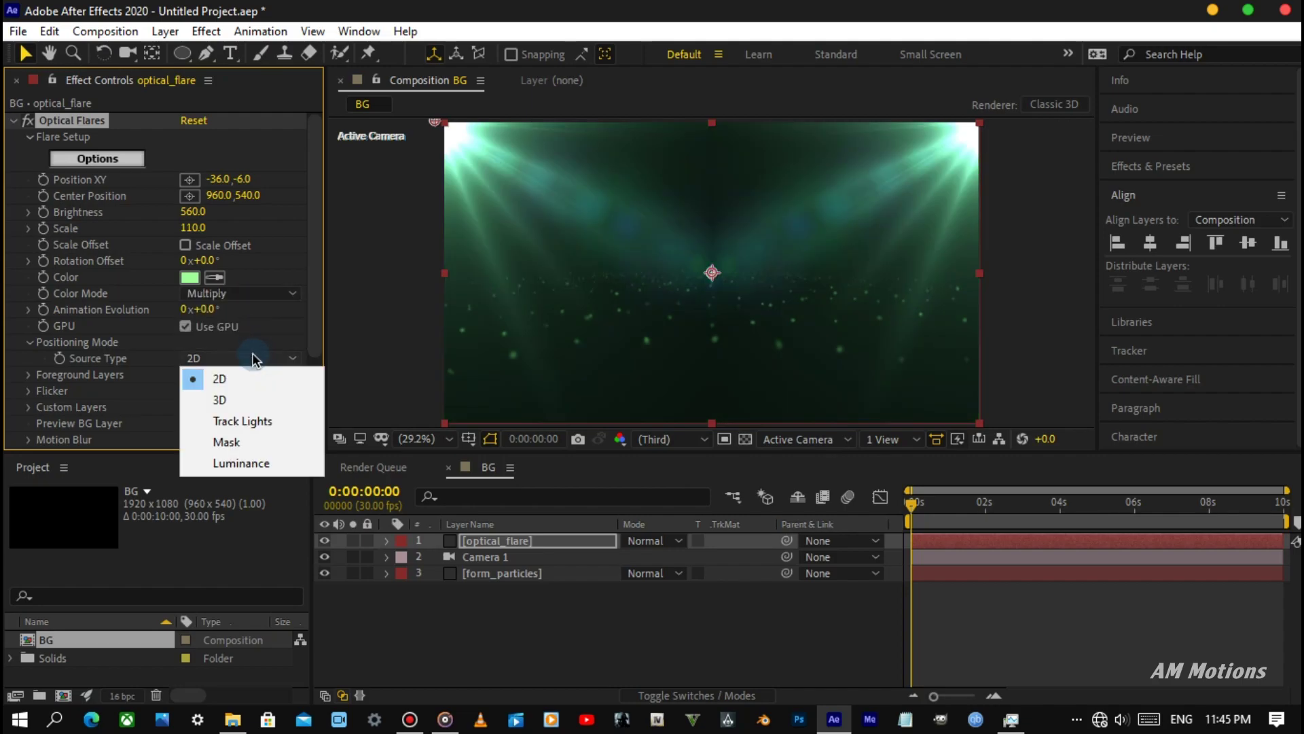
Make the flare source 3D with Position Z -10 and spread the flares outward.
click(235, 391)
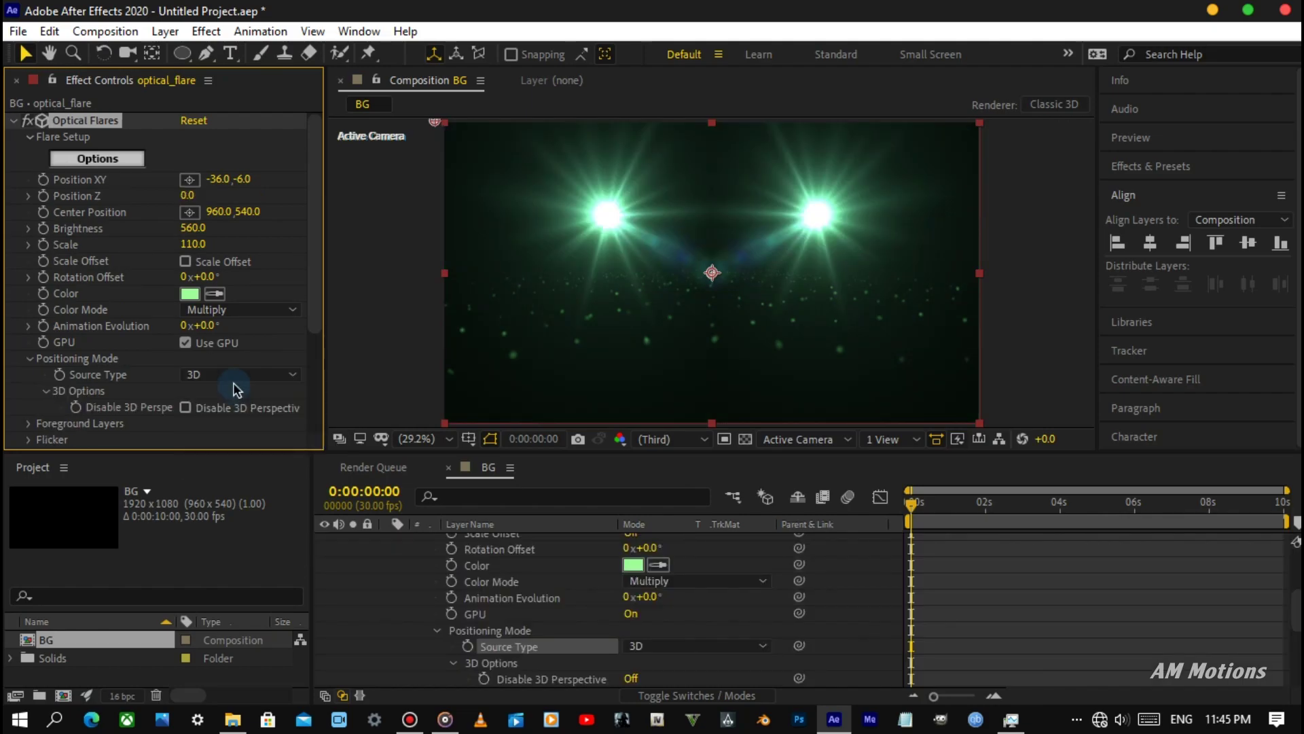
mouse_move(187, 196)
mouse_down()
mouse_move(7, 199)
mouse_move(203, 201)
mouse_move(184, 201)
mouse_up()
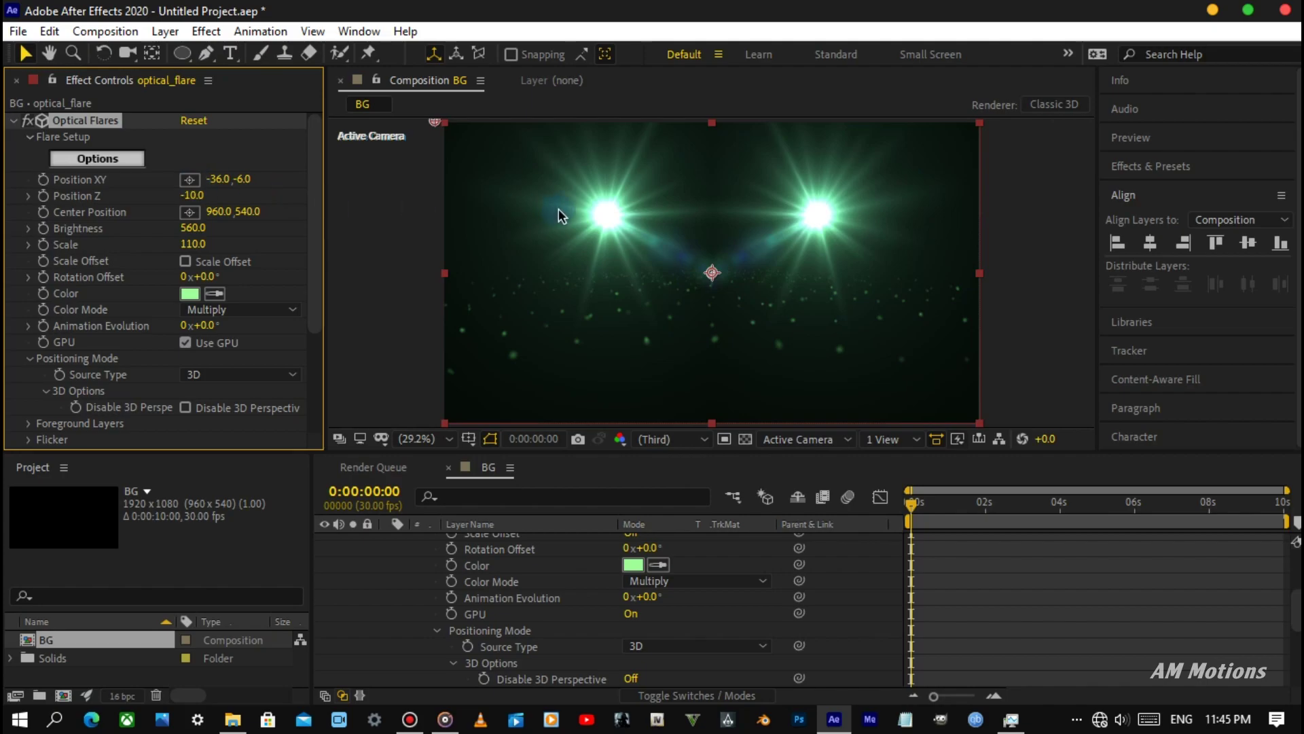
key(comma)
key(comma)
mouse_move(552, 187)
mouse_down()
mouse_move(239, 116)
mouse_move(348, 53)
mouse_move(280, 51)
mouse_up()
Fit the whole composition in the viewer at 29.2%.
click(481, 243)
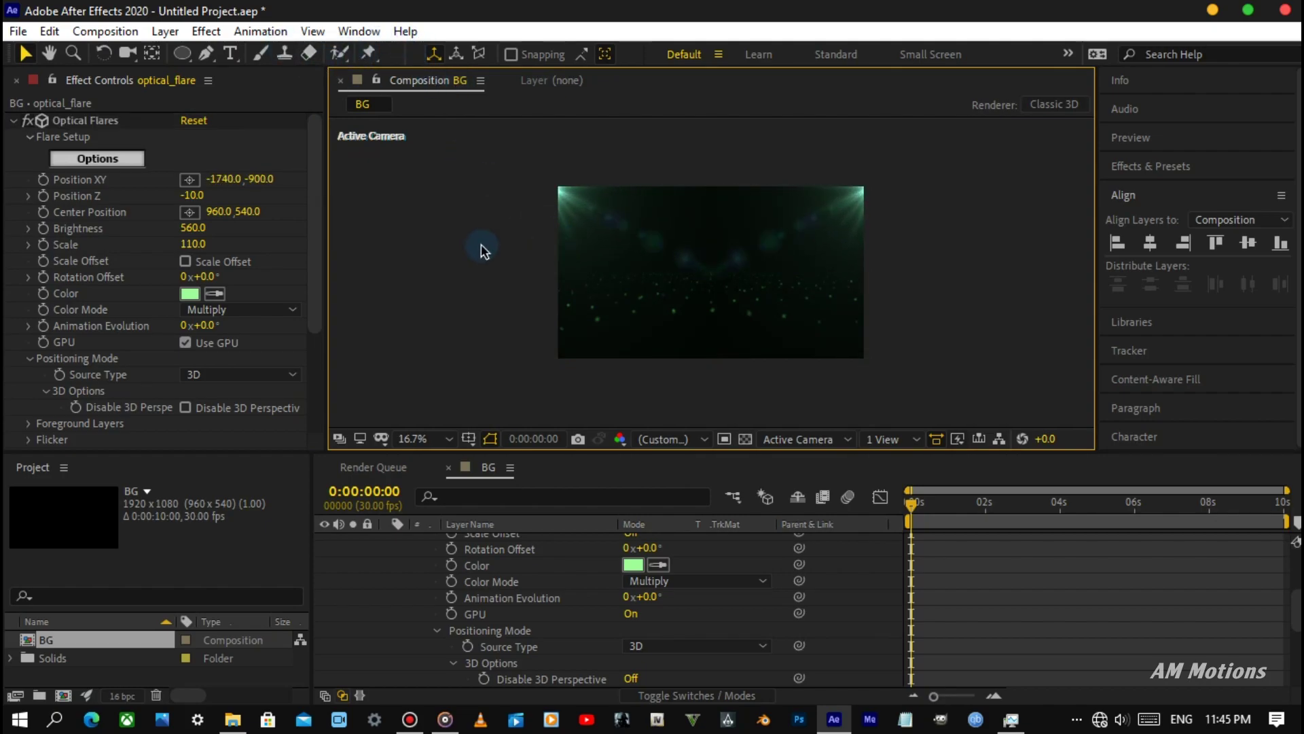
key(period)
key(period)
click(424, 438)
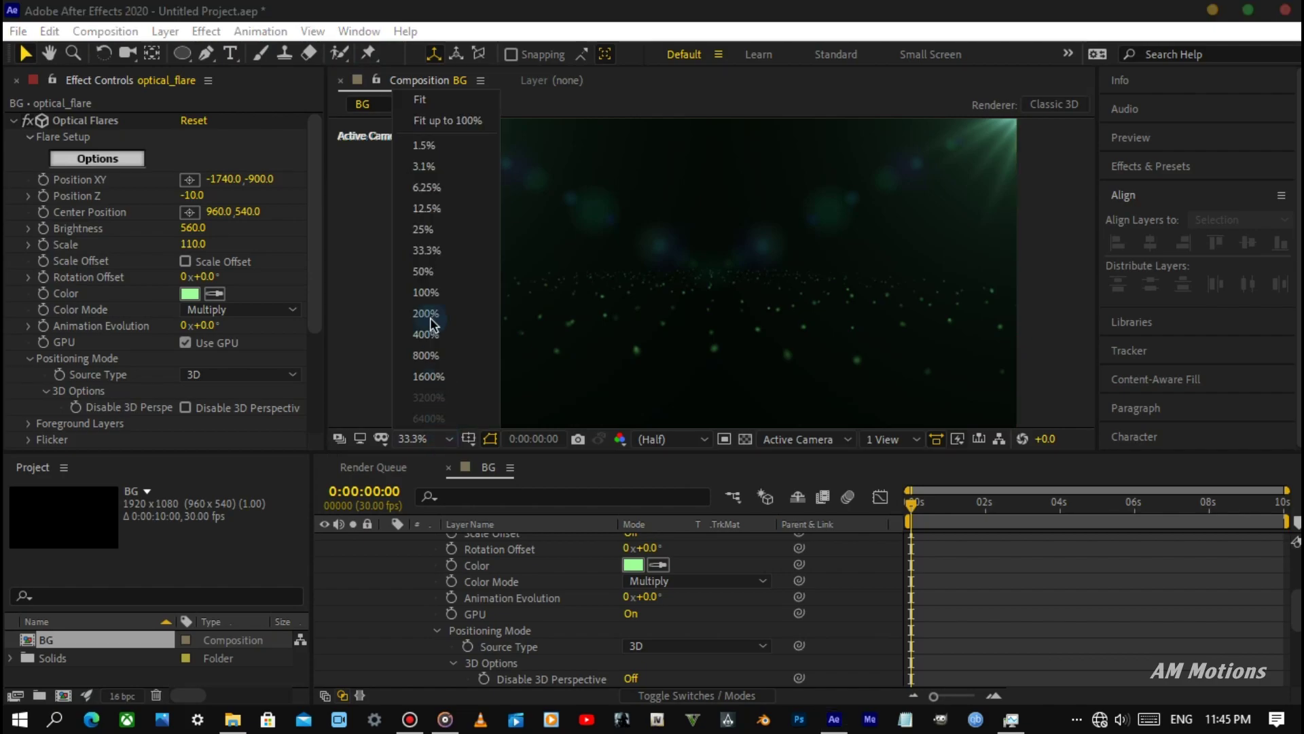
click(421, 115)
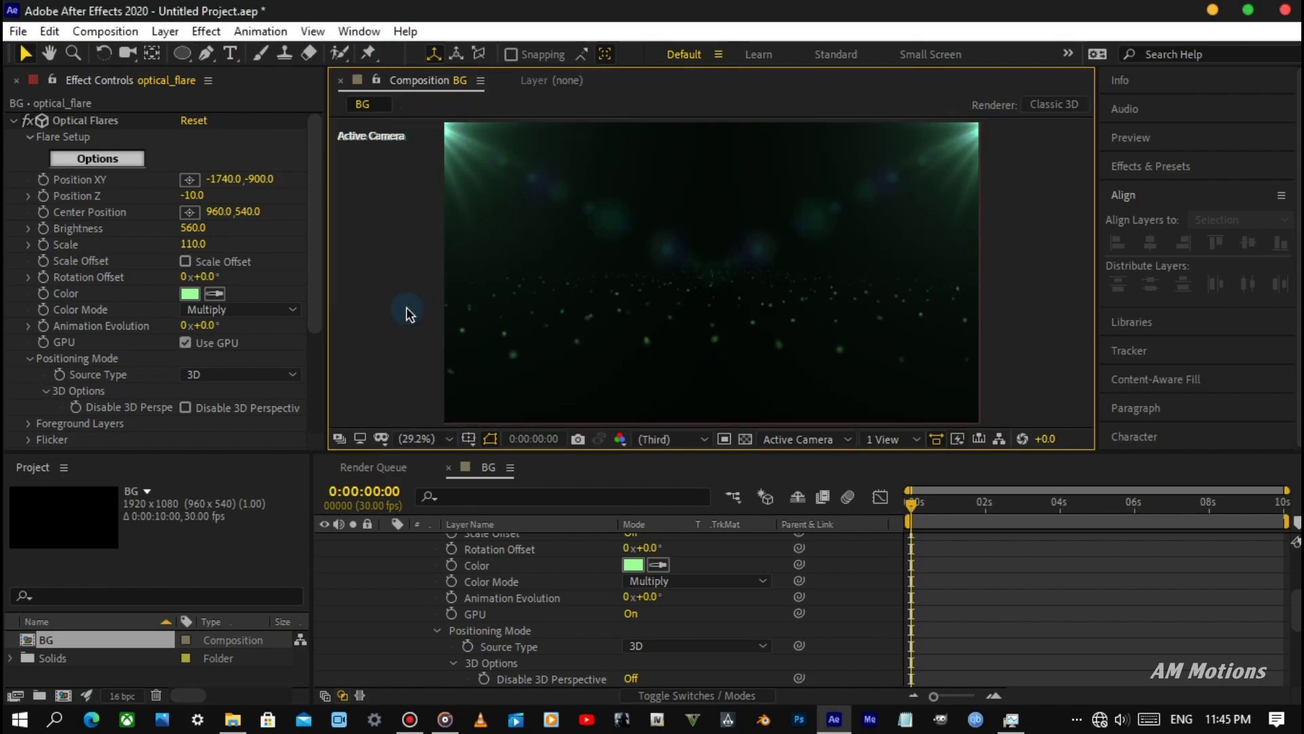
Set the flare Position XY to -1639, -900 toward the top corners.
click(216, 211)
key(Return)
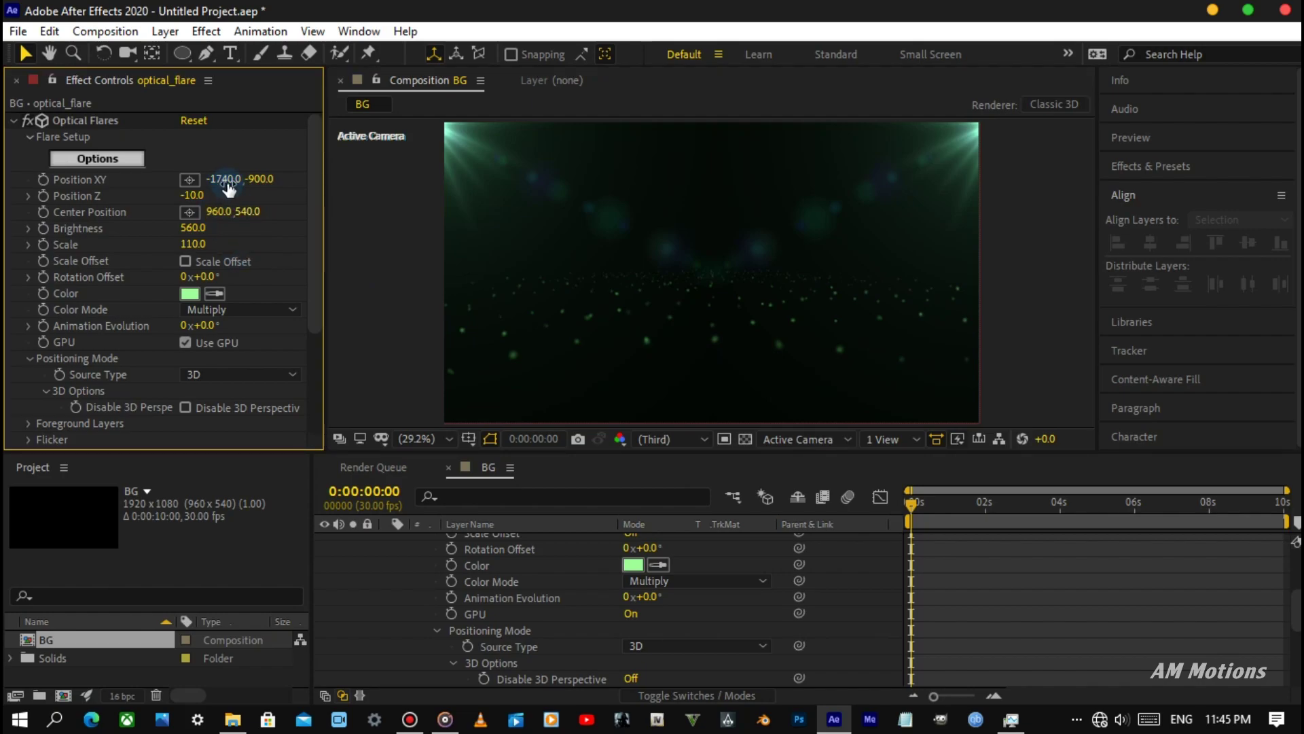
drag(235, 178, 319, 180)
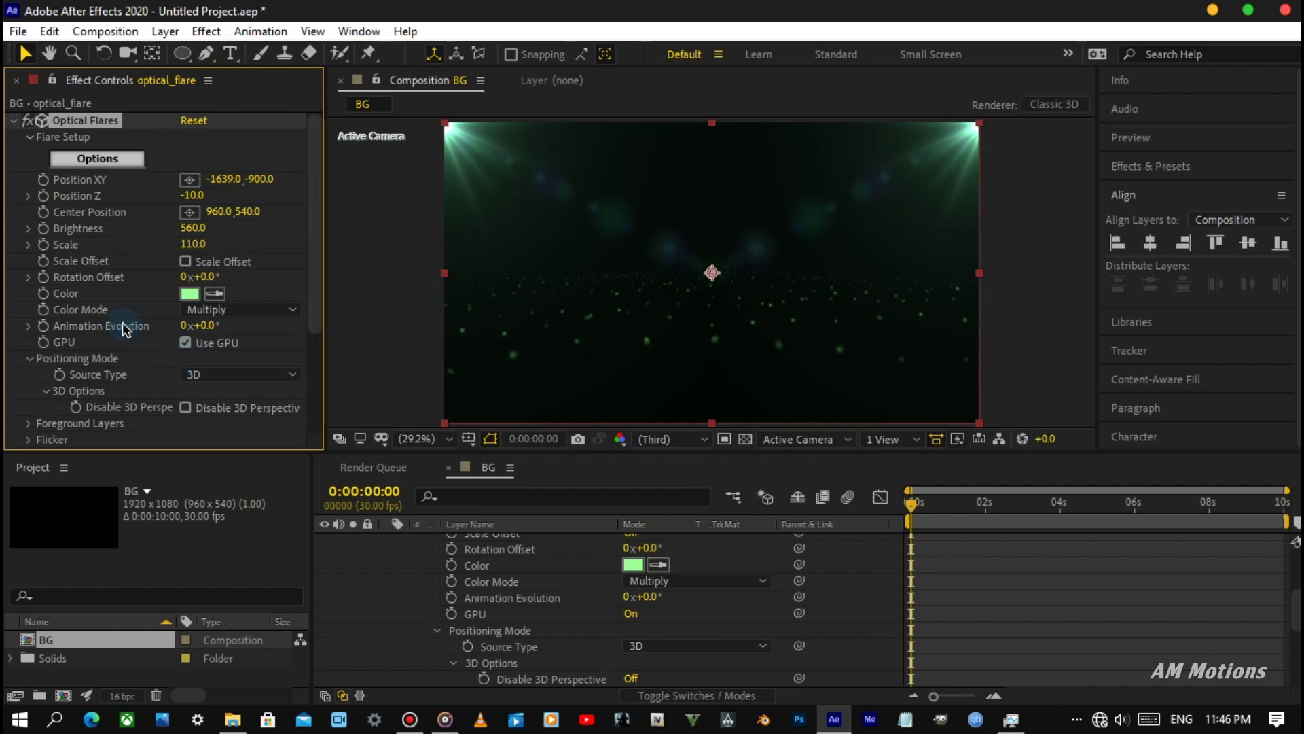
Collapse optical_flare, select form_particles, and scroll through its Form settings.
scroll(108, 314, down, 5)
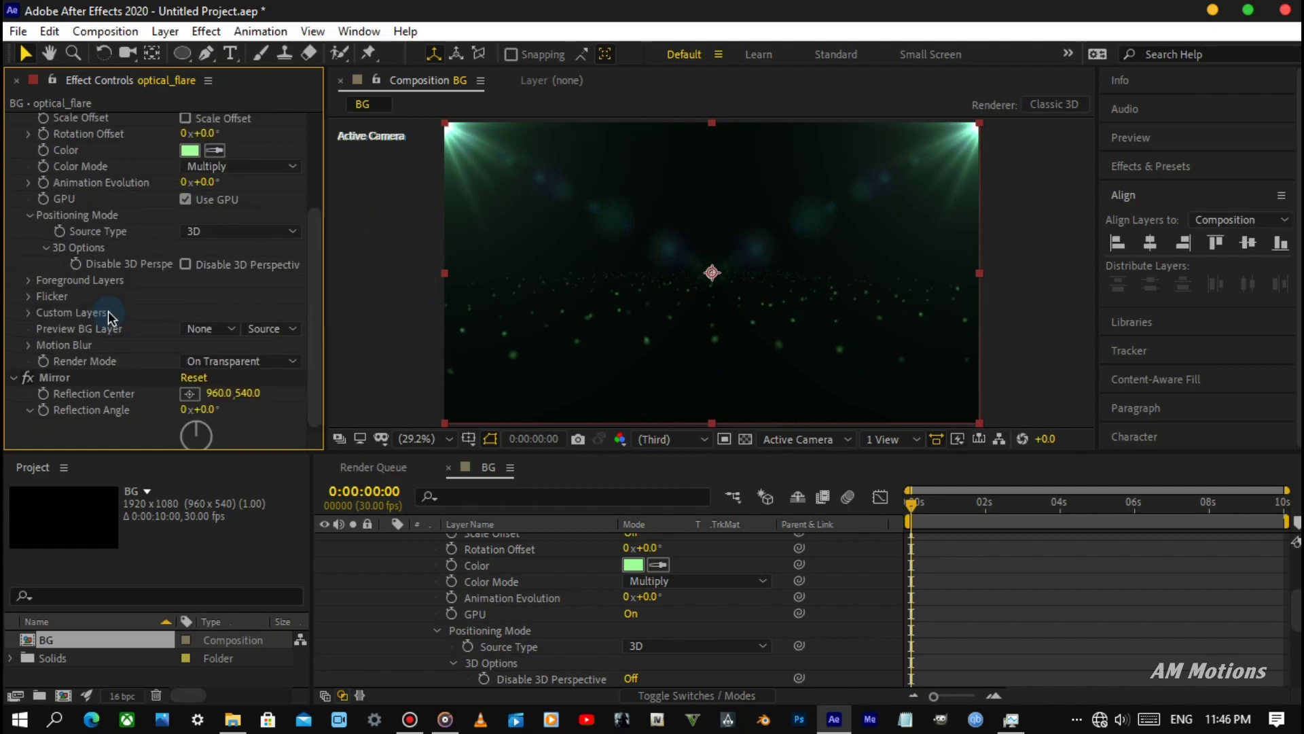
scroll(108, 313, up, 5)
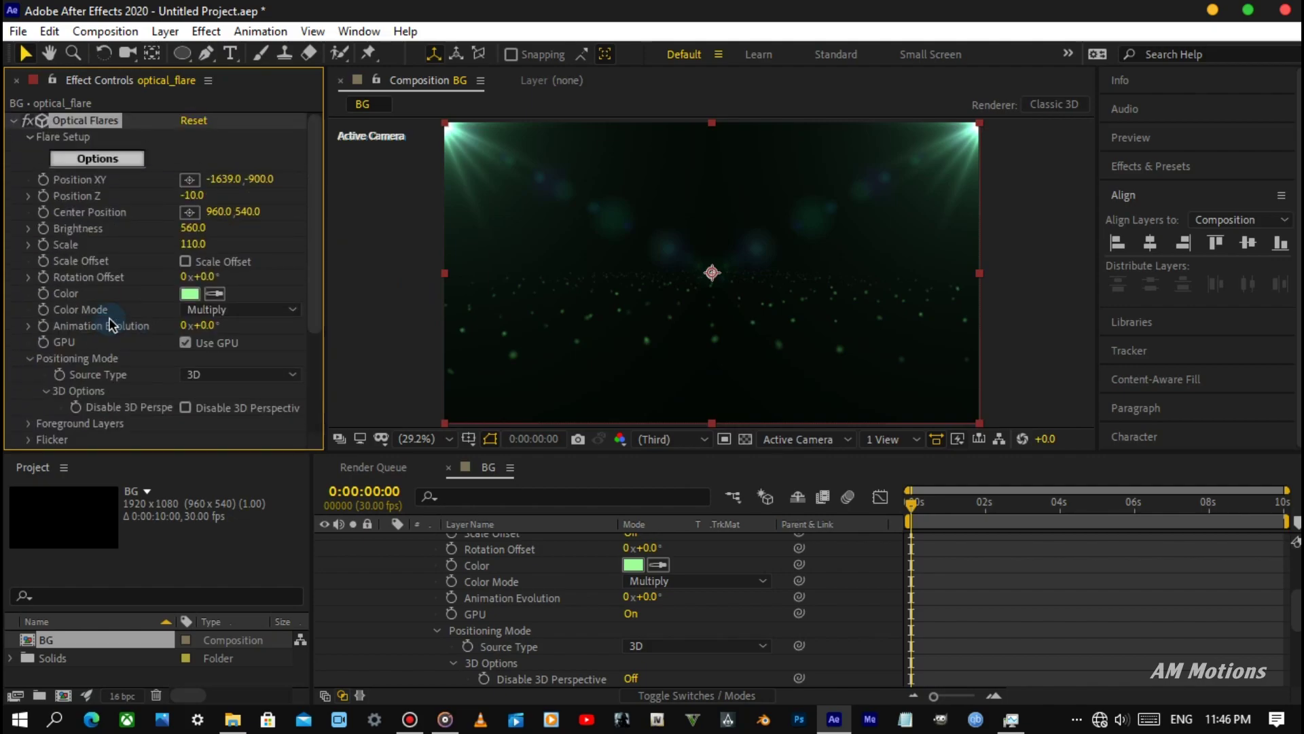
scroll(406, 607, up, 10)
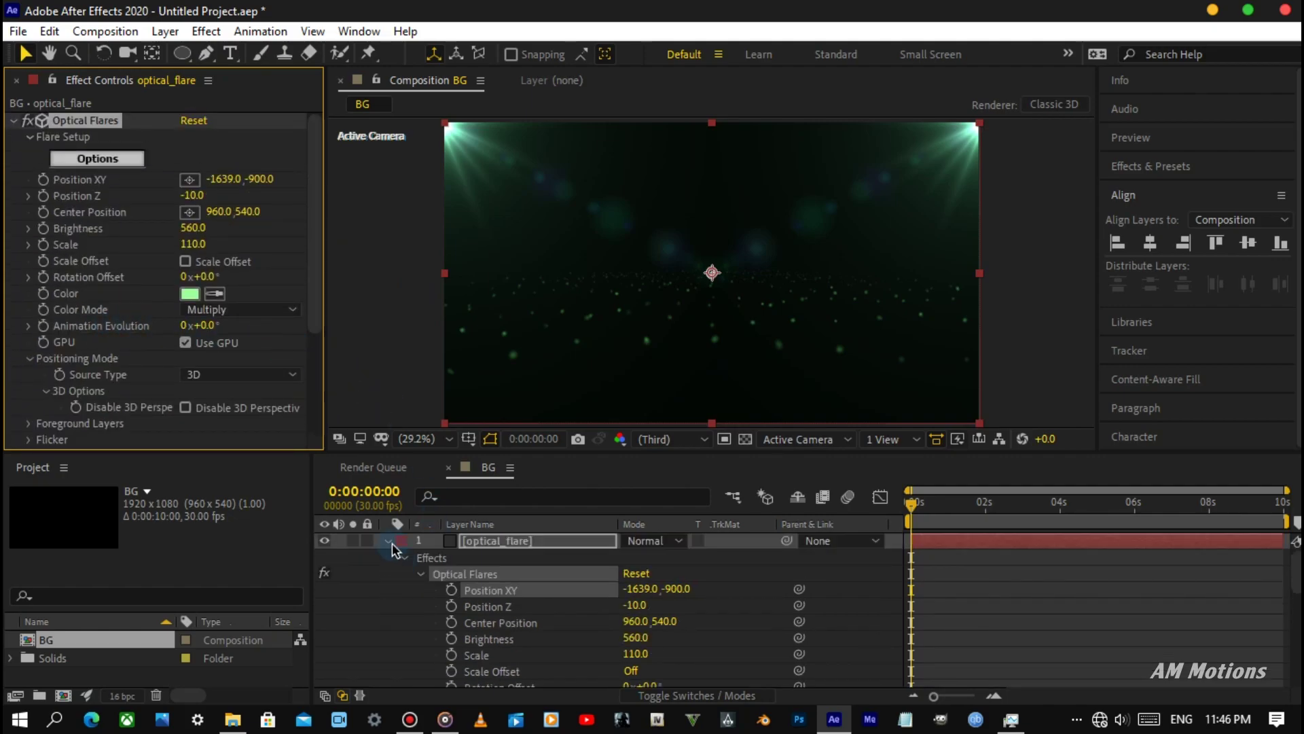
click(385, 540)
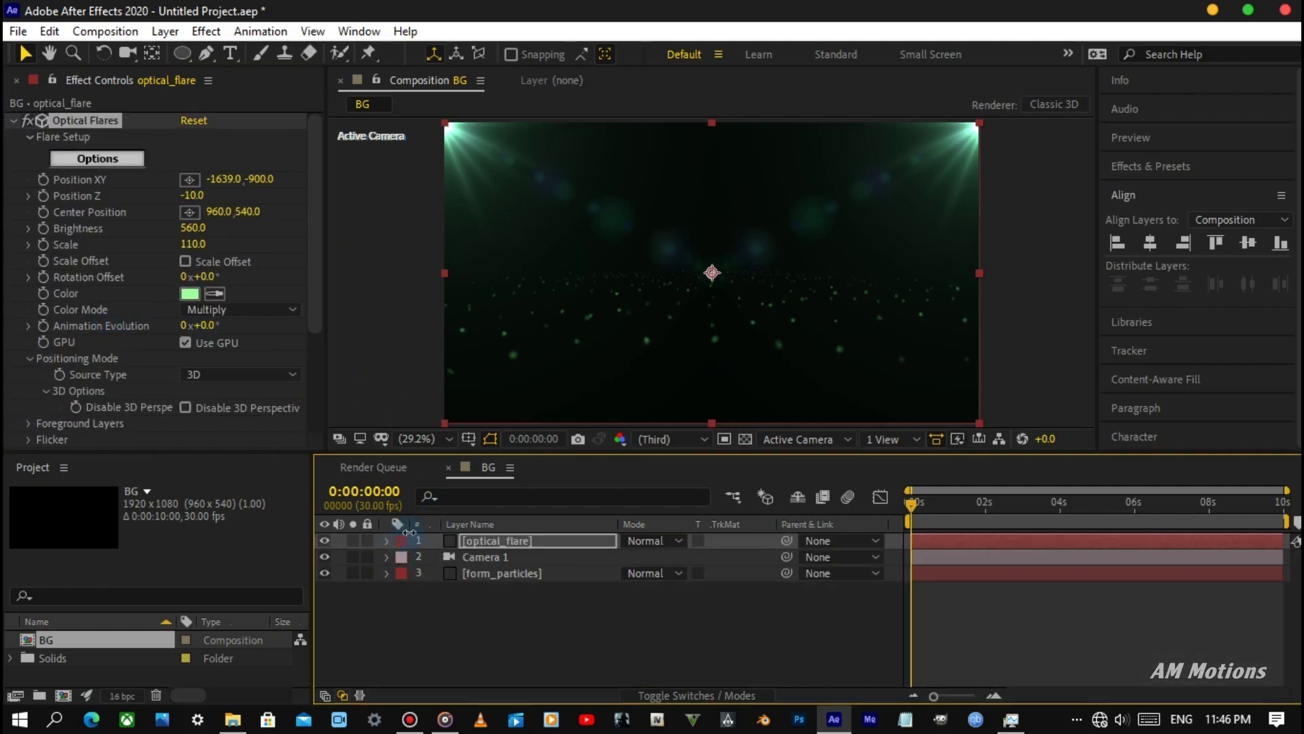
click(511, 576)
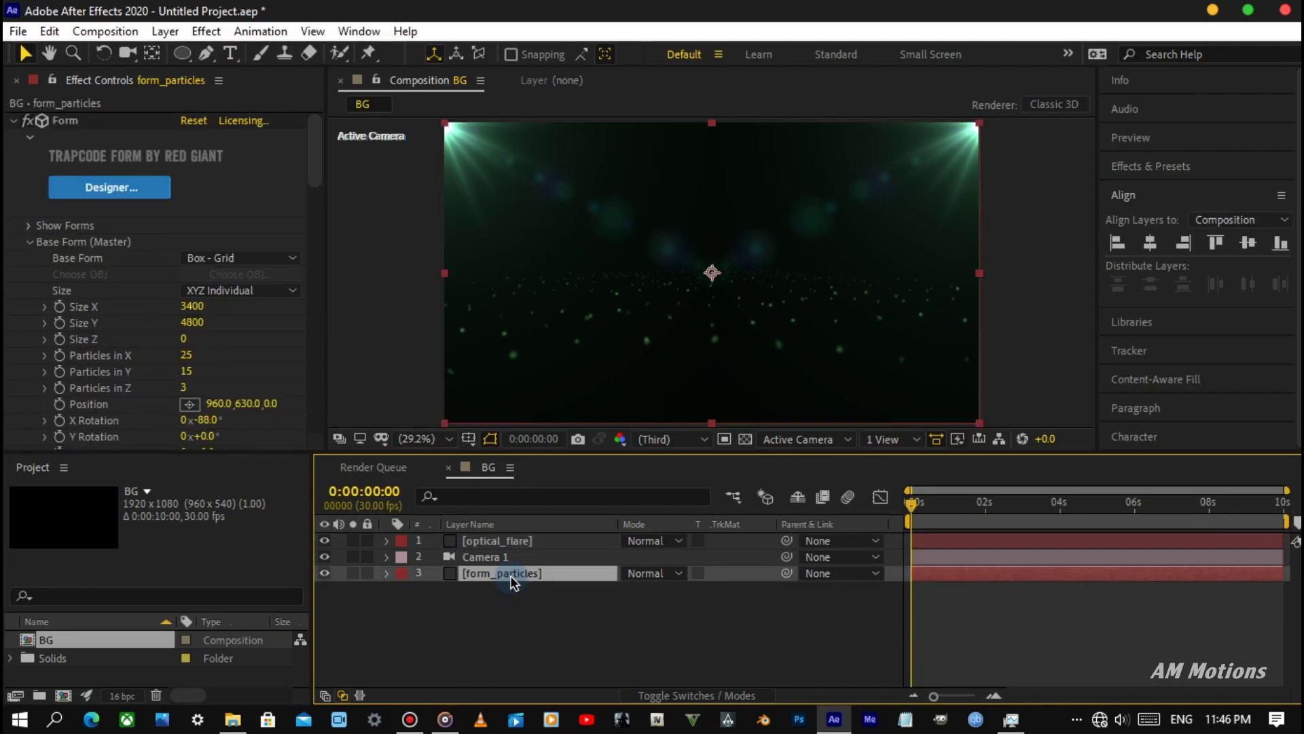
scroll(142, 317, down, 2)
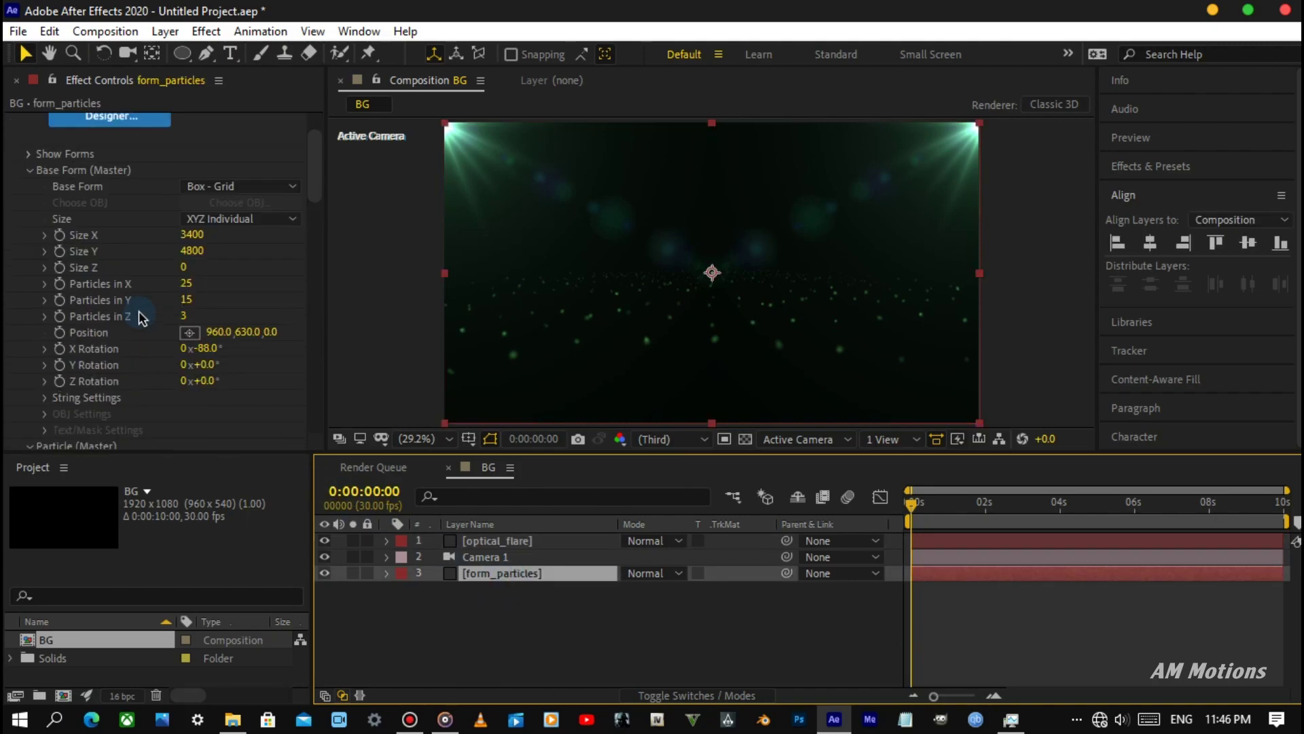
scroll(102, 297, down, 6)
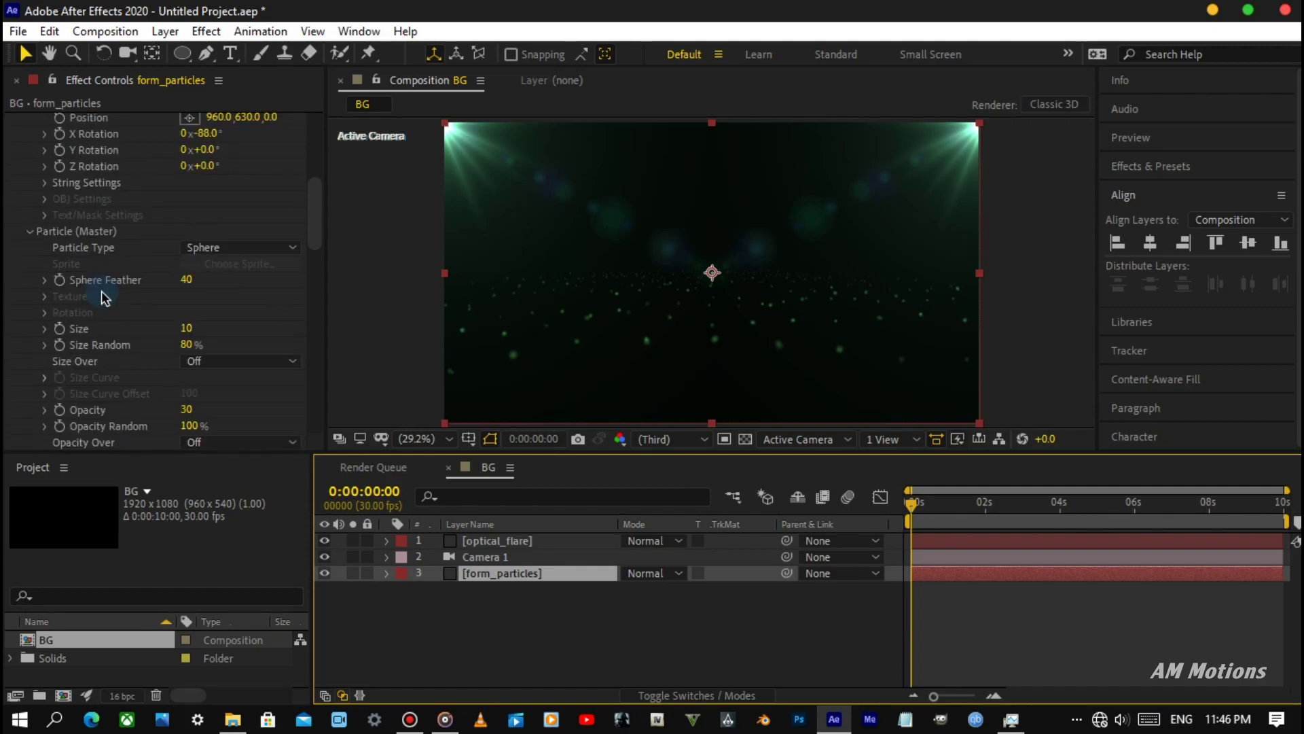
scroll(104, 297, down, 4)
scroll(104, 298, down, 6)
scroll(103, 298, down, 6)
scroll(103, 297, down, 5)
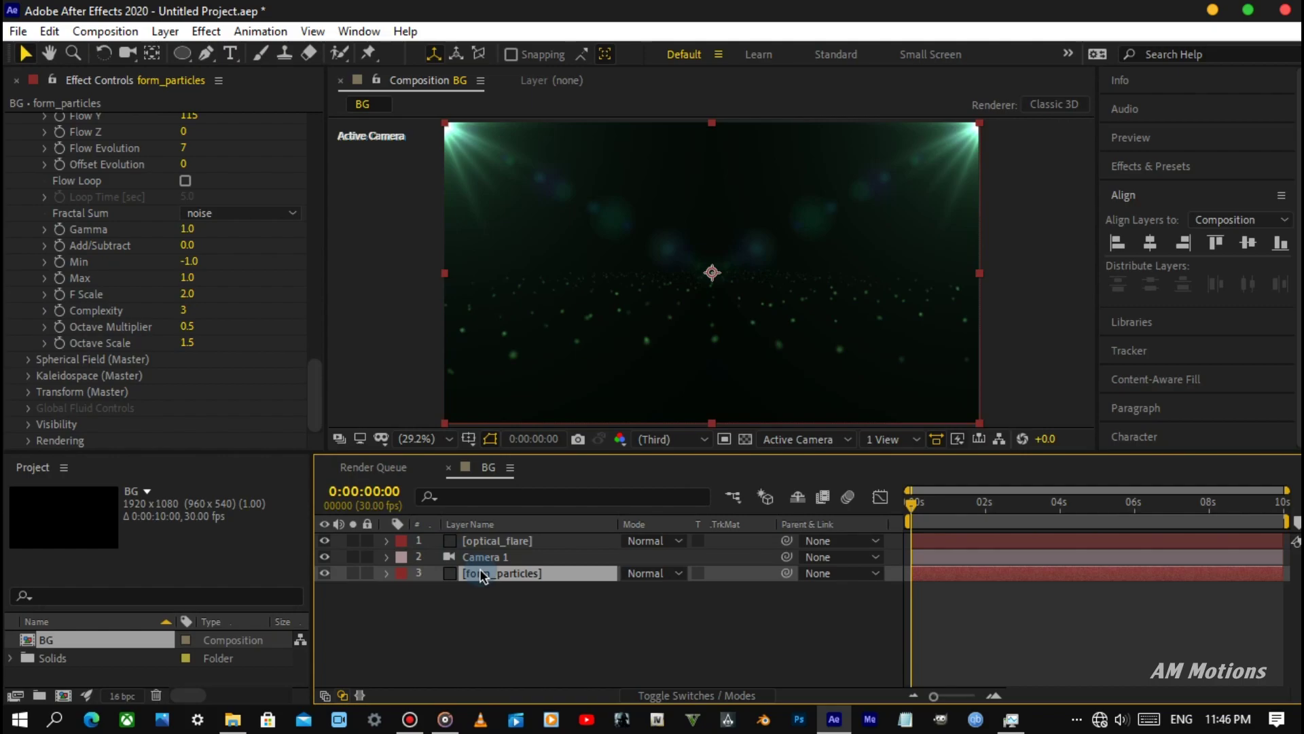
Apply Glow to form_particles with Glow Radius 115 and Intensity 1.
key(ctrl+space)
text(gl)
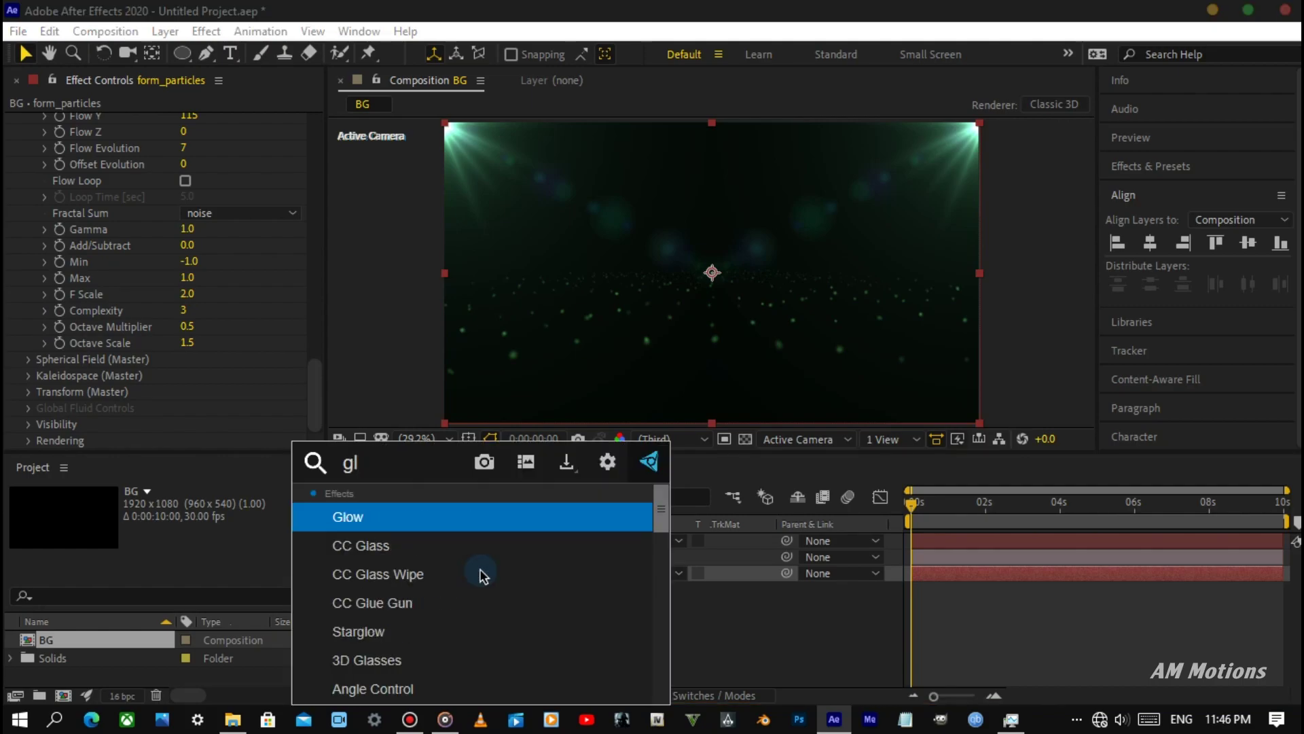
key(Return)
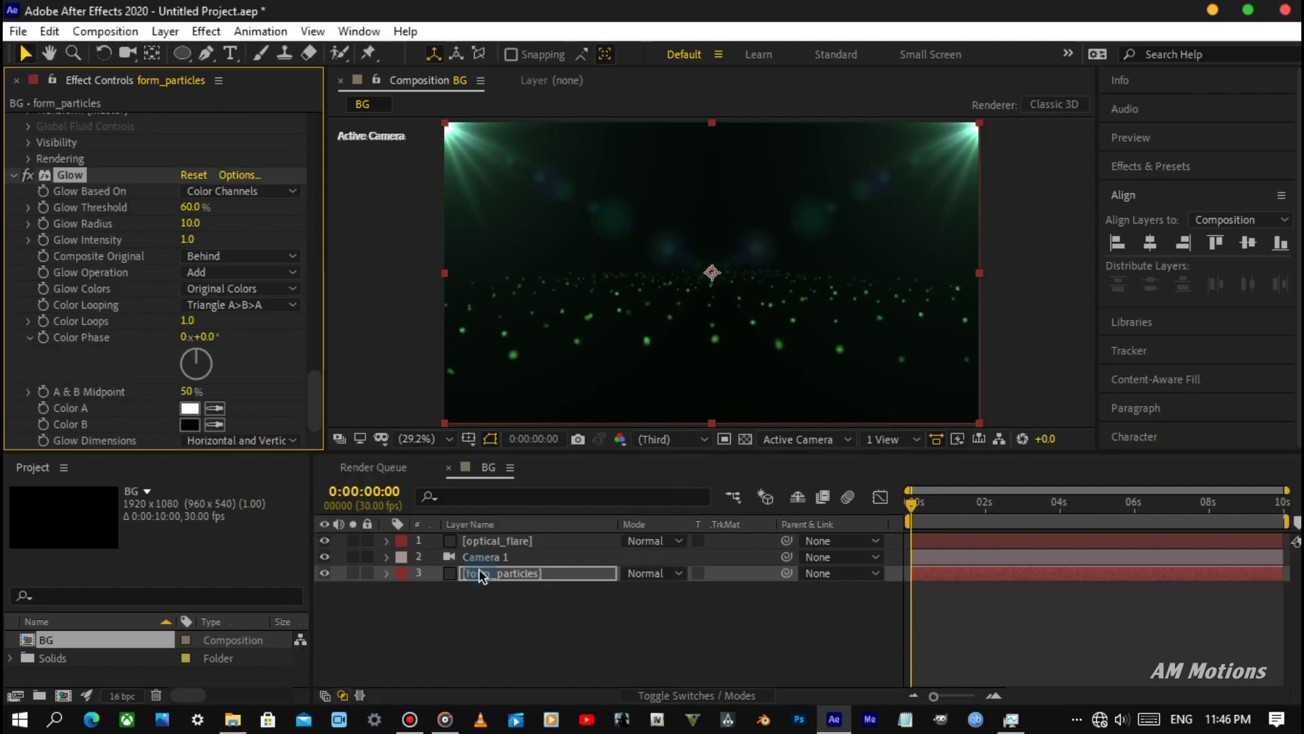
click(191, 224)
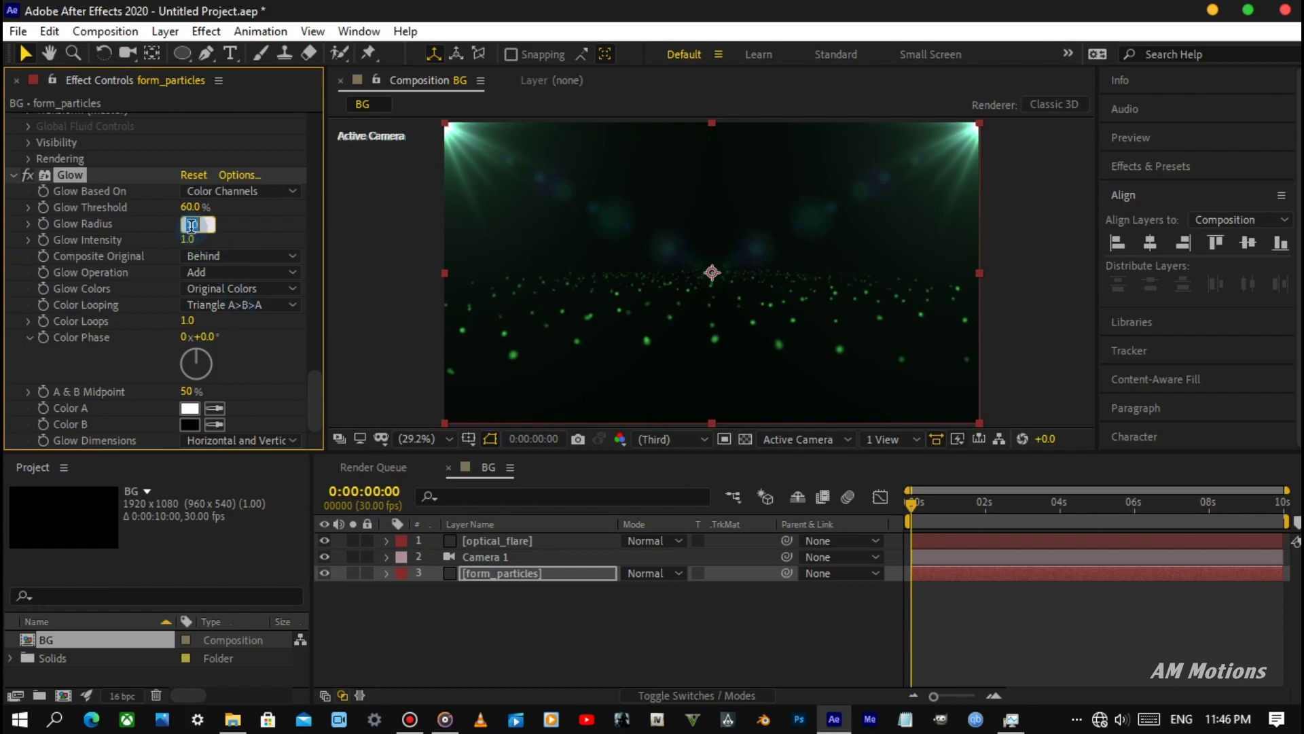
text(115)
key(Return)
click(191, 238)
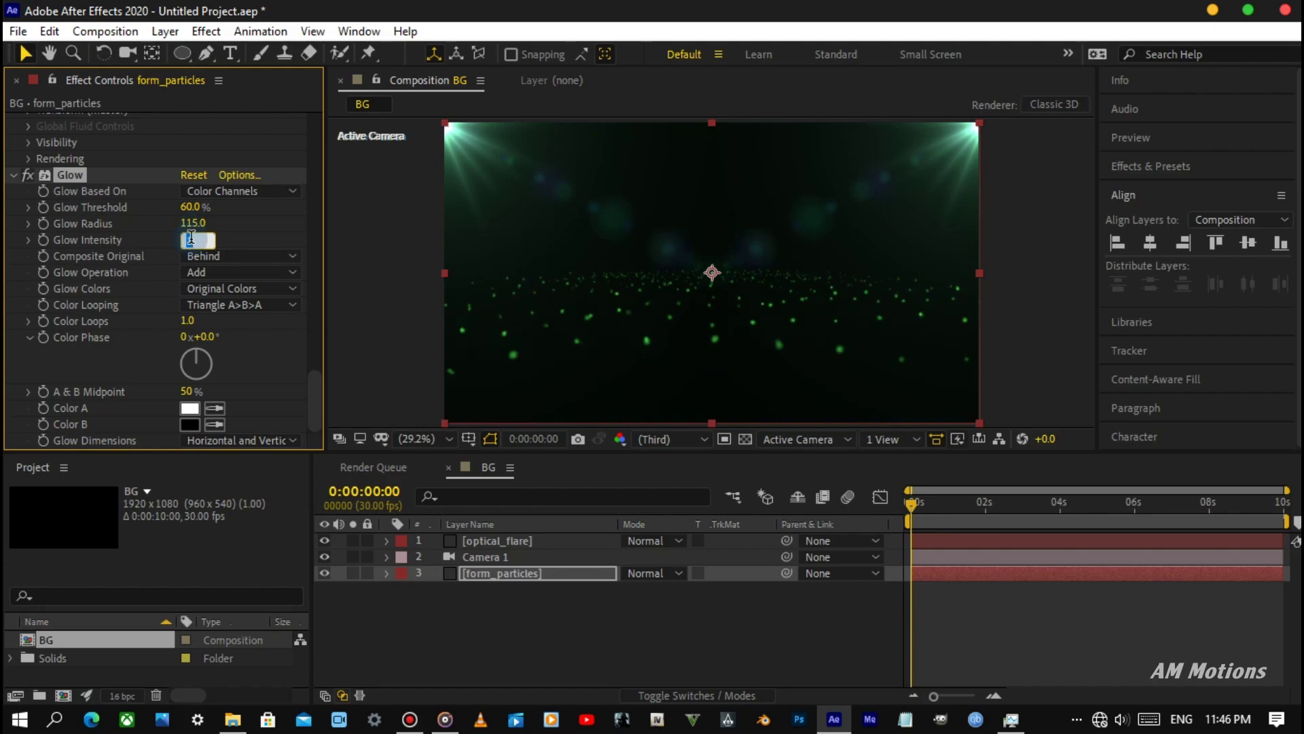
text(1)
key(Return)
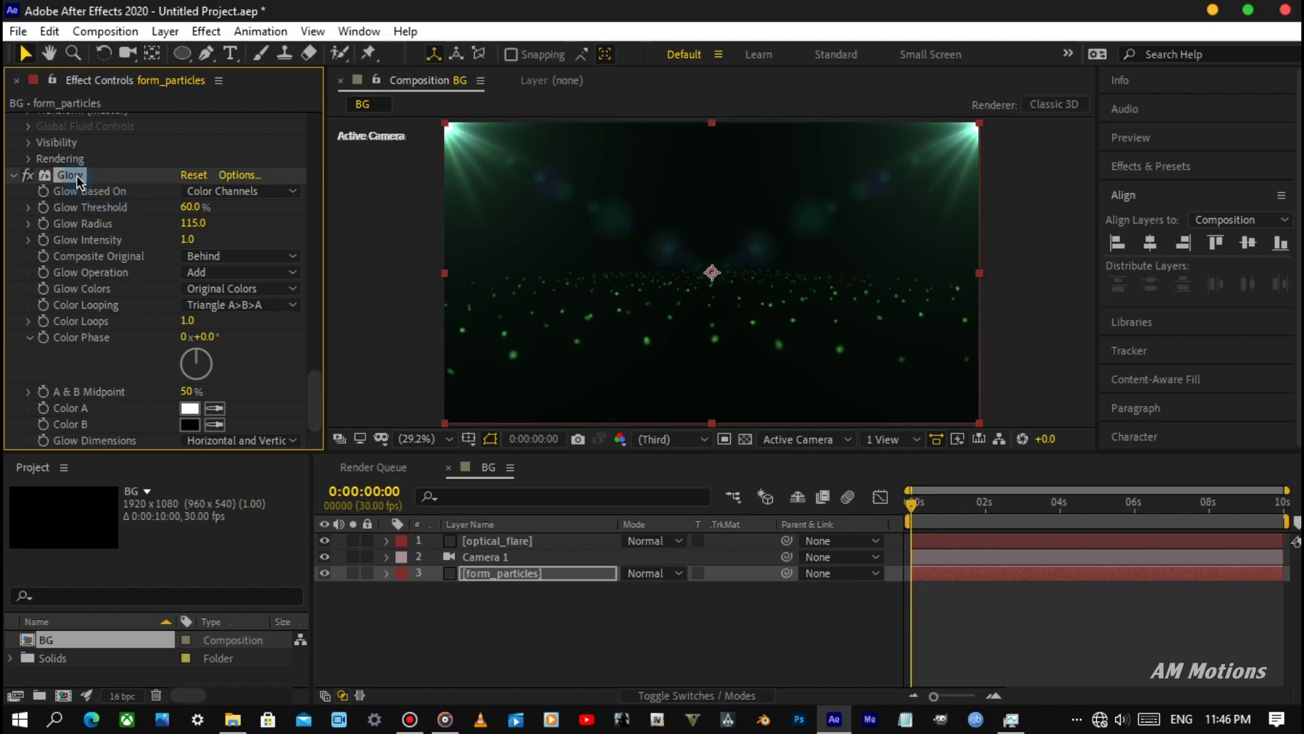
Duplicate the Glow effect as Glow 2.
key(ctrl+d)
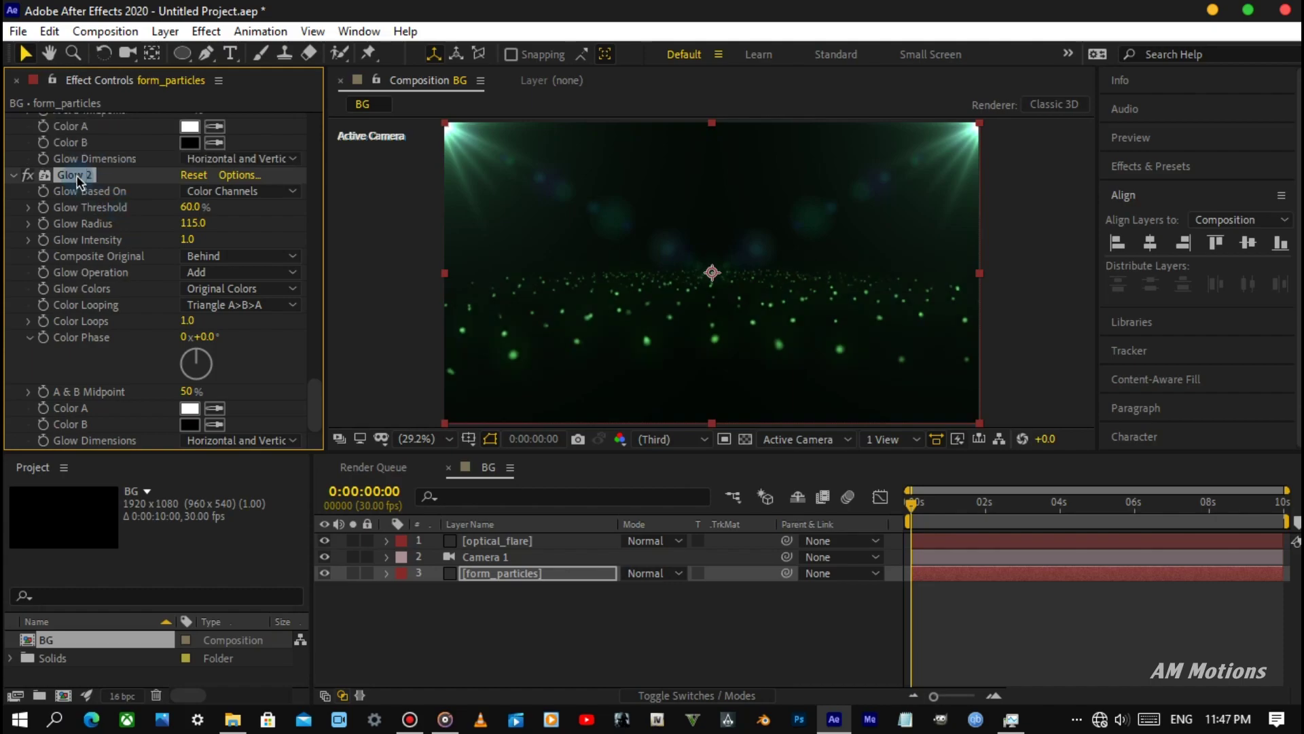
scroll(102, 331, up, 2)
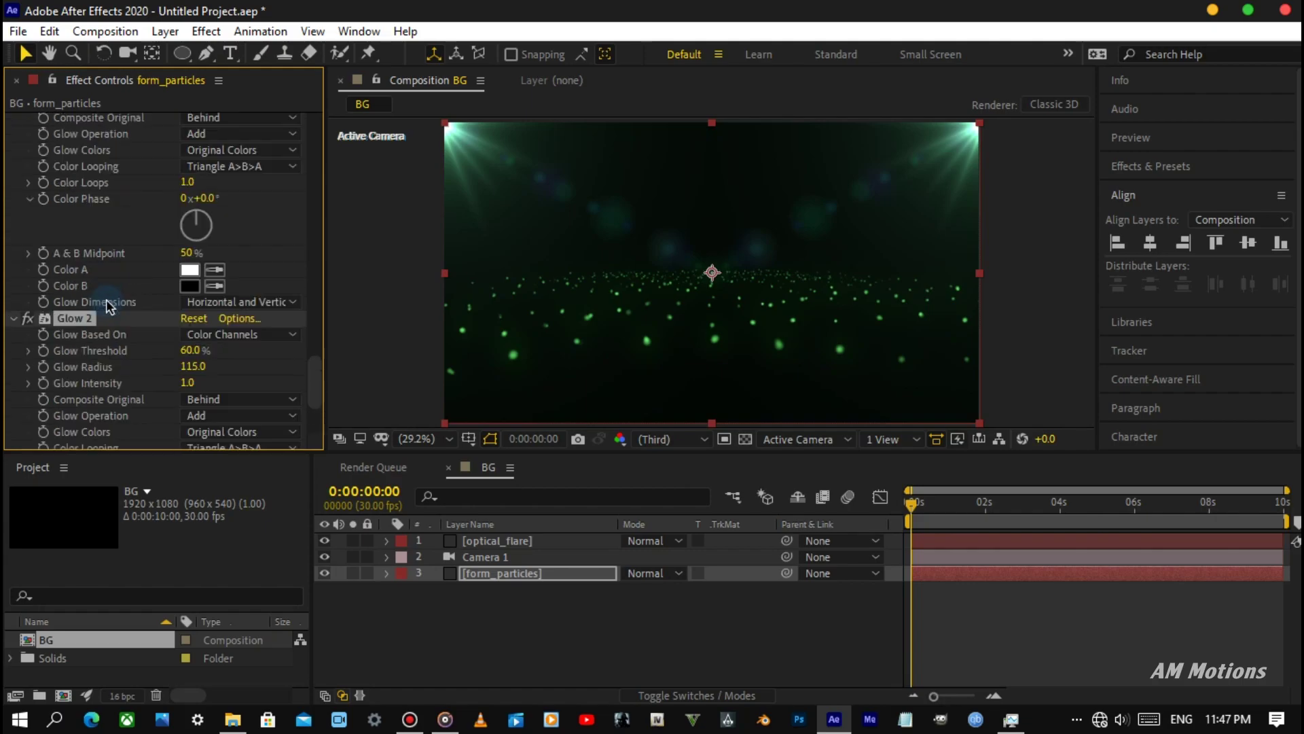
scroll(102, 332, up, 2)
scroll(102, 331, up, 2)
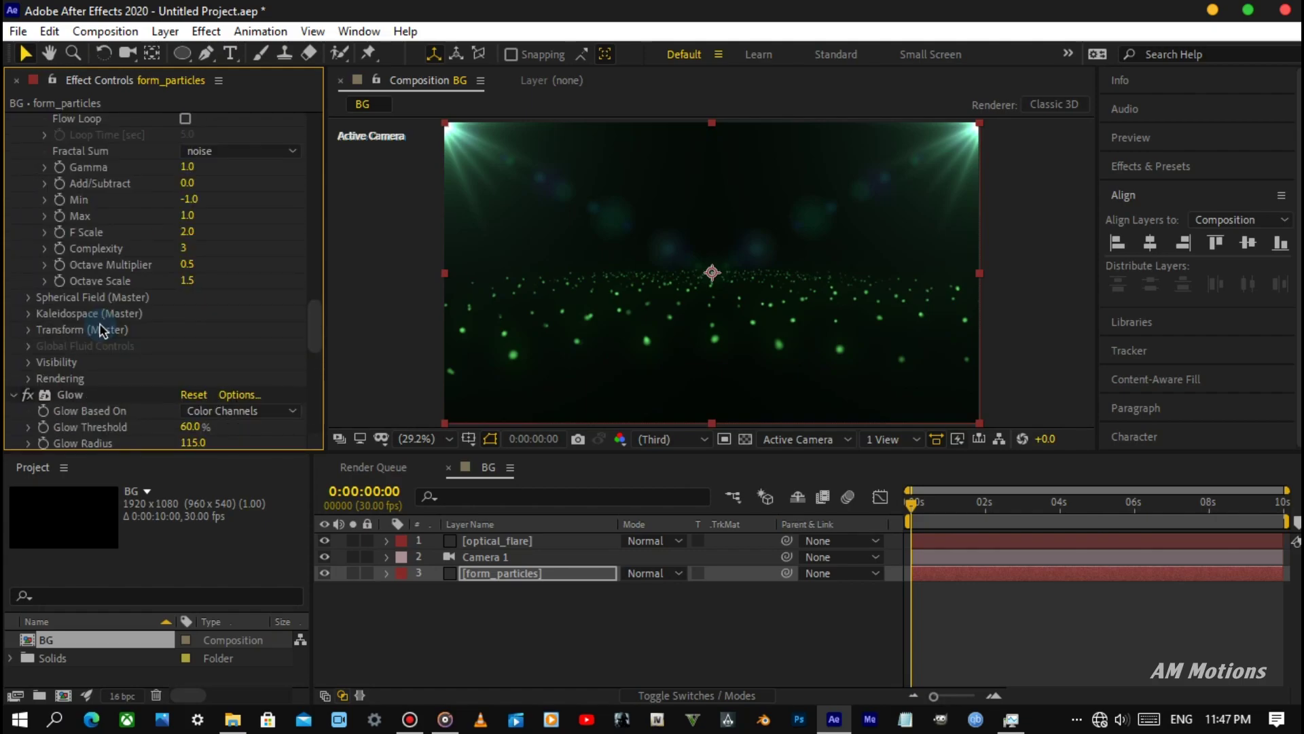
scroll(102, 330, down, 2)
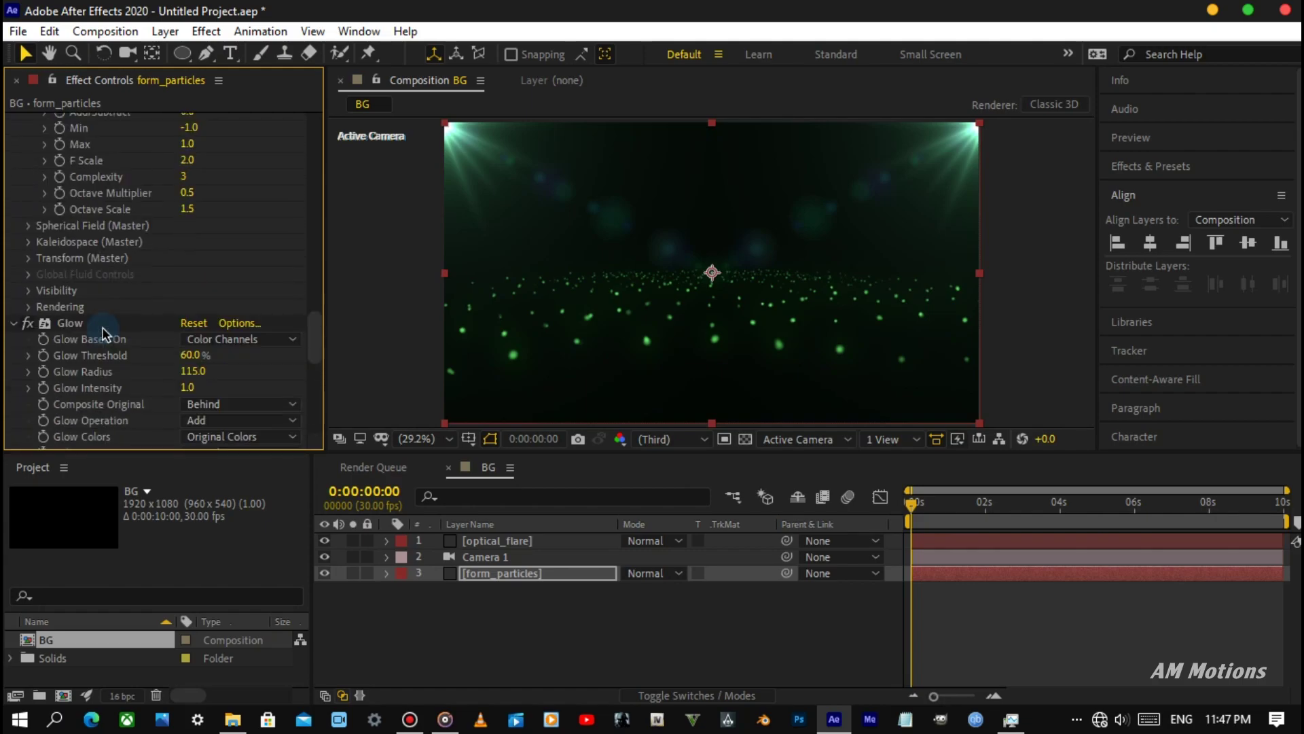
scroll(106, 333, down, 5)
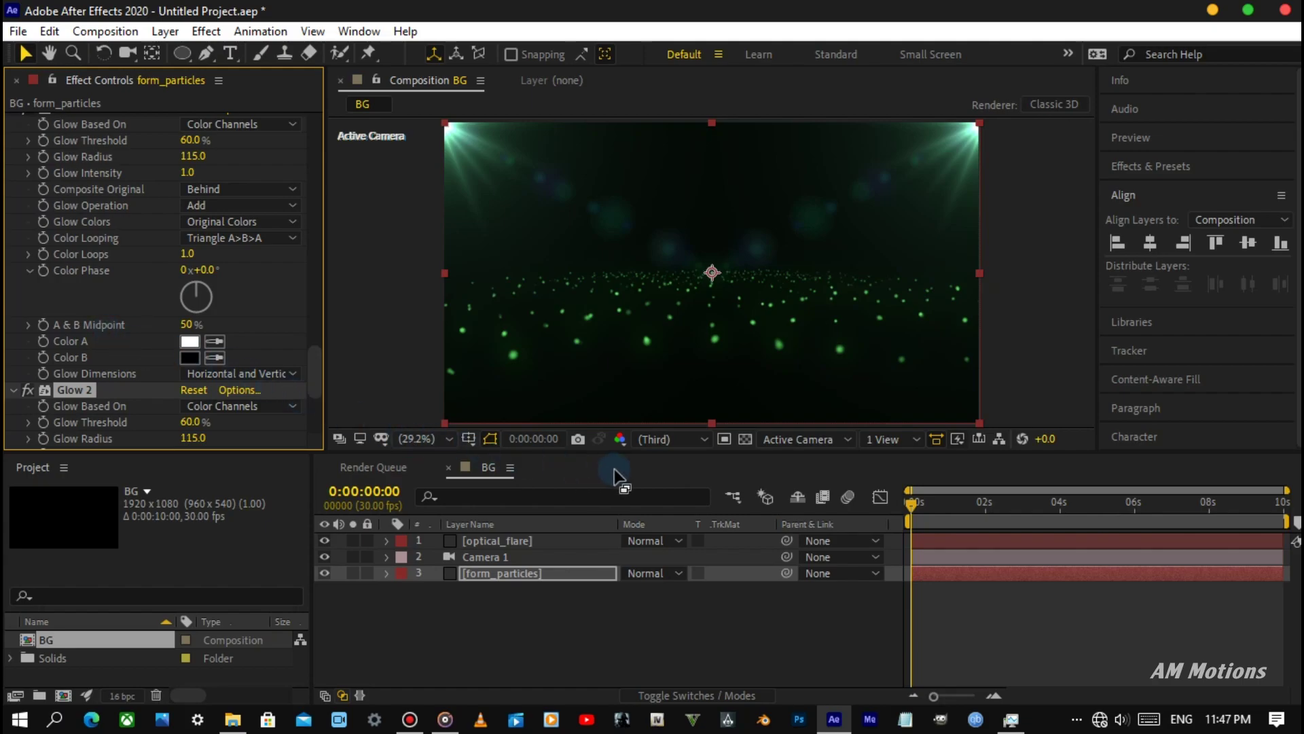
Set the preview resolution to Half.
click(653, 440)
click(660, 506)
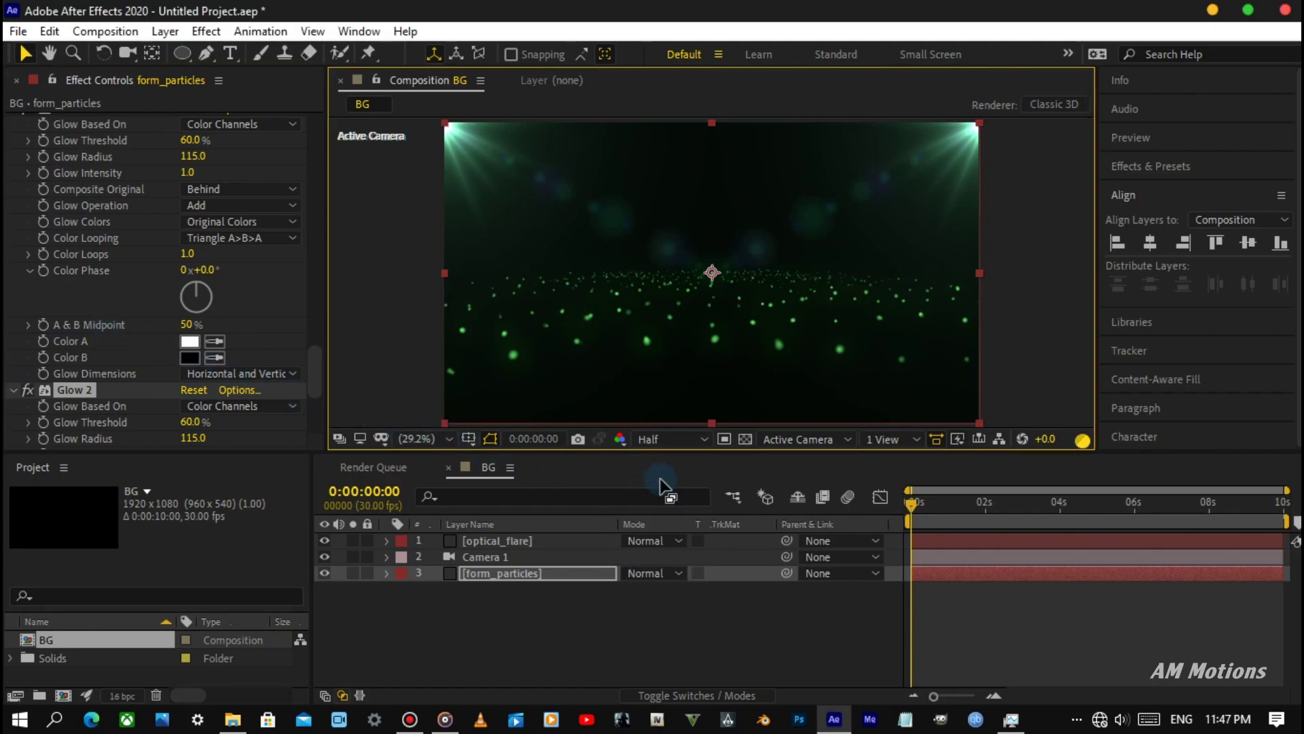
key(Return)
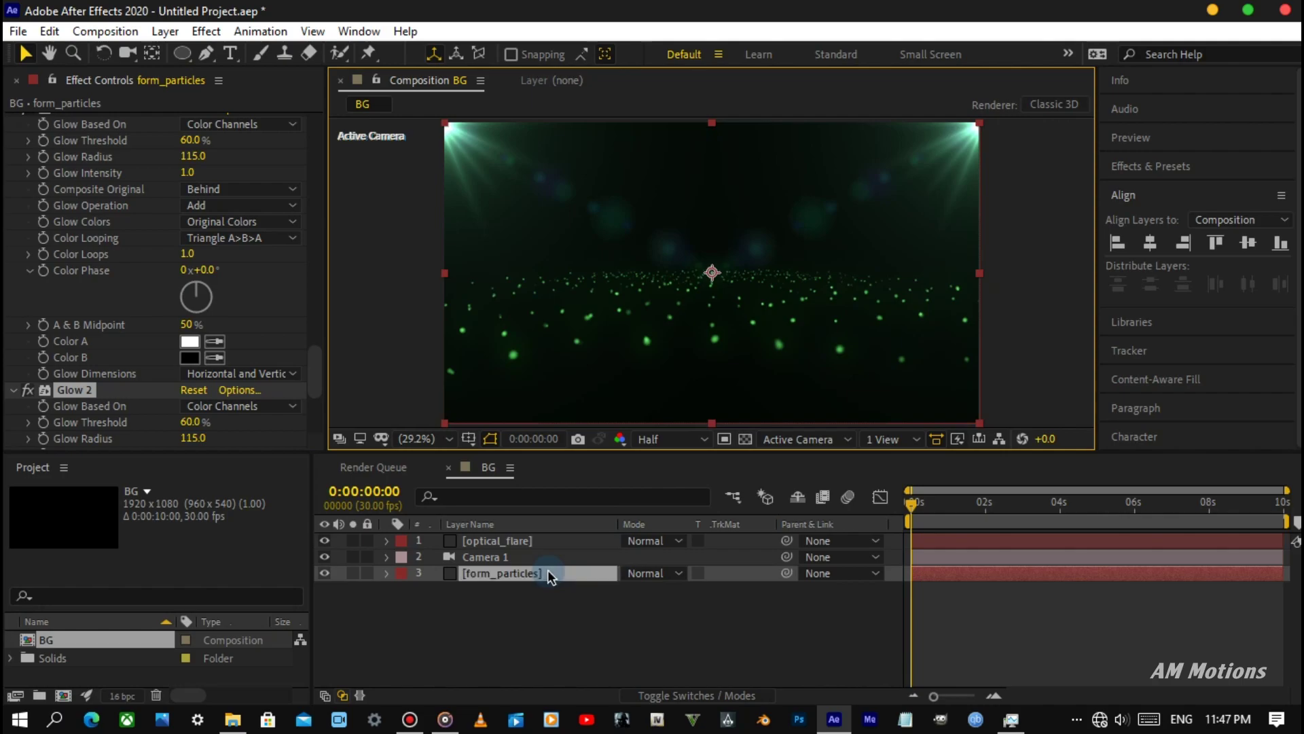
Duplicate form_particles and rename the copy form_d_blur.
key(ctrl+d)
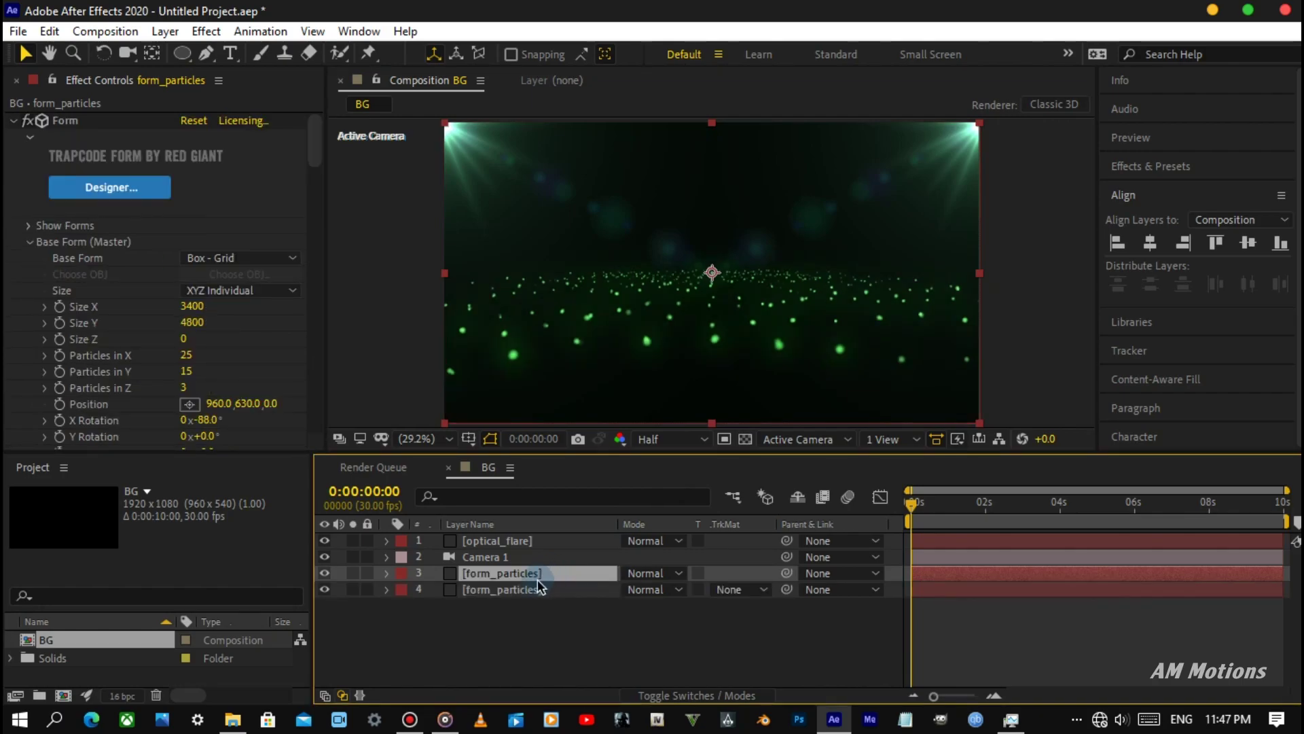
click(532, 590)
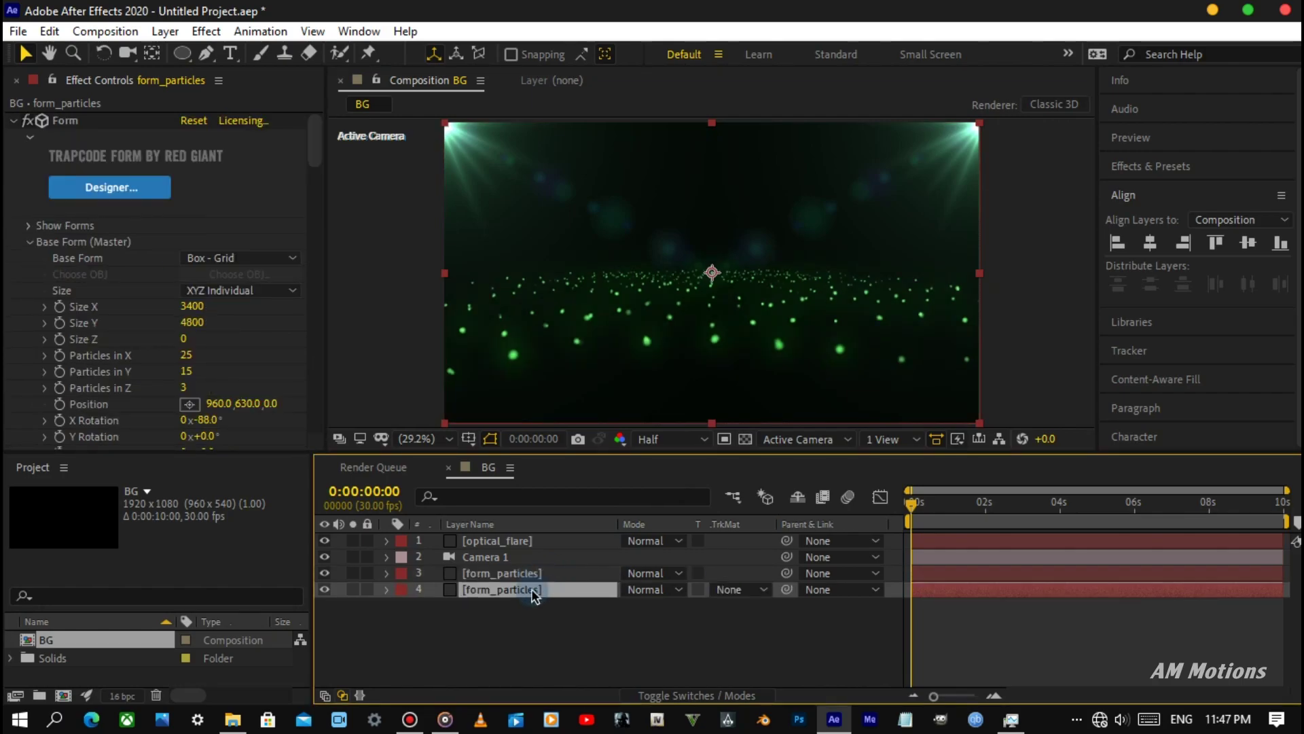
key(Return)
key(BackSpace)
key(BackSpace)
key(BackSpace)
key(BackSpace)
key(BackSpace)
key(BackSpace)
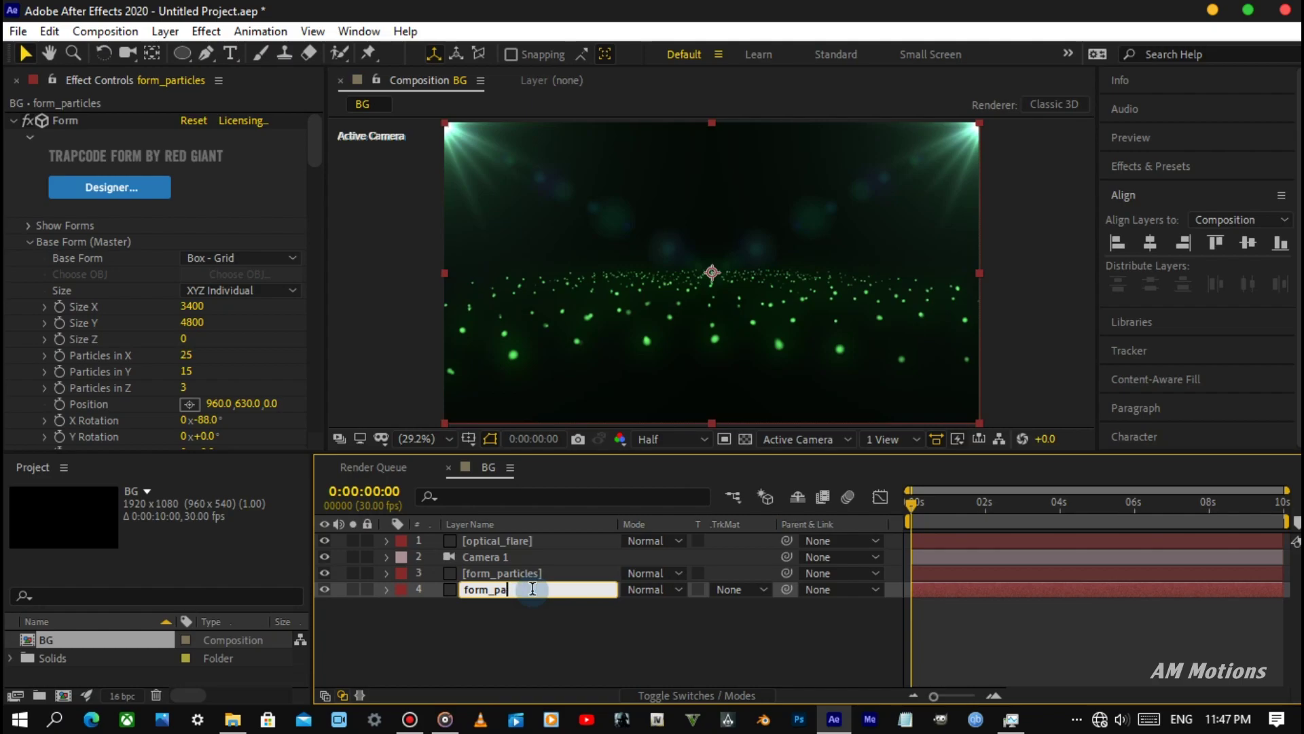
key(BackSpace)
key(BackSpace)
key(BackSpace)
text(d_)
text(lur)
key(BackSpace)
key(BackSpace)
key(BackSpace)
key(BackSpace)
key(BackSpace)
key(BackSpace)
text(_)
text(d)
text(_blu)
text(r)
key(Return)
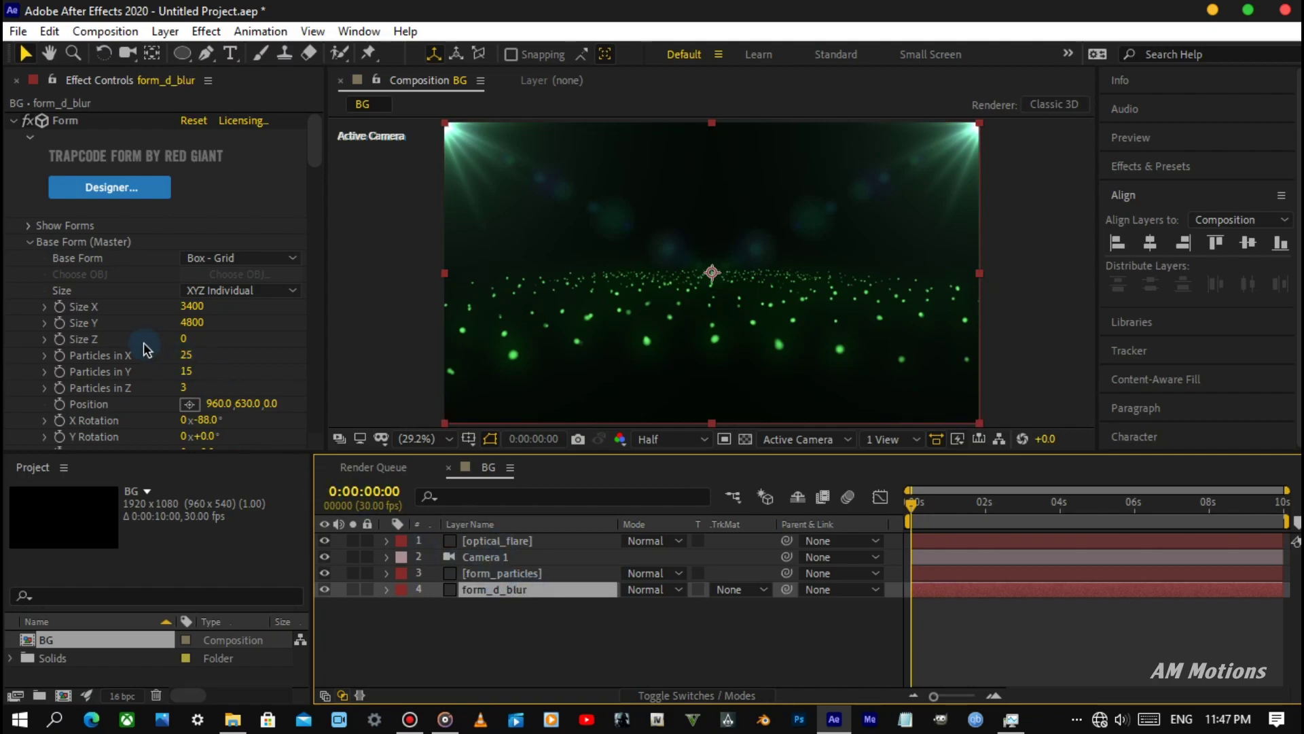
Set the form_d_blur grid to 20 Particles in X and 10 in Y.
scroll(144, 342, down, 3)
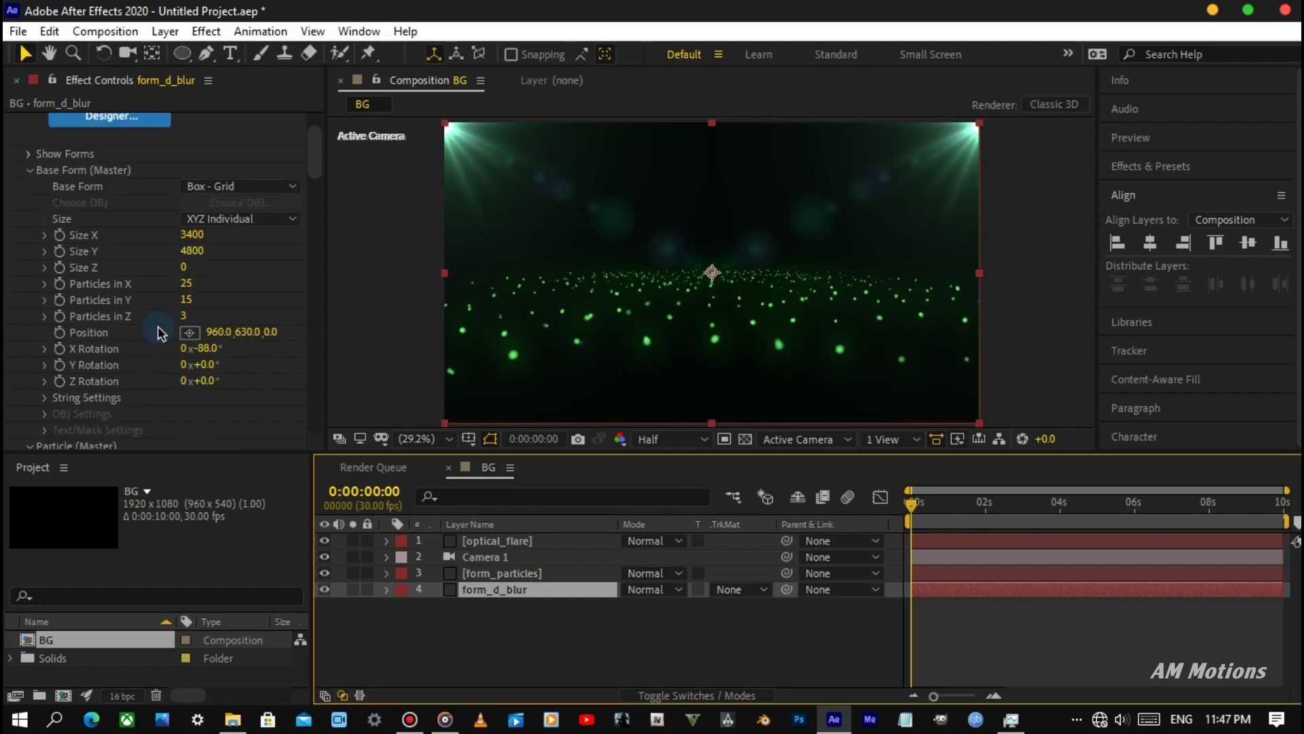
click(185, 285)
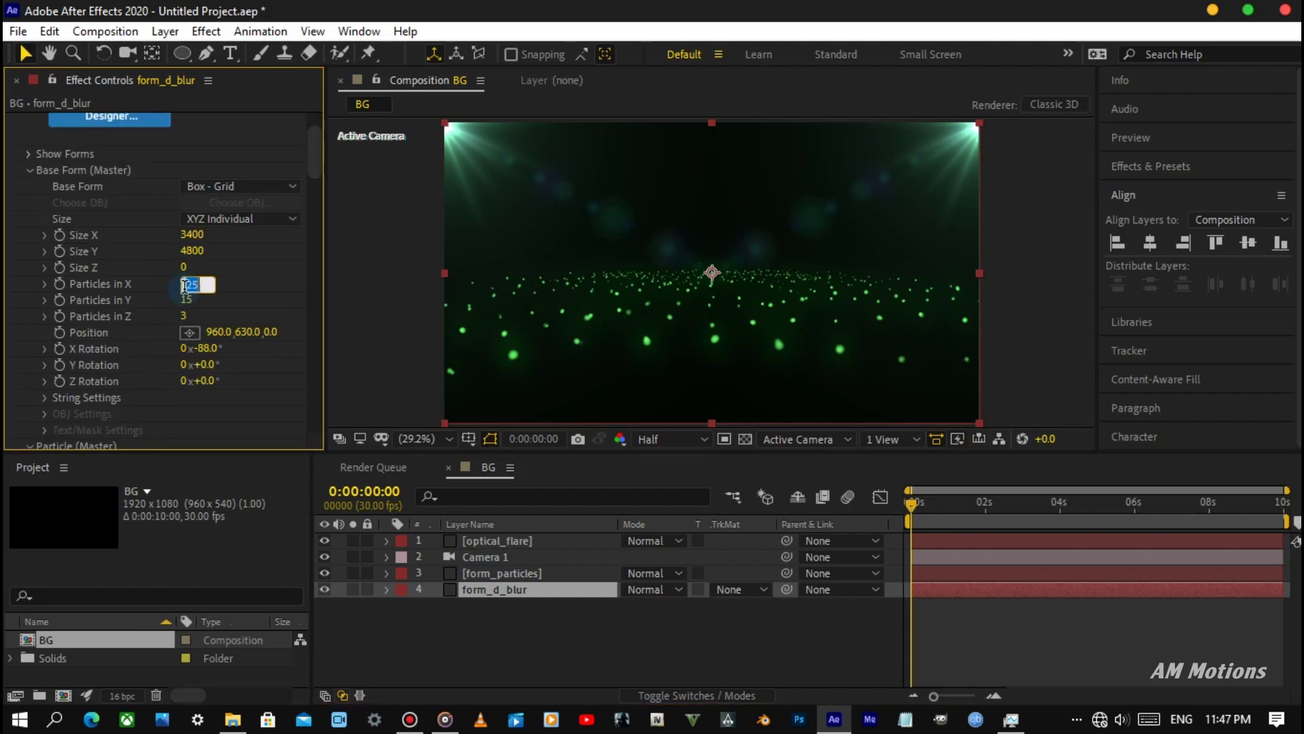
text(20)
key(Return)
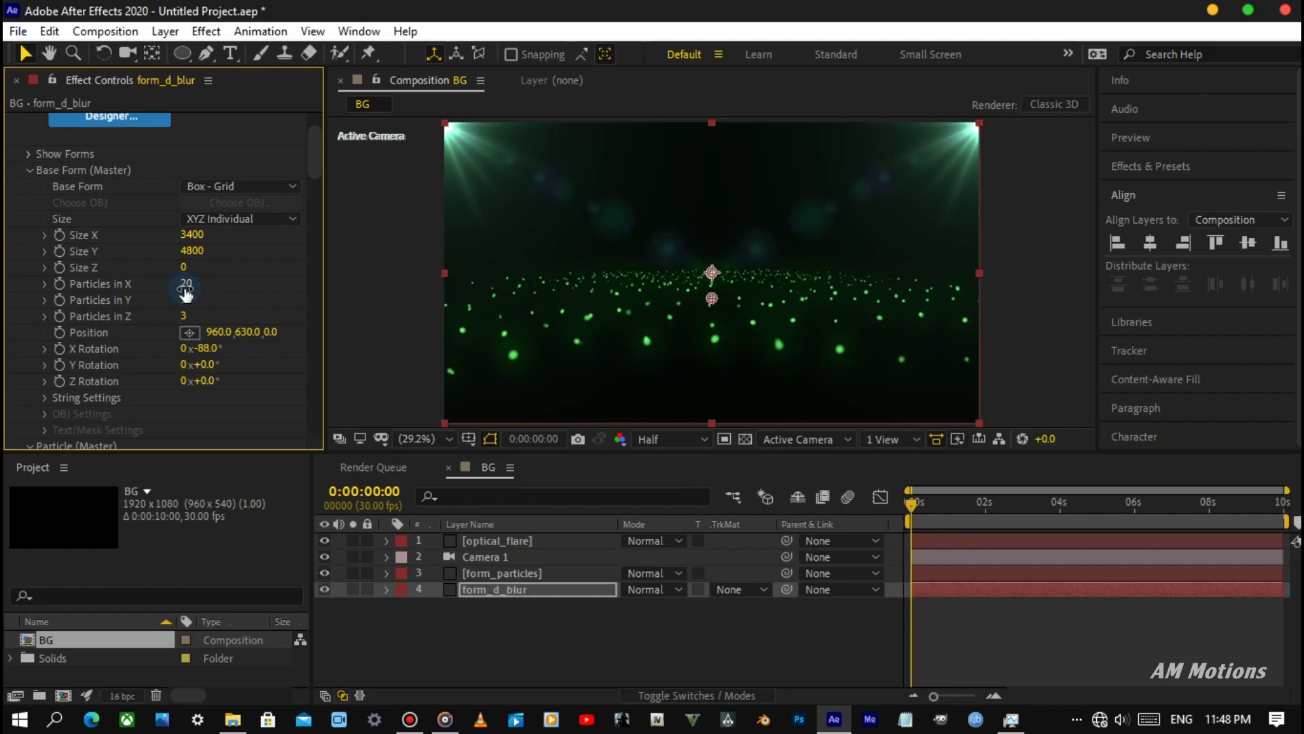
click(186, 299)
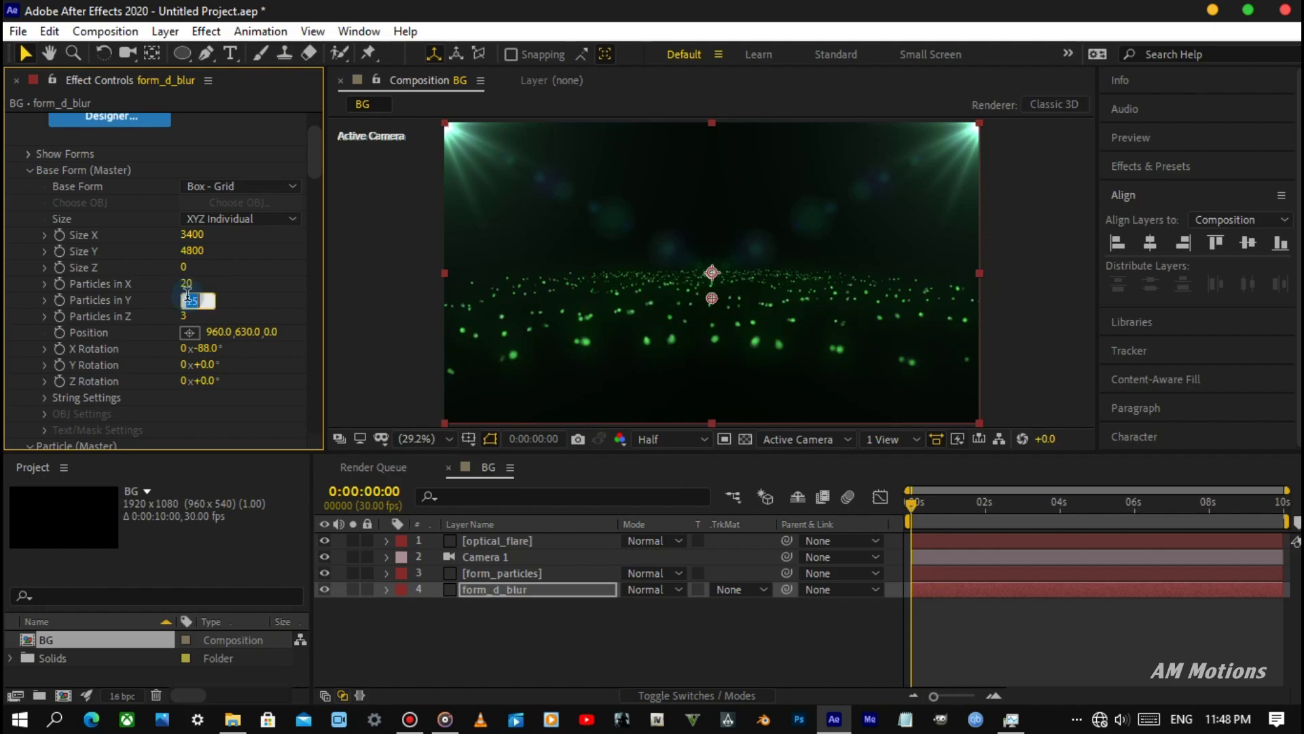
text(10)
key(Return)
Raise the Form Particle Size to 20.
scroll(115, 324, down, 3)
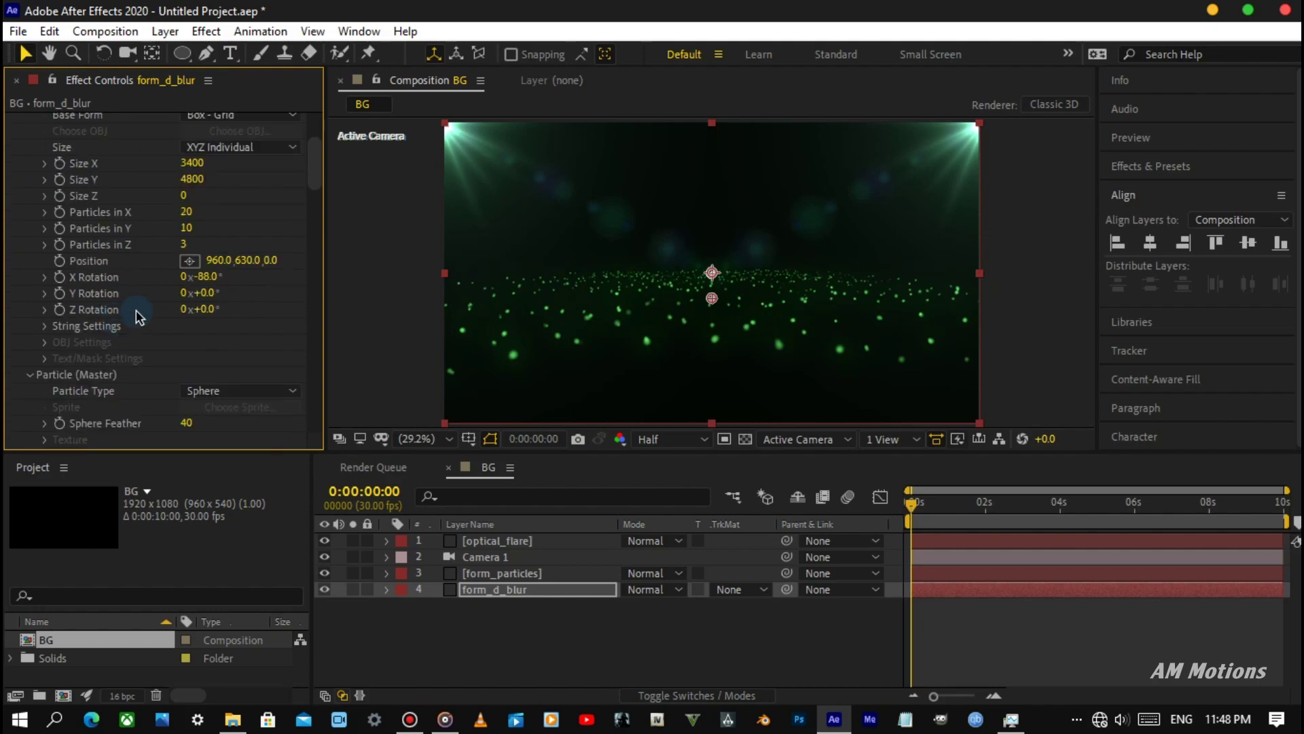
scroll(123, 294, down, 3)
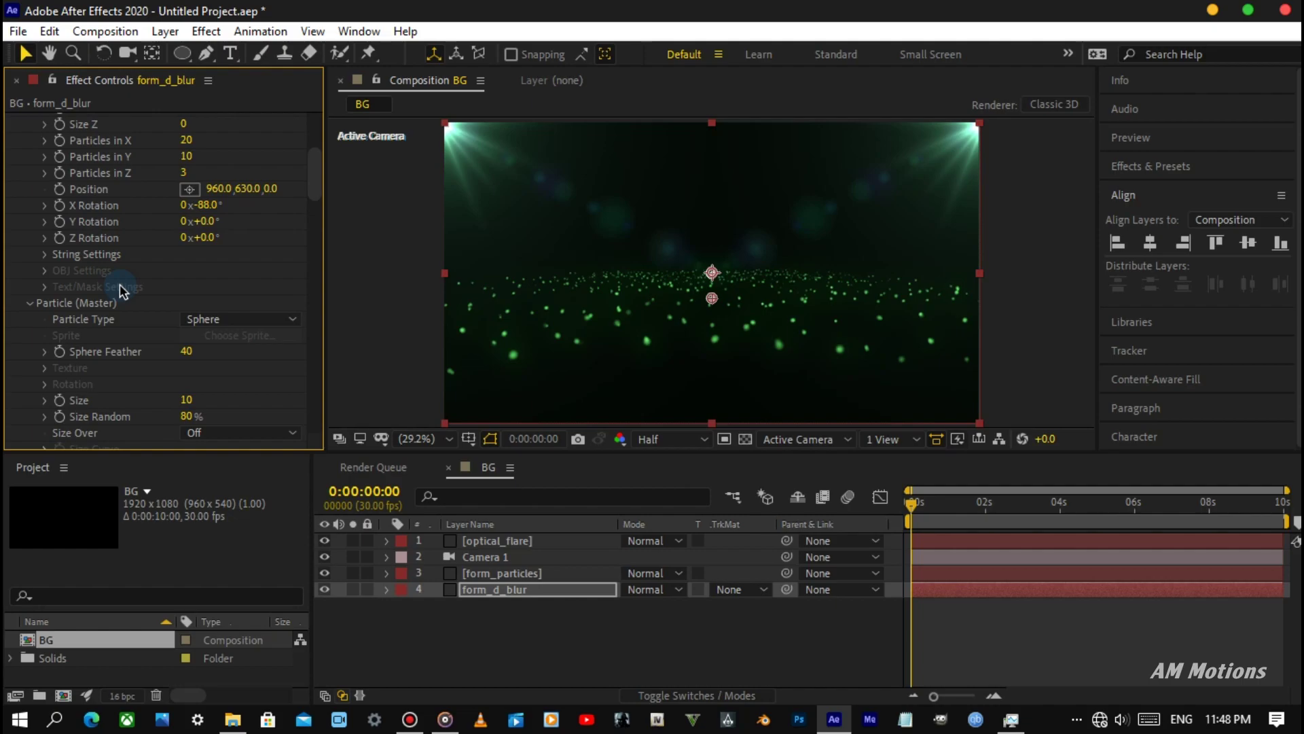
scroll(123, 291, down, 3)
click(187, 328)
text(2)
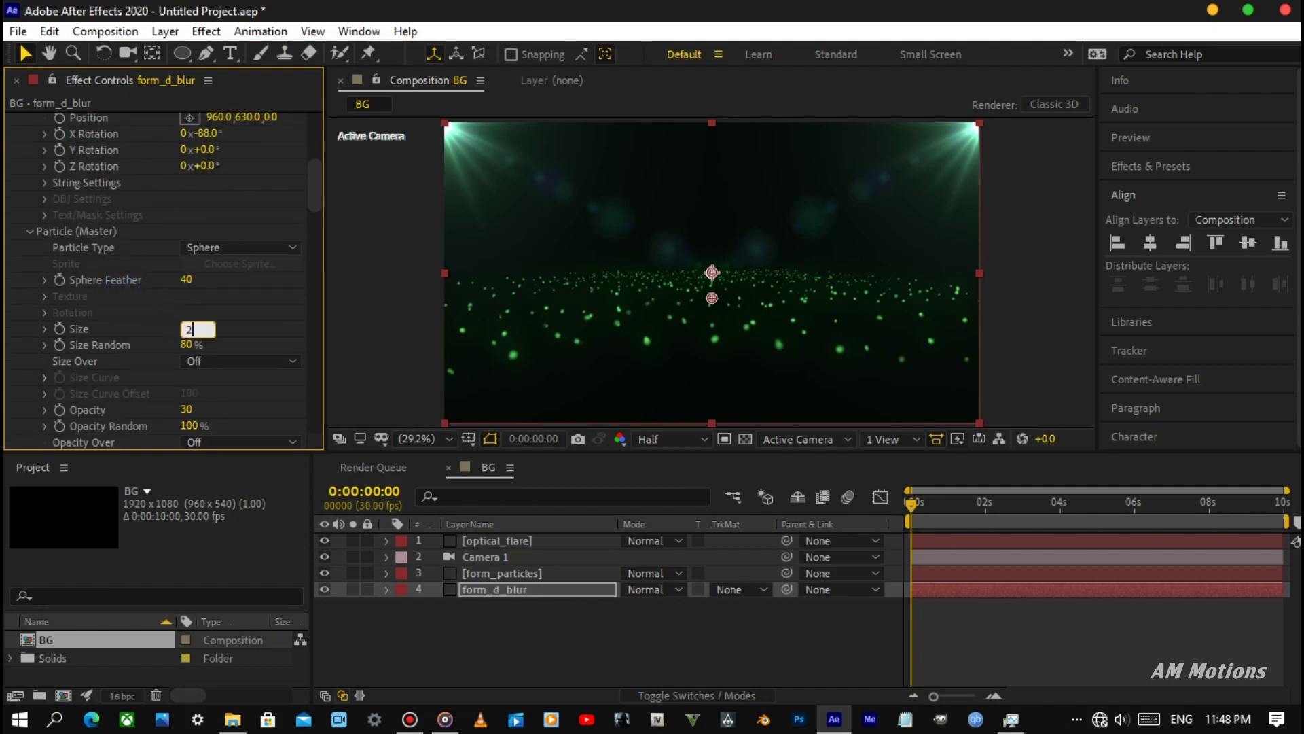
text(0)
key(Return)
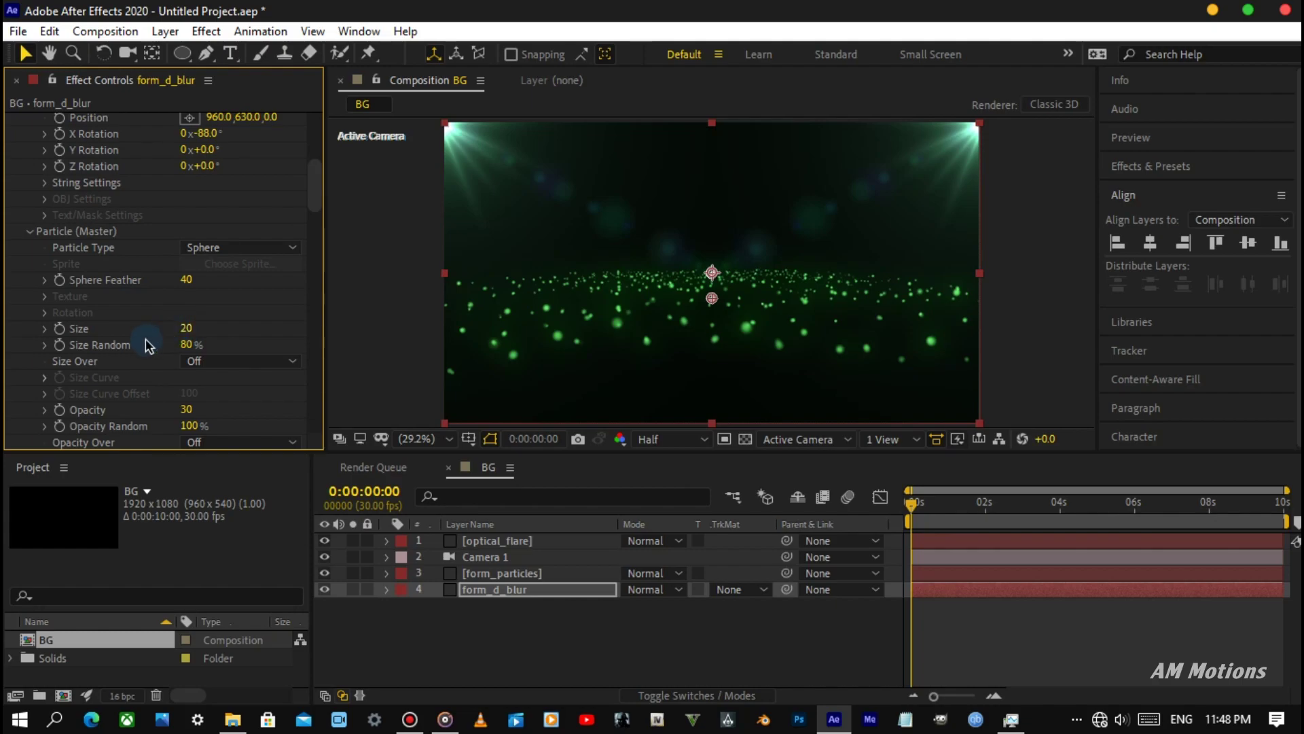
scroll(145, 338, down, 3)
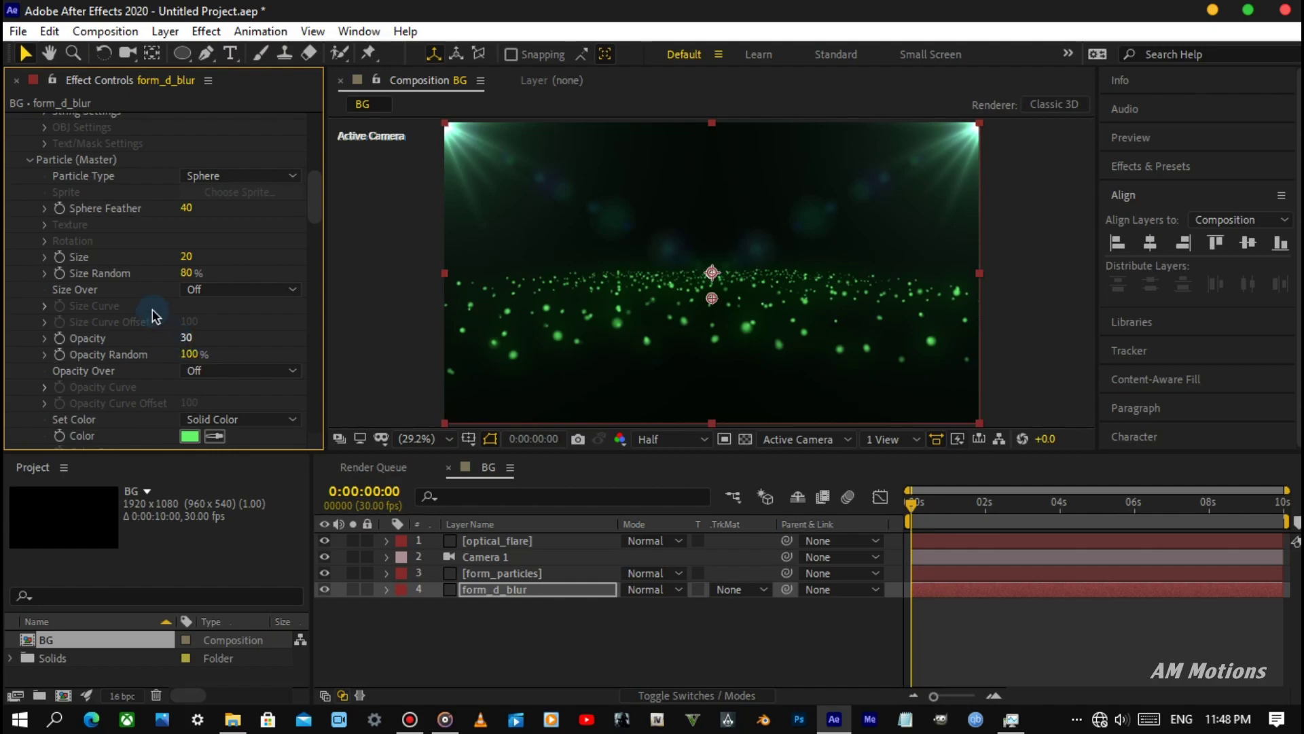
click(507, 590)
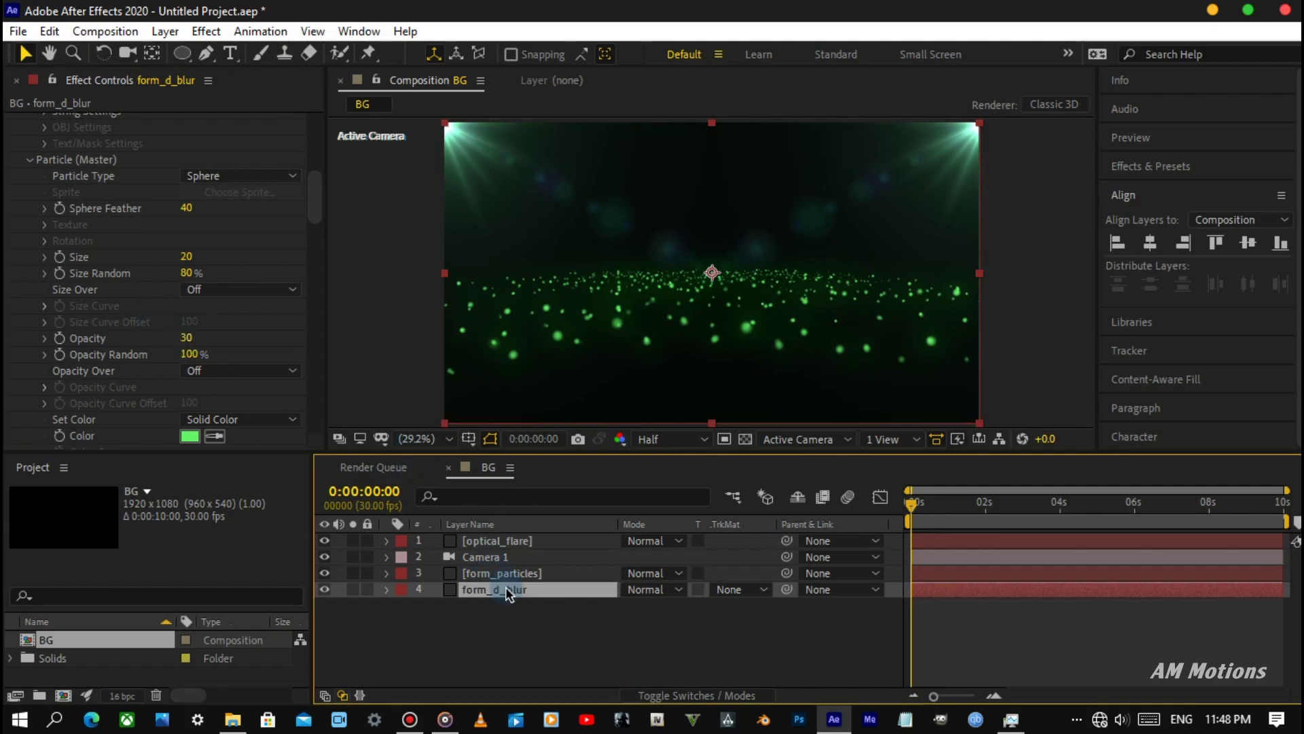
key(ctrl+space)
Apply Directional Blur to form_d_blur with Blur Length 50.
text(dir)
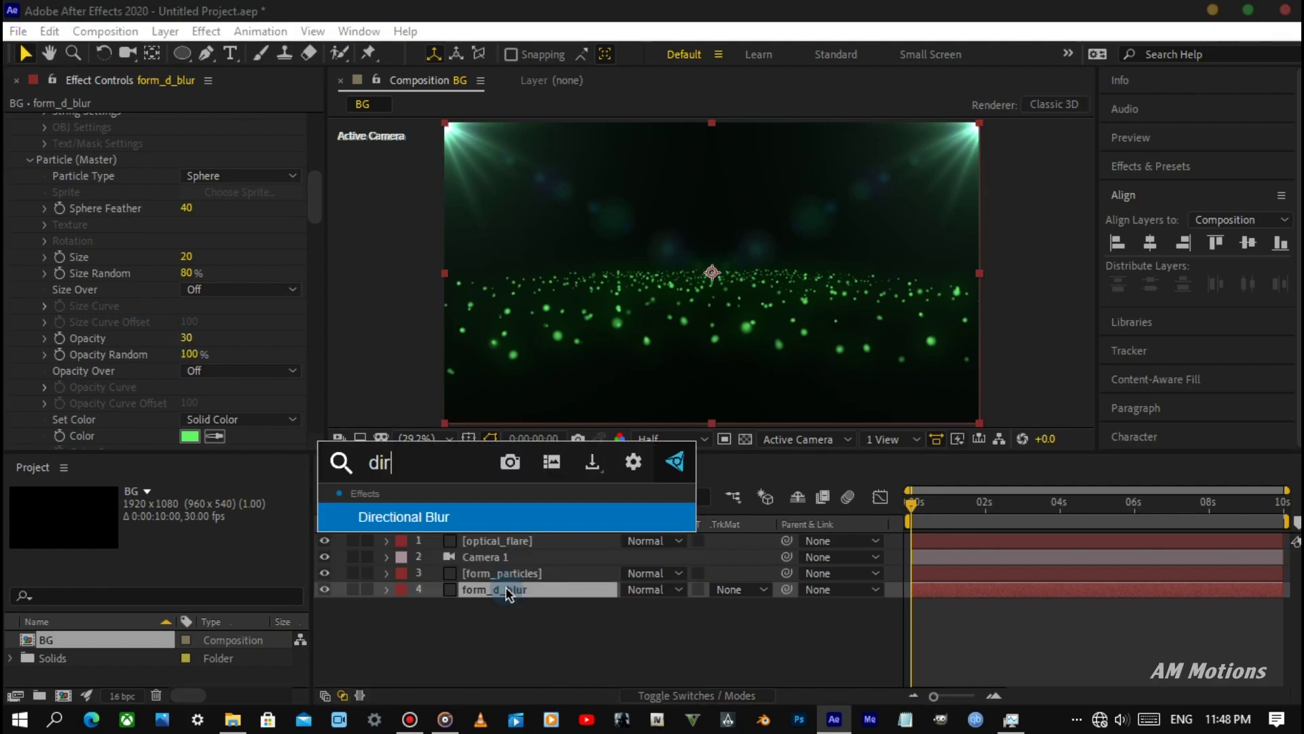
key(Return)
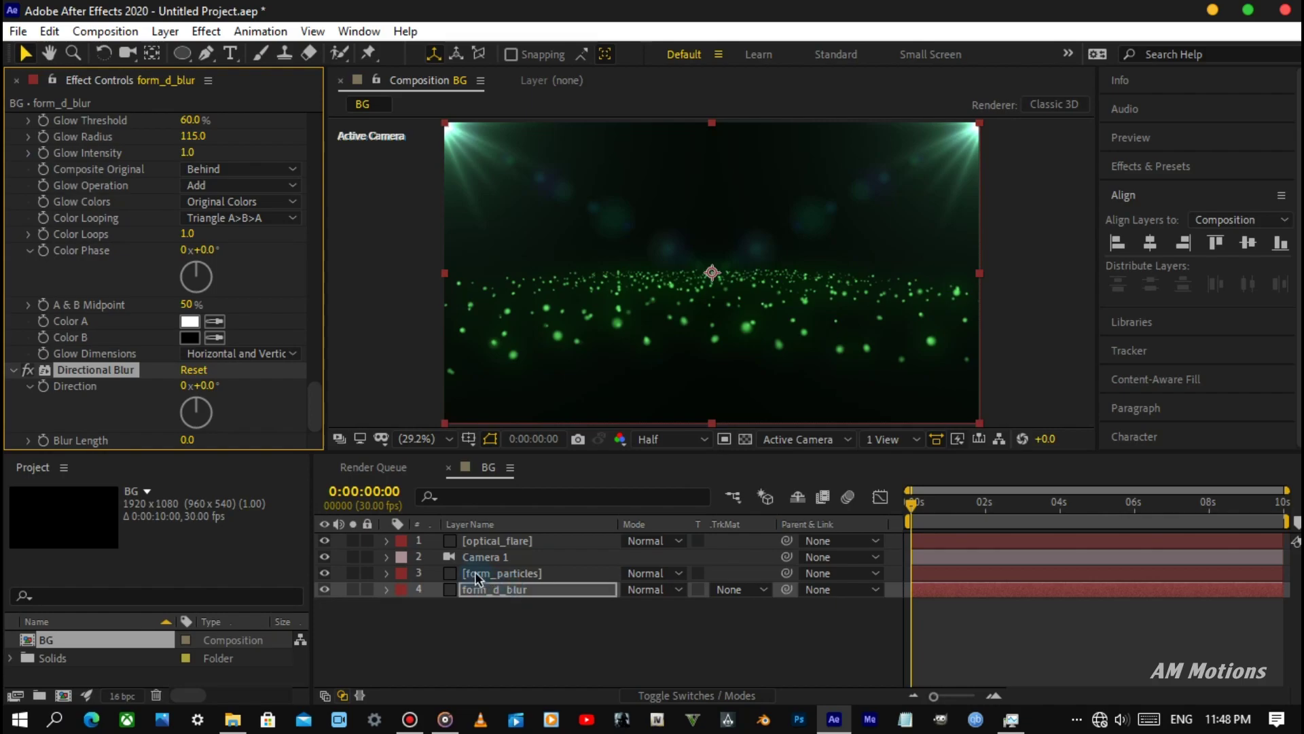
click(187, 439)
text(40)
key(Return)
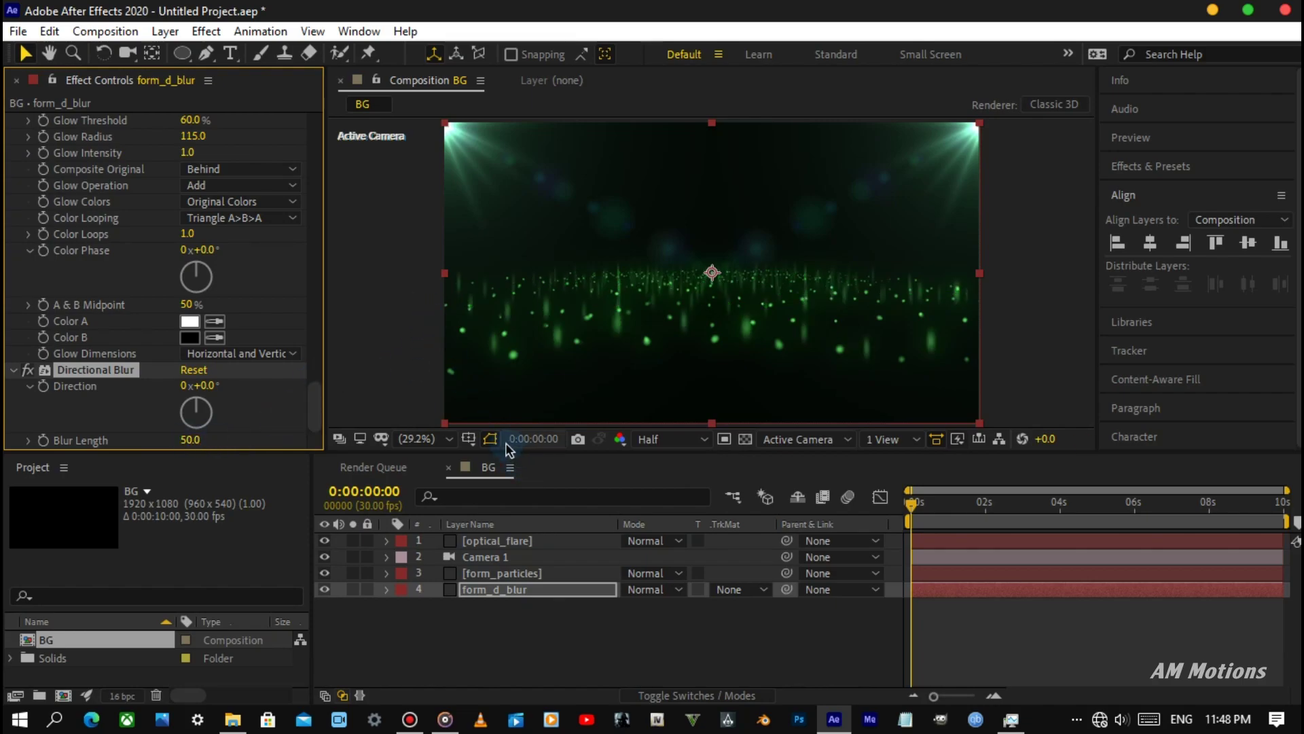
click(519, 590)
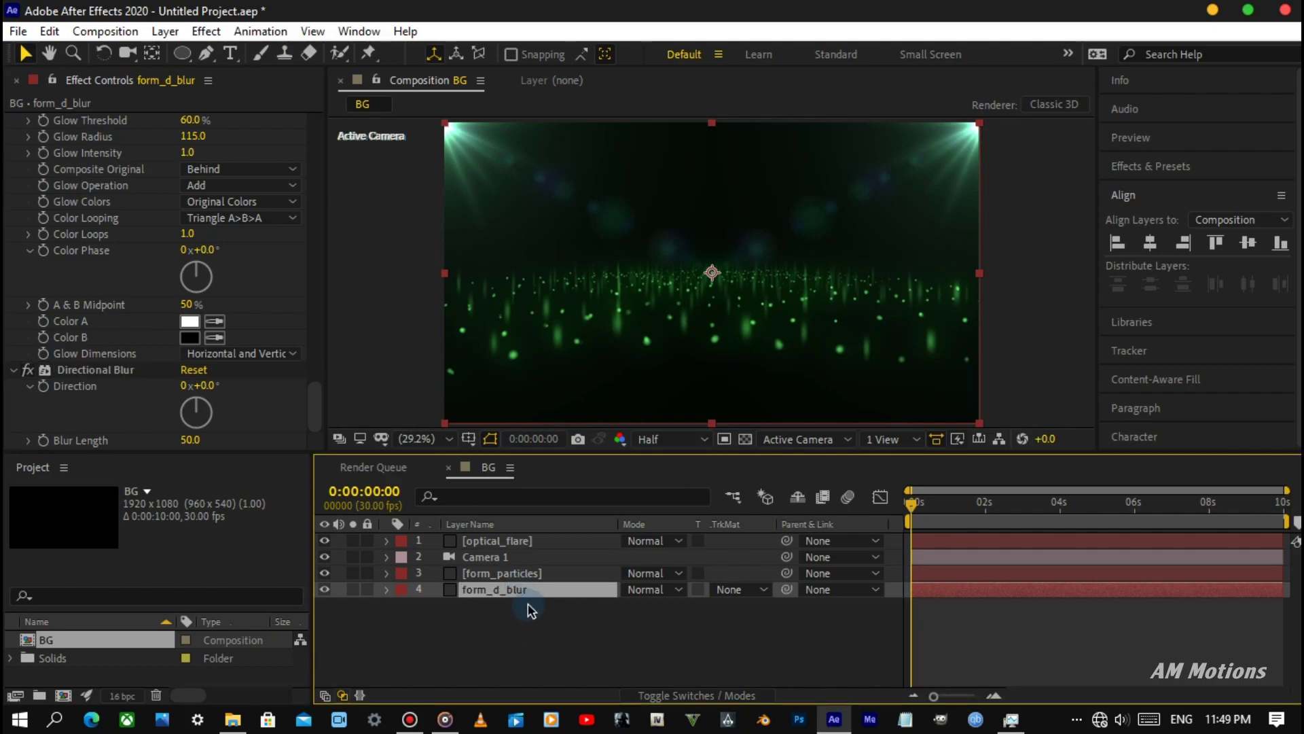
Duplicate form_d_blur, move the copy beneath it, and rename it form_d_field.
key(ctrl+d)
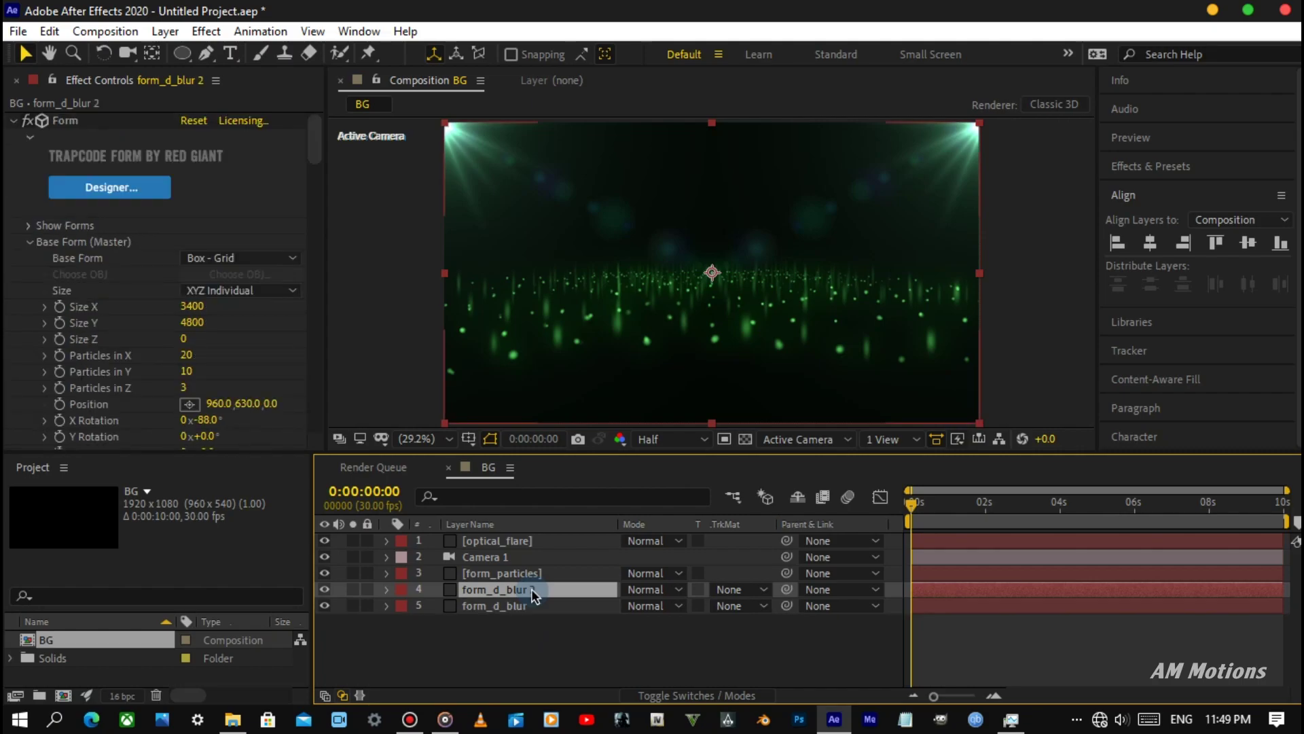
drag(515, 589, 515, 610)
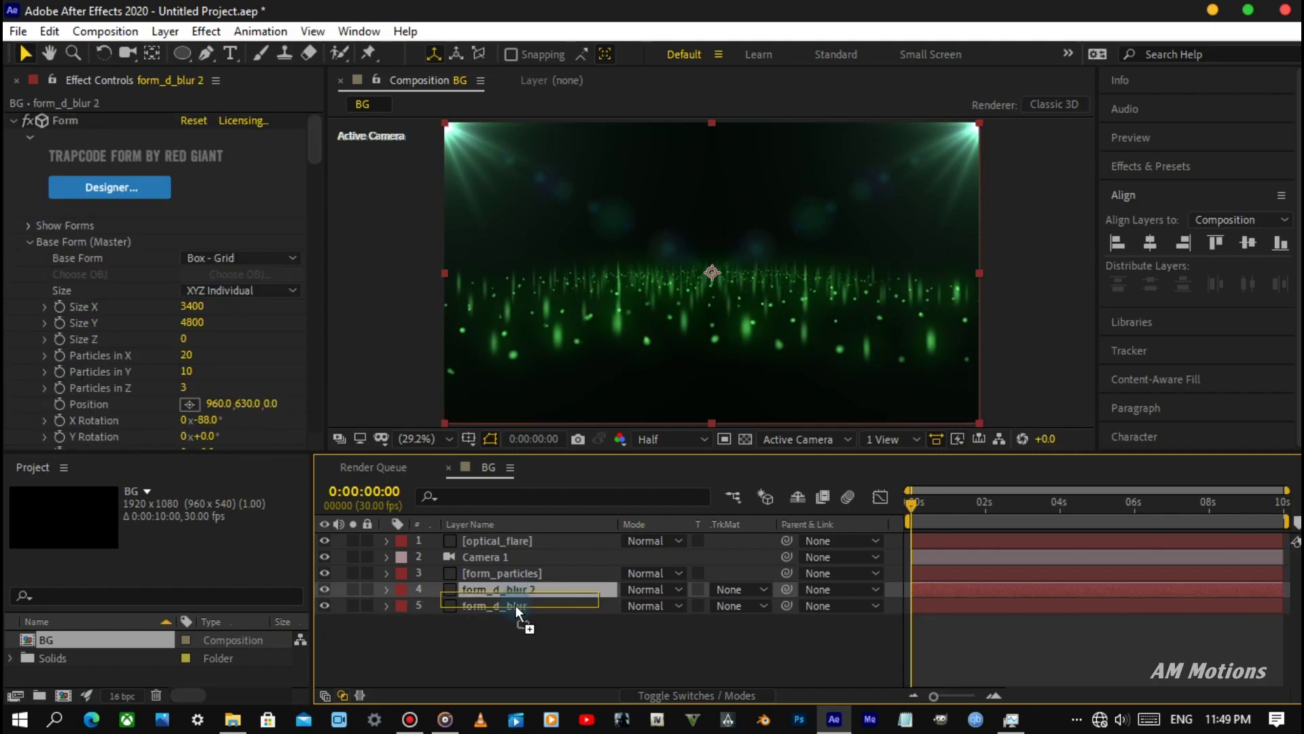
key(Return)
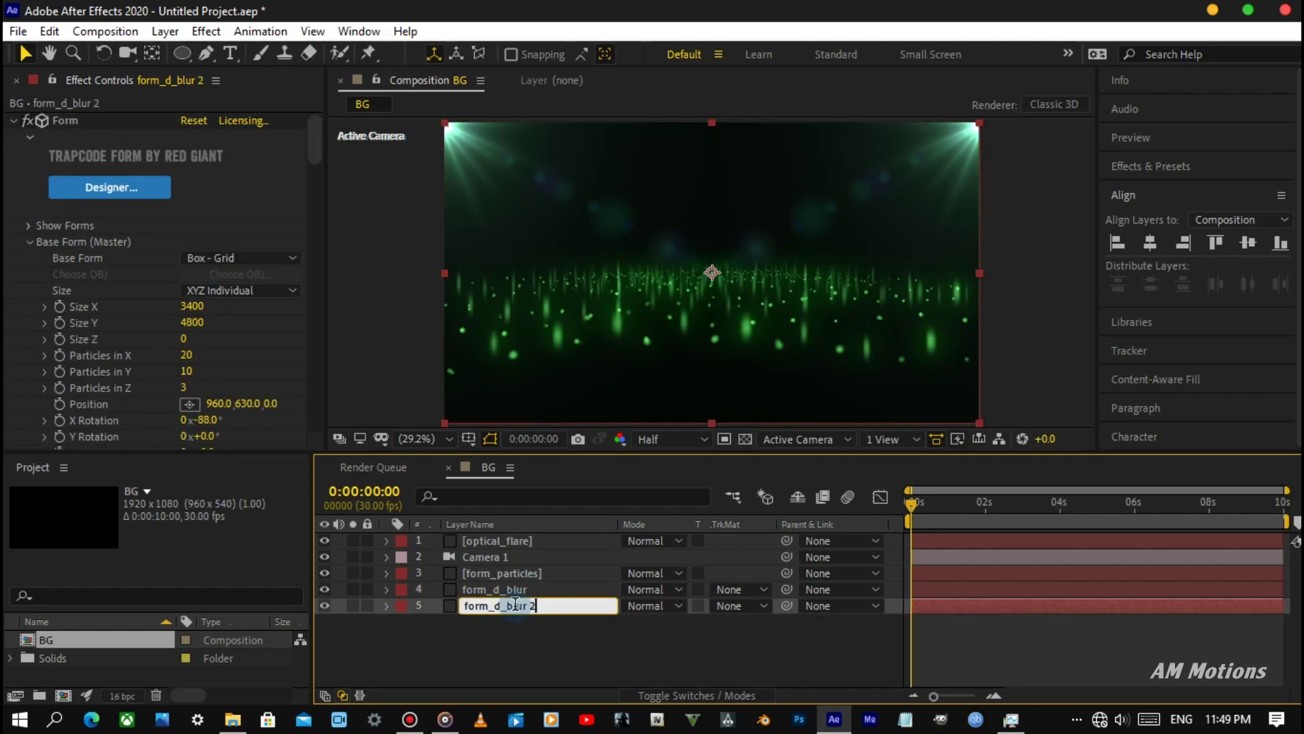
key(BackSpace)
key(BackSpace)
key(BackSpace)
key(BackSpace)
key(BackSpace)
key(BackSpace)
text(f)
text(ield)
key(Return)
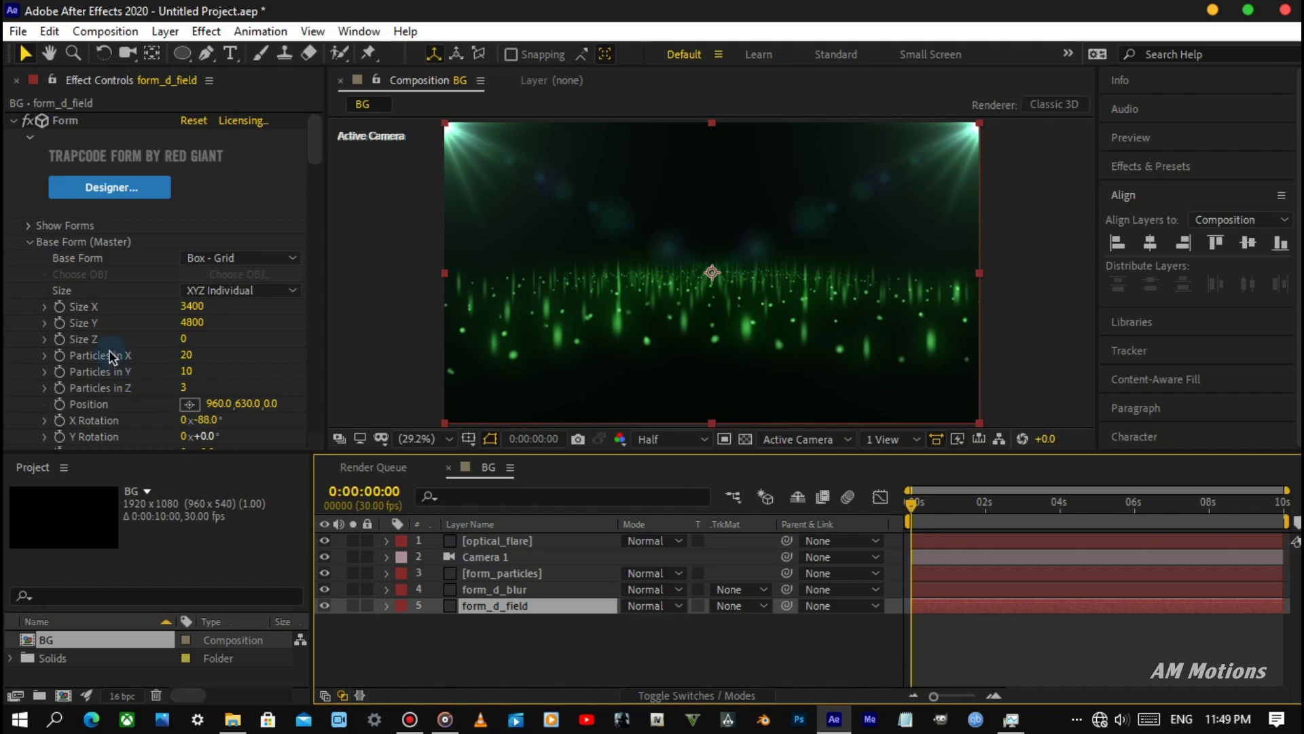
Review form_d_field's Form, Glow and Directional Blur settings in Effect Controls.
scroll(108, 350, down, 5)
scroll(102, 343, down, 5)
scroll(91, 319, down, 5)
scroll(88, 309, down, 5)
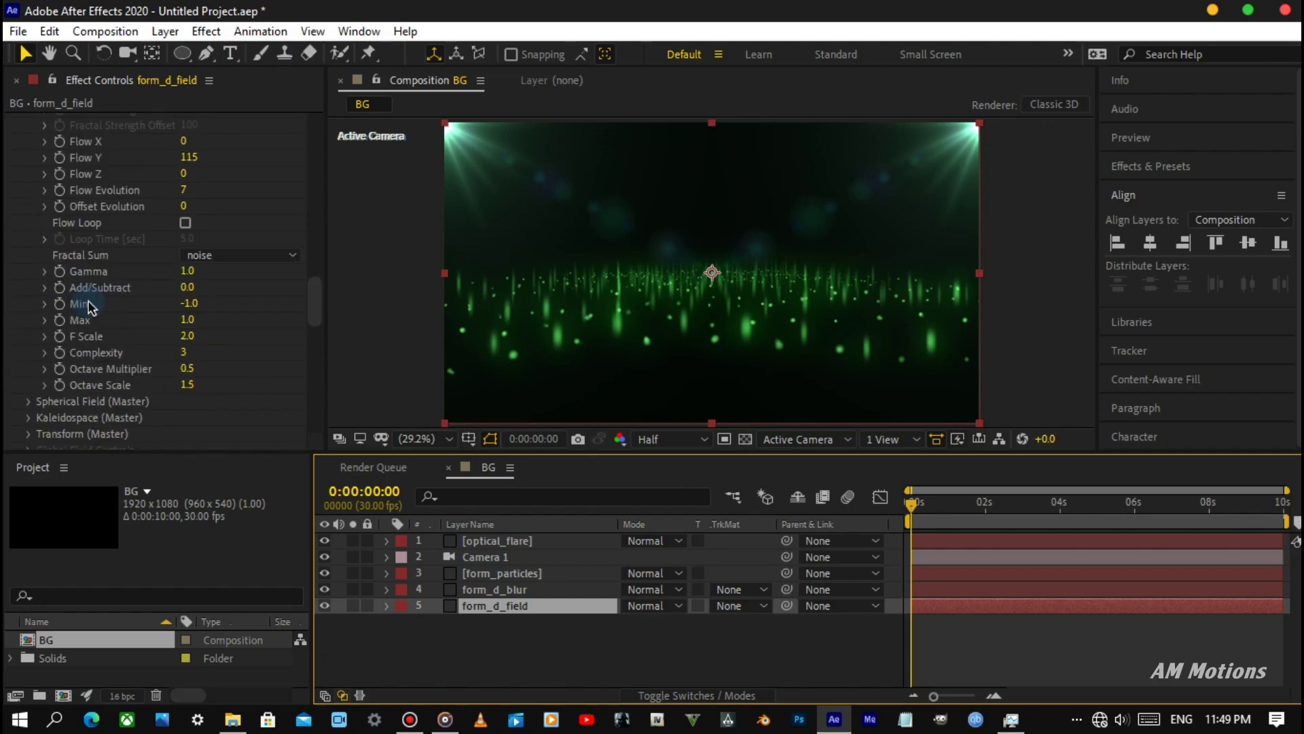
scroll(88, 305, down, 5)
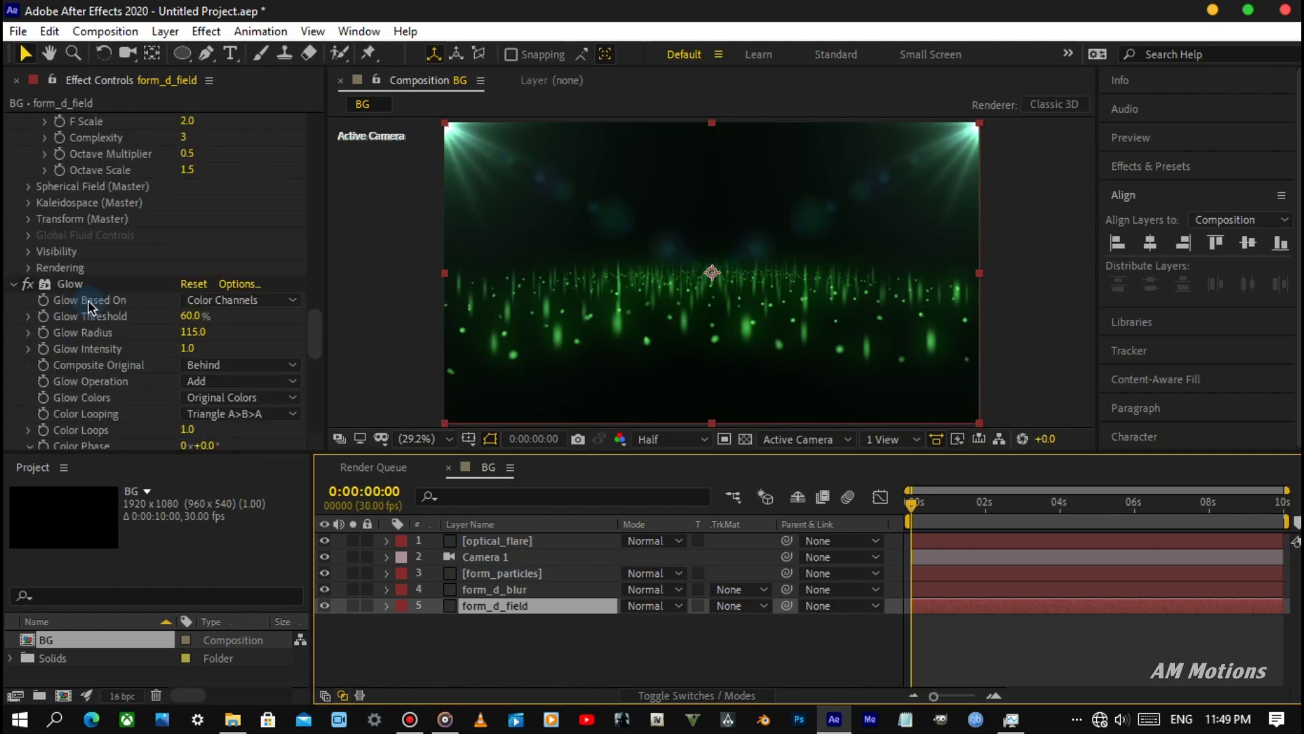
scroll(88, 306, down, 3)
click(29, 222)
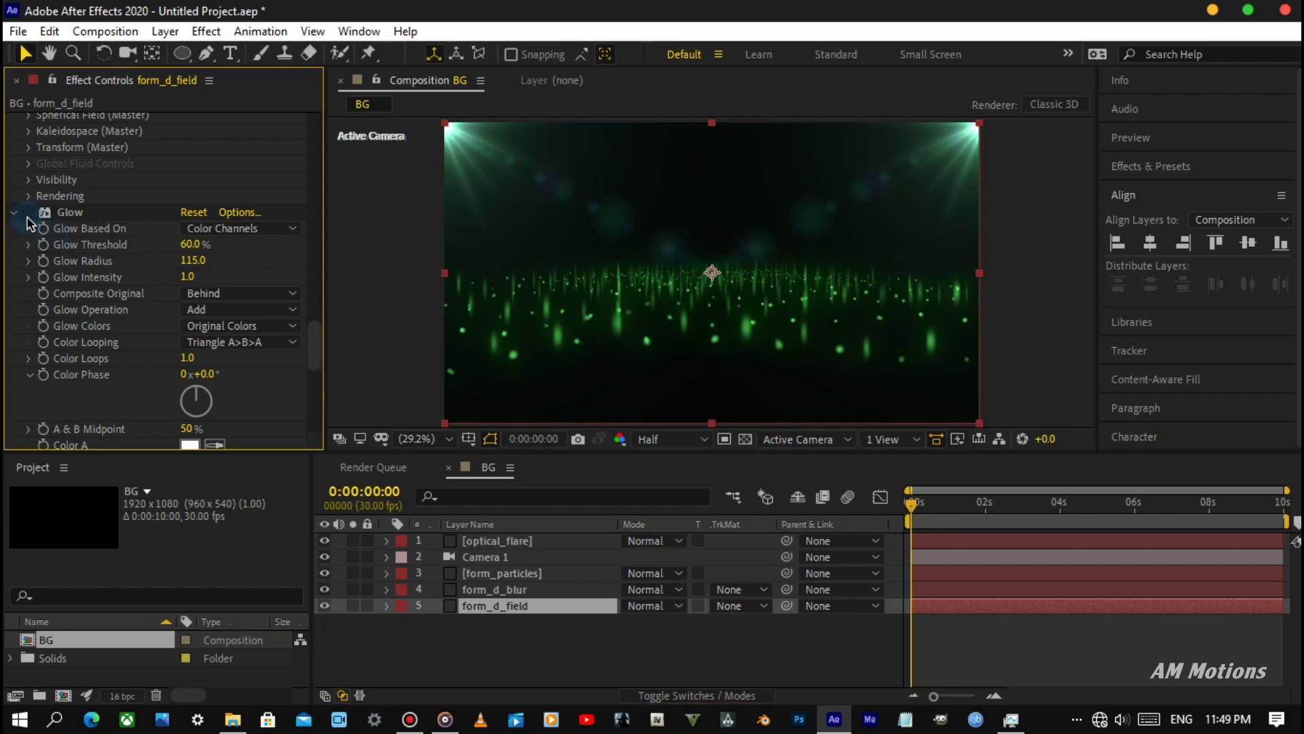
scroll(29, 222, down, 5)
scroll(34, 285, down, 4)
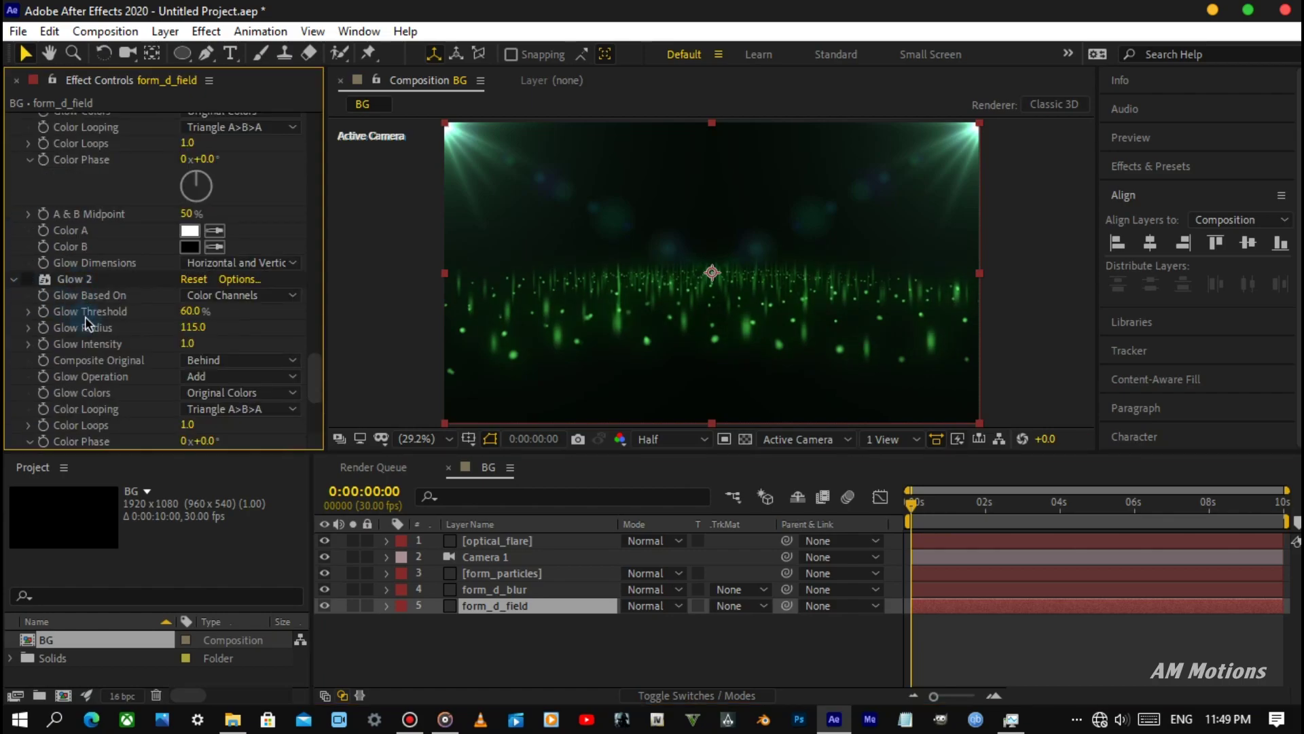
scroll(86, 322, down, 5)
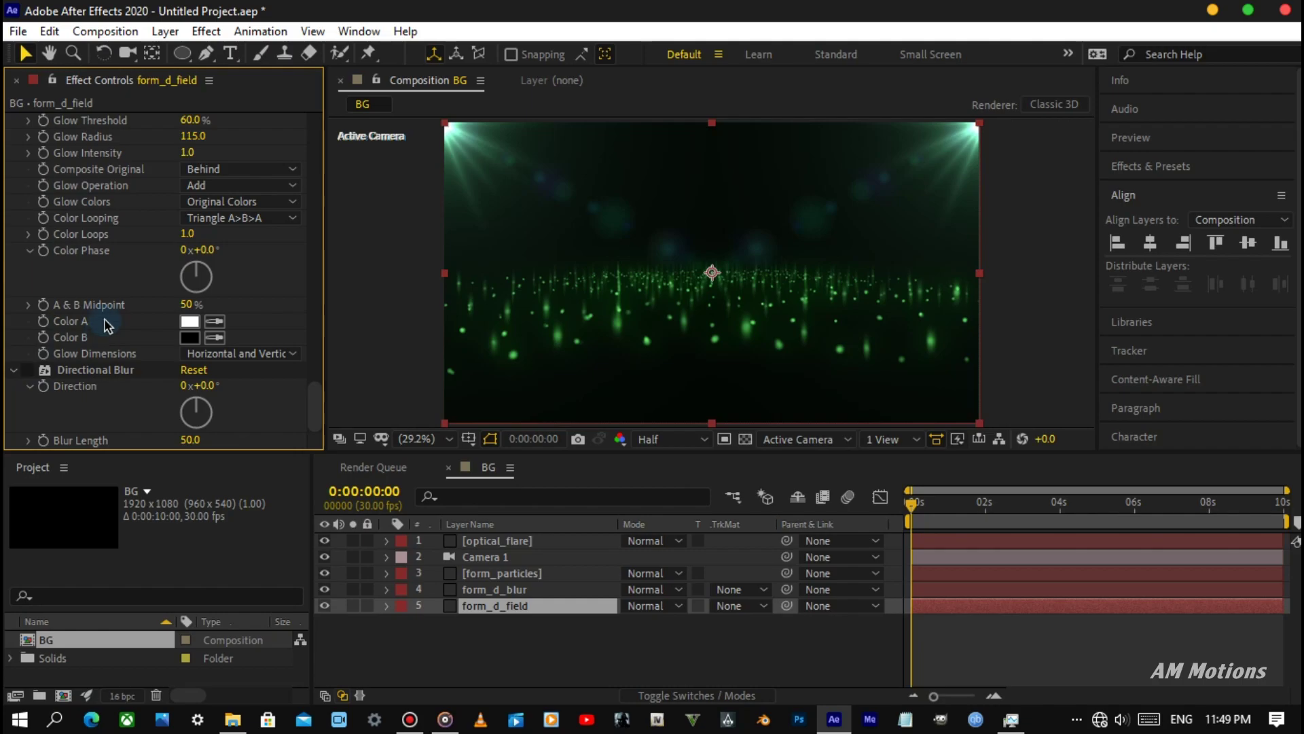
scroll(108, 319, up, 5)
scroll(109, 306, up, 5)
scroll(119, 292, up, 5)
scroll(129, 278, up, 5)
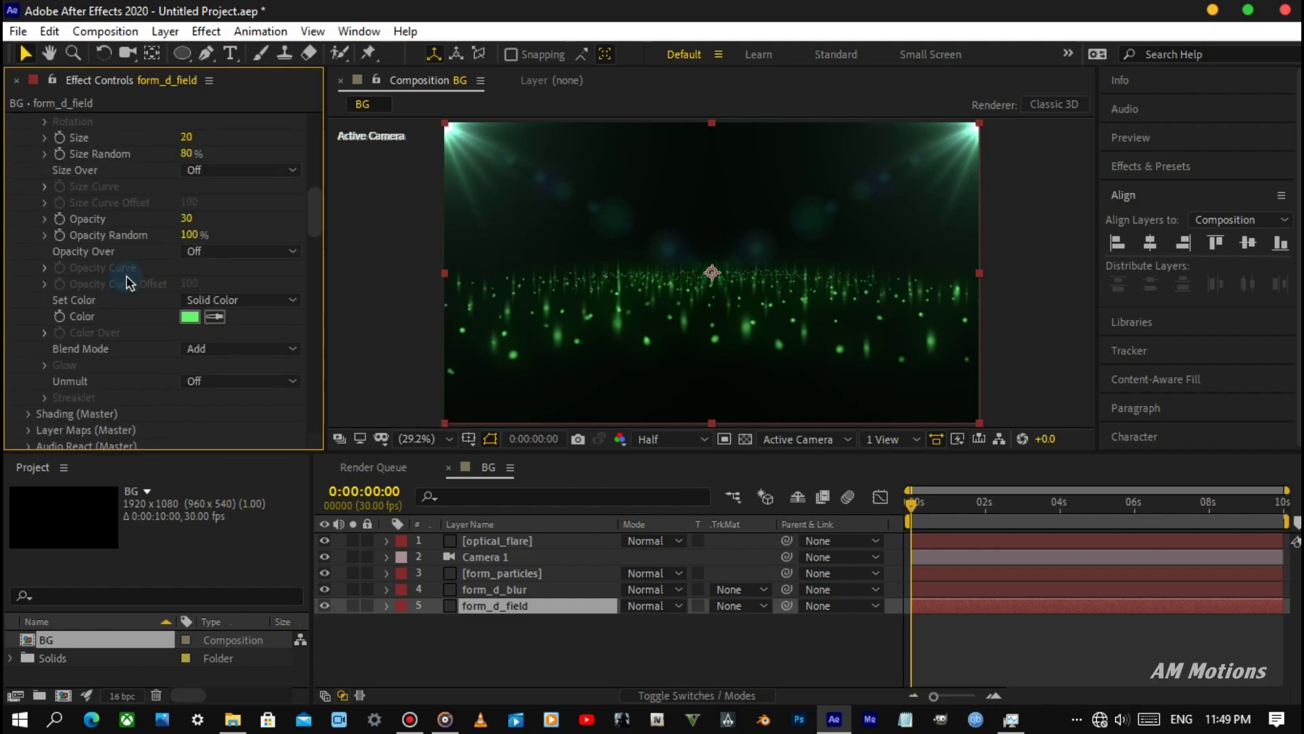
scroll(108, 282, up, 5)
scroll(101, 288, up, 5)
scroll(104, 289, up, 2)
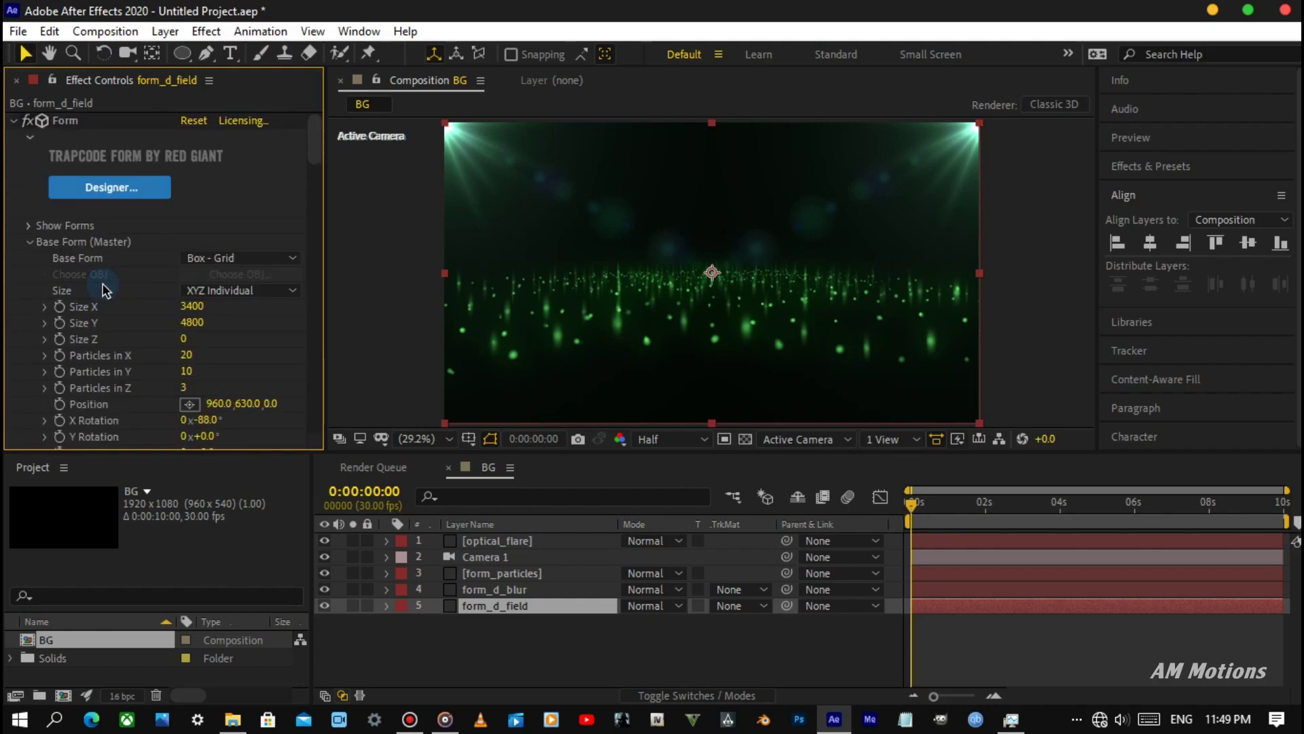
Set form_d_field's Form grid to 250 particles in X and 200 in Y.
click(192, 307)
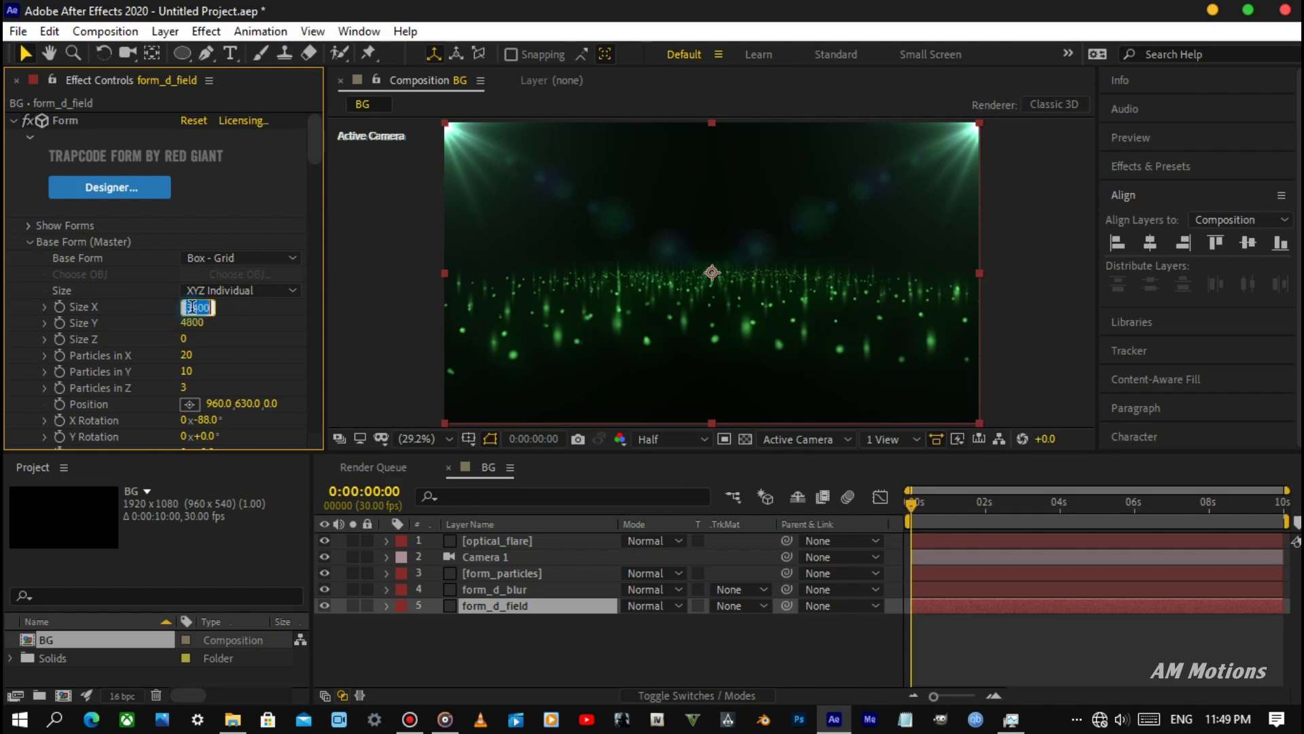
click(190, 353)
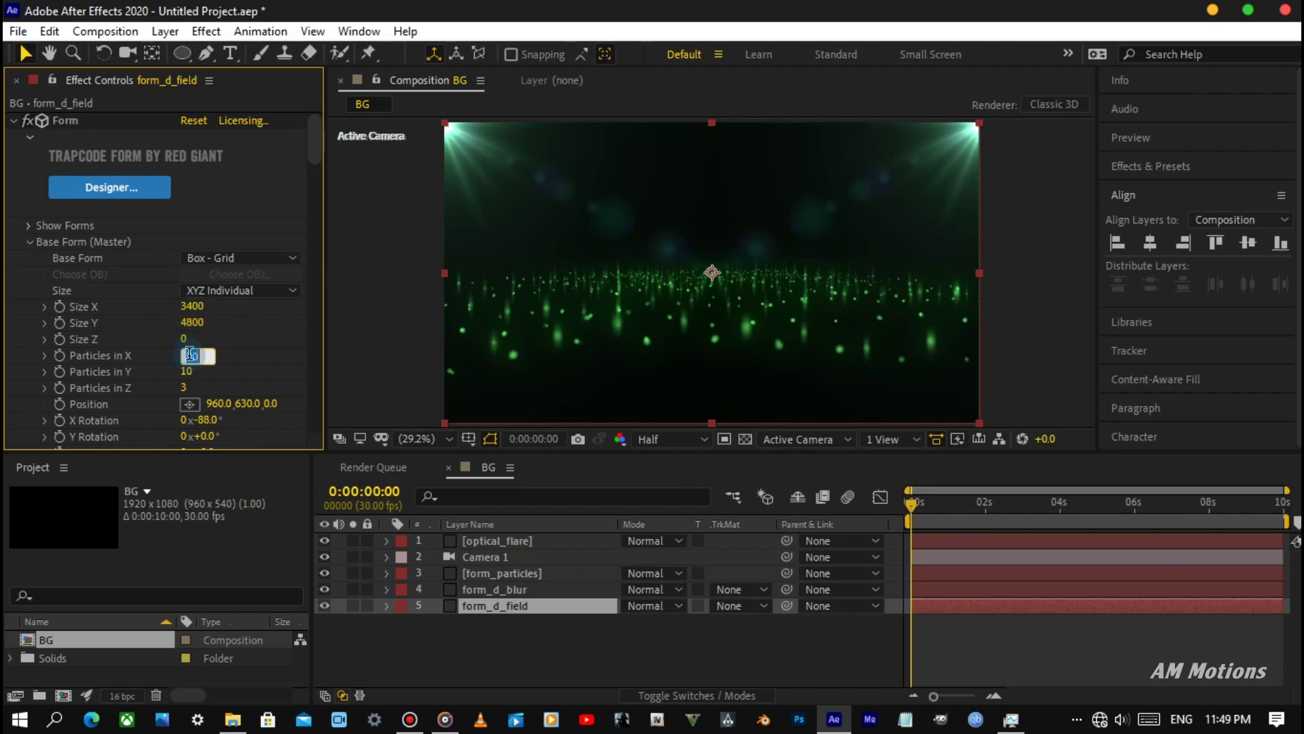
text(250)
key(Return)
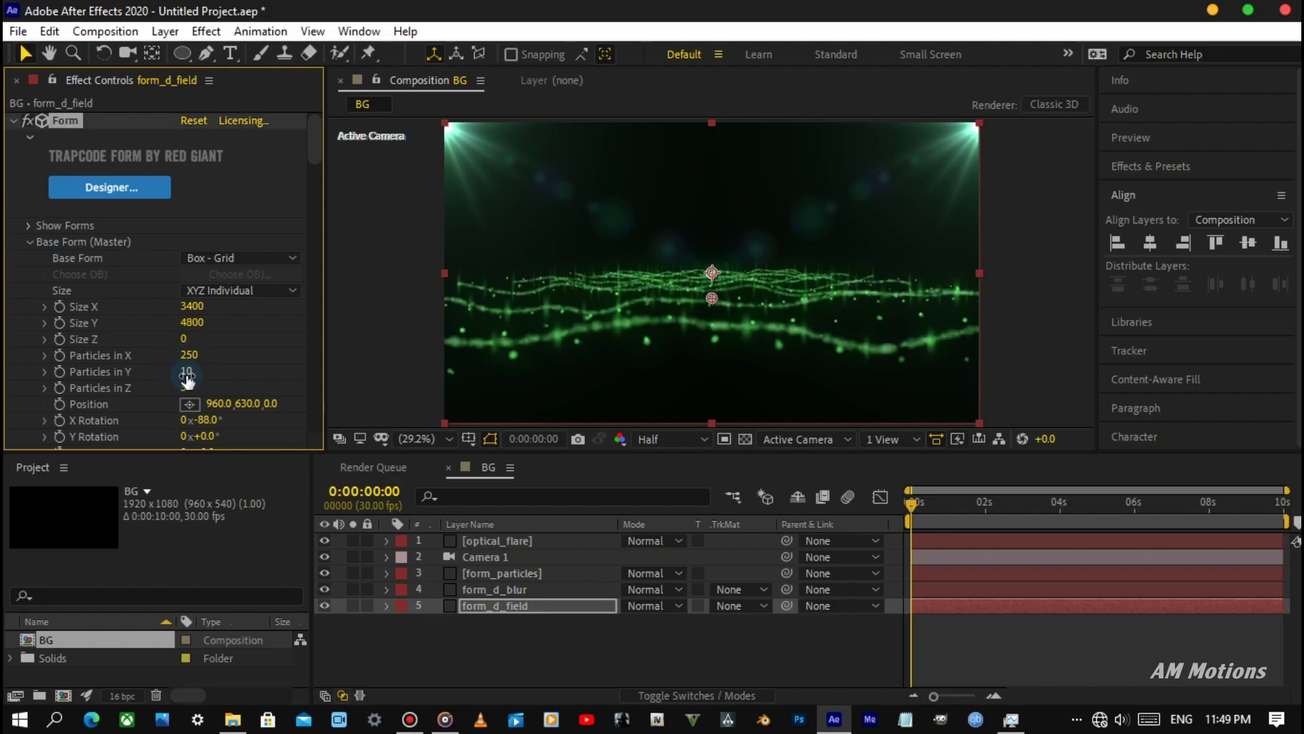
click(188, 372)
text(200)
key(Return)
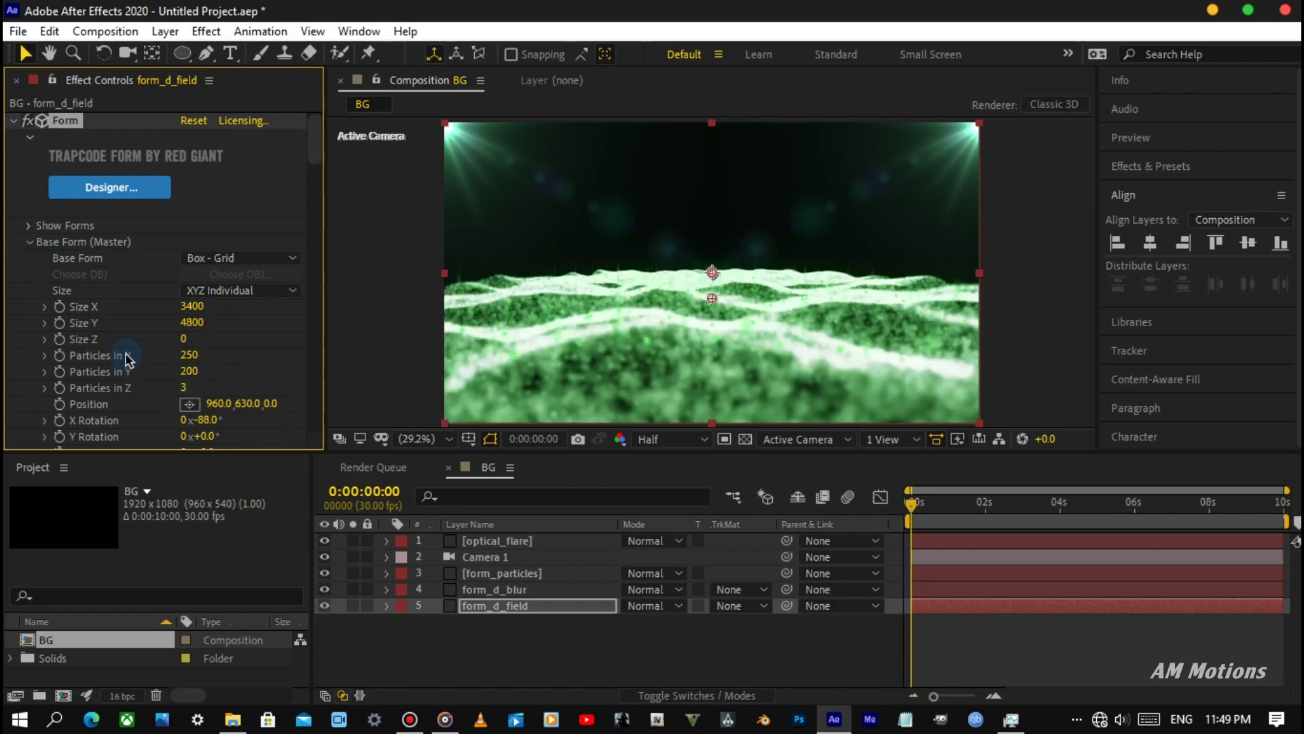
Set the particle size to 1, leaving Sphere Feather at 40.
scroll(128, 360, down, 1)
scroll(128, 360, down, 1)
scroll(128, 360, down, 2)
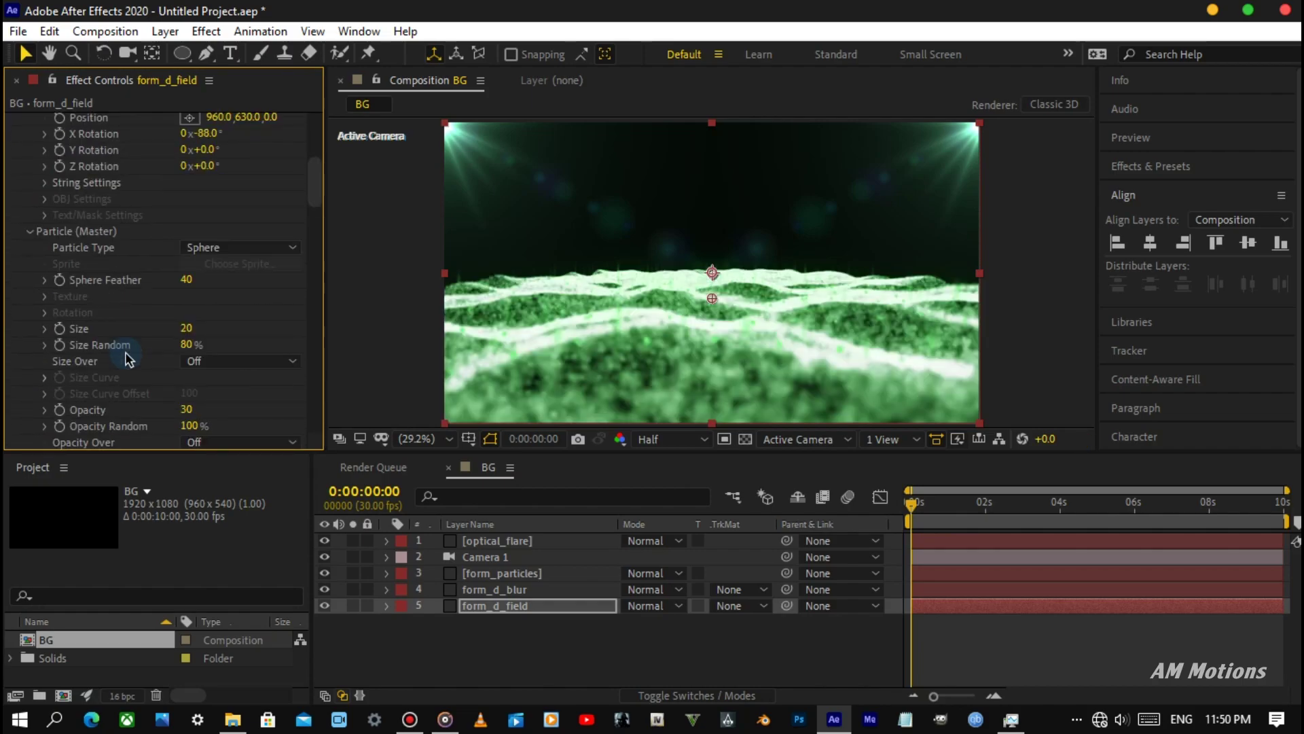
click(186, 329)
text(1)
key(Return)
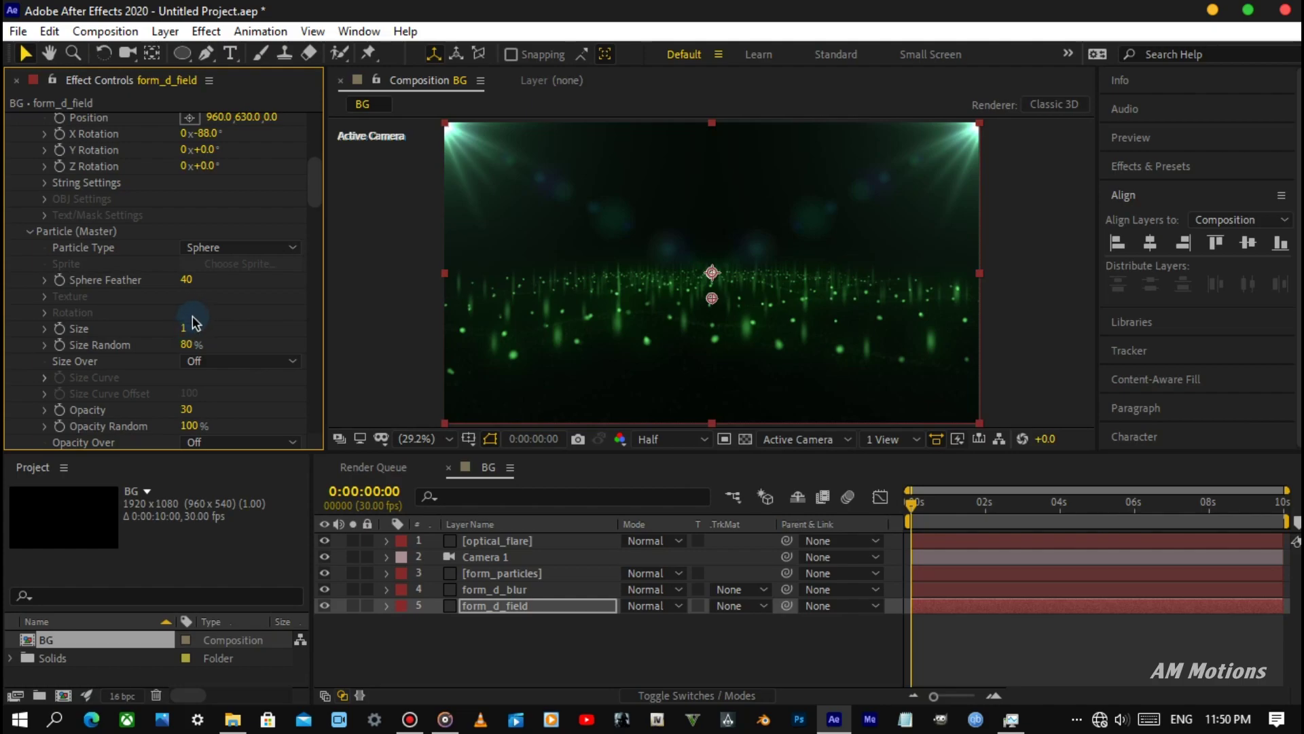
click(186, 281)
key(Return)
Tilt the Form grid to an X Rotation of −90°.
scroll(127, 271, up, 2)
click(207, 205)
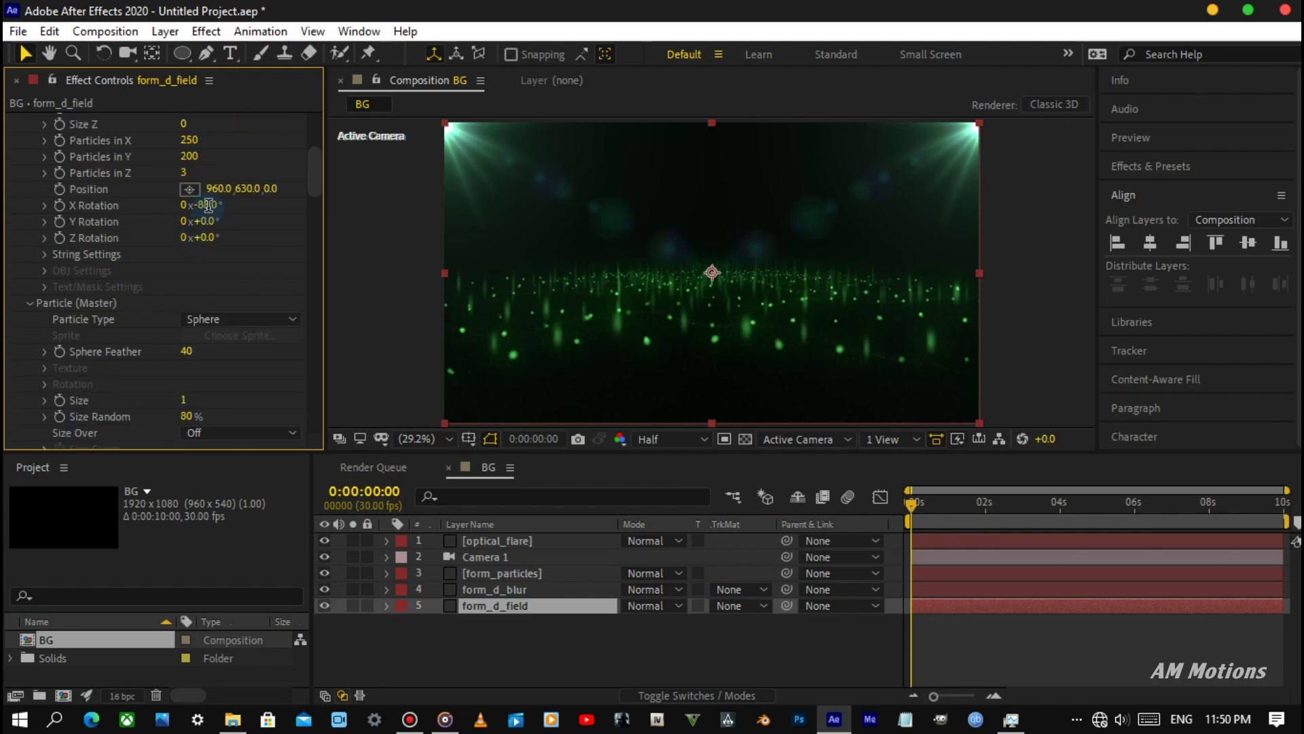
text(-90)
key(Return)
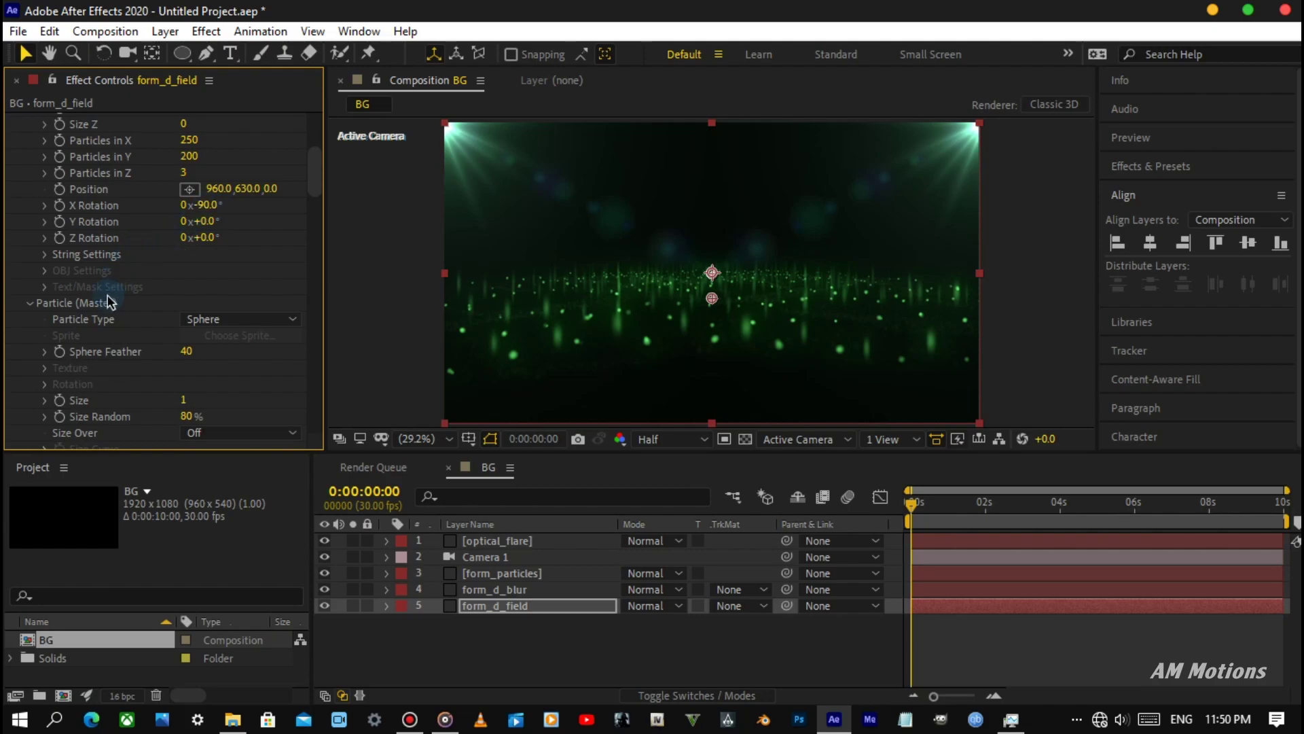
scroll(108, 303, up, 1)
scroll(108, 303, down, 2)
scroll(109, 294, down, 8)
scroll(108, 294, down, 8)
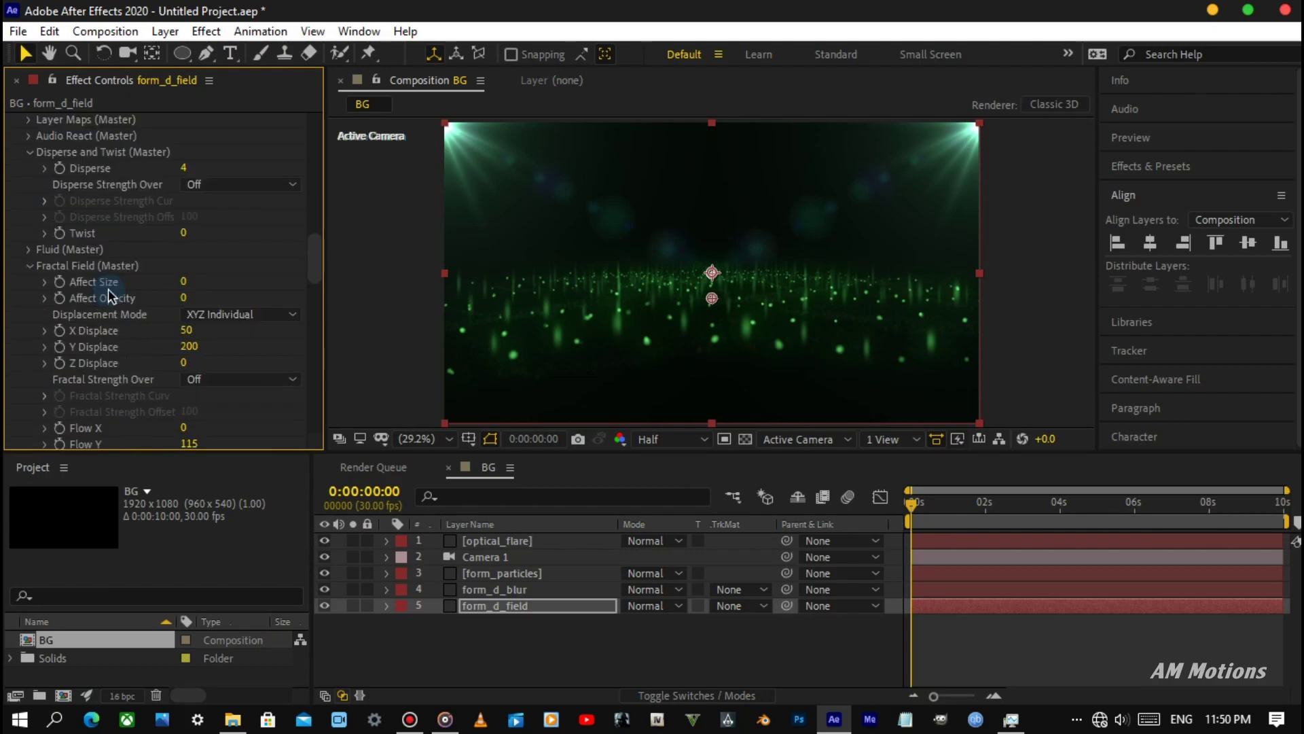
scroll(108, 295, down, 4)
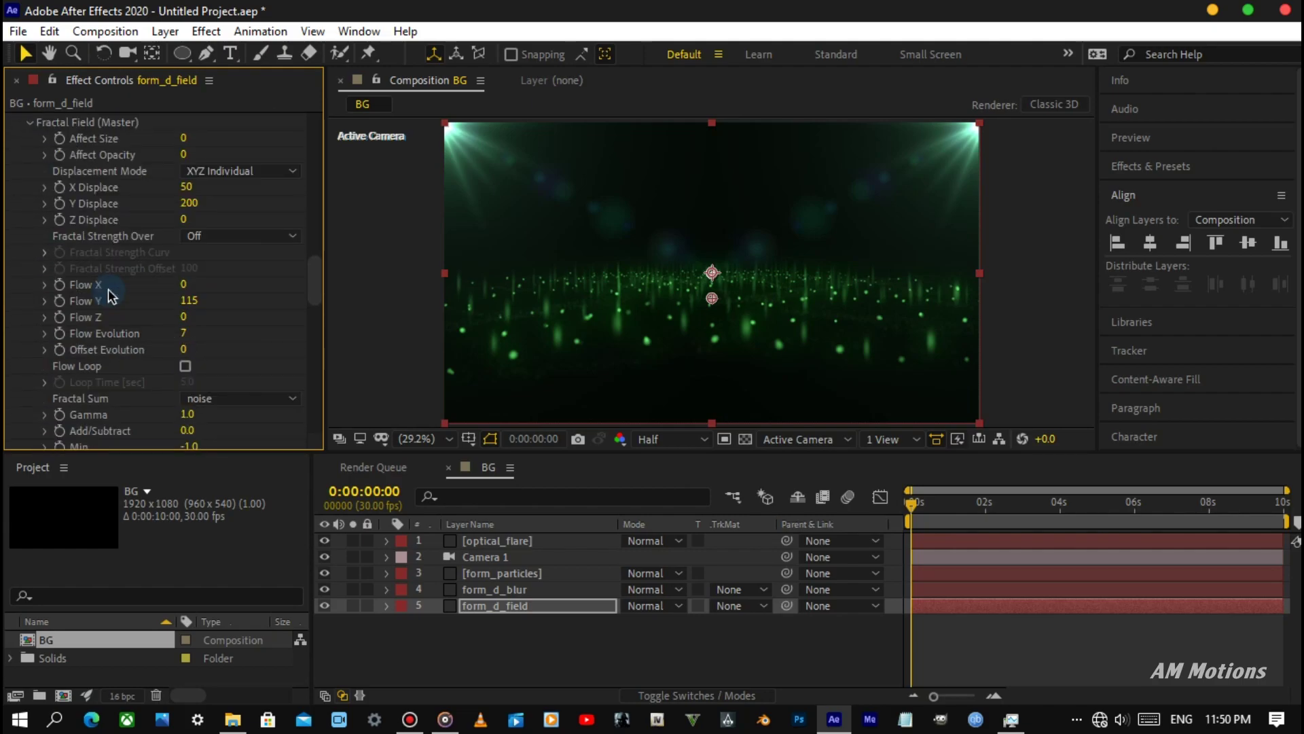
scroll(108, 291, down, 10)
scroll(108, 291, down, 4)
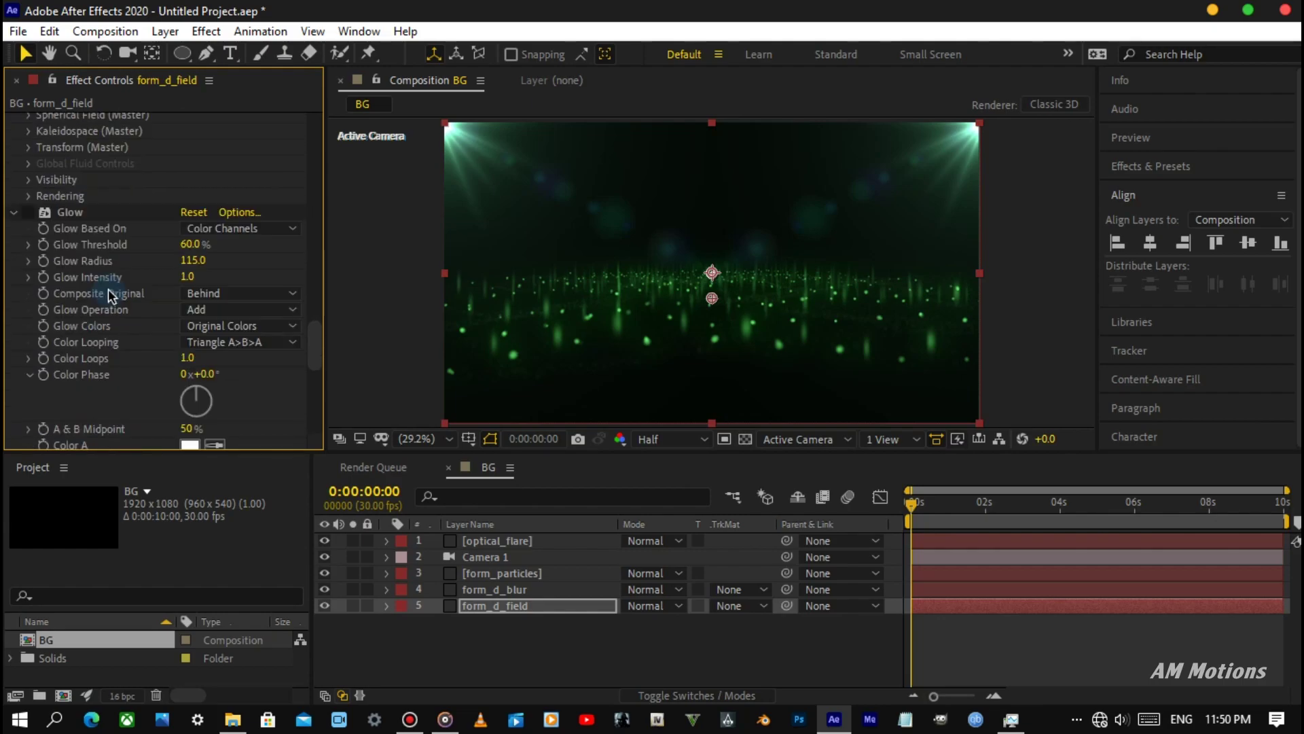
Duplicate form_d_field, place the copy below it, and rename it form_d_field_glow.
click(481, 605)
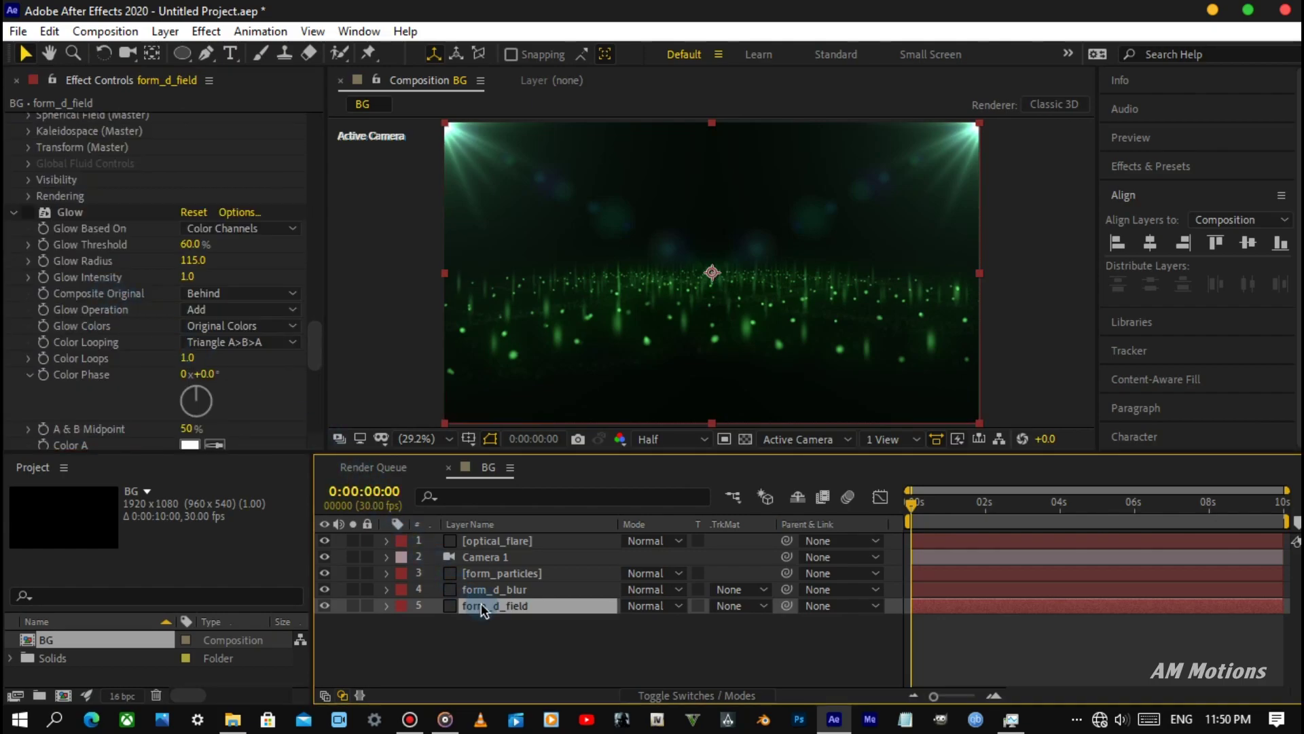
key(ctrl+d)
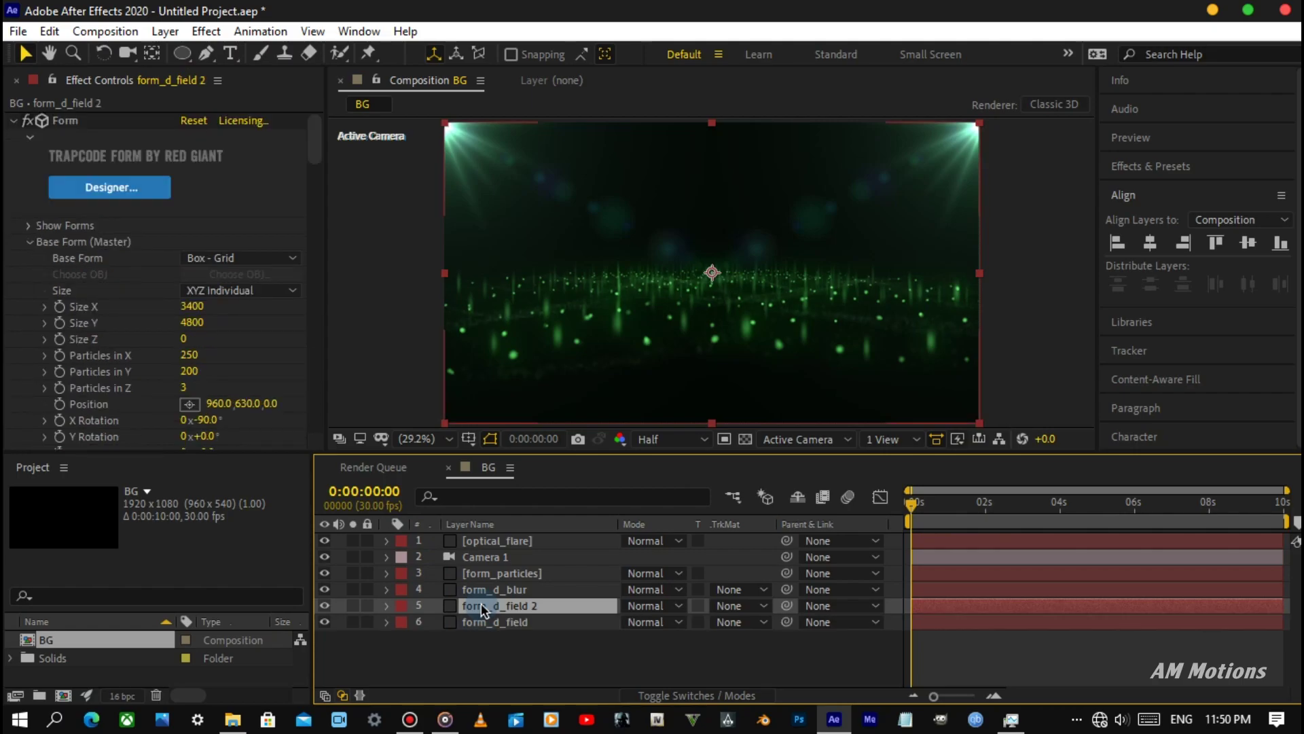
key(Return)
drag(491, 621, 499, 632)
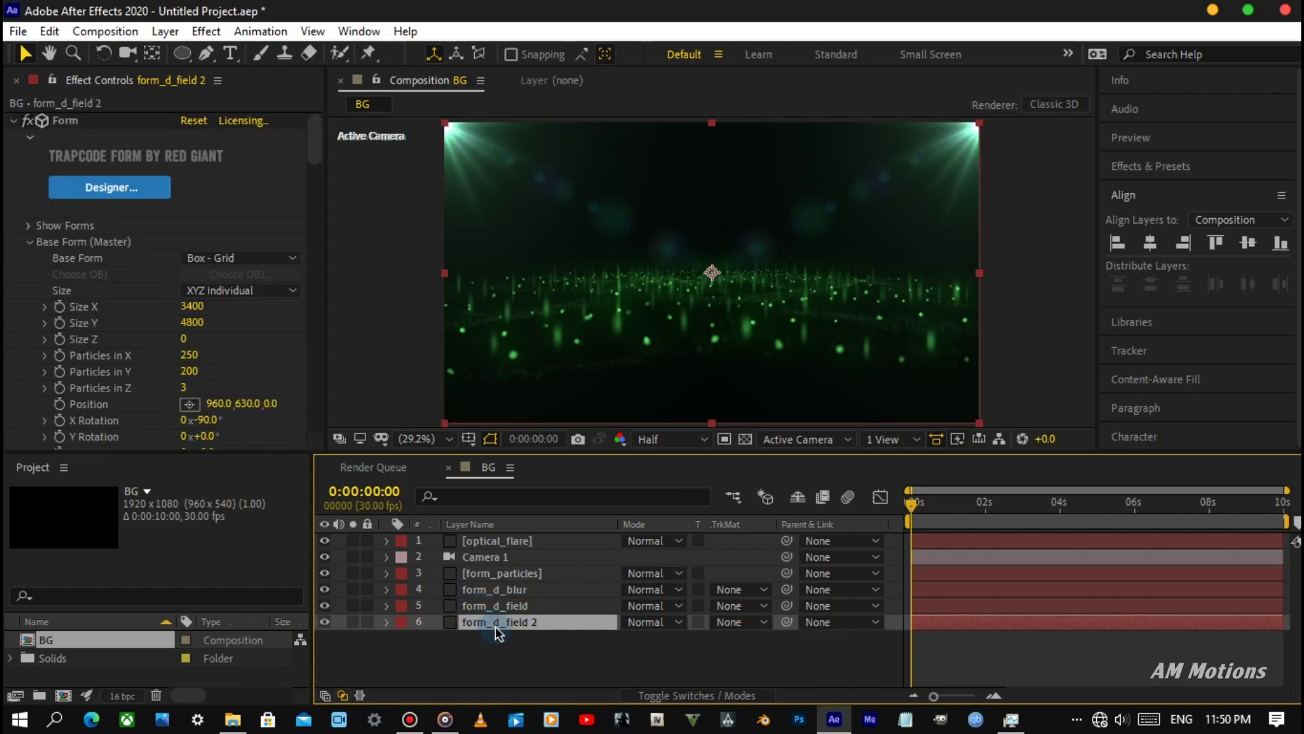
key(Return)
key(Right)
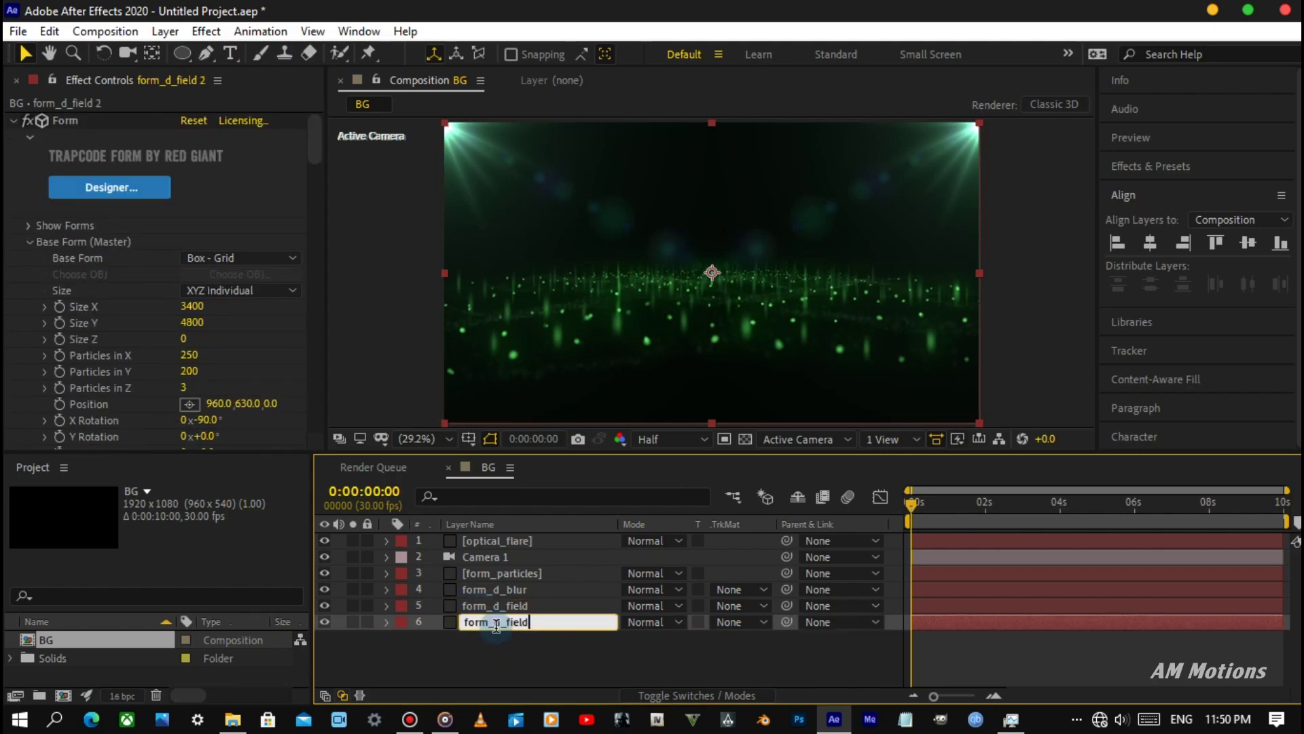
key(BackSpace)
text(glow)
key(Return)
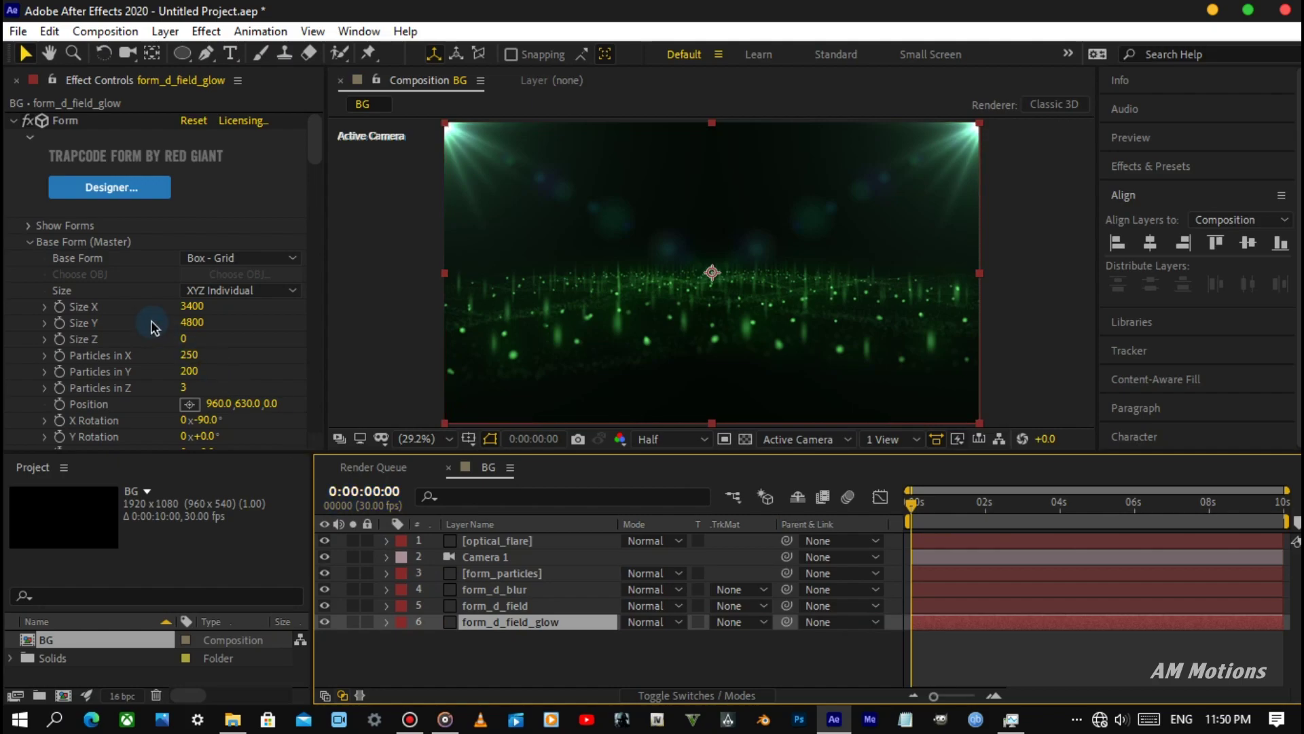
Set the copy's Form grid to 1300×4800 size with 30×370 particles.
scroll(151, 322, down, 2)
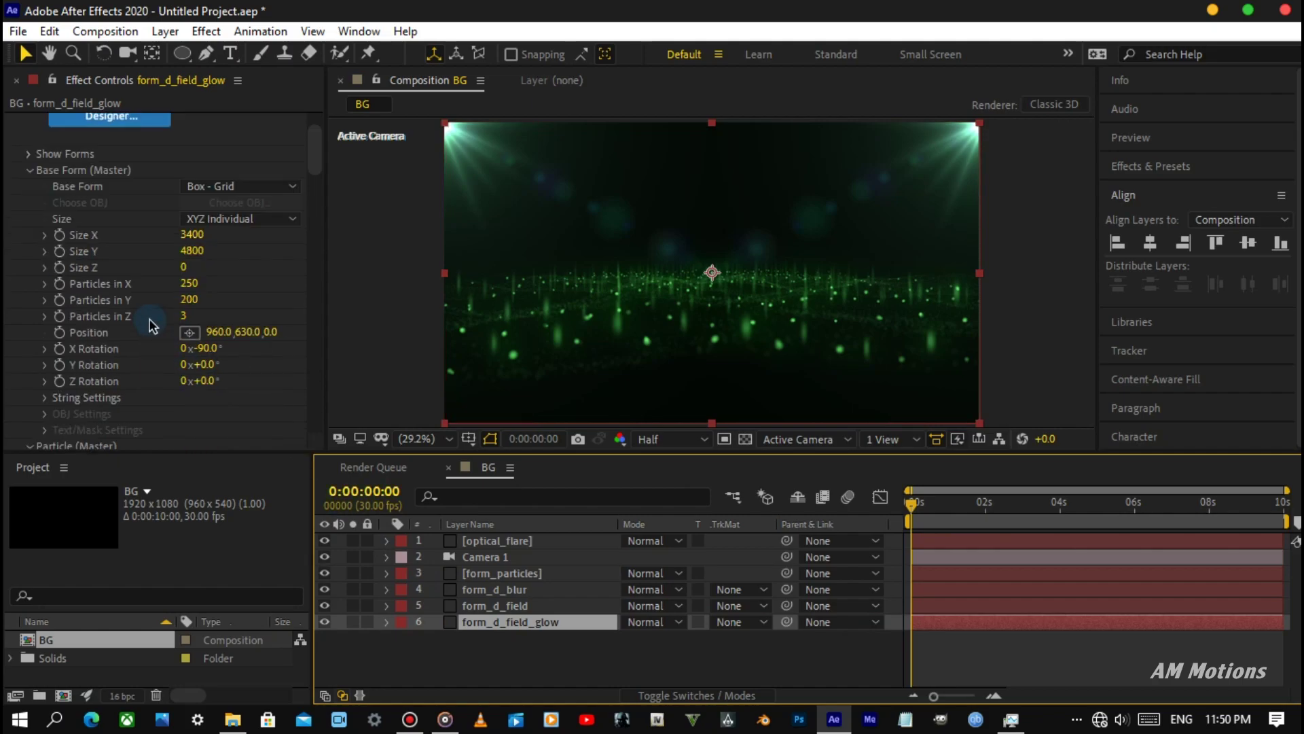
click(195, 235)
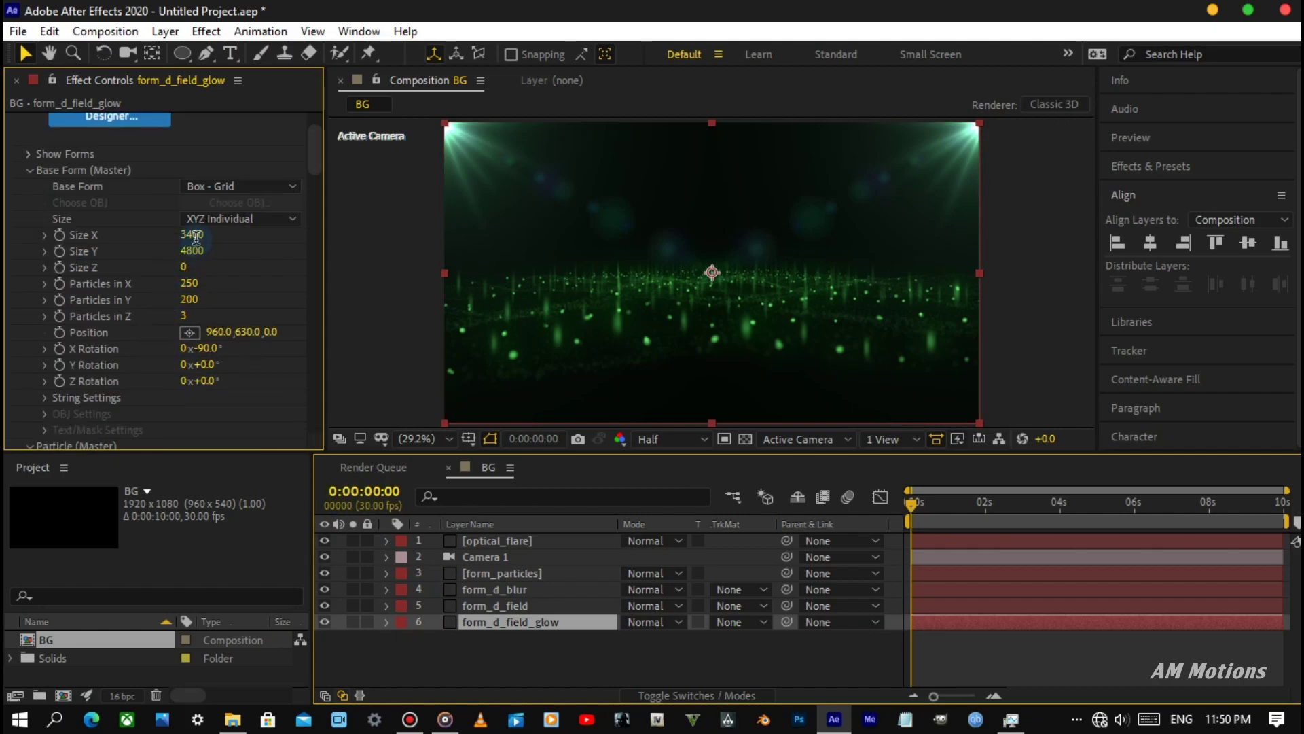
click(196, 236)
text(1300)
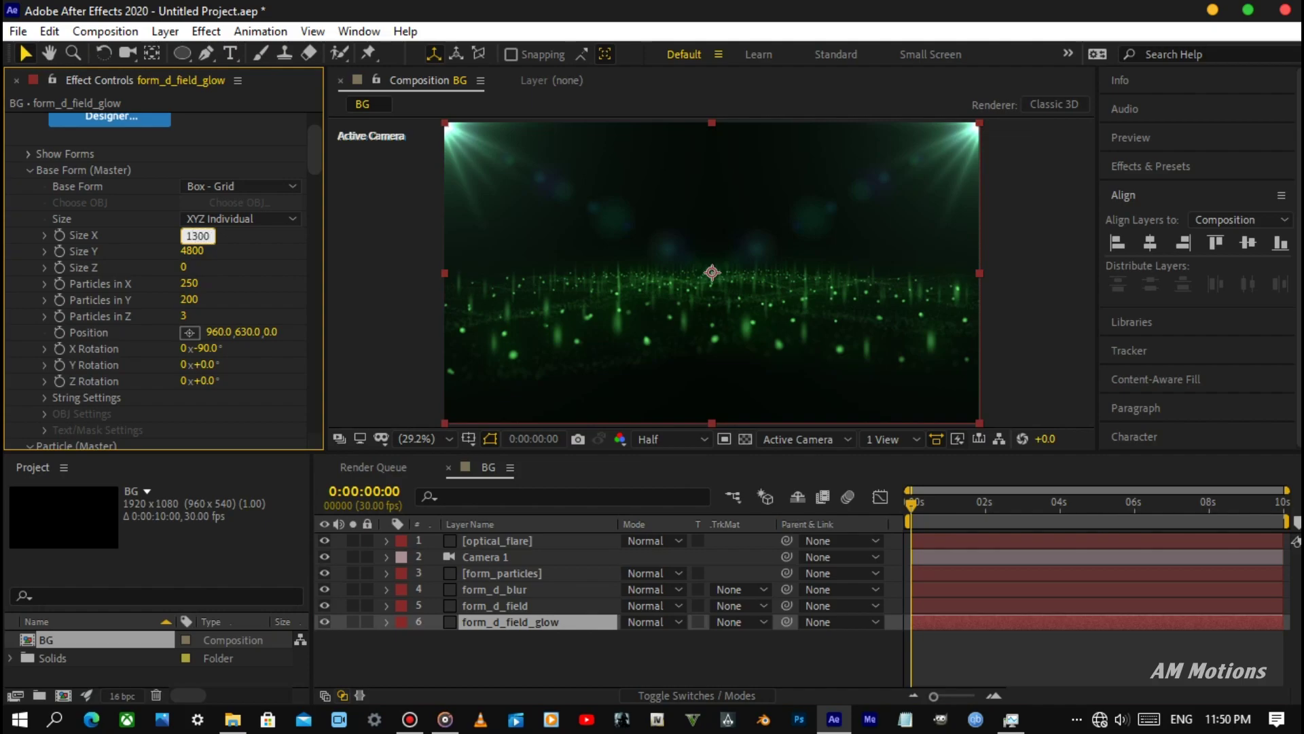
key(Return)
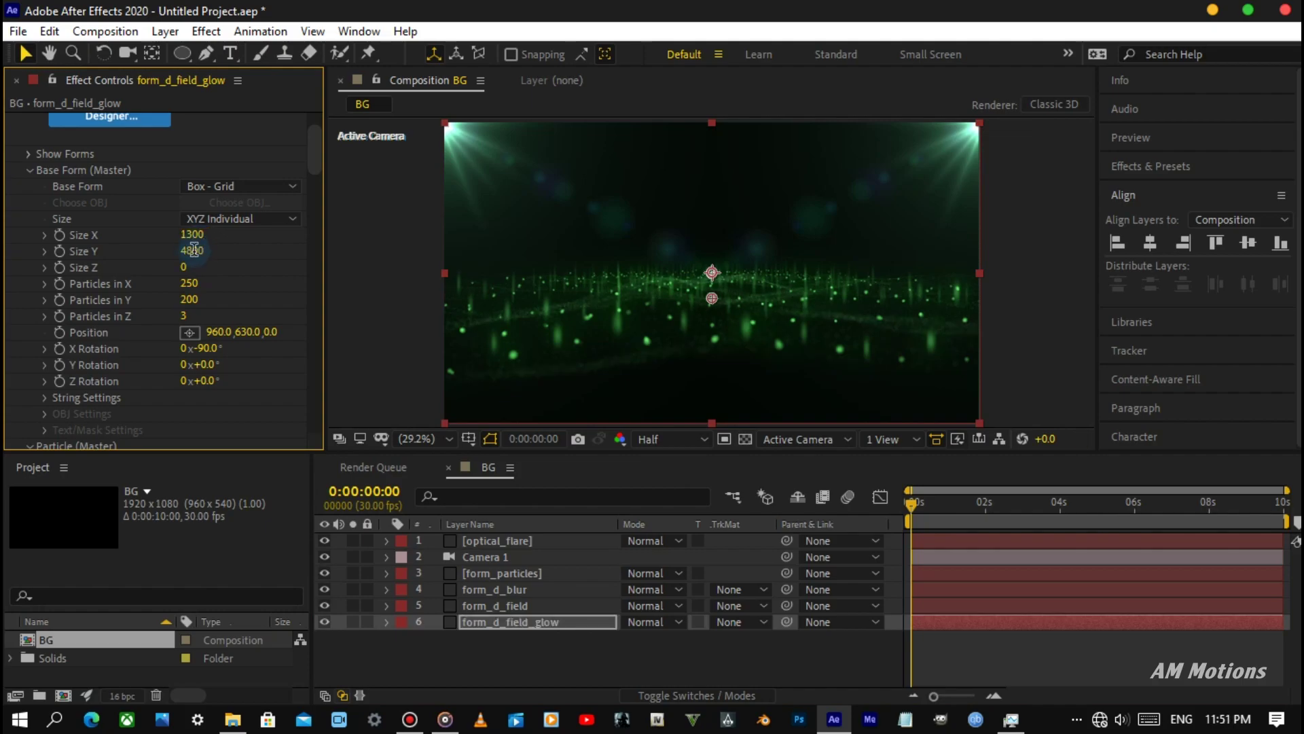
click(195, 250)
text(4800)
key(Return)
click(188, 283)
text(30)
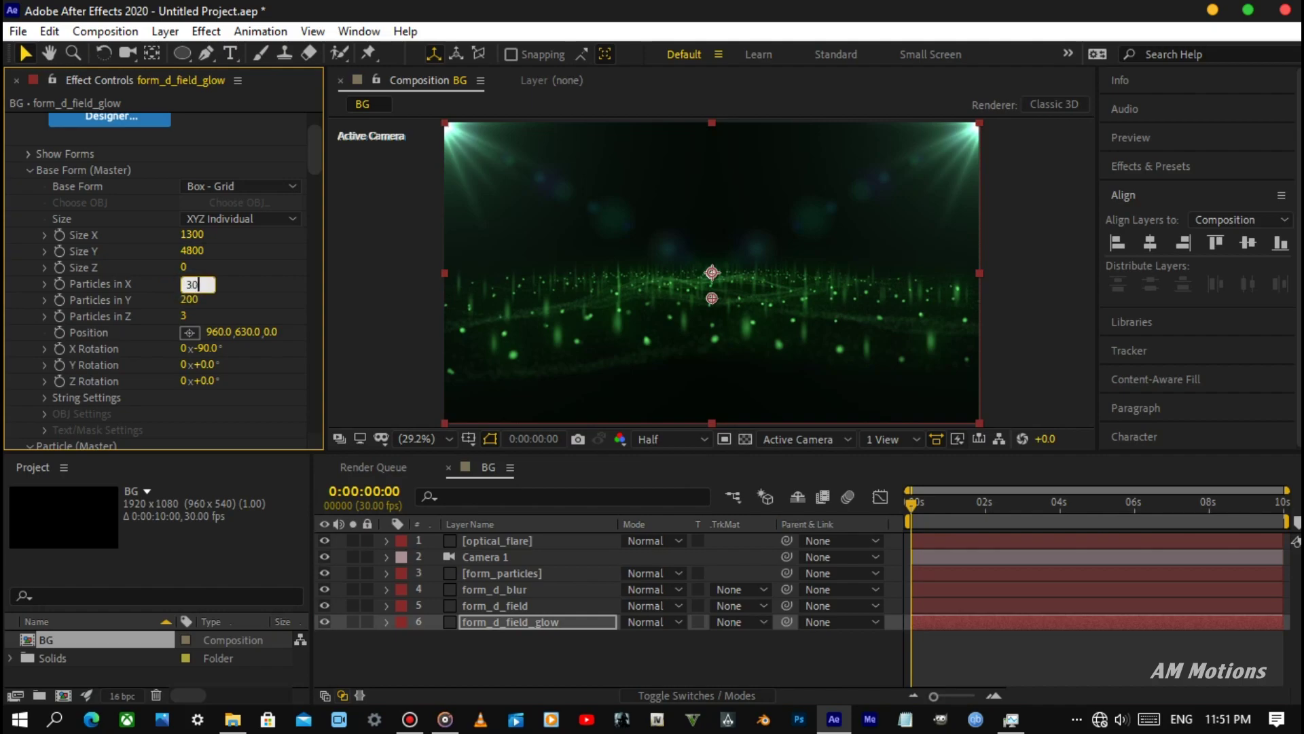
key(Return)
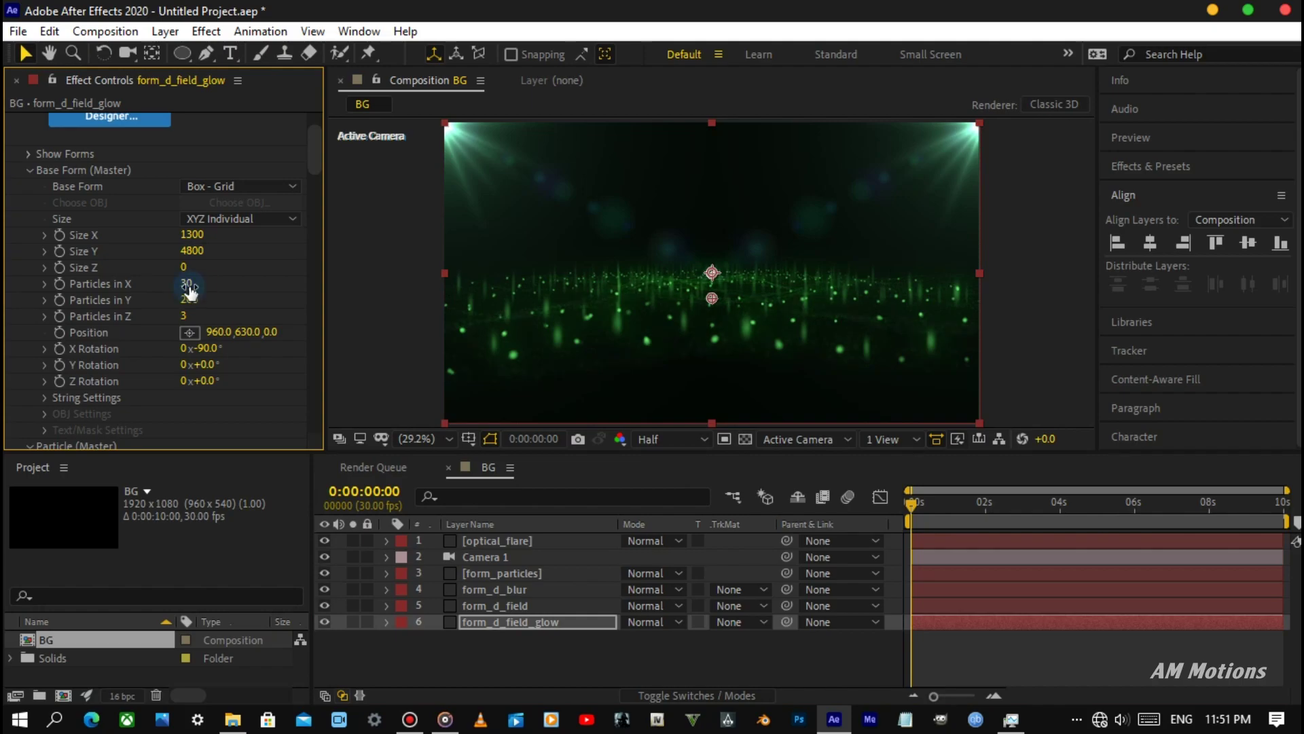
click(187, 300)
text(370)
key(Return)
Move the Form position's vertical value to 670.
scroll(204, 303, down, 4)
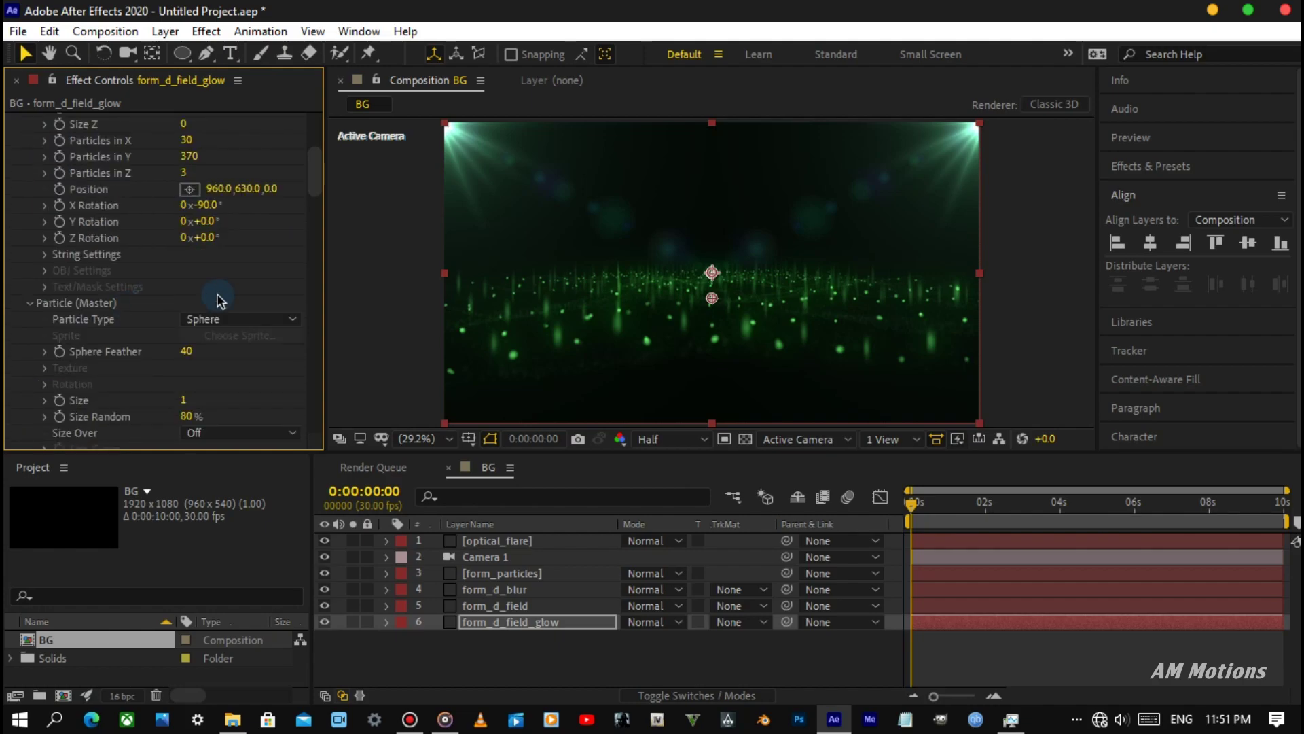
click(248, 189)
text(67)
text(0)
key(Return)
Set particle size 1.5 with Size Random and Opacity Random both at 0%.
scroll(170, 281, down, 4)
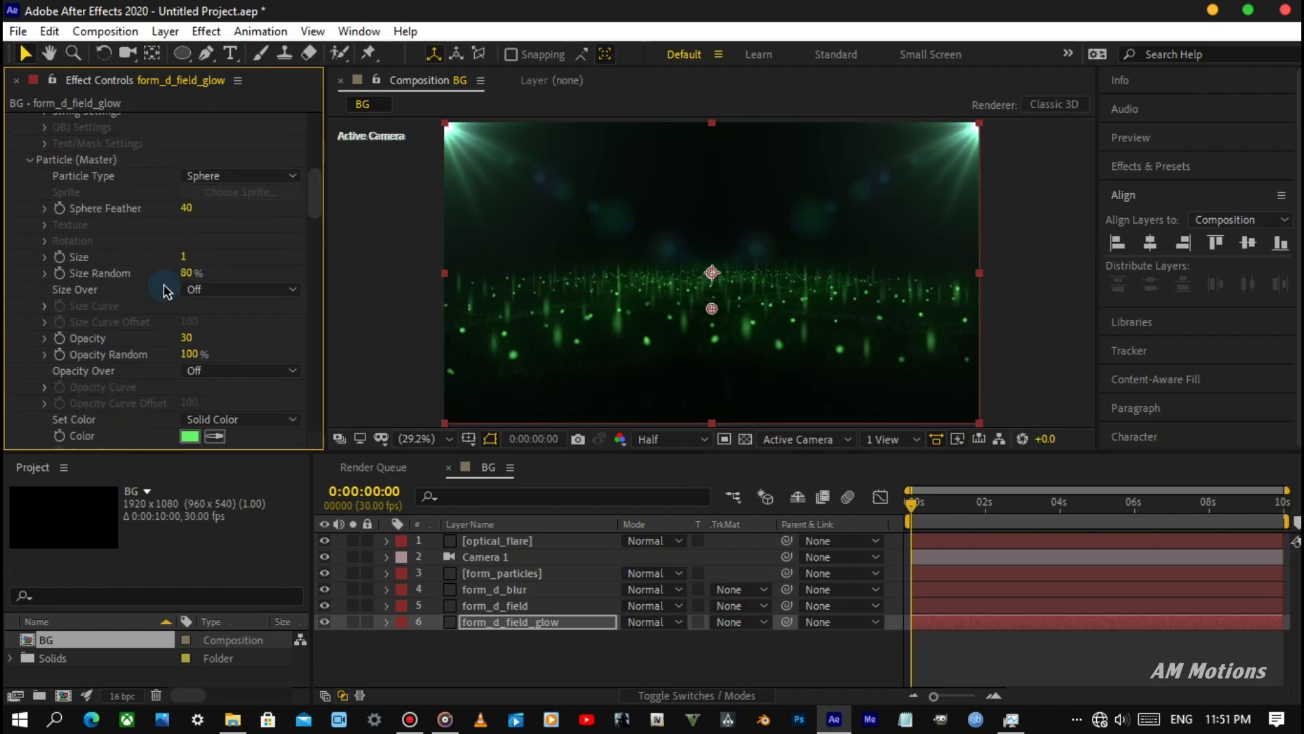
click(184, 257)
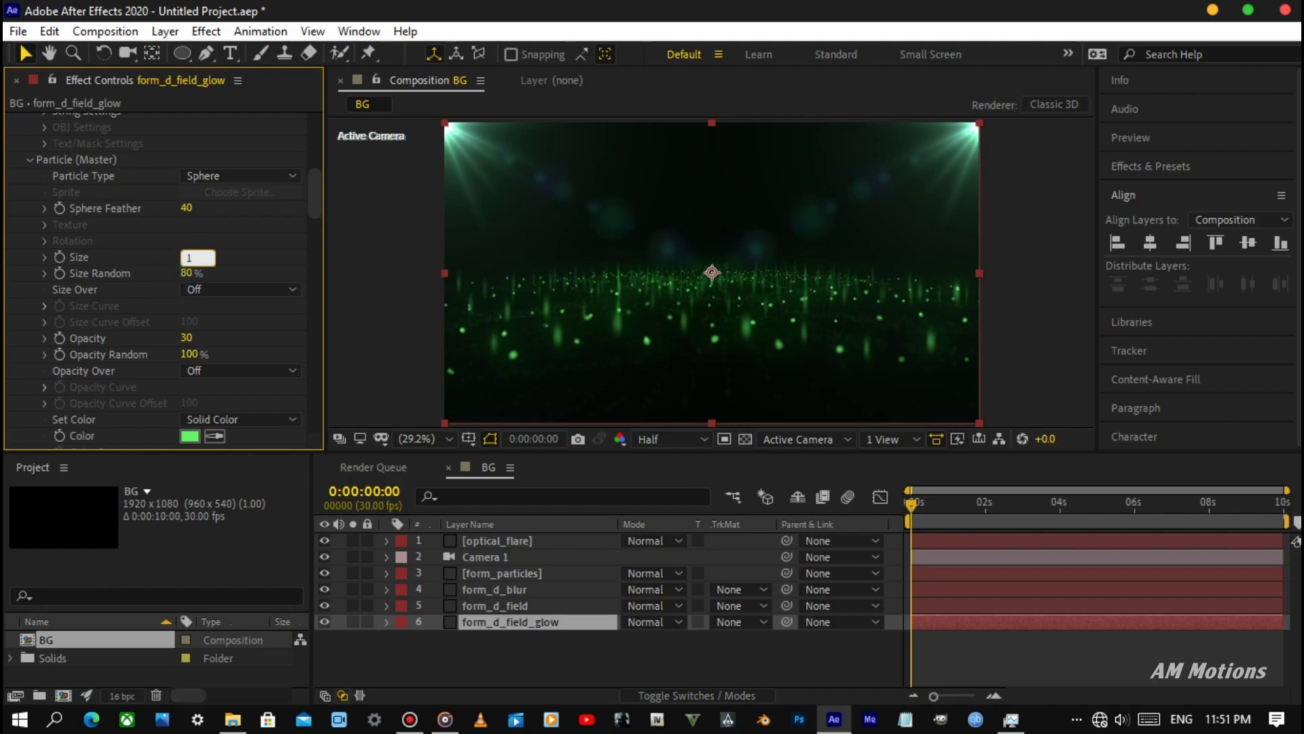
text(1.5)
key(Return)
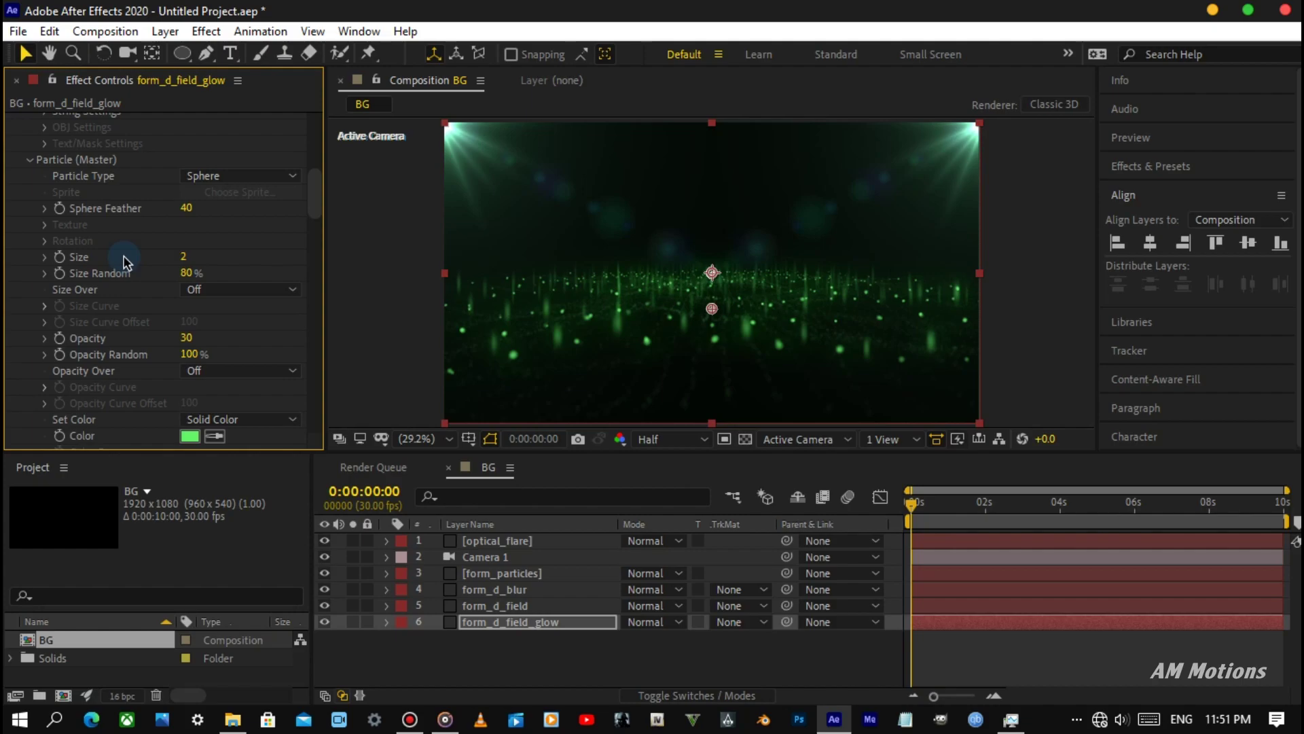
click(186, 272)
text(0)
key(Return)
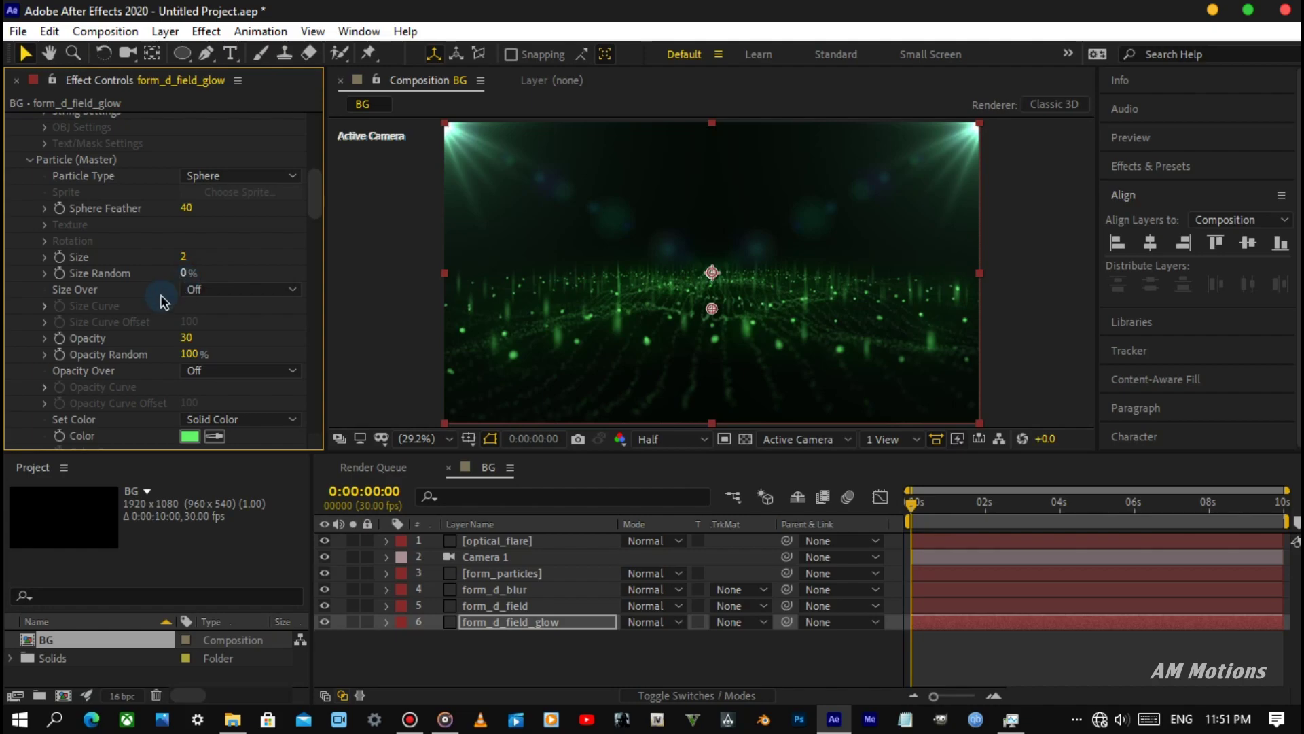
scroll(163, 300, down, 2)
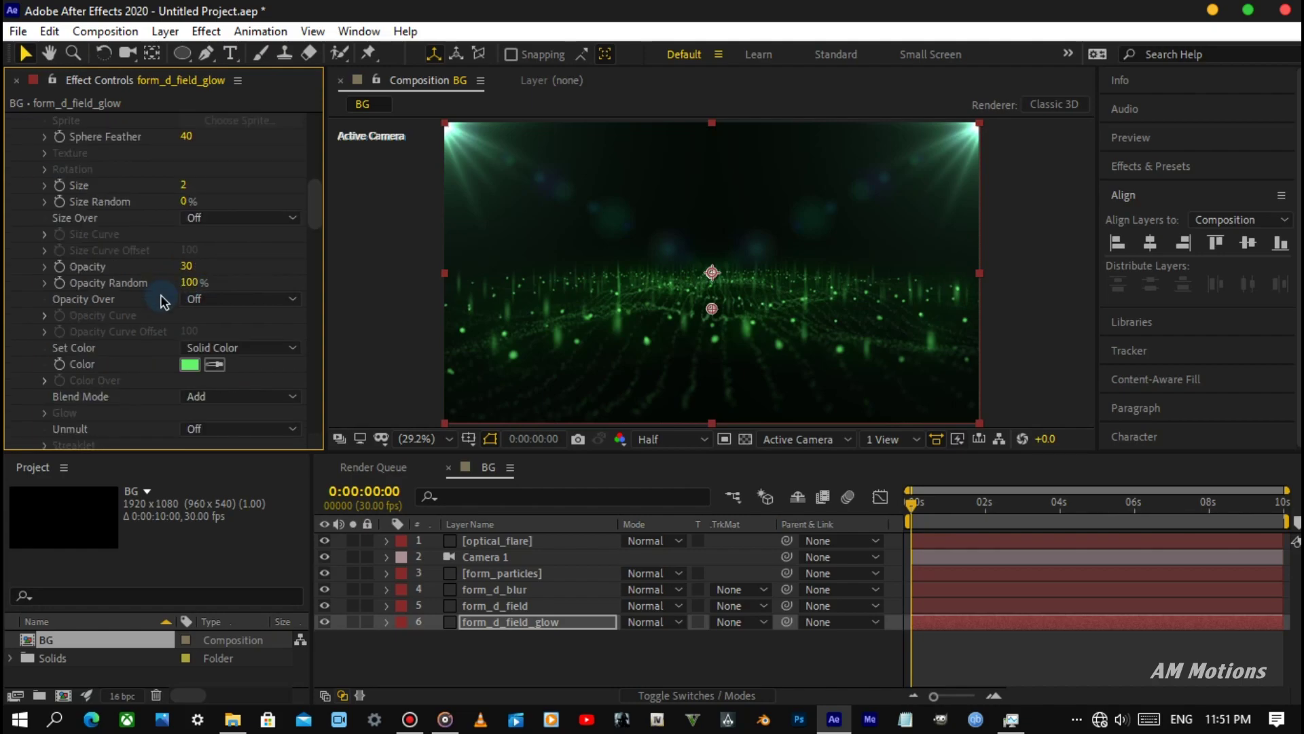
click(188, 282)
text(0)
key(Return)
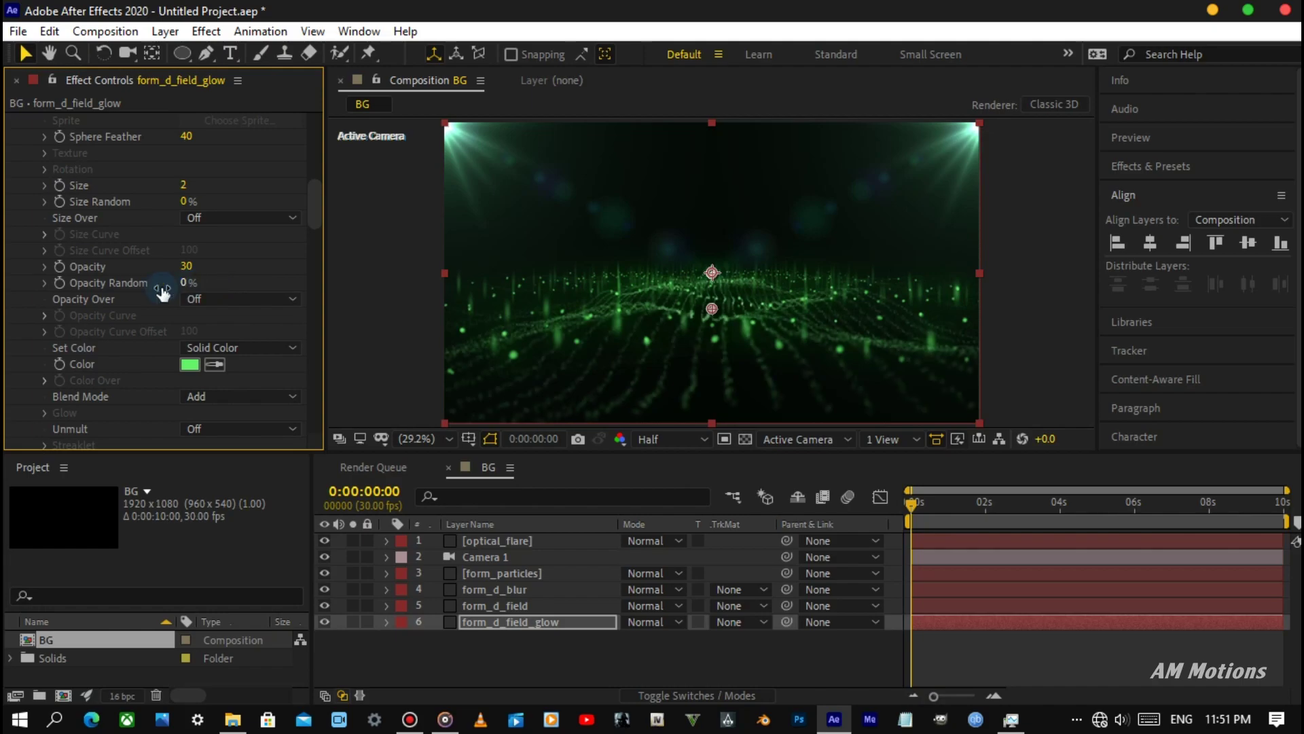
Set the Fractal Field Affect Size to 6 and select the form_d_field_glow layer.
scroll(141, 284, down, 2)
scroll(141, 284, down, 4)
scroll(142, 291, down, 2)
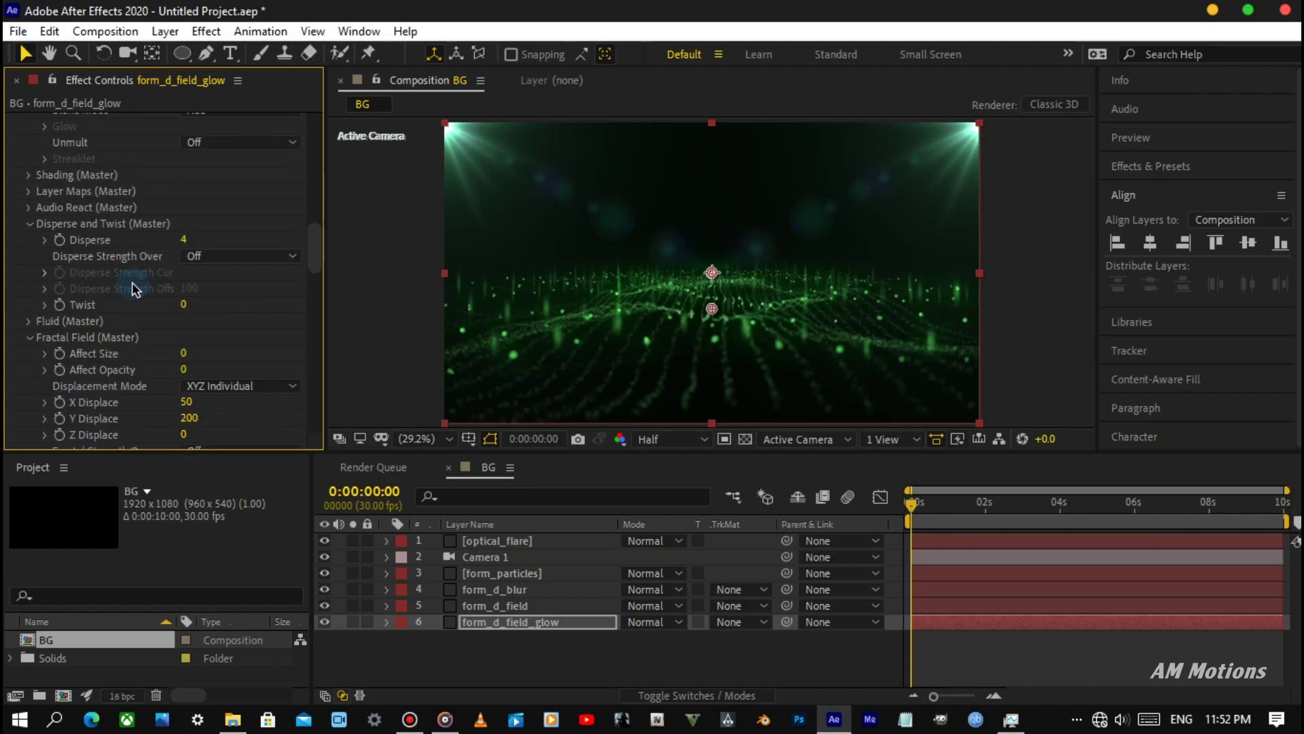
click(185, 353)
text(6)
key(Return)
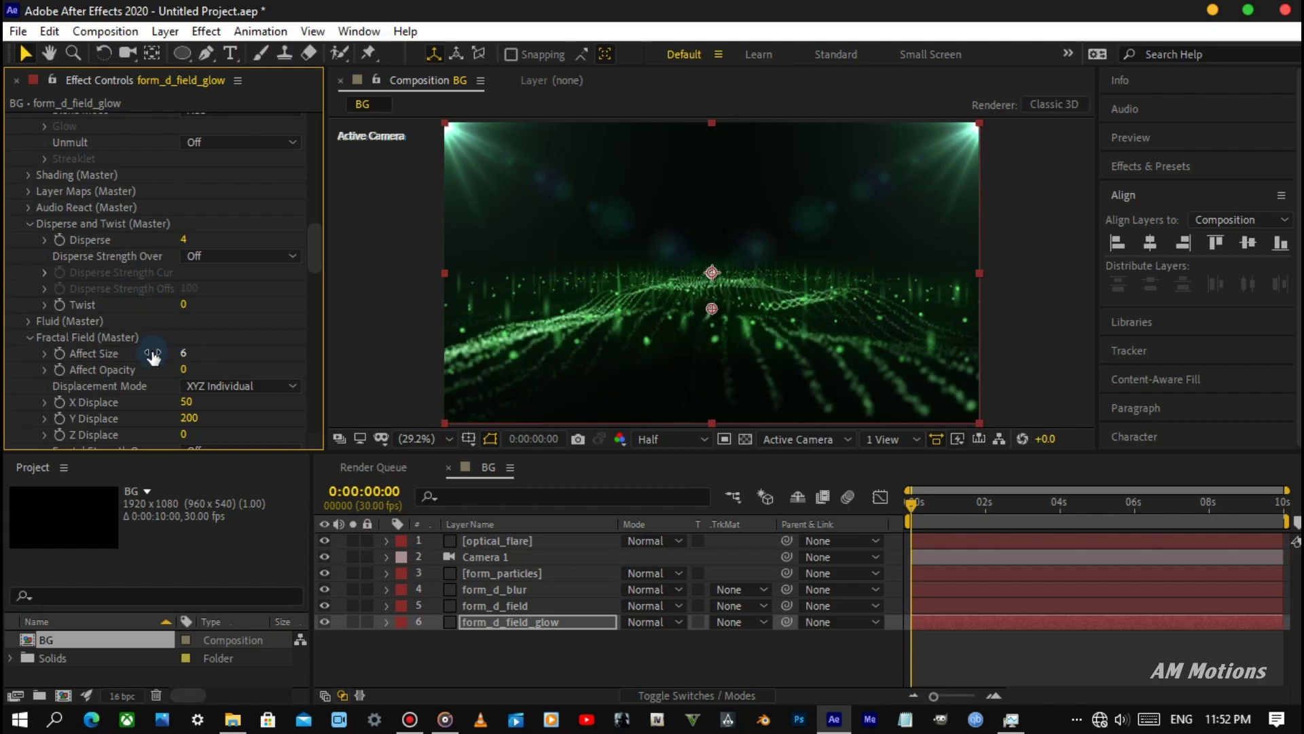
scroll(127, 342, down, 2)
scroll(128, 342, down, 2)
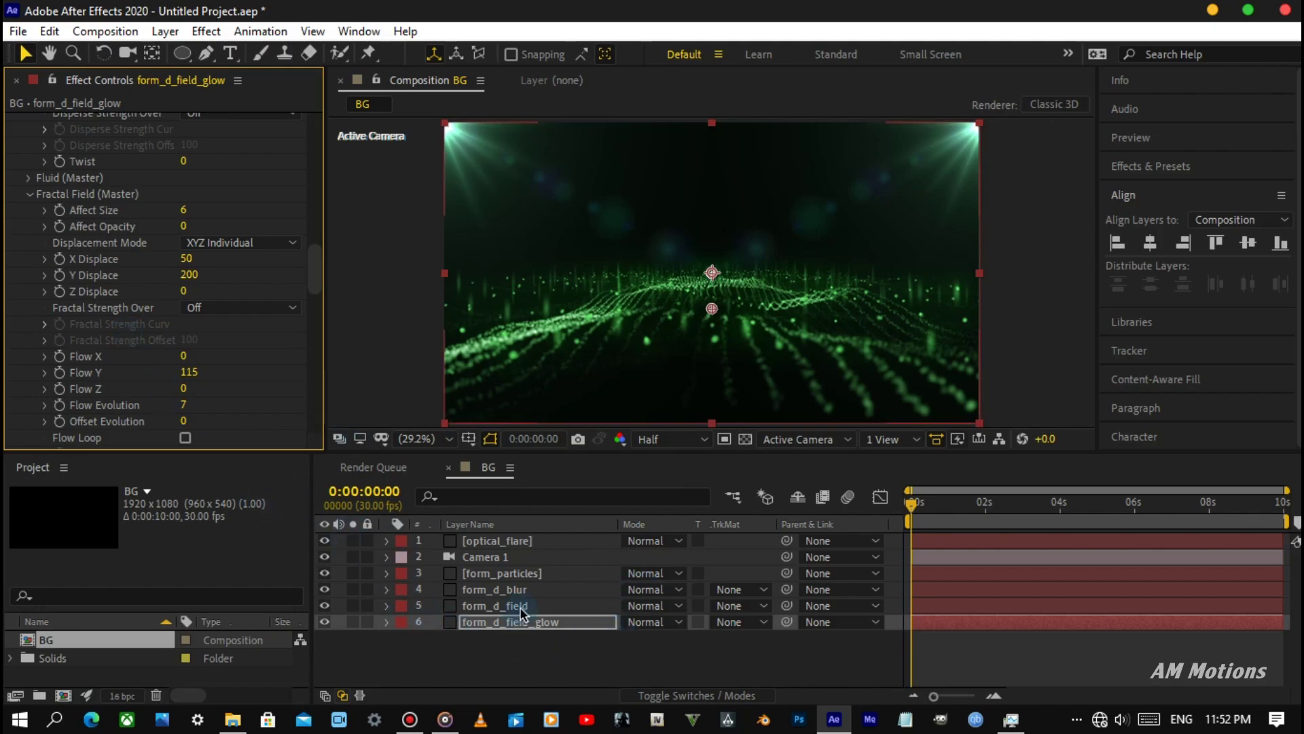
click(533, 630)
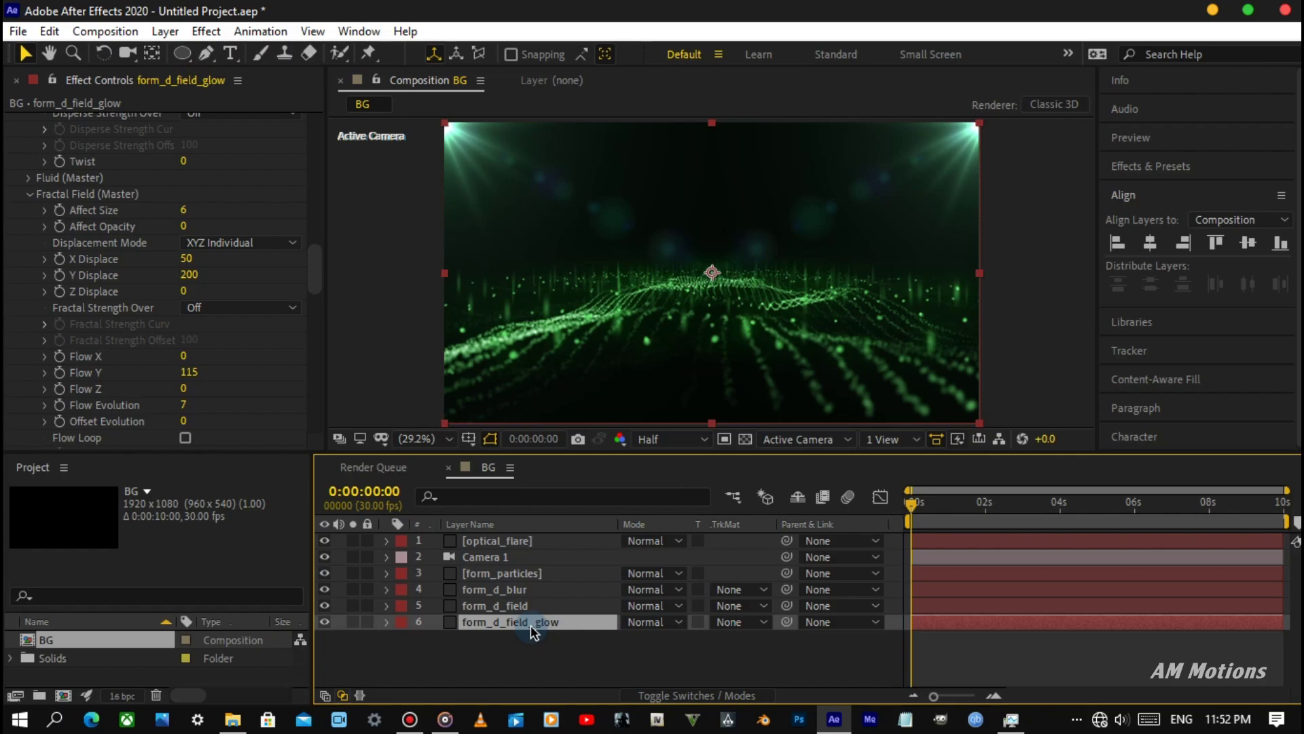
Duplicate form_d_field_glow and rename the copy form_particles_tiny.
key(ctrl+d)
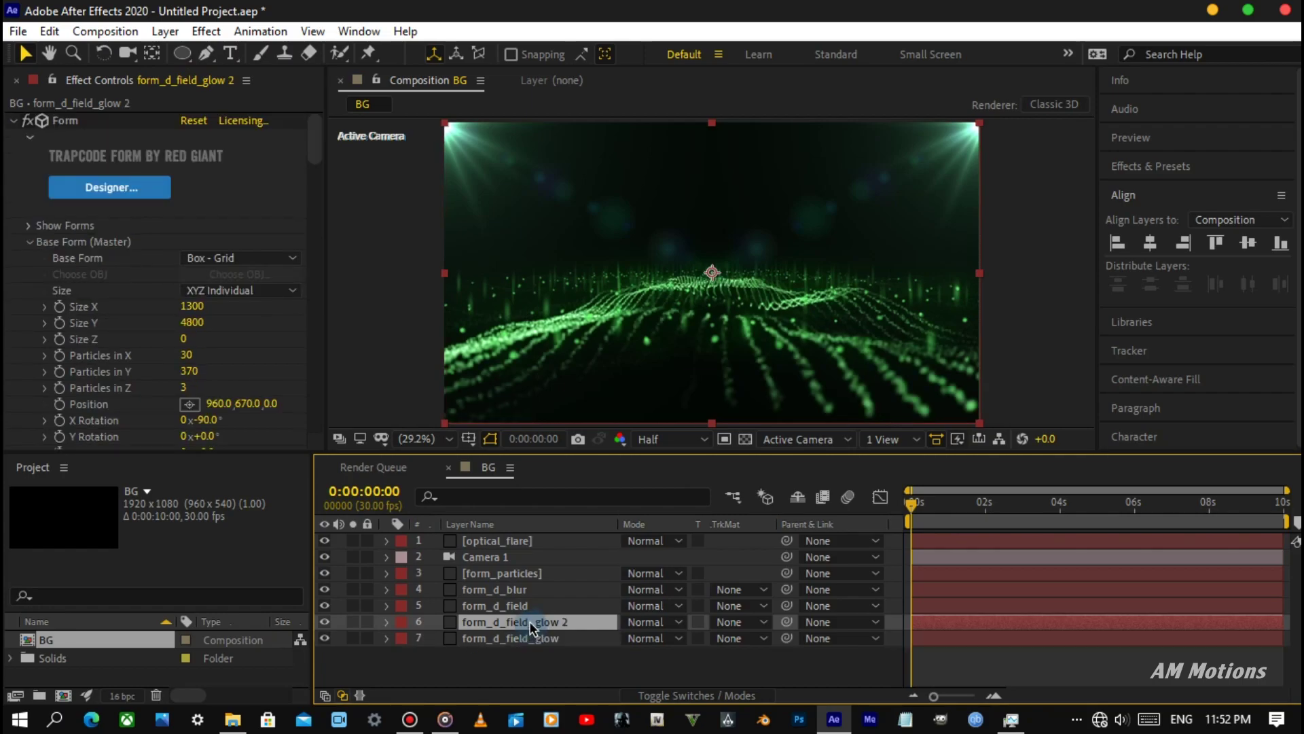
key(Return)
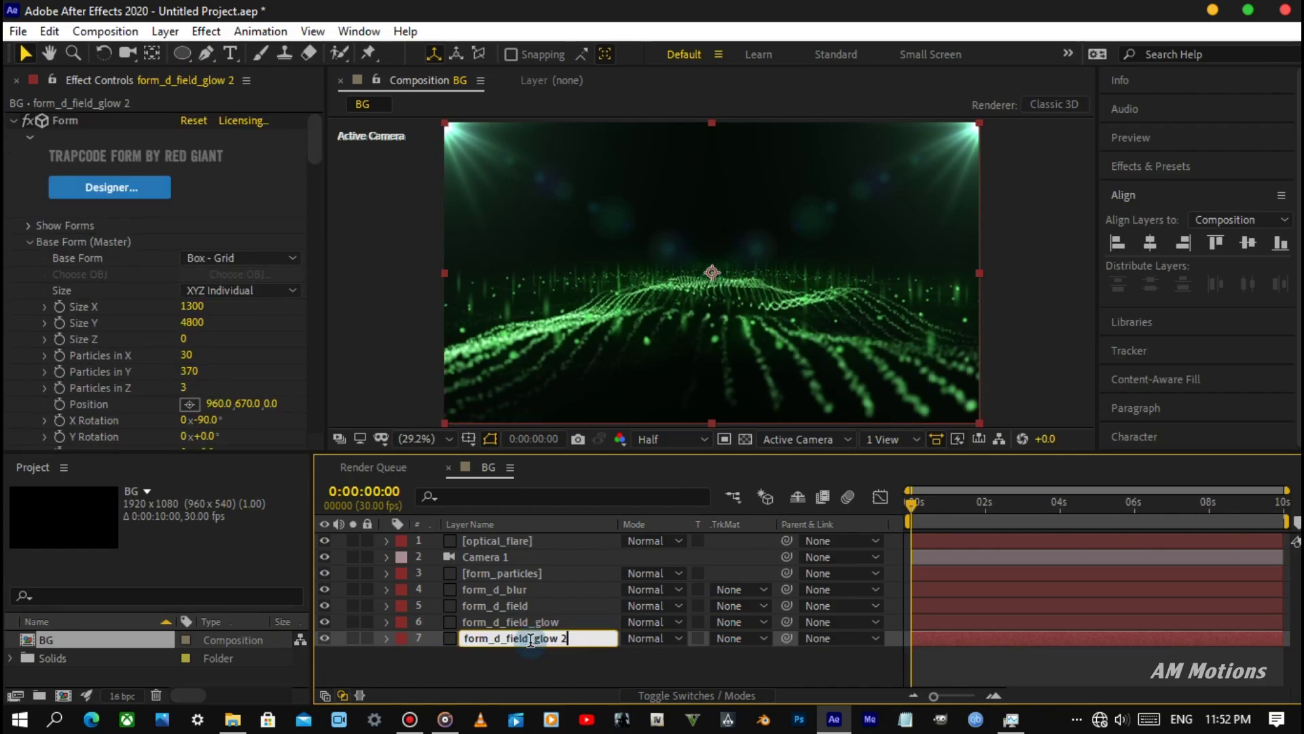
key(BackSpace)
key(BackSpace)
key(BackSpace)
key(BackSpace)
key(BackSpace)
key(BackSpace)
key(BackSpace)
key(BackSpace)
key(BackSpace)
key(BackSpace)
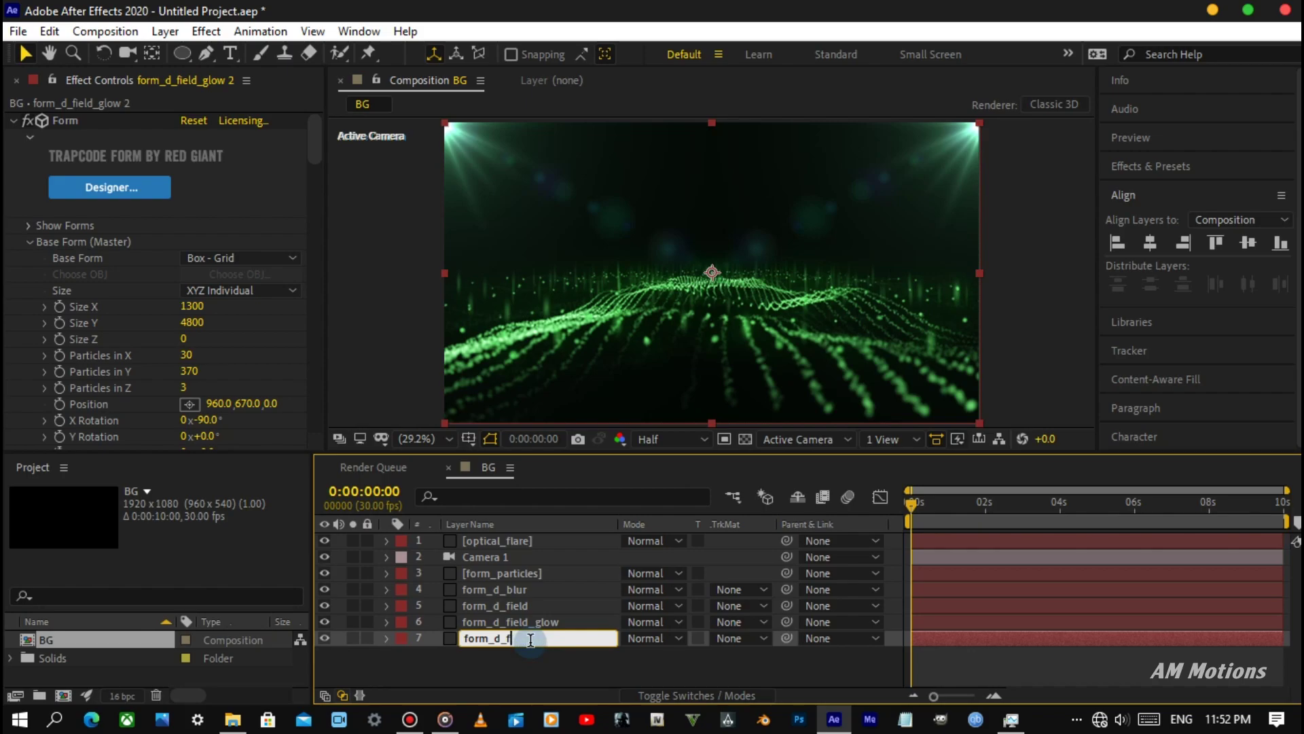
key(BackSpace)
key(BackSpace)
key(BackSpace)
text(part)
text(icles_)
text(tiny)
key(Return)
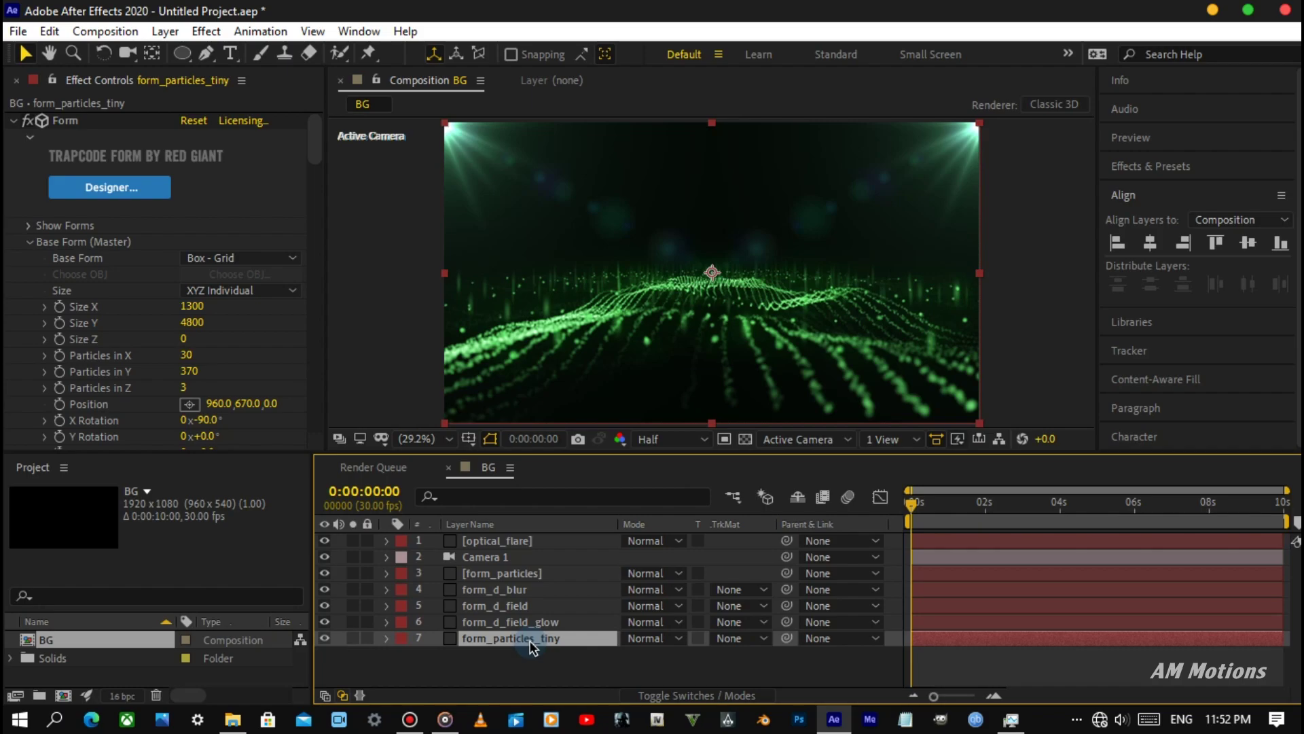
Set the Form grid to 3400×4300 size with 50×50 particles.
click(197, 307)
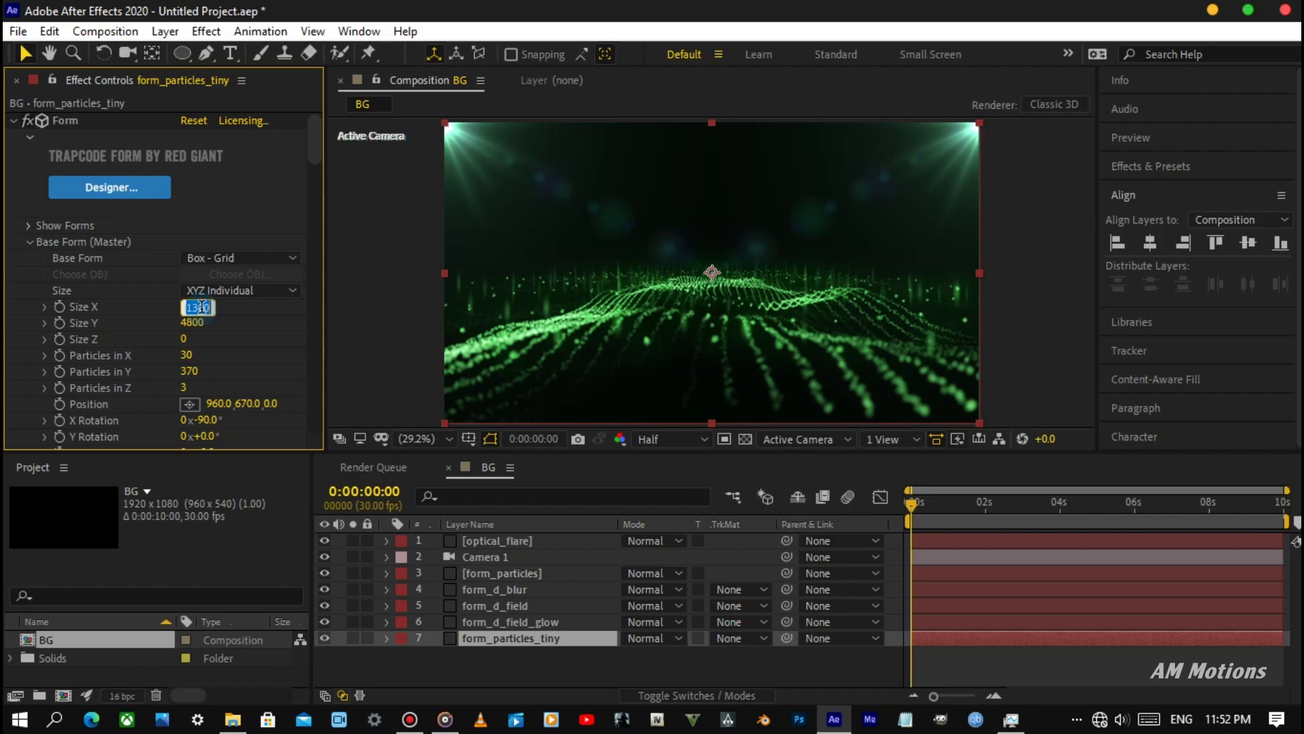
text(3400)
key(Return)
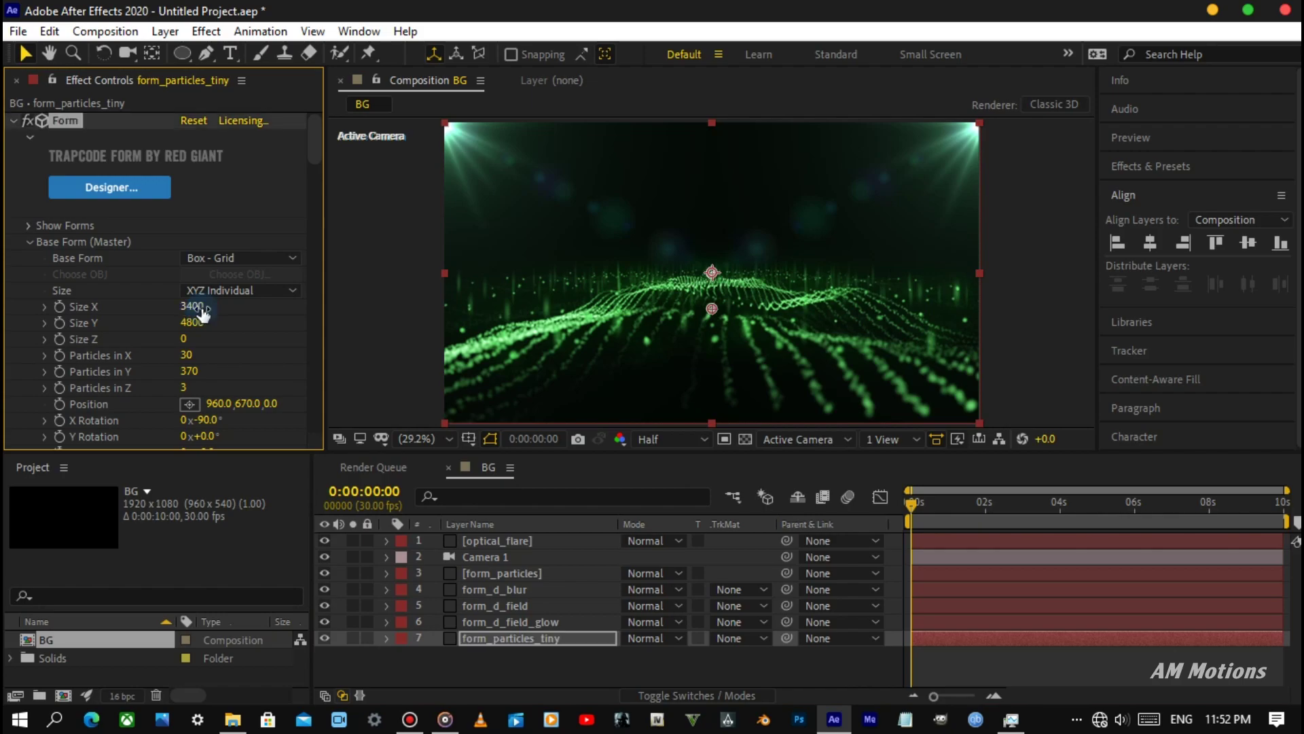
click(201, 320)
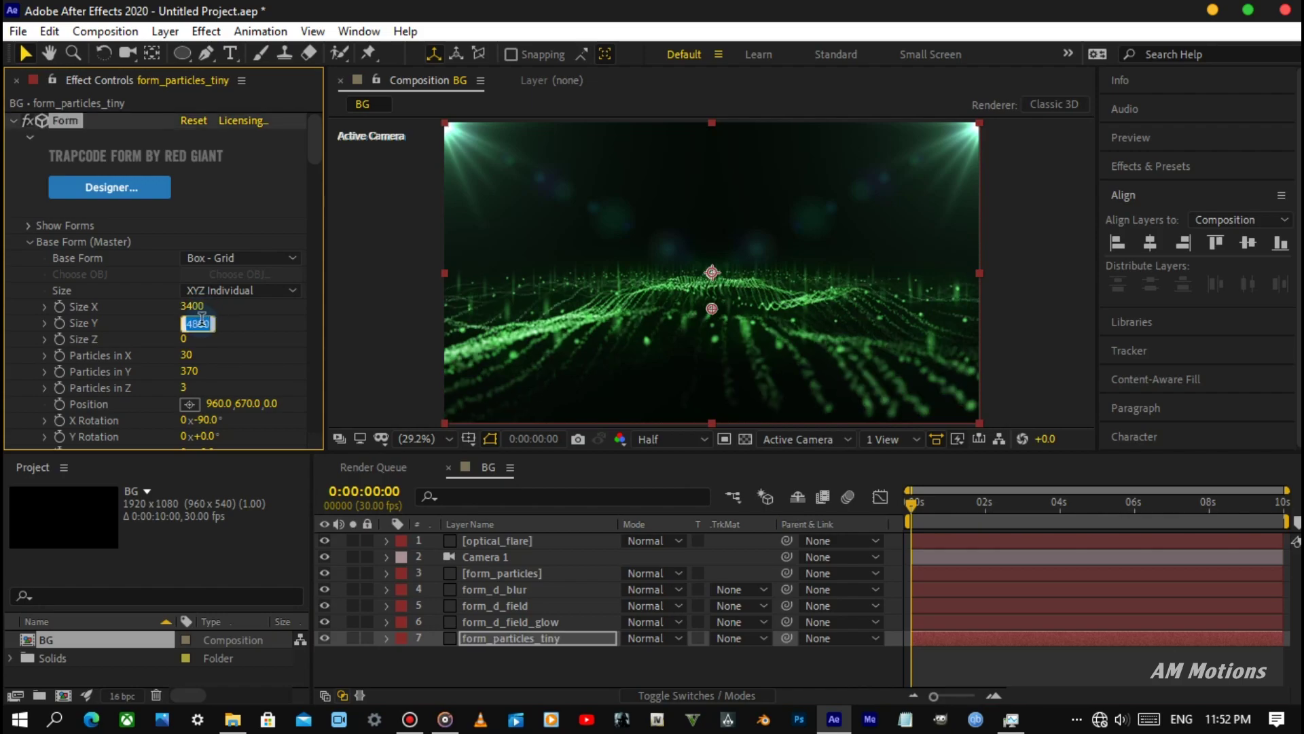
text(4300)
key(Return)
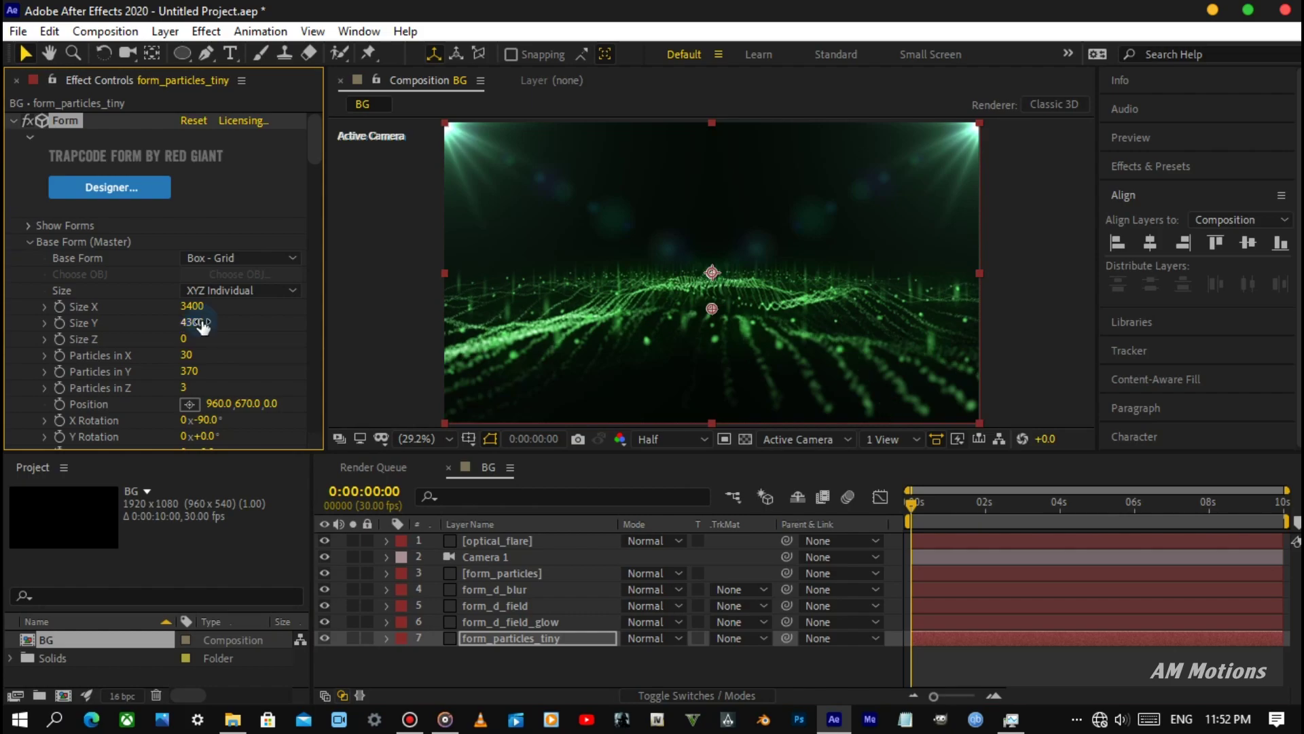
click(191, 355)
text(50)
key(Return)
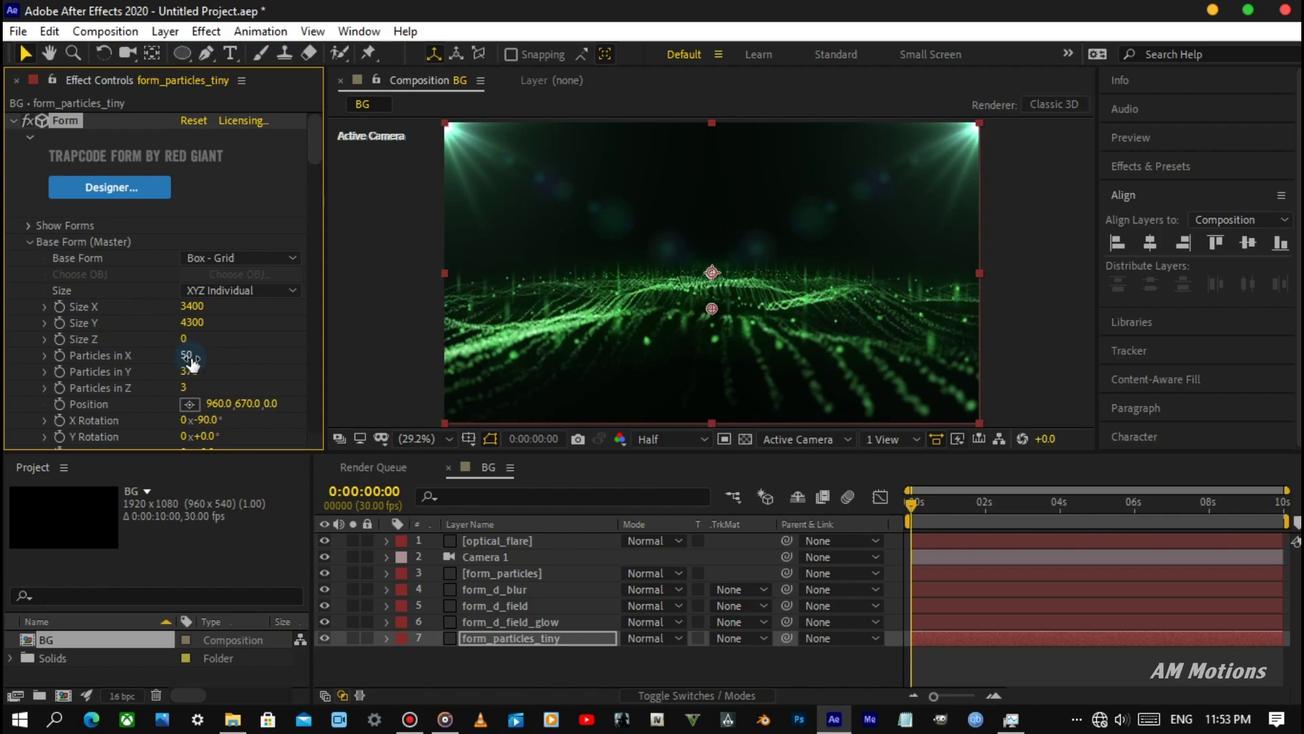
click(190, 370)
text(50)
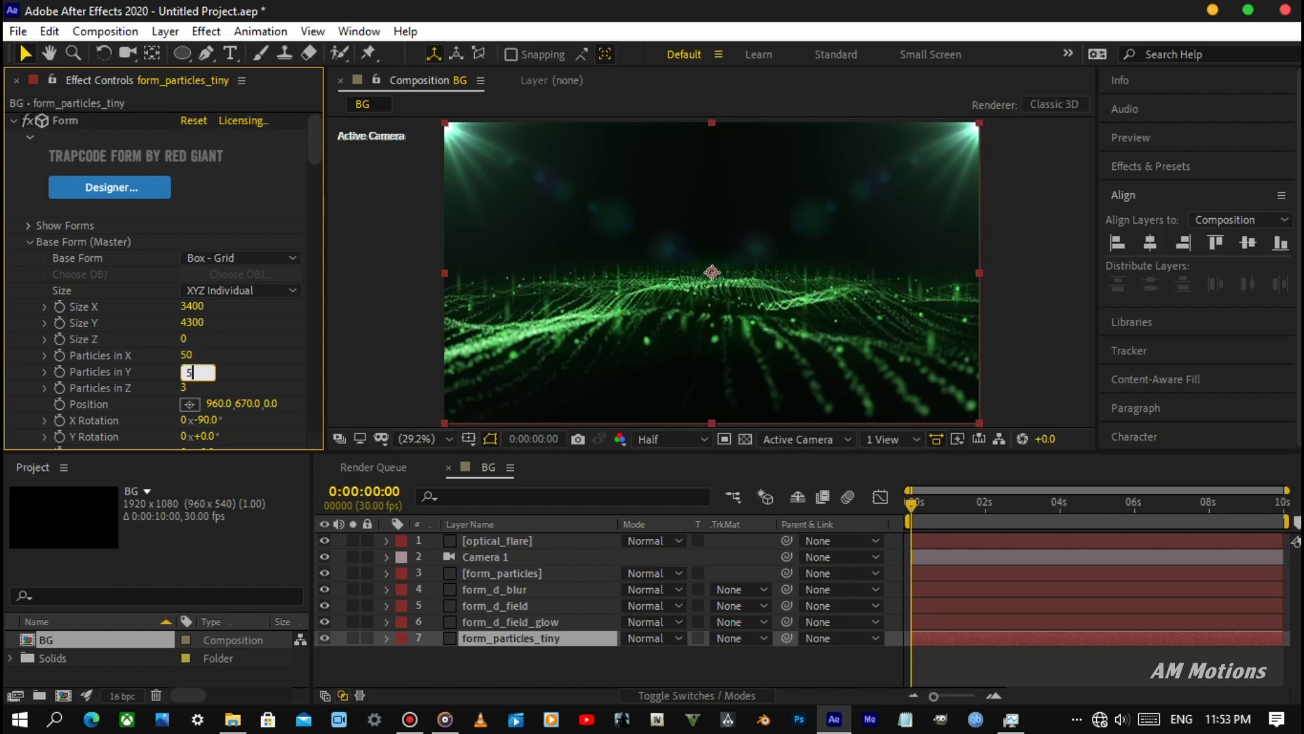
key(Return)
key(Return)
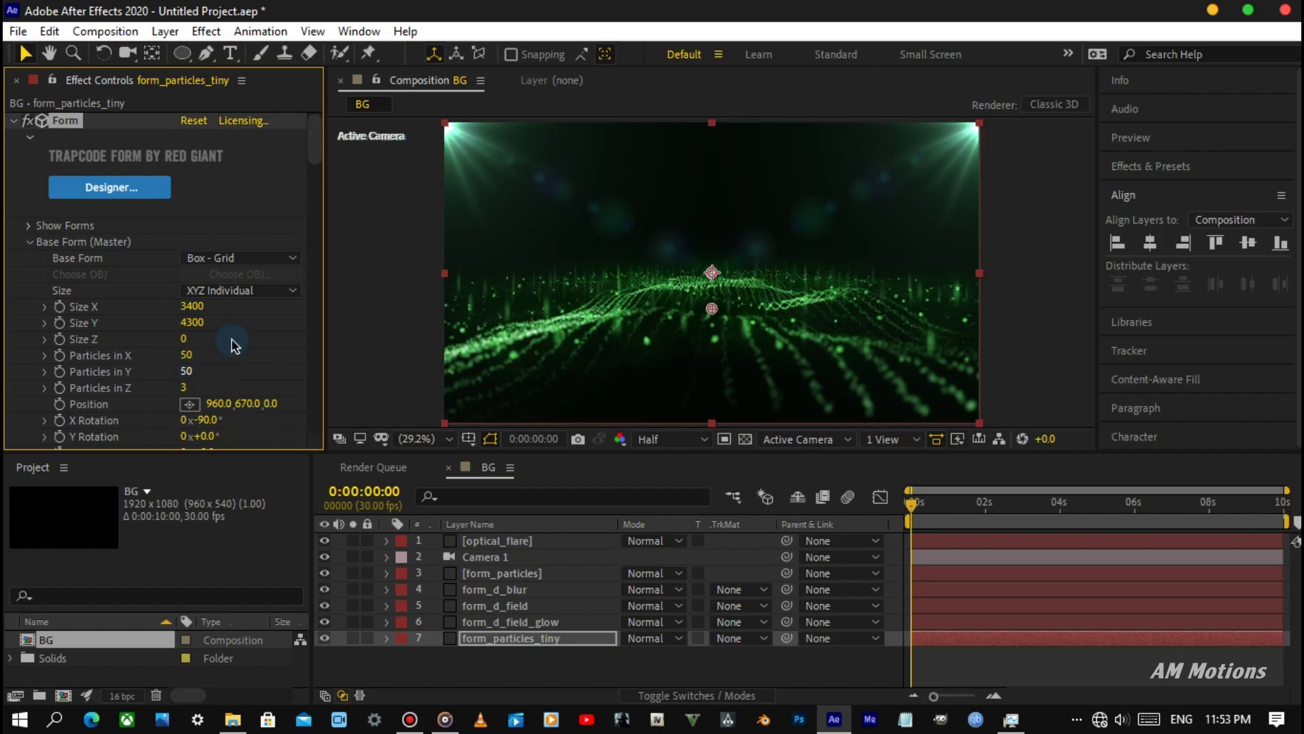
Move the Form position to 980, 300.
scroll(133, 353, down, 3)
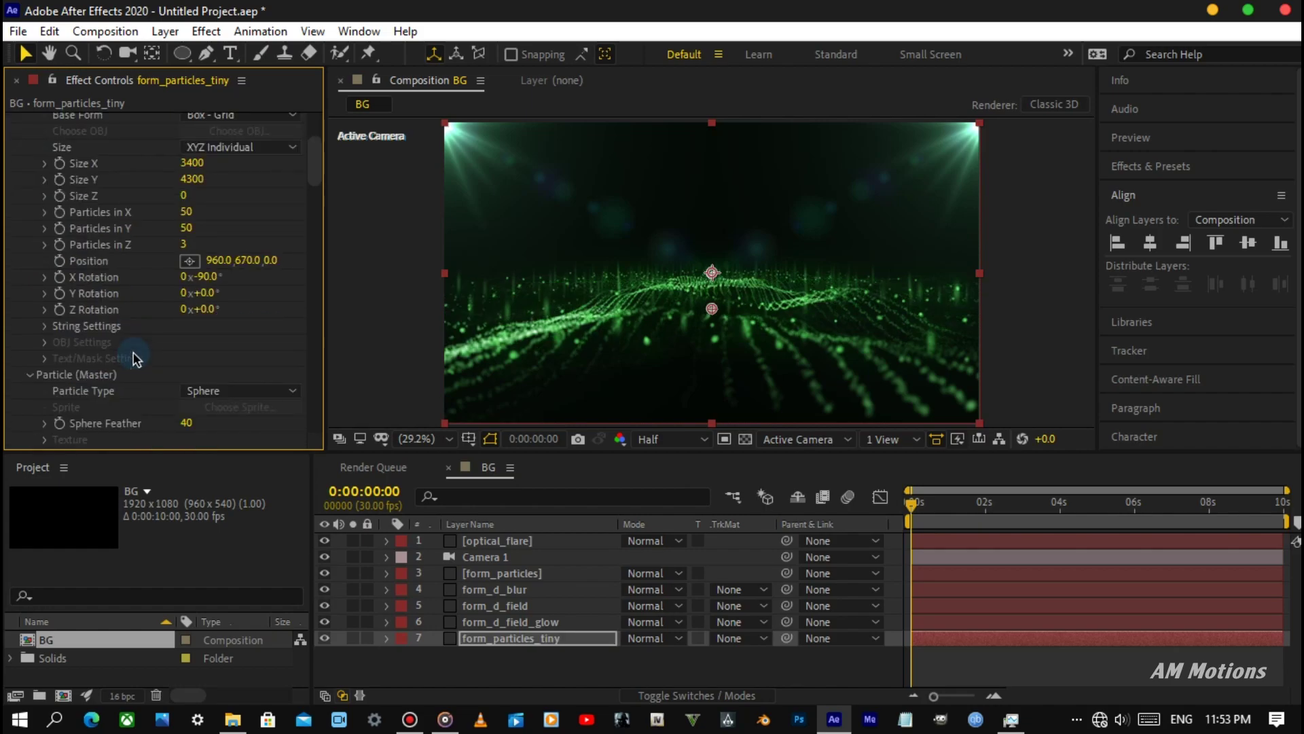
click(212, 264)
text(980)
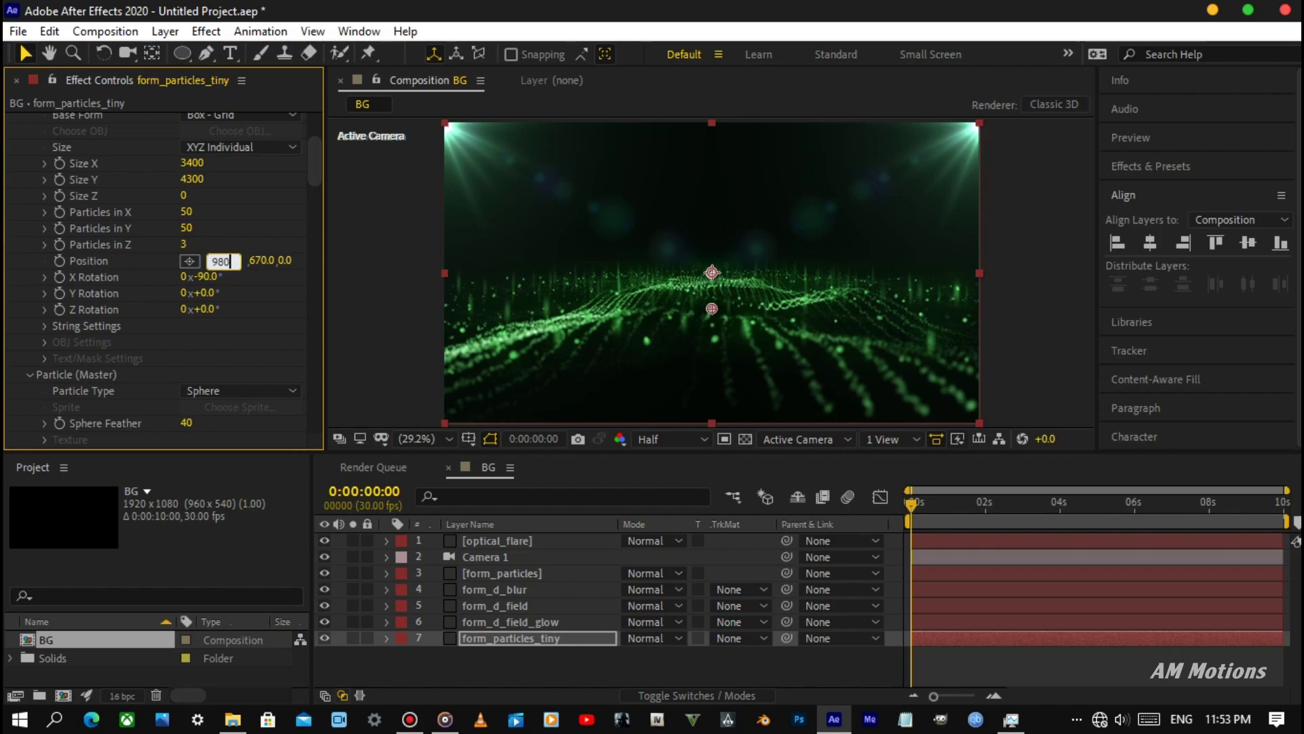
key(Return)
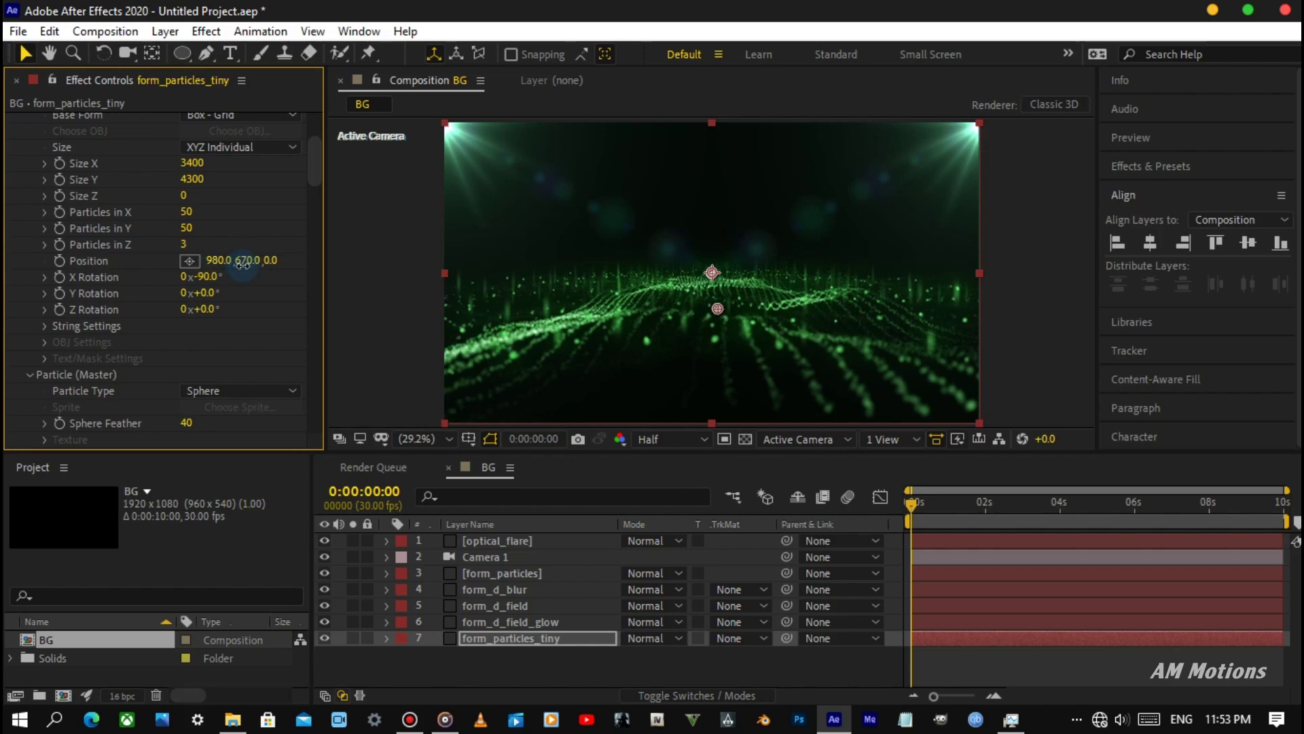
click(245, 261)
text(300)
key(Return)
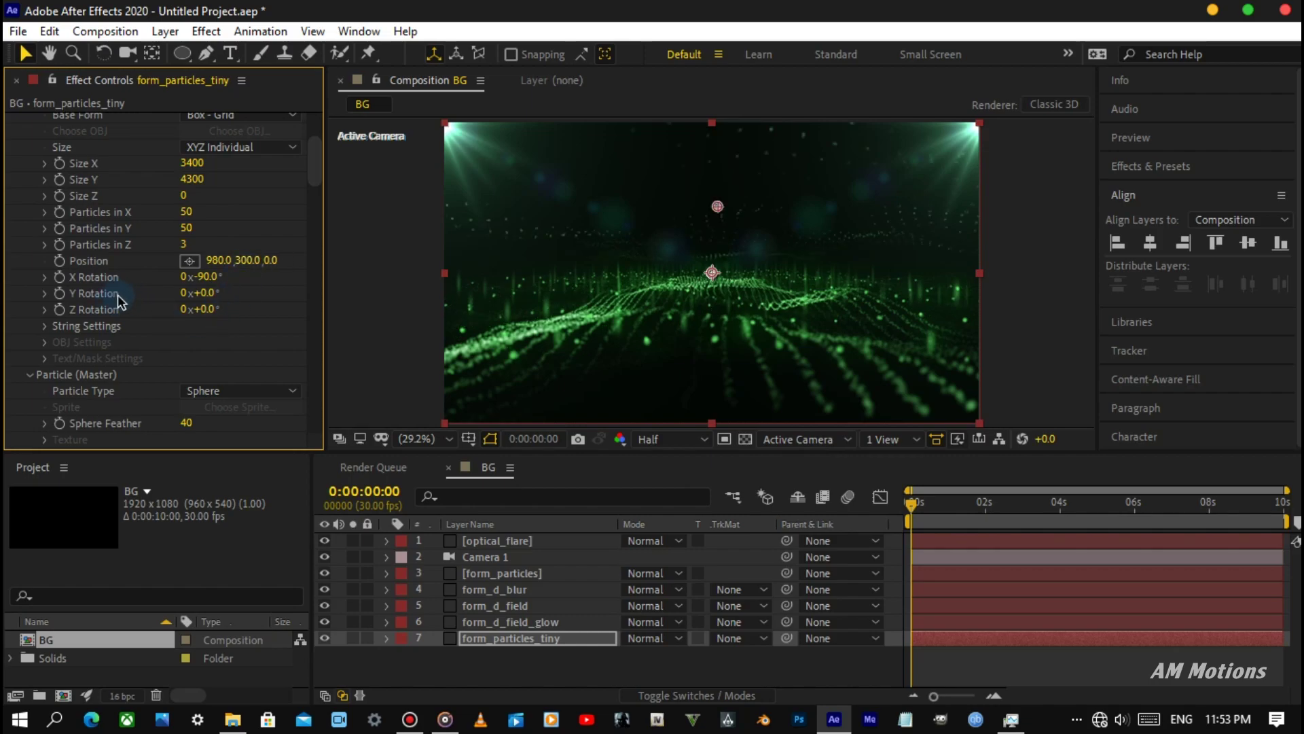
Set form_particles_tiny's Disperse amount to 300.
scroll(117, 294, up, 2)
scroll(116, 293, down, 5)
scroll(117, 293, down, 5)
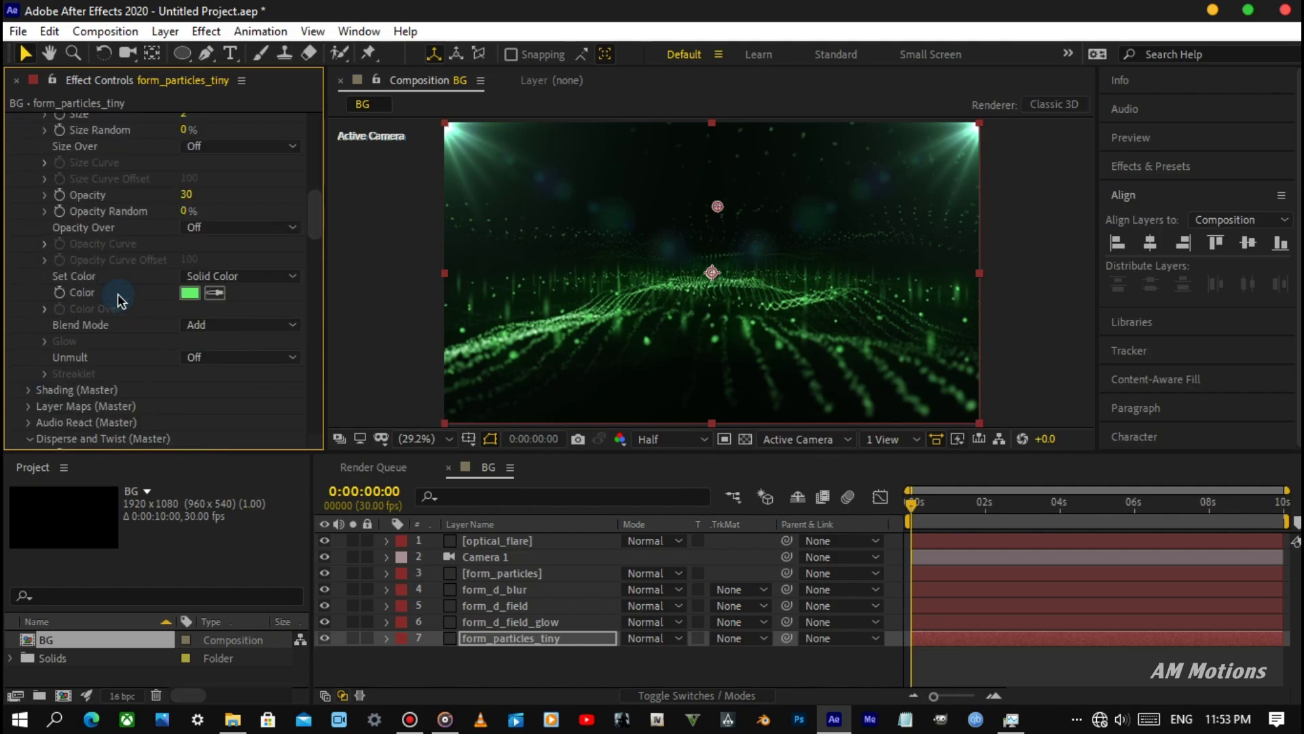
scroll(117, 294, down, 5)
scroll(117, 293, down, 2)
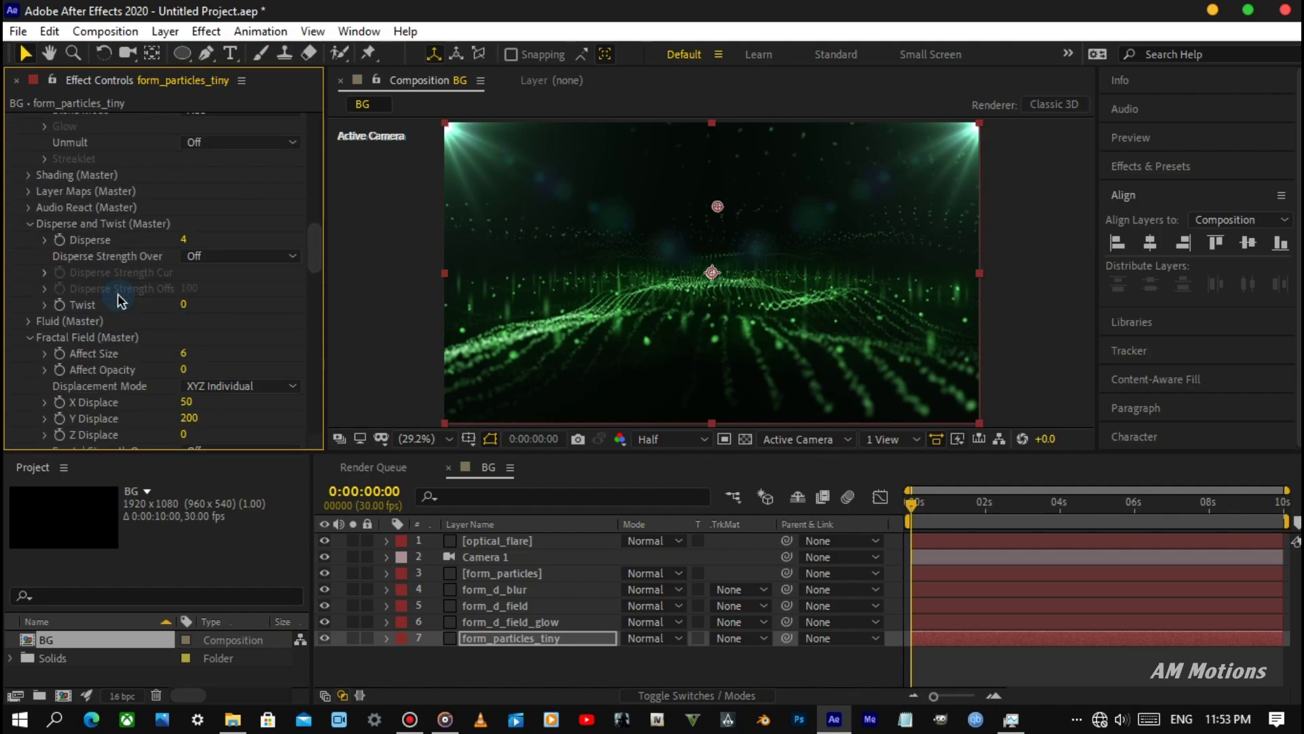
click(183, 239)
text(300)
key(Return)
Fit the whole composition frame in the viewer.
key(period)
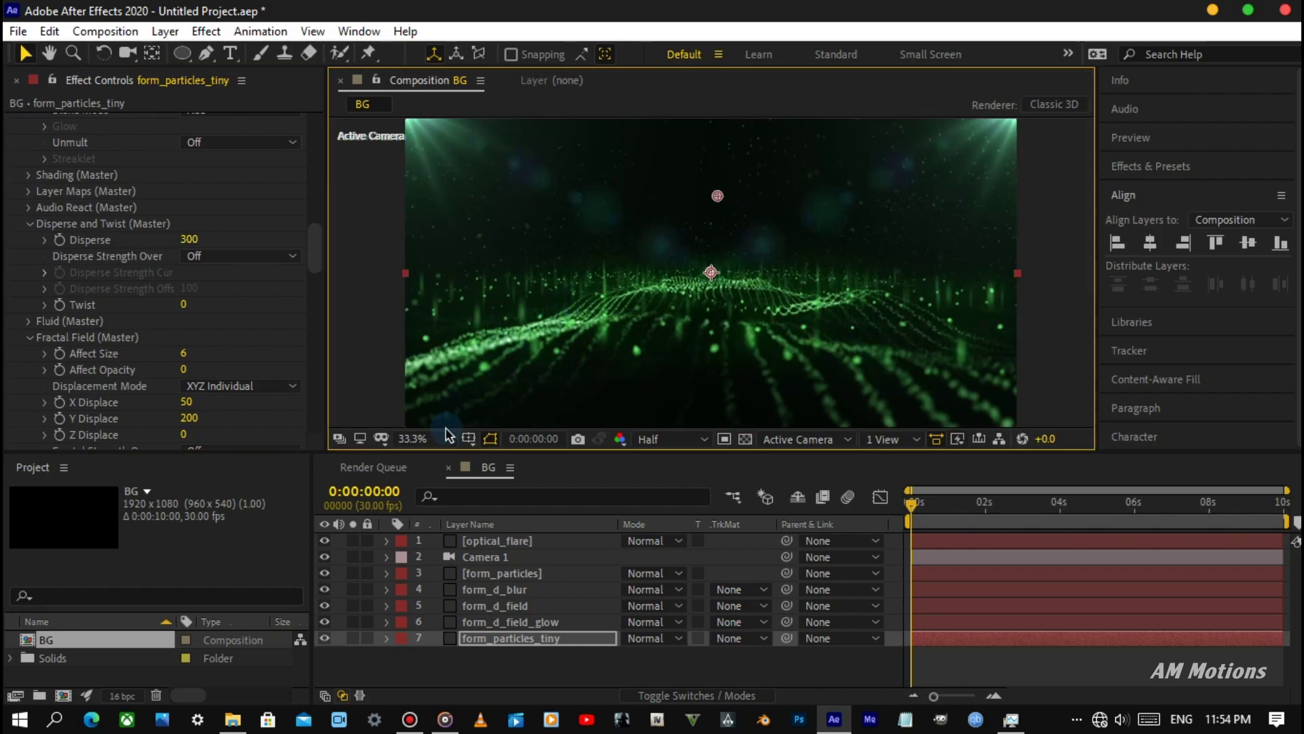
click(446, 438)
click(439, 110)
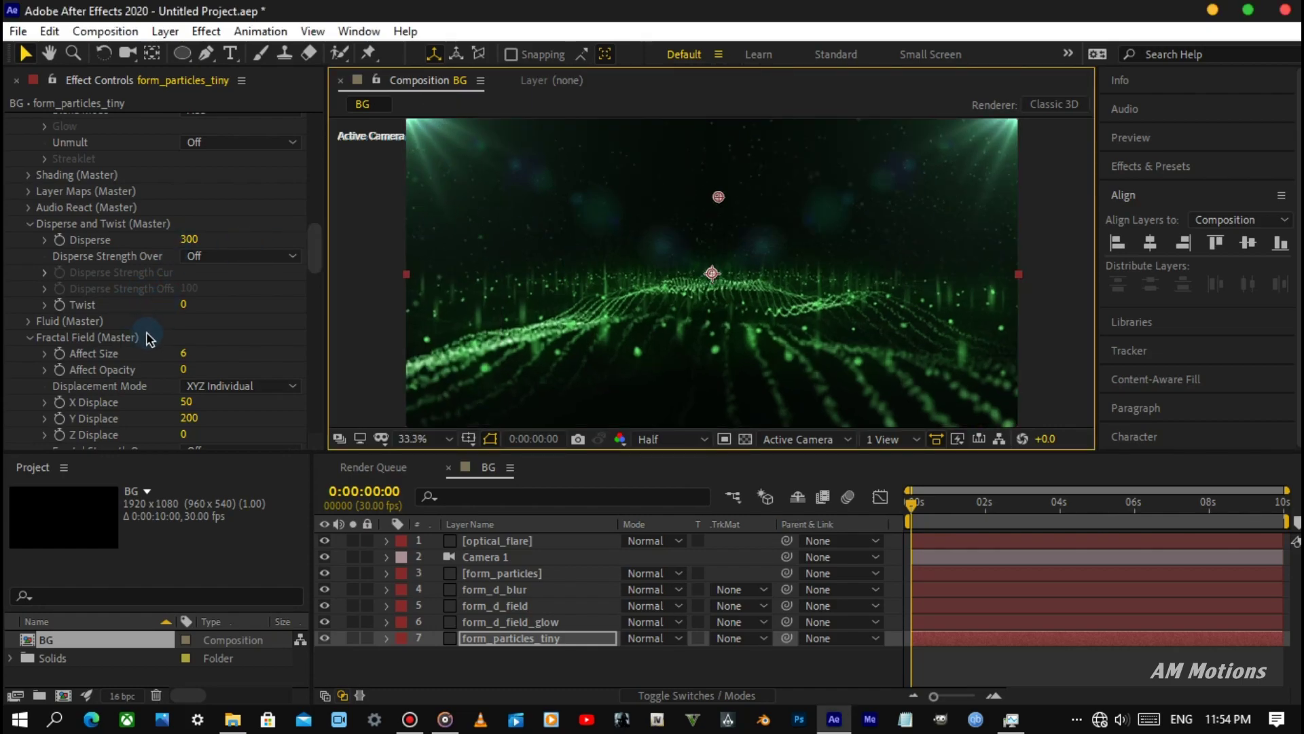
scroll(149, 339, down, 3)
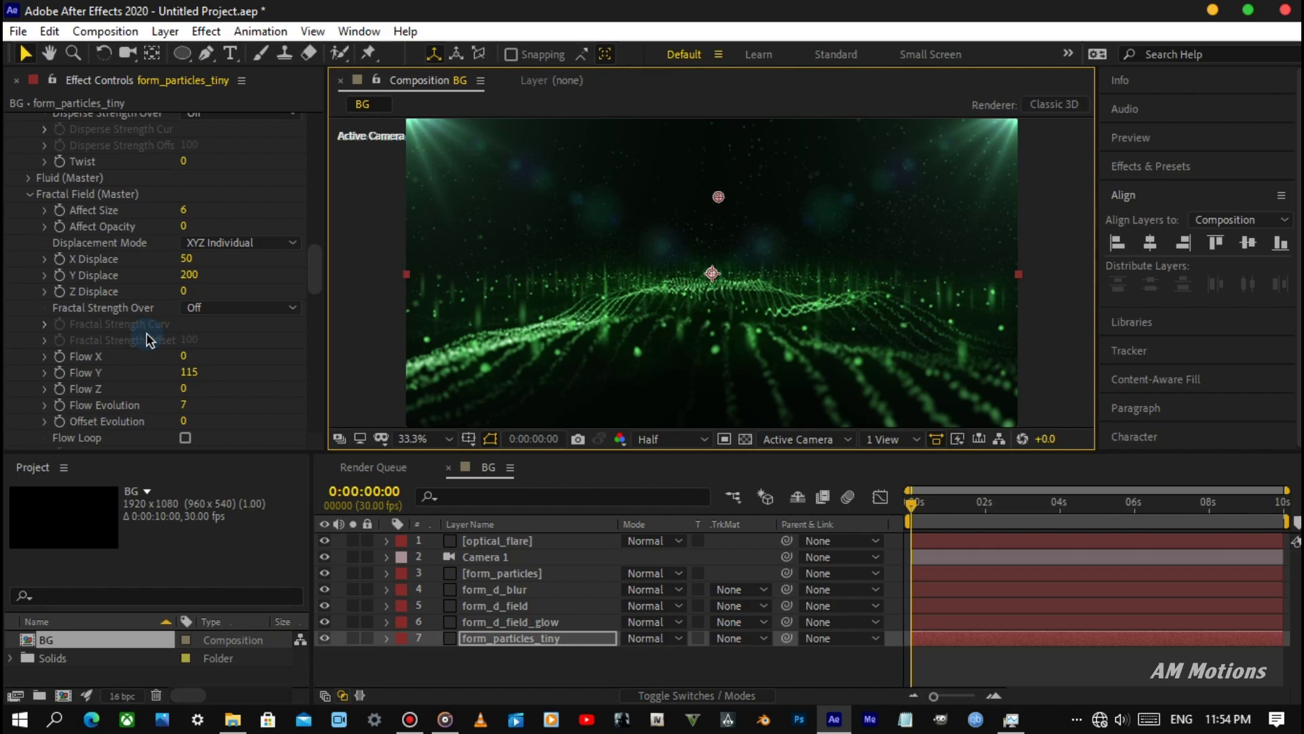
scroll(111, 299, up, 4)
scroll(111, 296, up, 5)
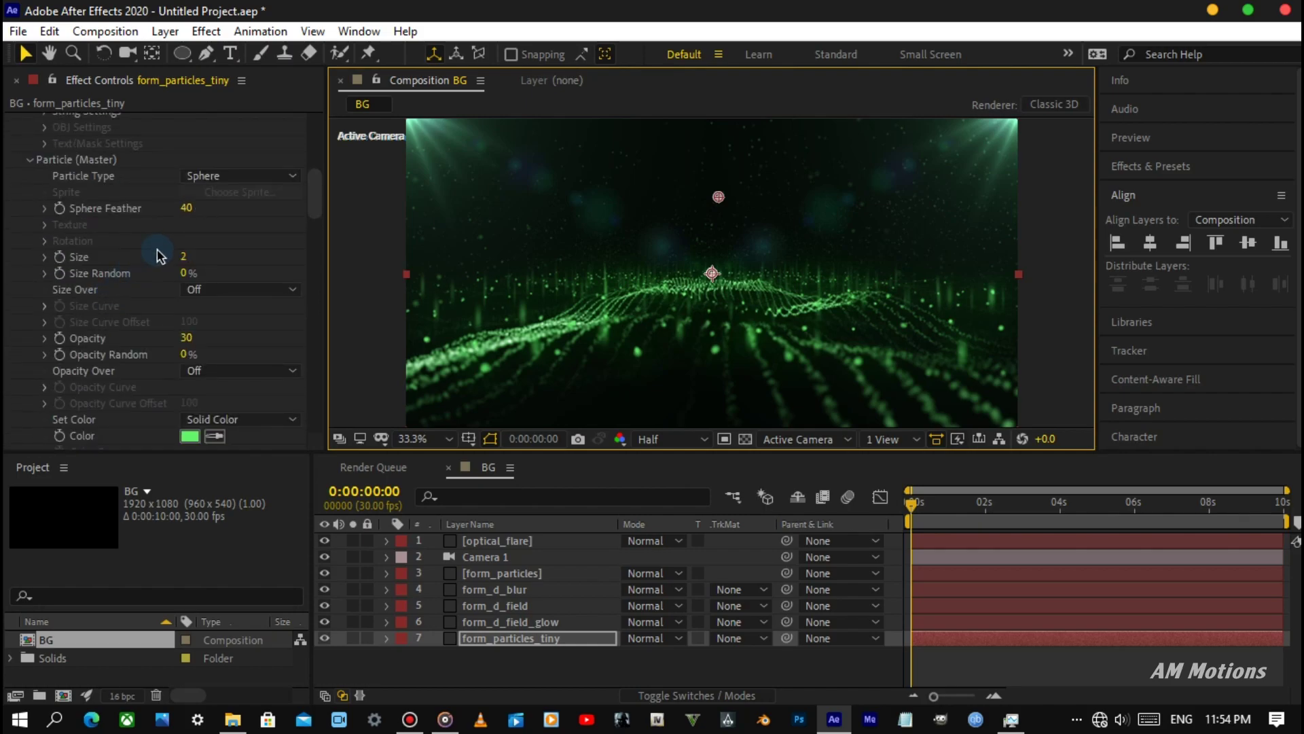
Set Sphere Feather 16, Size Random 75% and particle Opacity 100.
click(188, 208)
text(16)
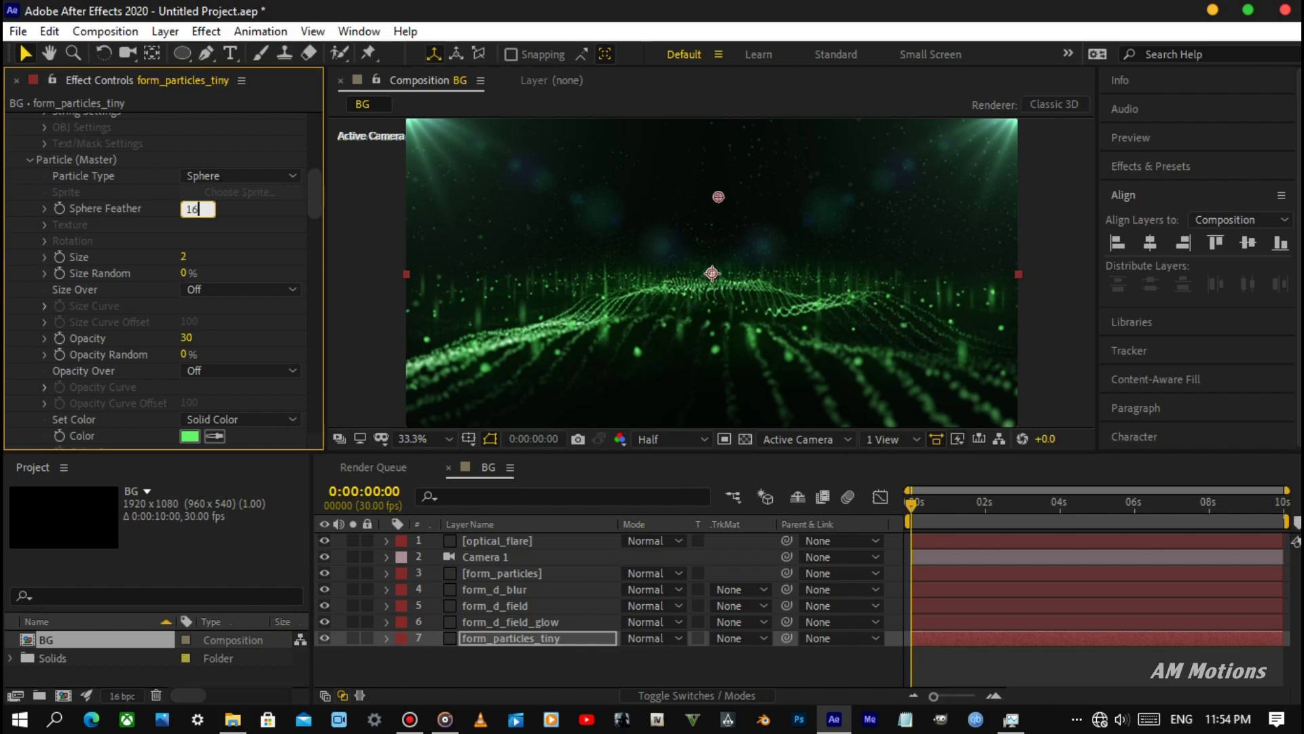
key(Return)
click(184, 273)
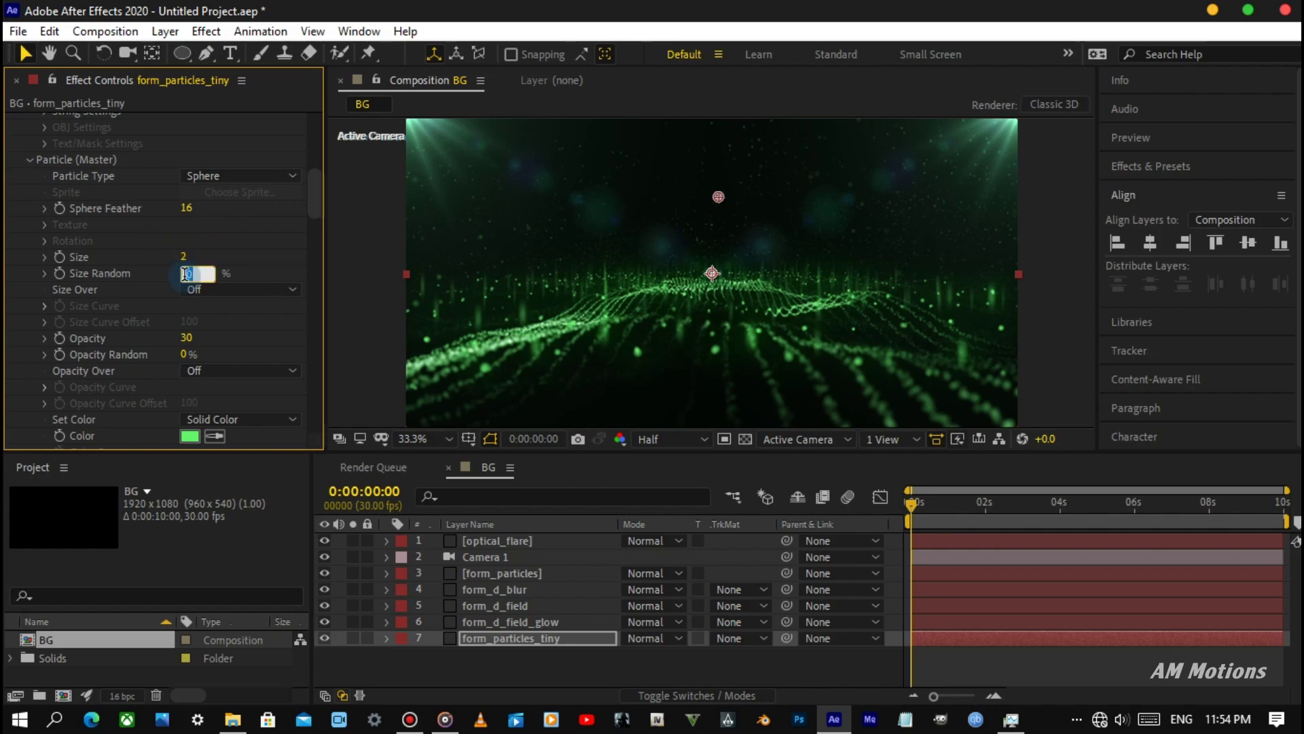
text(75)
key(Return)
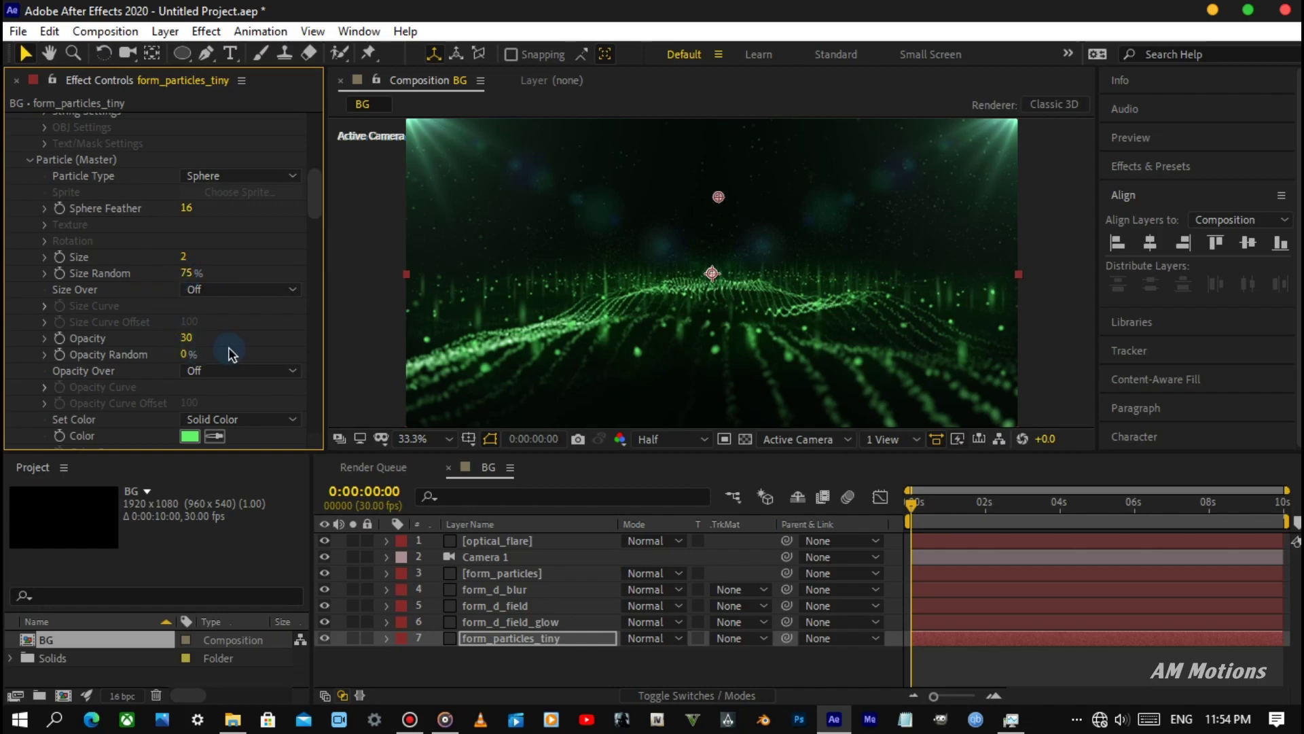
click(191, 337)
text(10)
text(0)
key(Return)
Change the particle colour to a darker green, 128814.
scroll(135, 334, down, 3)
scroll(138, 339, down, 2)
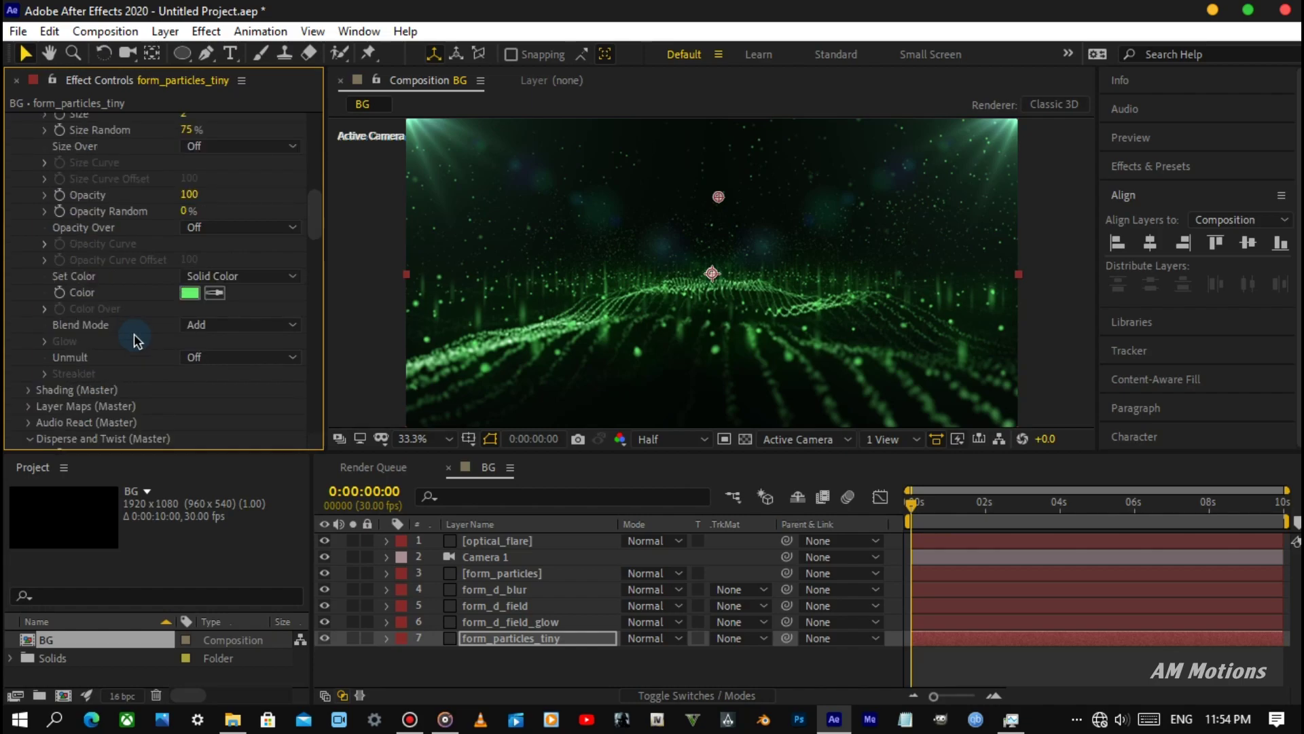
click(190, 292)
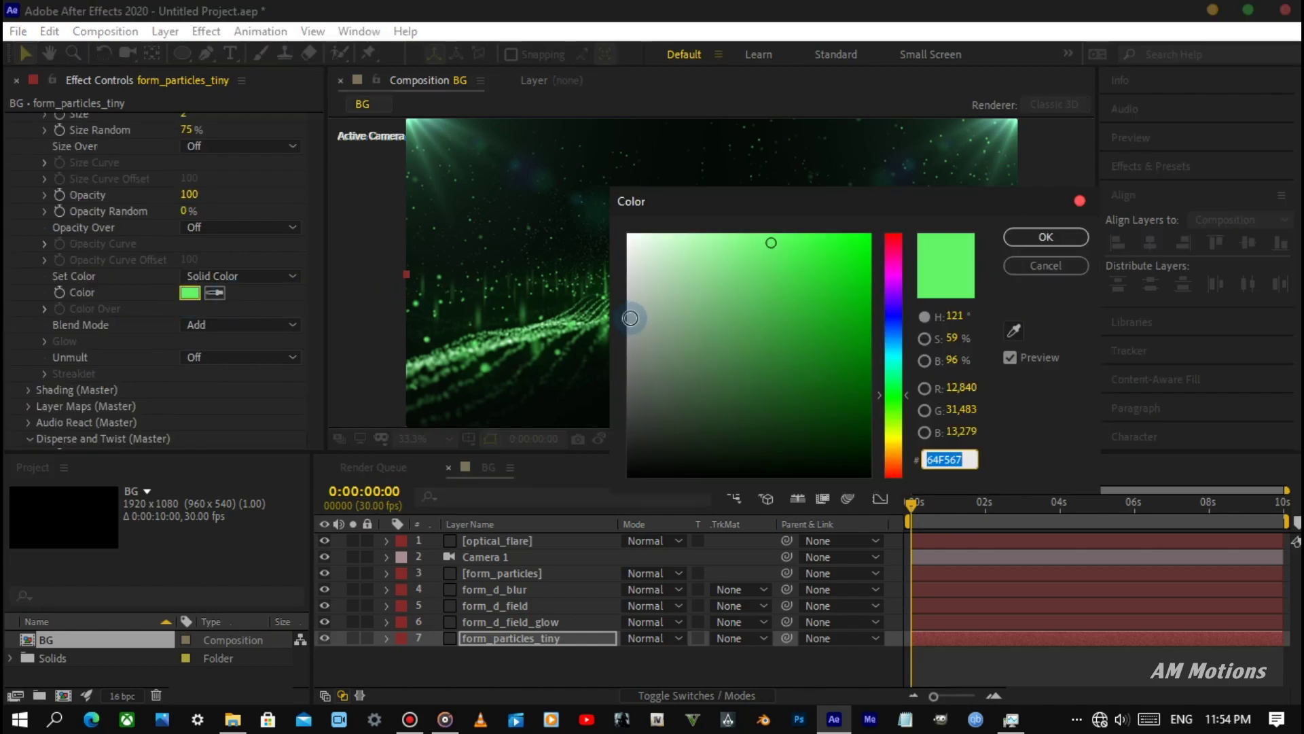
mouse_move(718, 318)
mouse_down()
mouse_move(838, 291)
mouse_move(826, 329)
mouse_up()
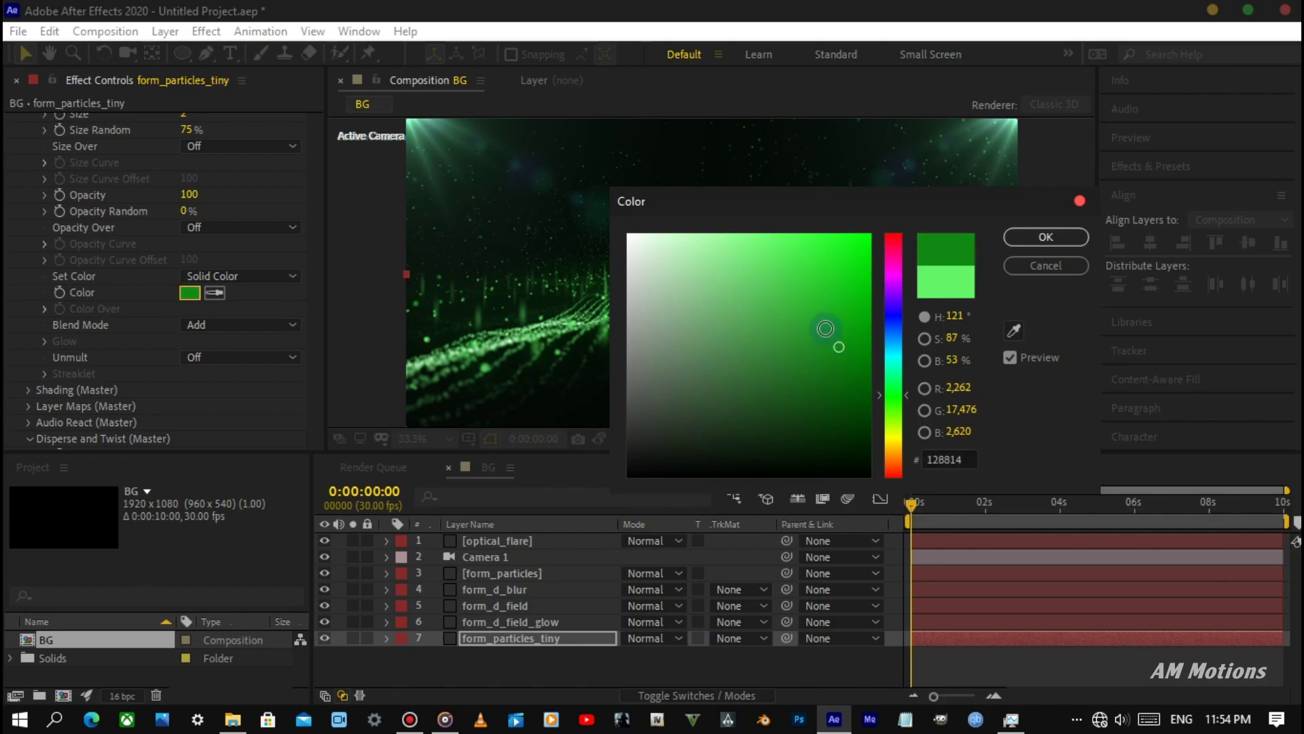
key(Return)
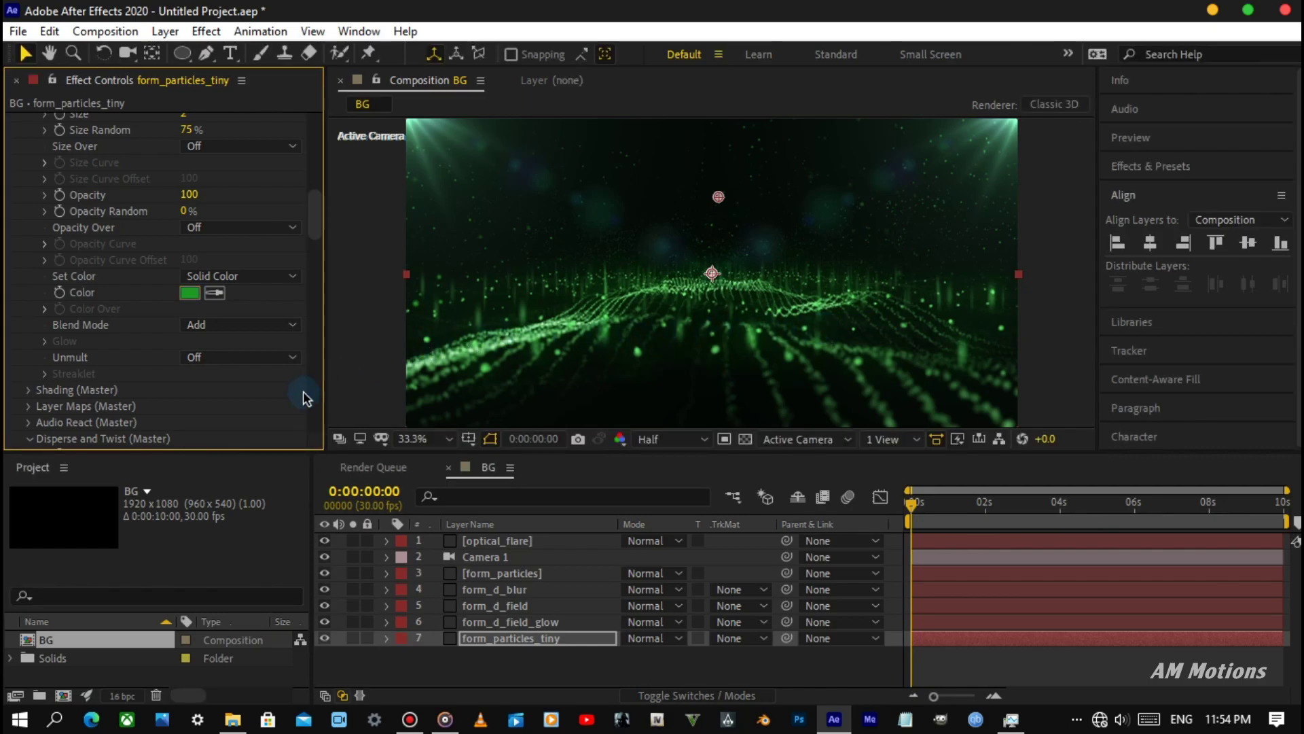
Set the fractal field's Flow Y to 0, Flow Evolution to 20 and F Scale to 10.
scroll(139, 377, down, 5)
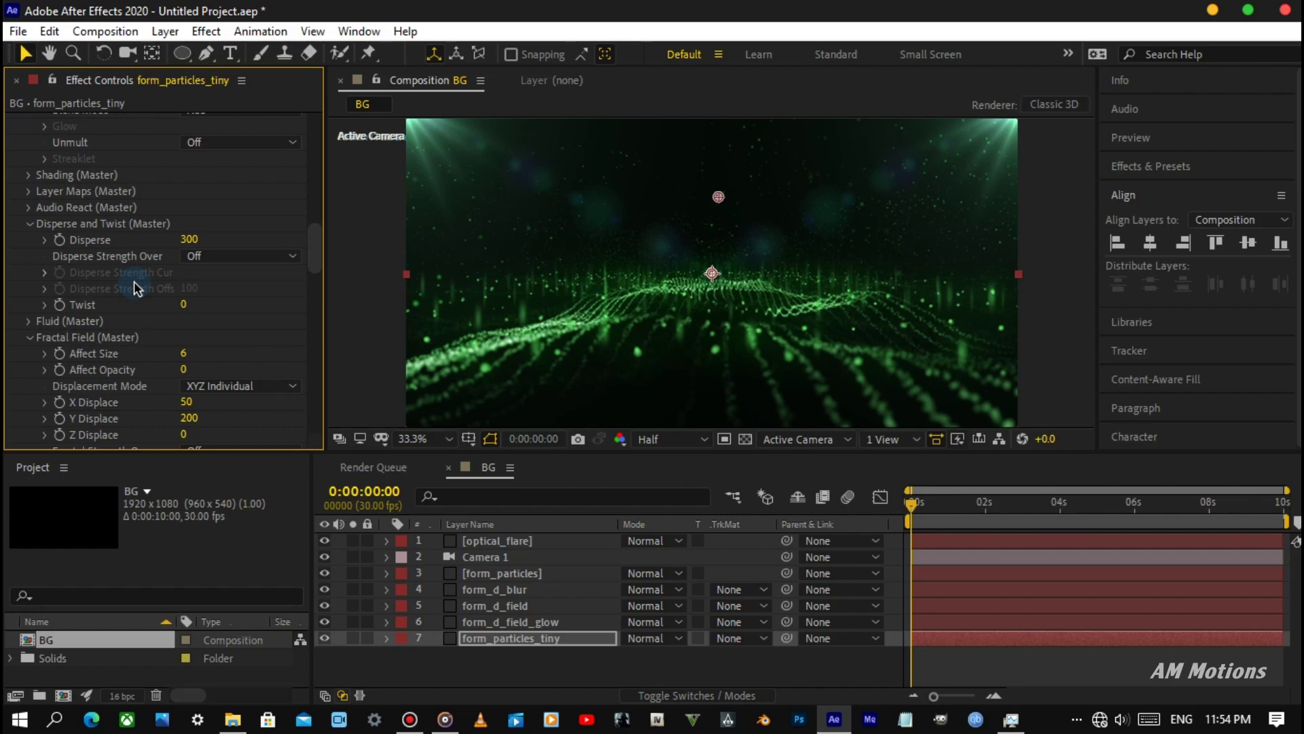
scroll(136, 289, down, 3)
scroll(138, 289, down, 2)
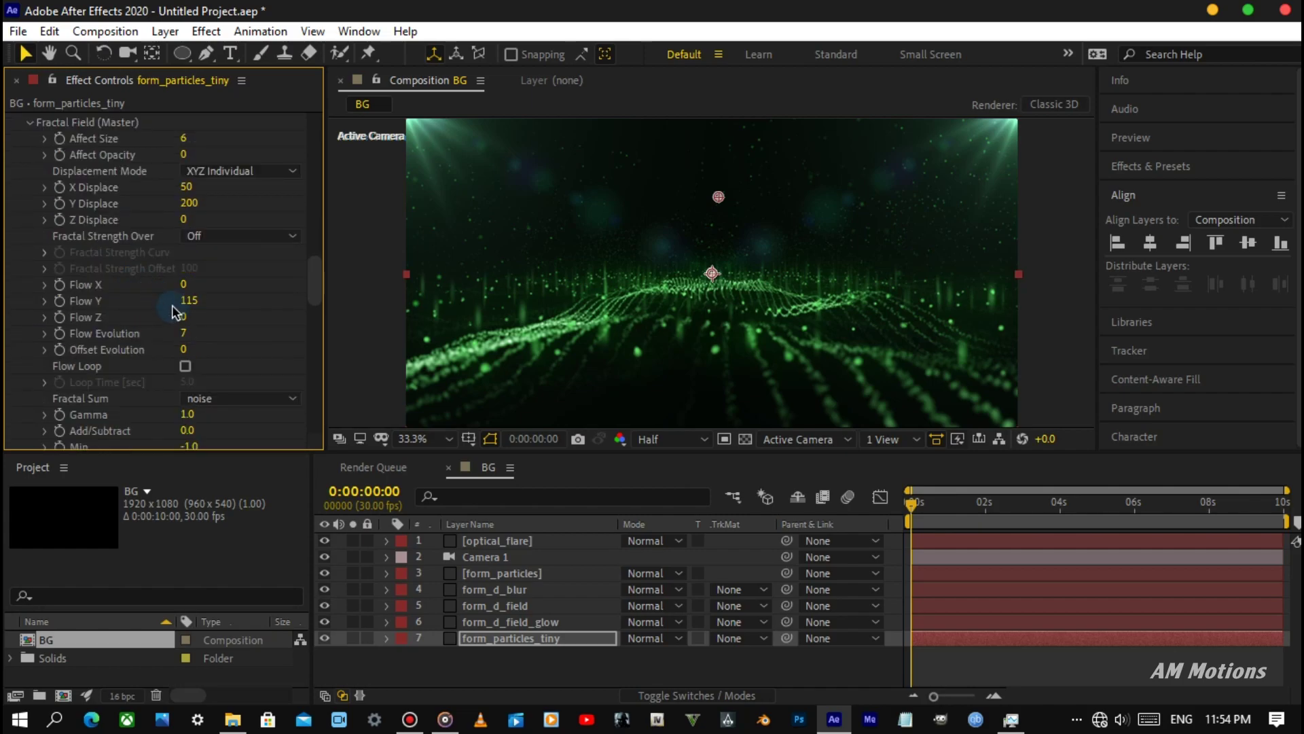
click(189, 301)
text(0)
key(Return)
click(184, 333)
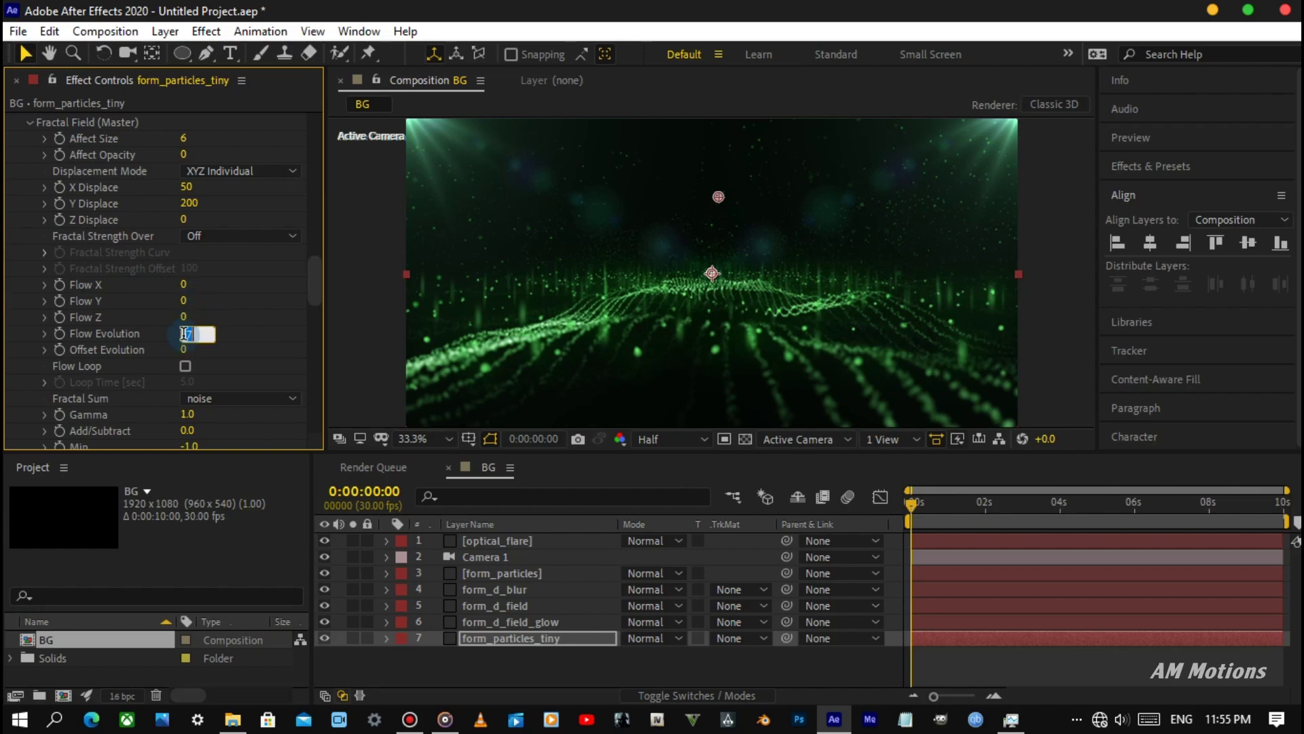
text(20)
key(Return)
scroll(140, 314, down, 3)
click(188, 336)
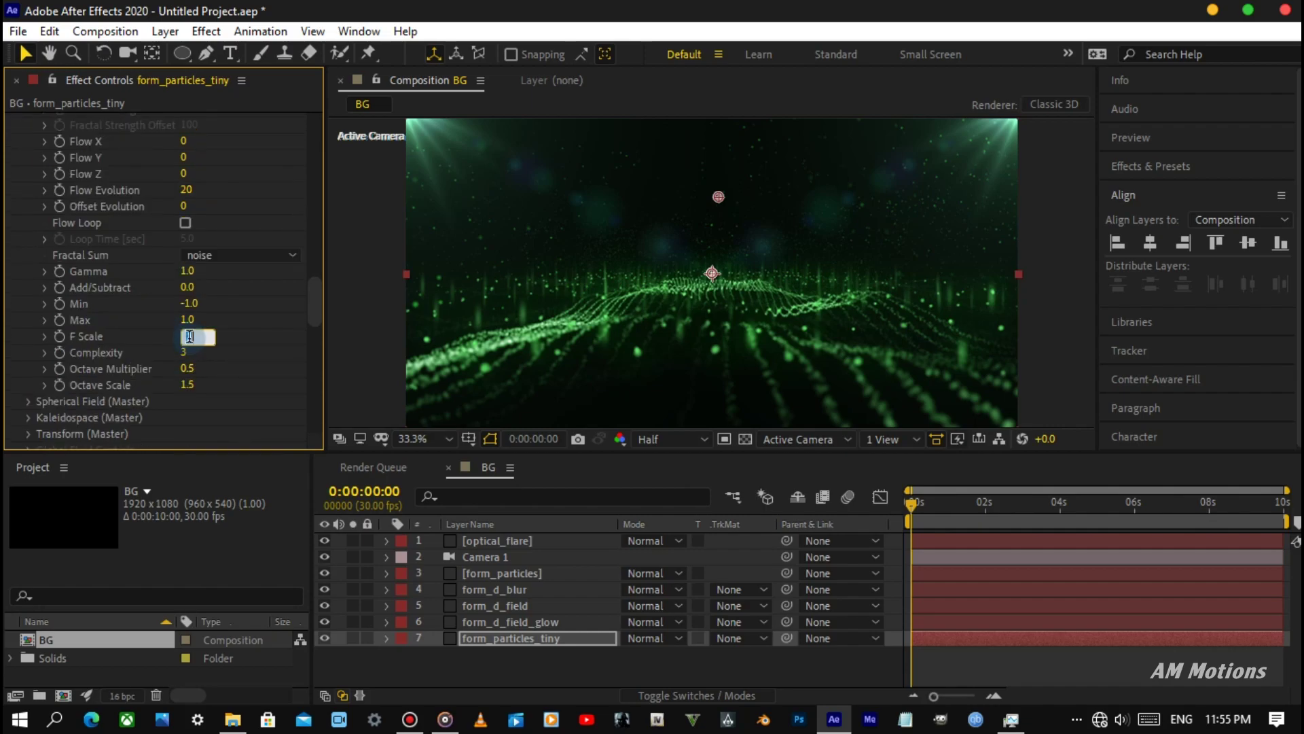
text(10)
key(Return)
Set Affect Size to 0 and switch displacement to XYZ Linked with Displace 130.
scroll(115, 314, up, 2)
scroll(115, 314, up, 3)
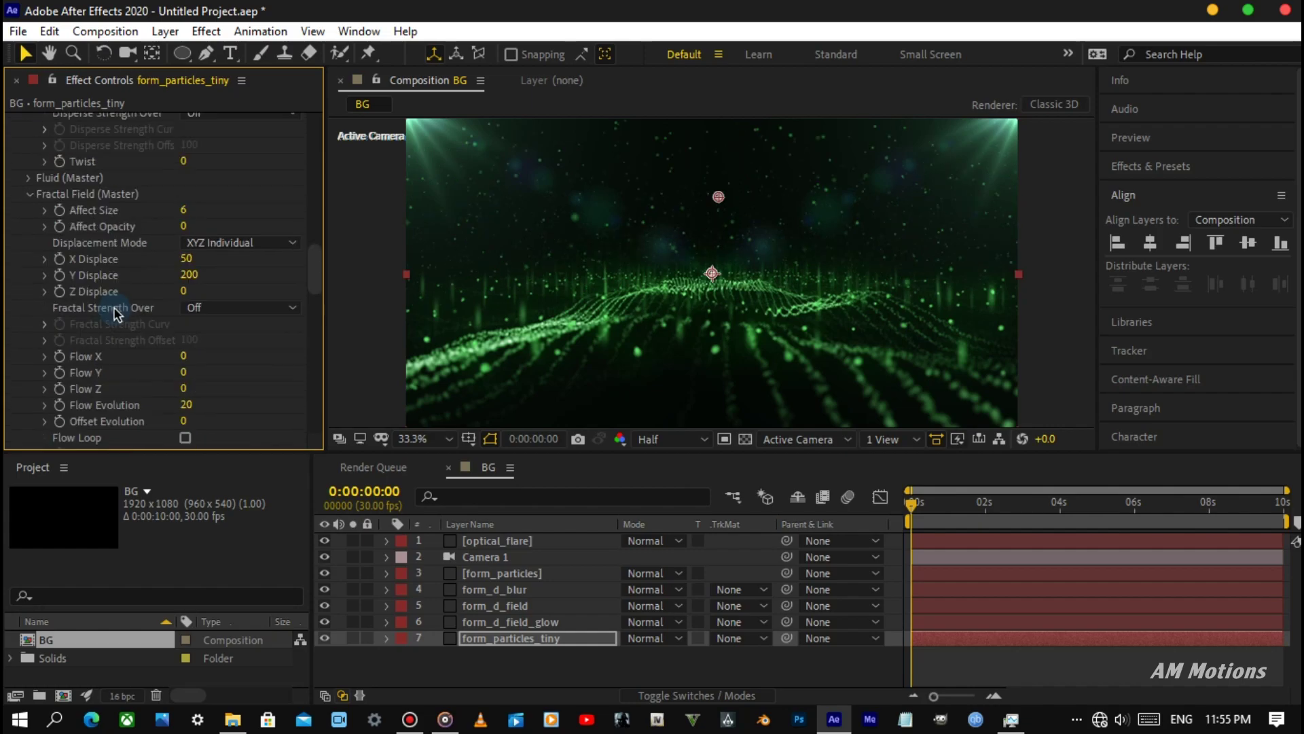
scroll(115, 314, up, 3)
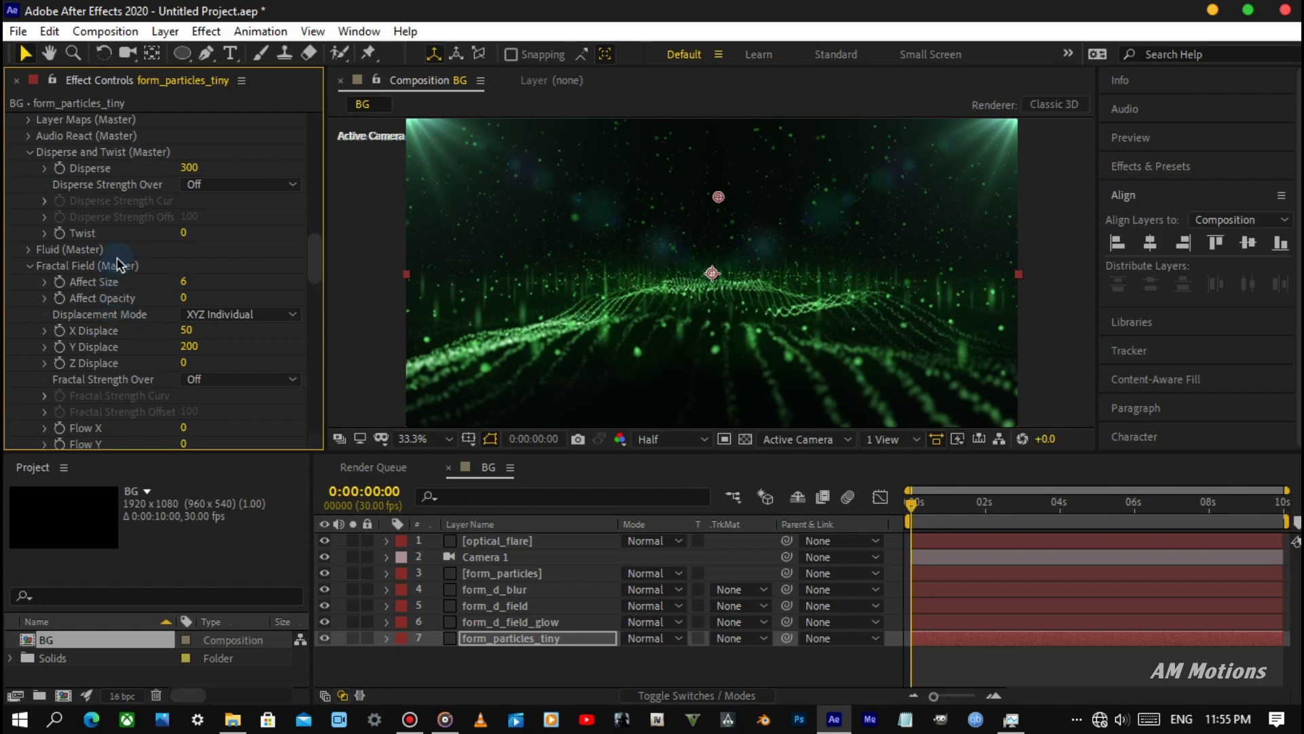
click(186, 281)
text(0)
key(Return)
click(238, 315)
click(239, 340)
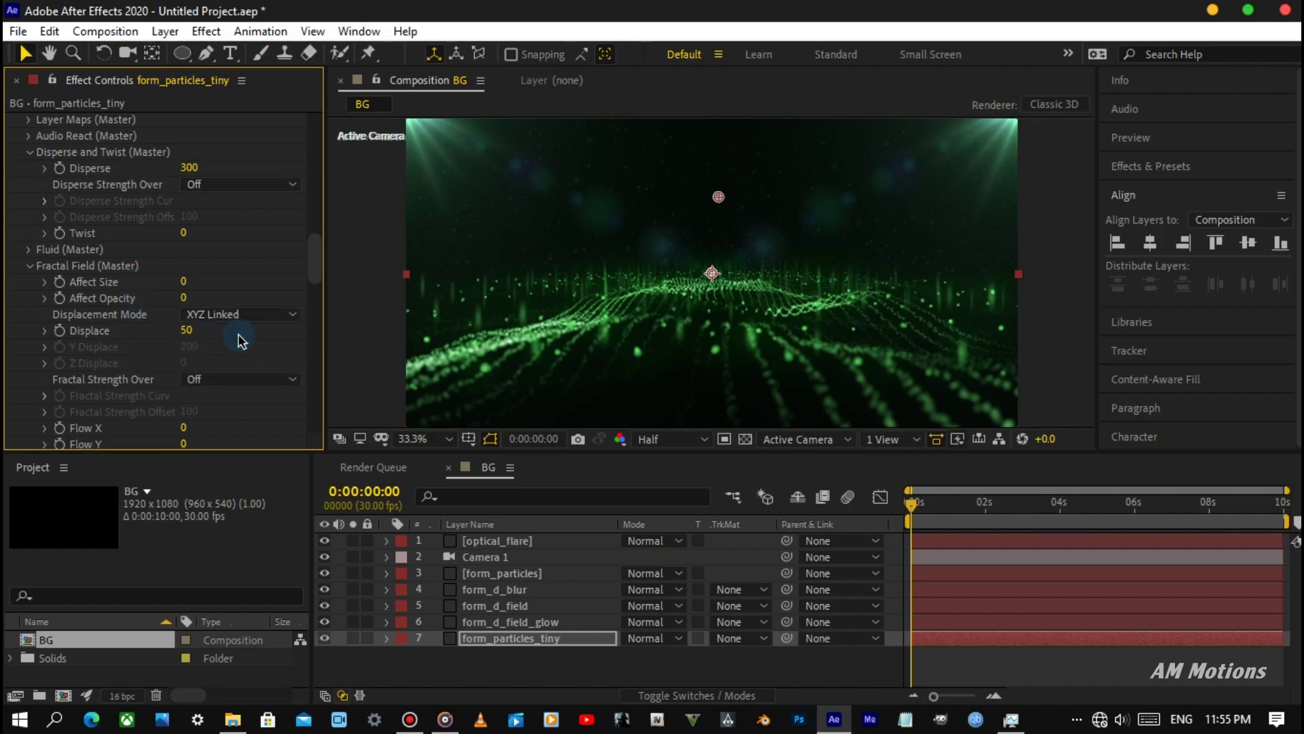
click(187, 330)
text(130)
key(Return)
scroll(140, 330, down, 3)
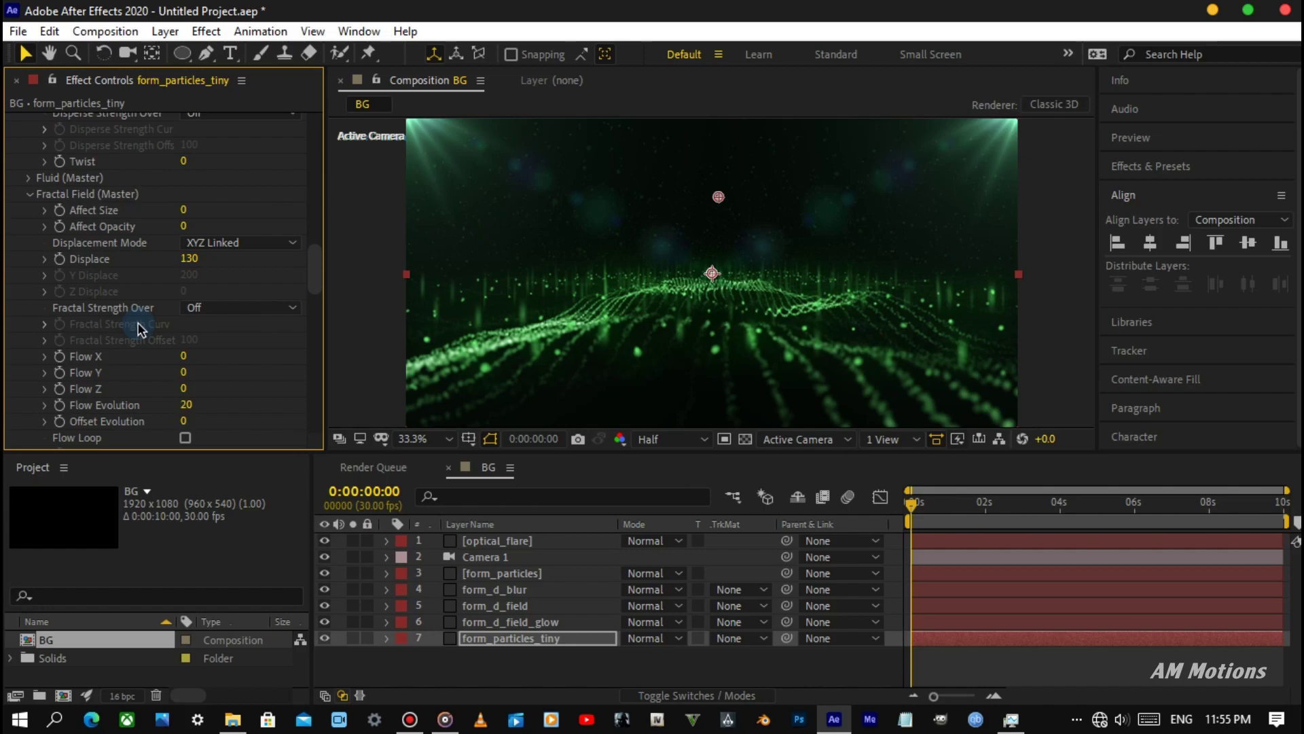
Duplicate form_particles_tiny with Ctrl+D, move the copy below it, and rename it form_particles_big.
click(481, 637)
key(ctrl+d)
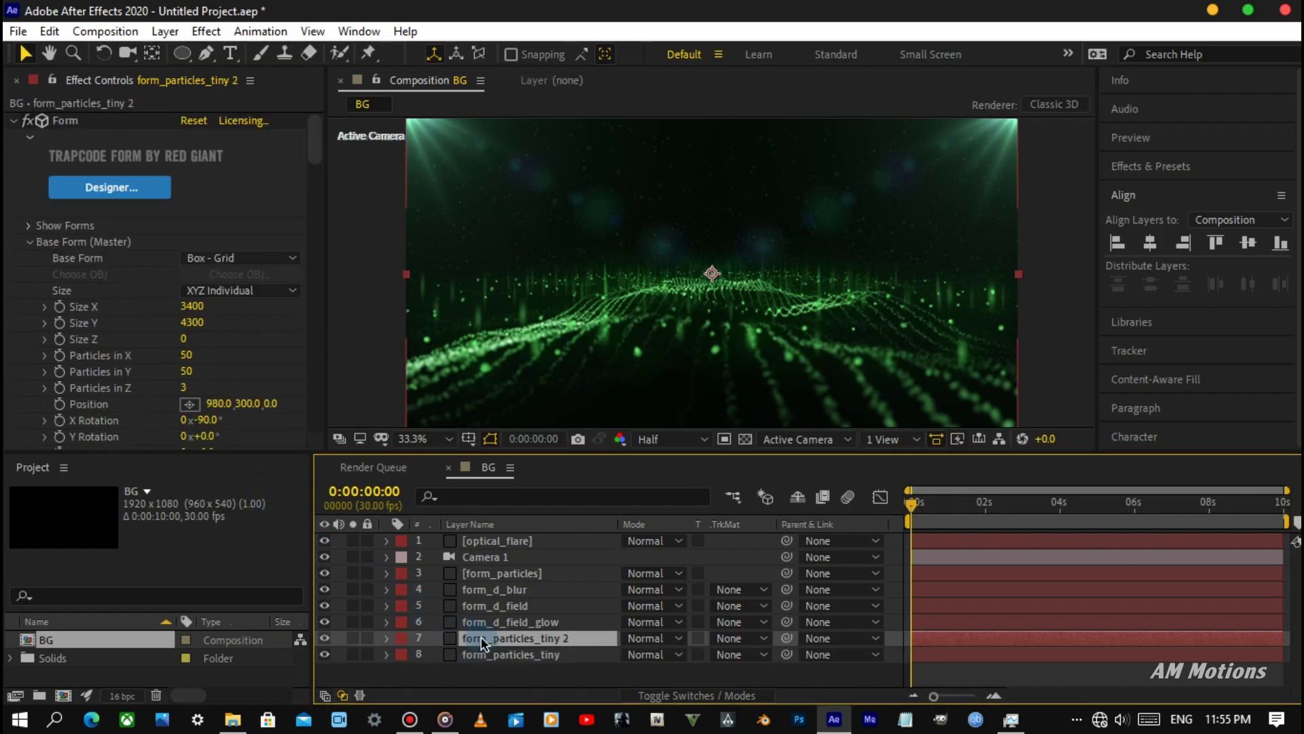
drag(495, 640, 496, 664)
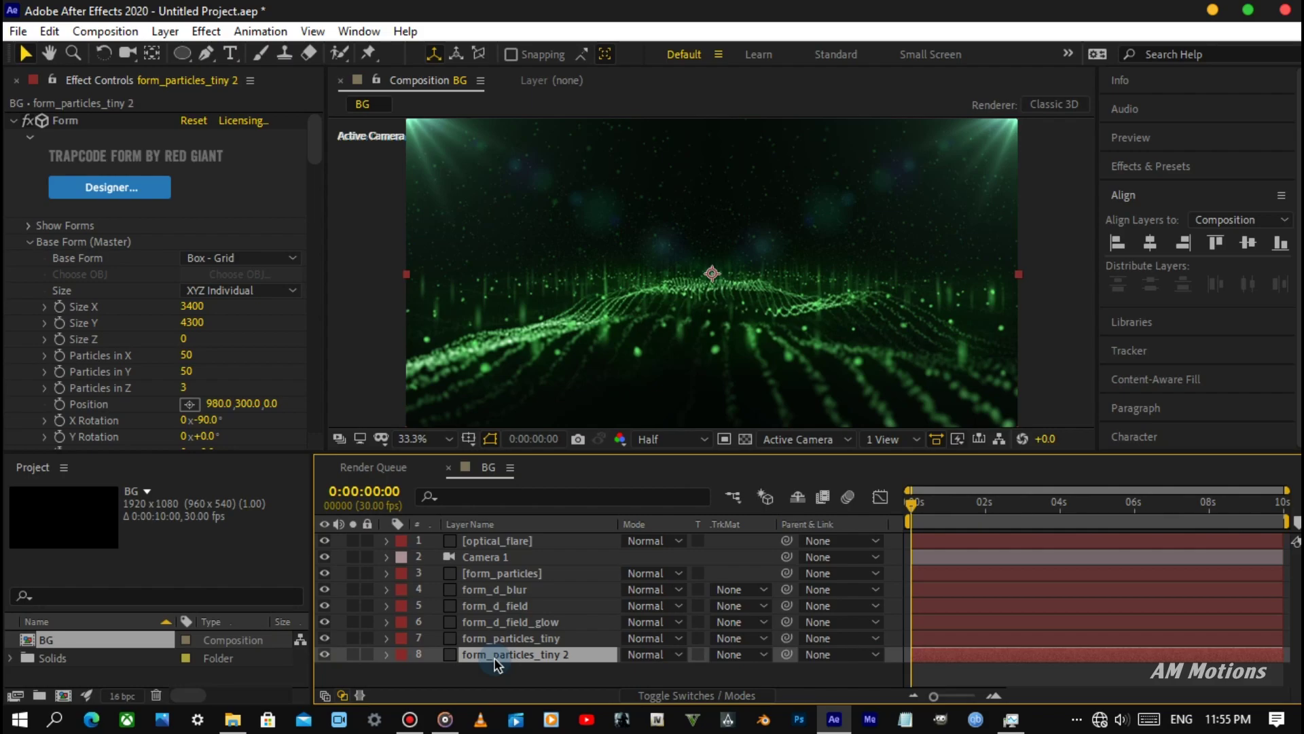
key(Return)
key(BackSpace)
key(BackSpace)
key(BackSpace)
key(BackSpace)
key(BackSpace)
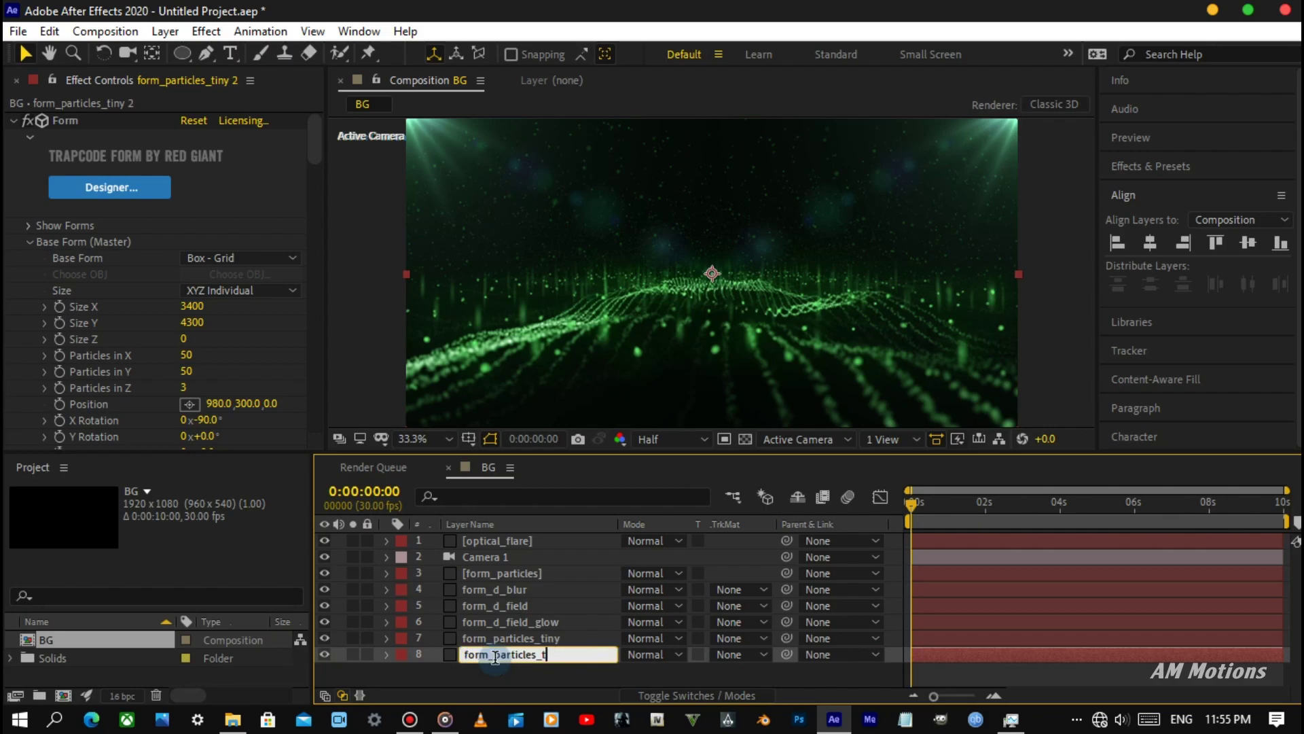
key(BackSpace)
text(big)
key(Return)
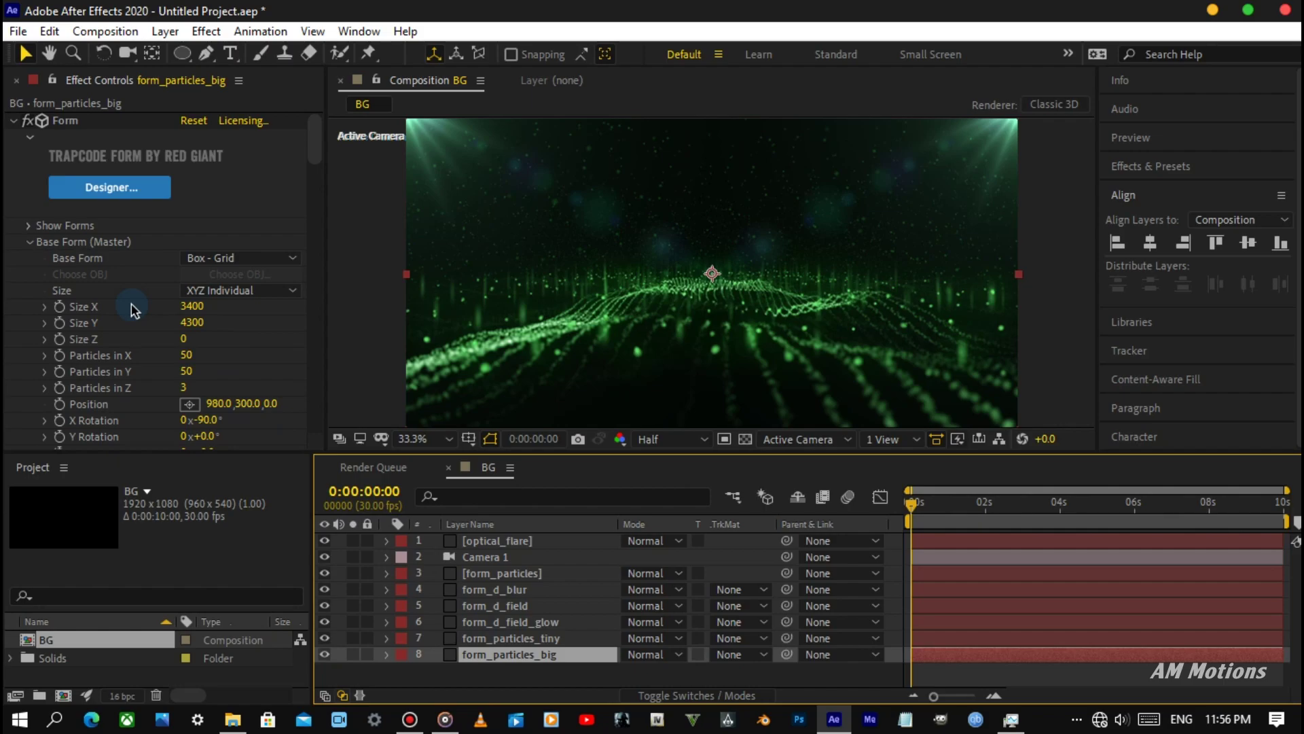
Set Form's Base Form Particles in X and Particles in Y to 20 each.
scroll(132, 303, down, 2)
click(187, 284)
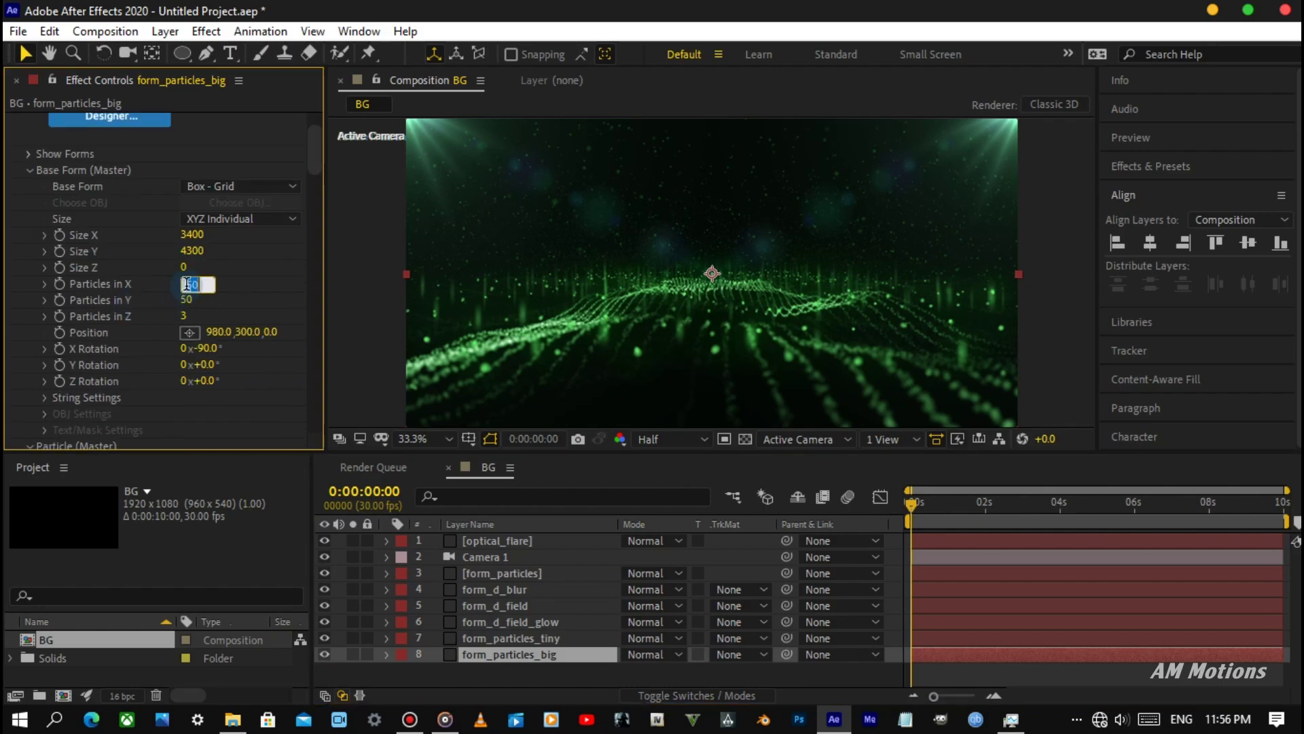
text(20)
click(184, 300)
text(20)
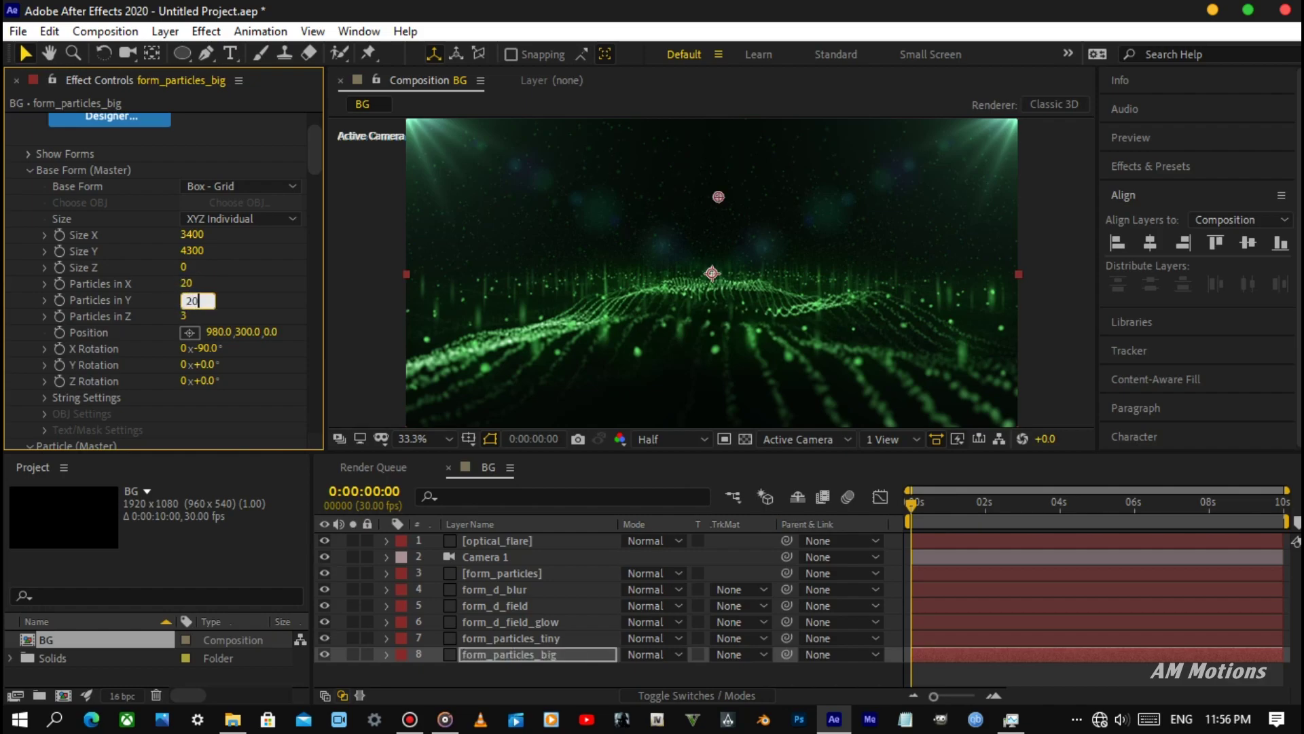
key(Return)
scroll(126, 312, down, 2)
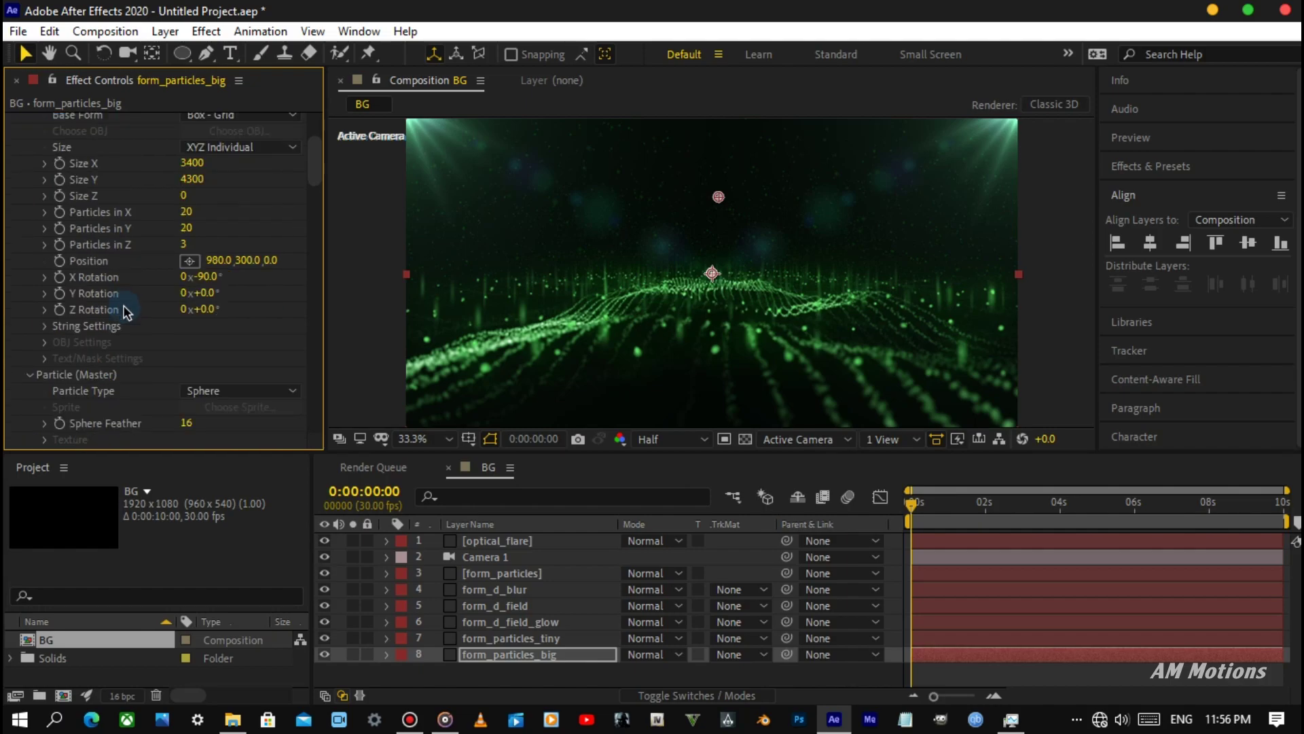
scroll(125, 311, down, 5)
scroll(125, 311, down, 5)
scroll(125, 312, down, 5)
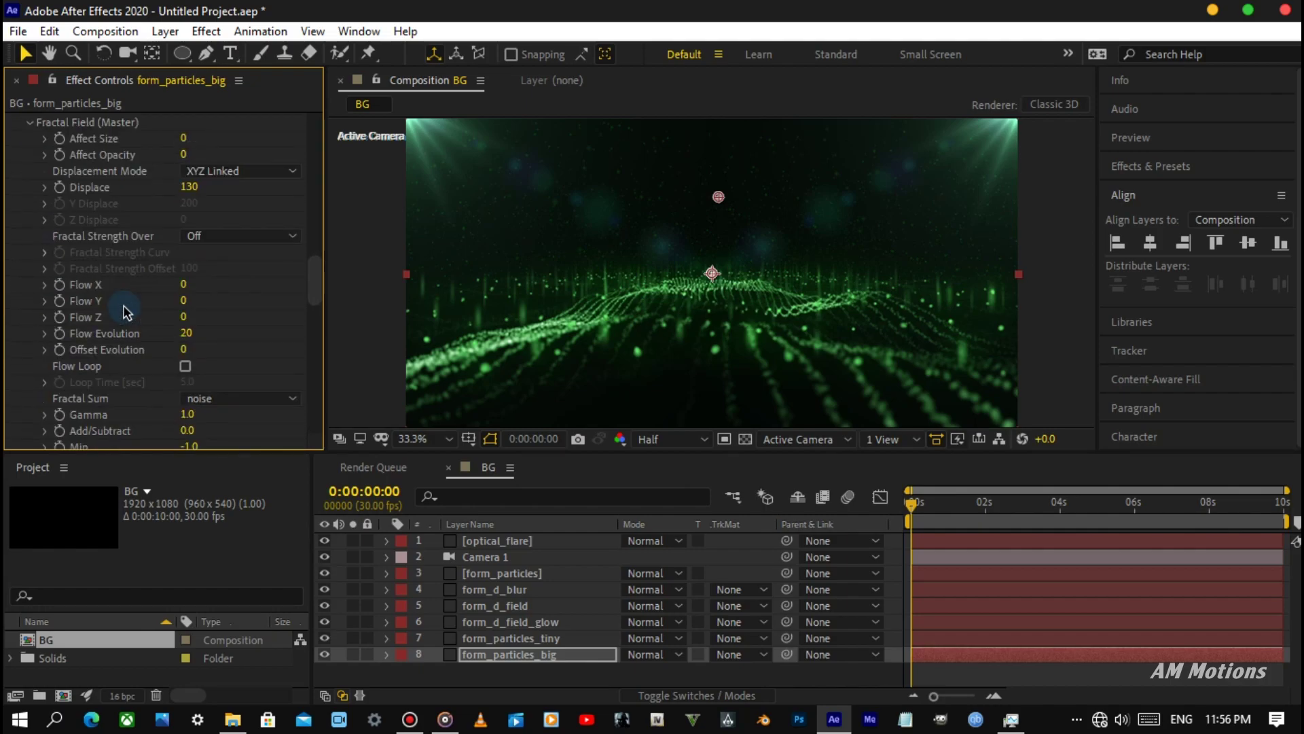
scroll(126, 312, down, 5)
scroll(125, 311, down, 4)
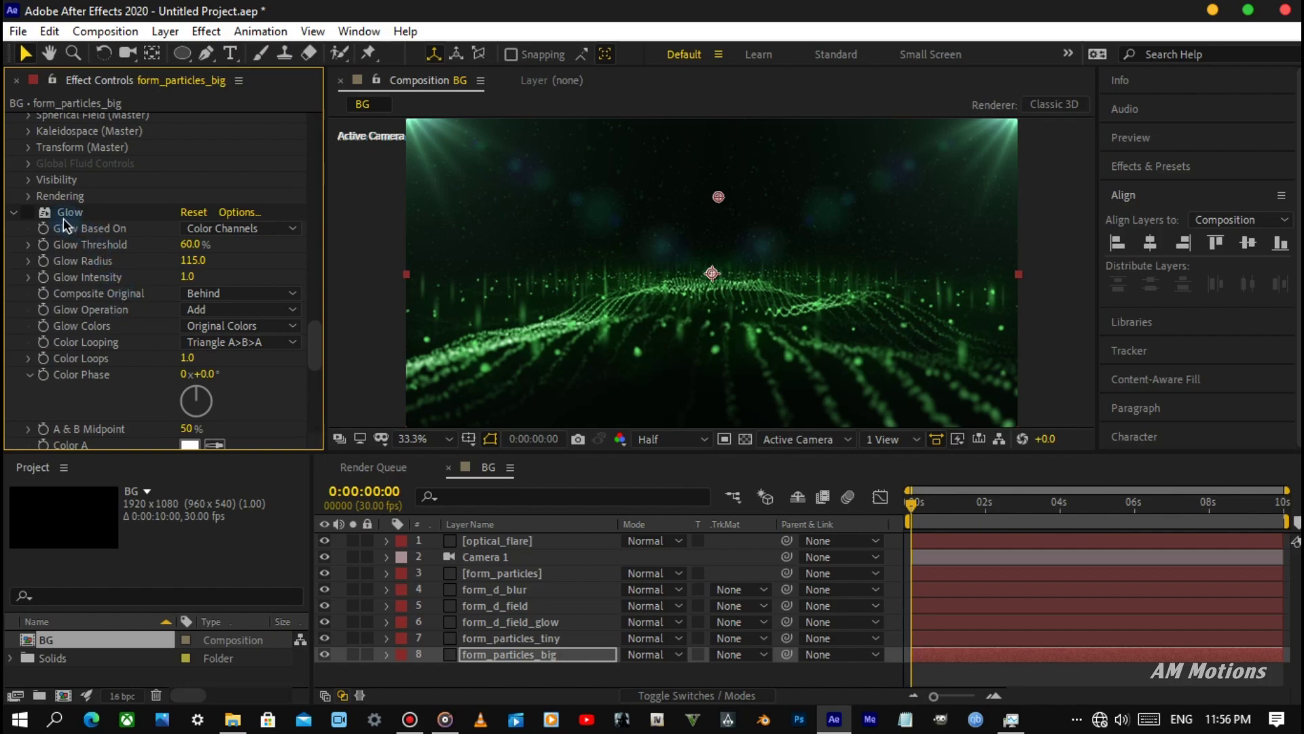
Give the first Glow effect a Glow Radius of 20 and Glow Intensity of 10.
click(29, 213)
click(186, 260)
text(20)
key(Return)
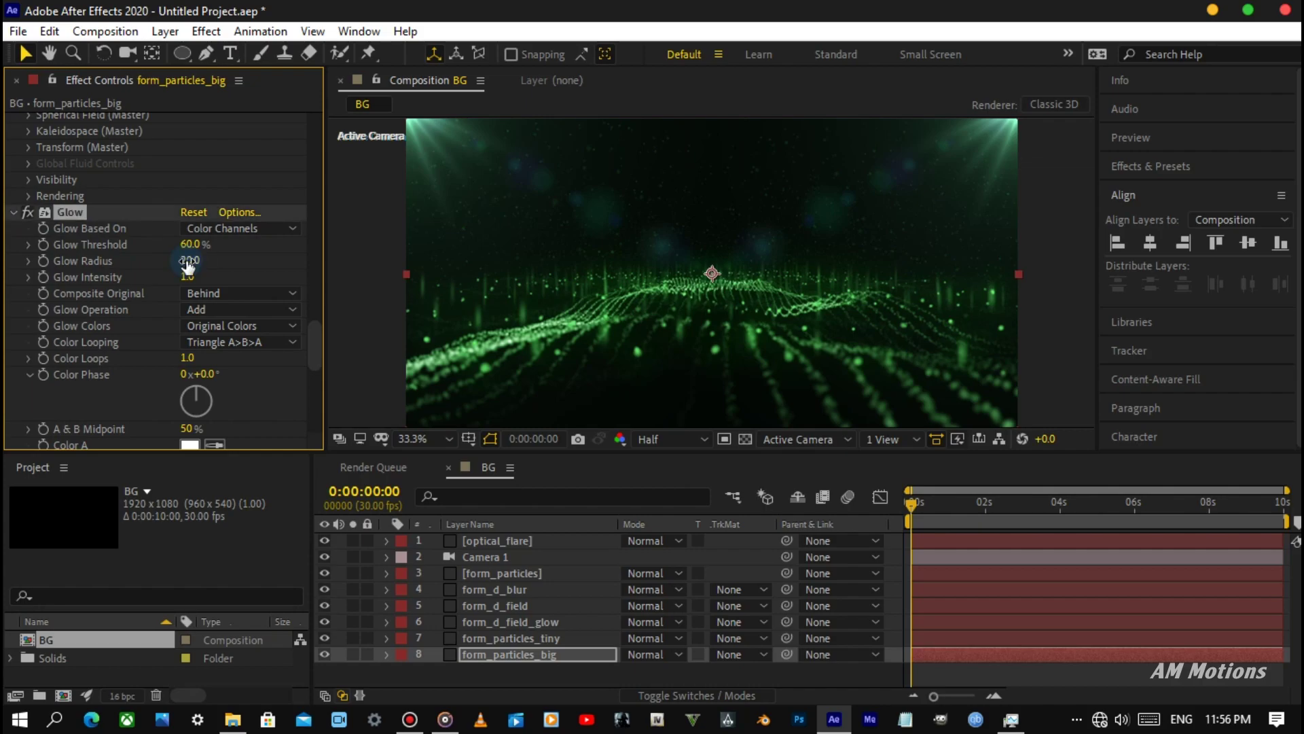
click(187, 277)
text(10)
key(Return)
Set Glow 2 to radius 20 and intensity 10, then duplicate it as Glow 3.
scroll(99, 280, down, 5)
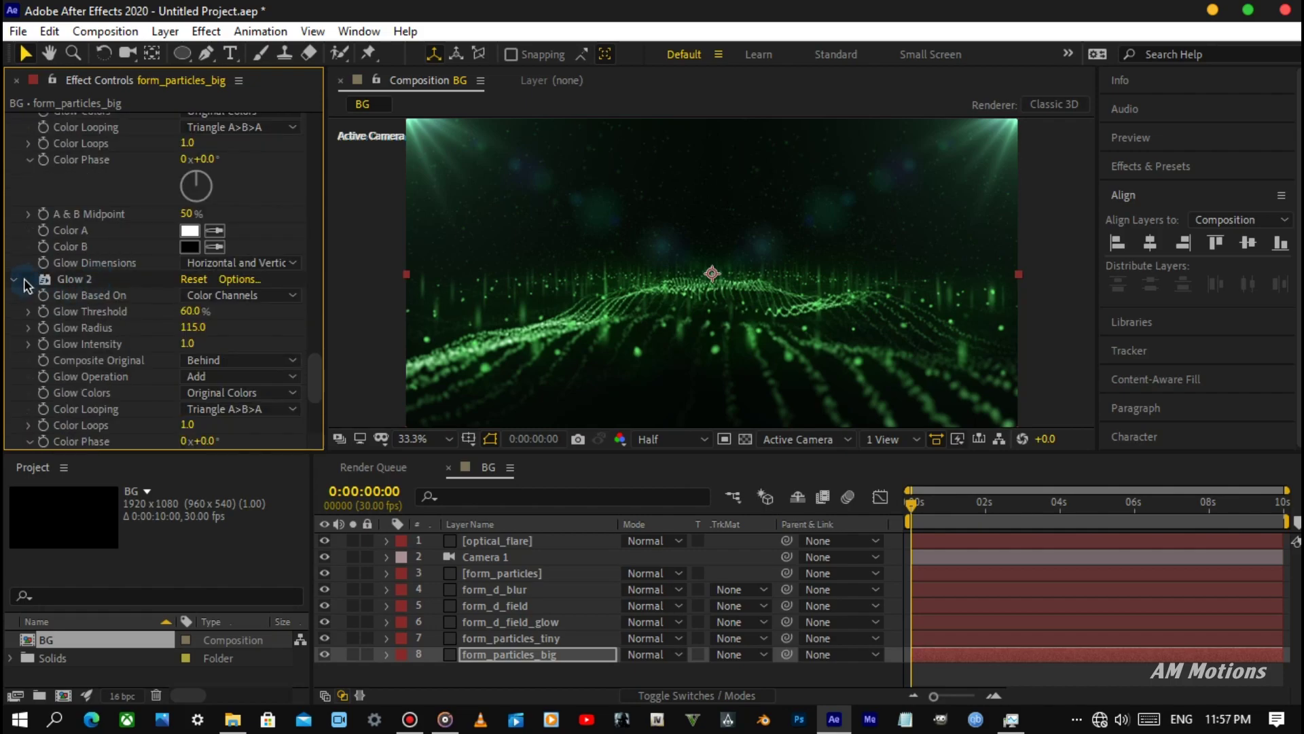
key(Delete)
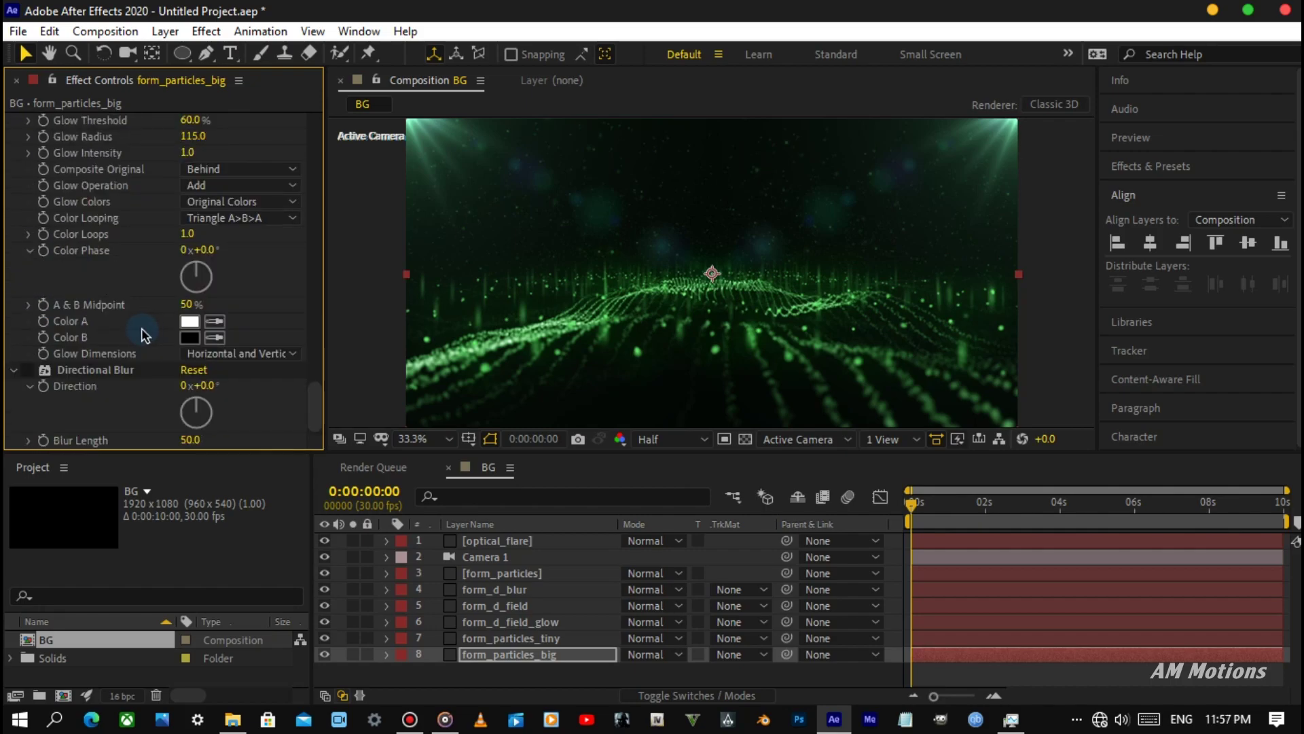
key(ctrl+z)
scroll(119, 324, up, 4)
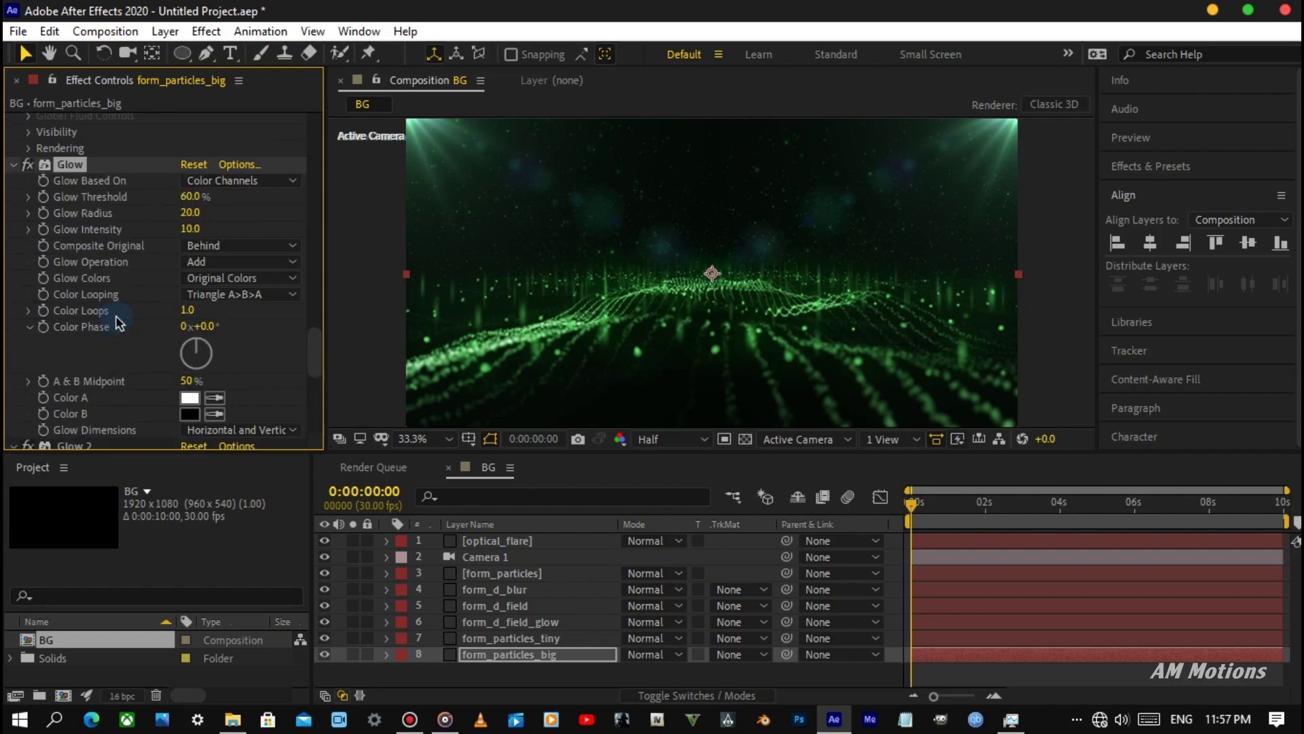
scroll(119, 324, down, 5)
click(192, 279)
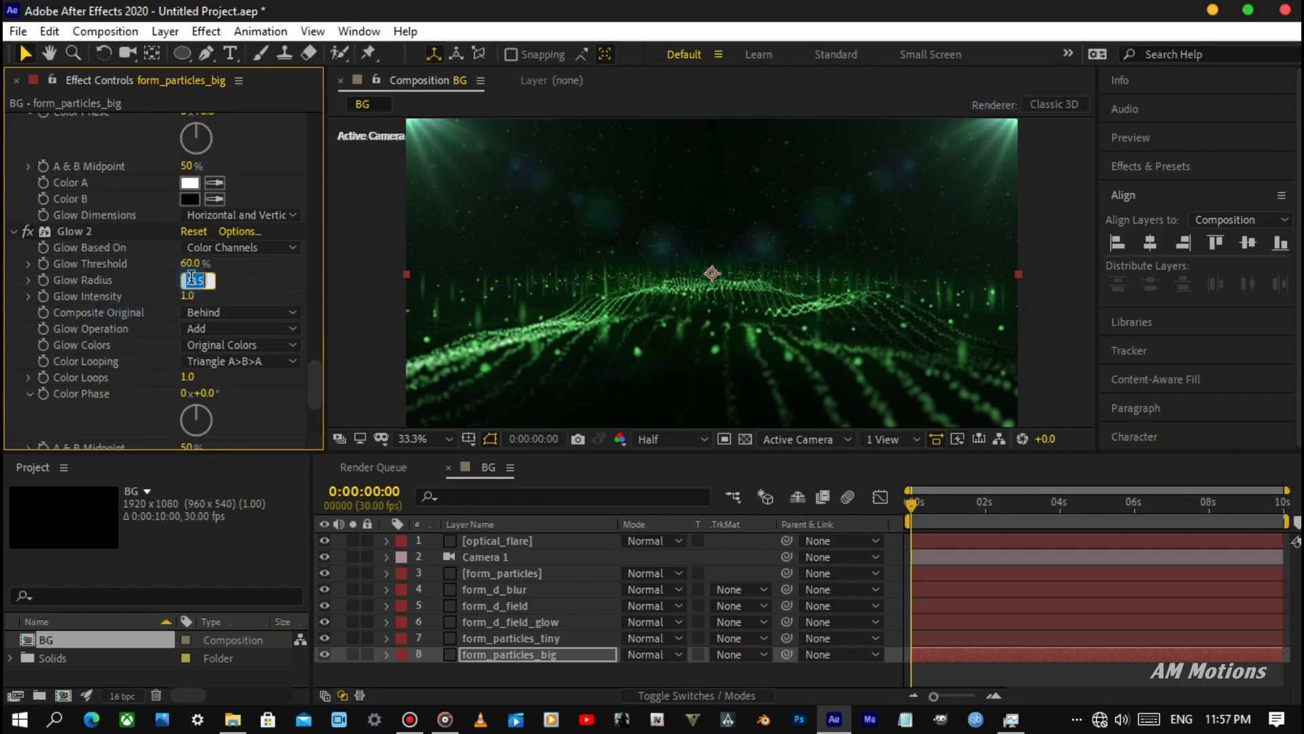
text(20)
key(Return)
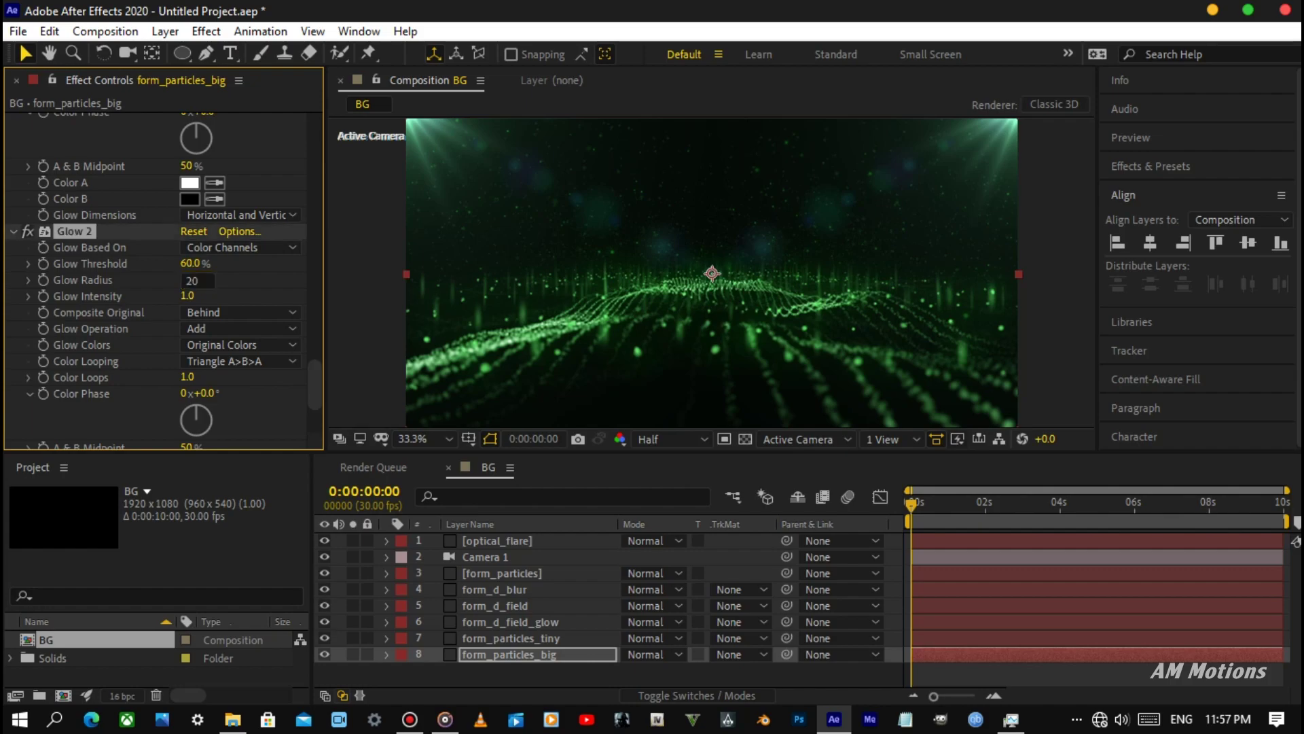
click(187, 295)
text(10)
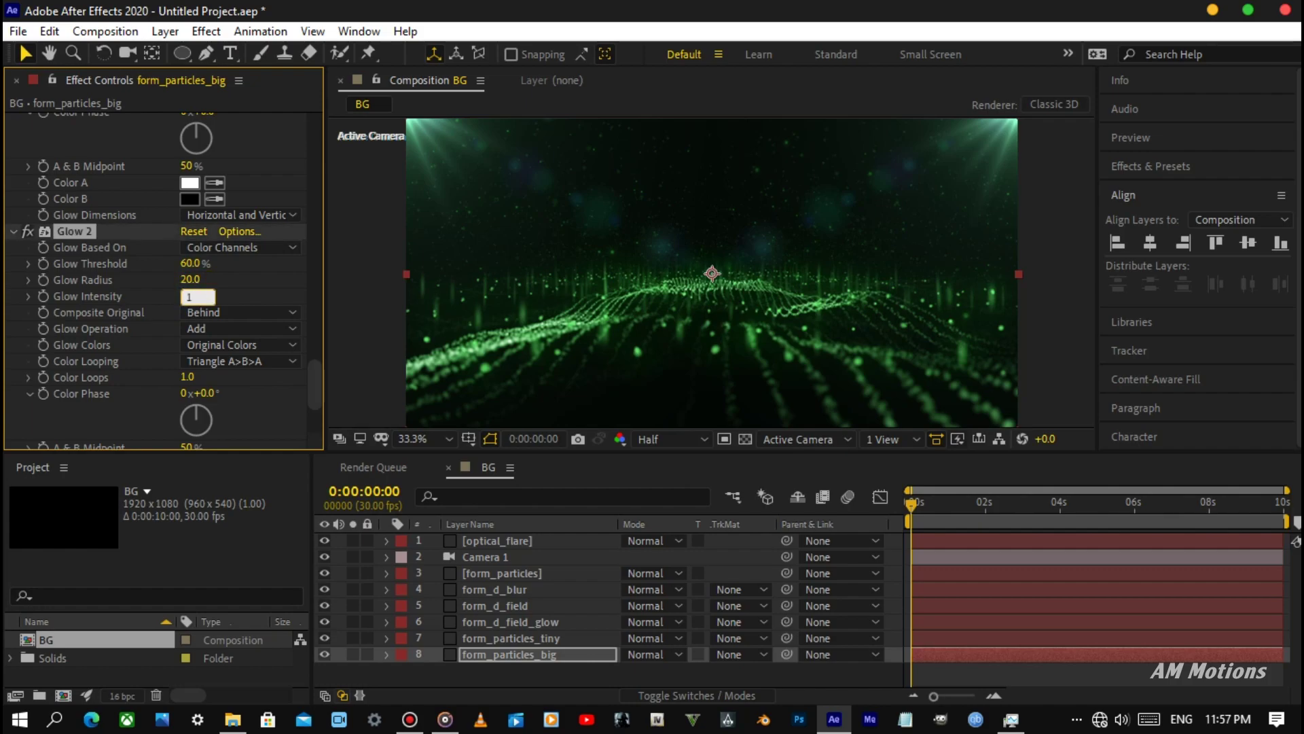
key(Return)
key(ctrl+d)
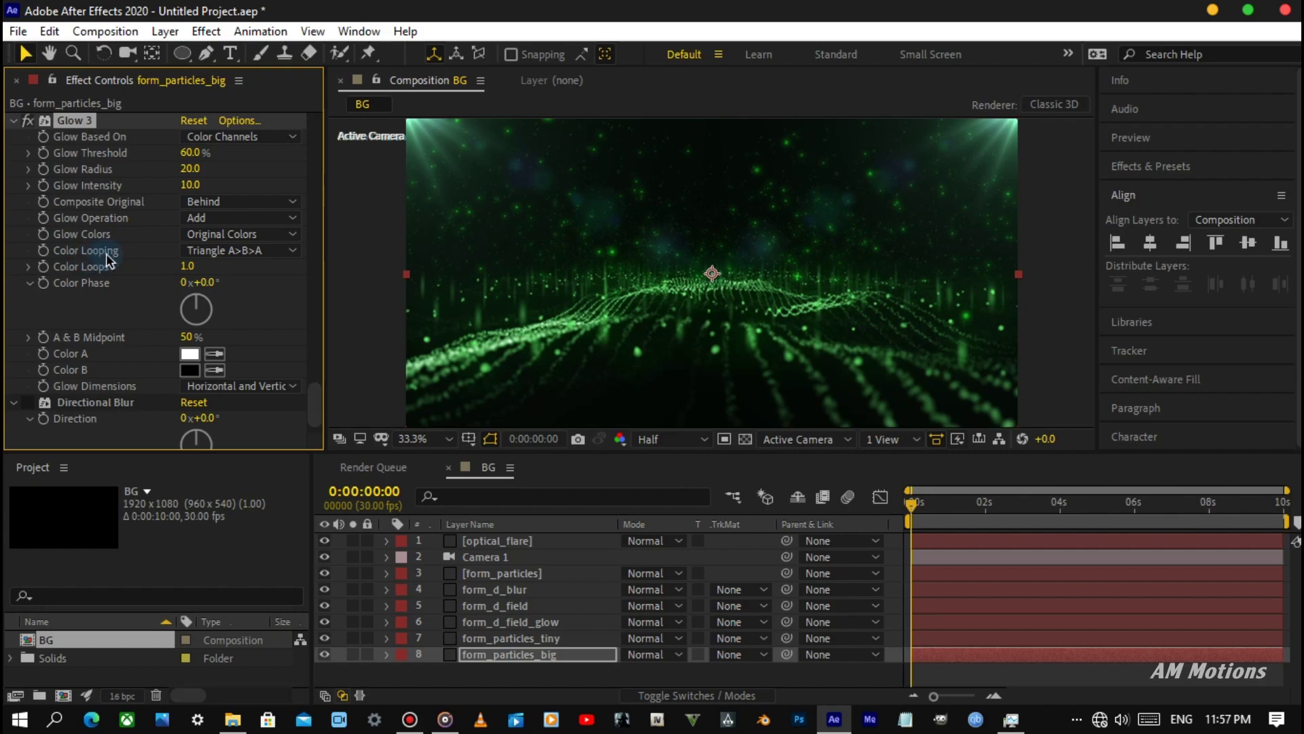
Scroll through the Effect Controls to review the Form and Glow settings.
scroll(106, 254, up, 2)
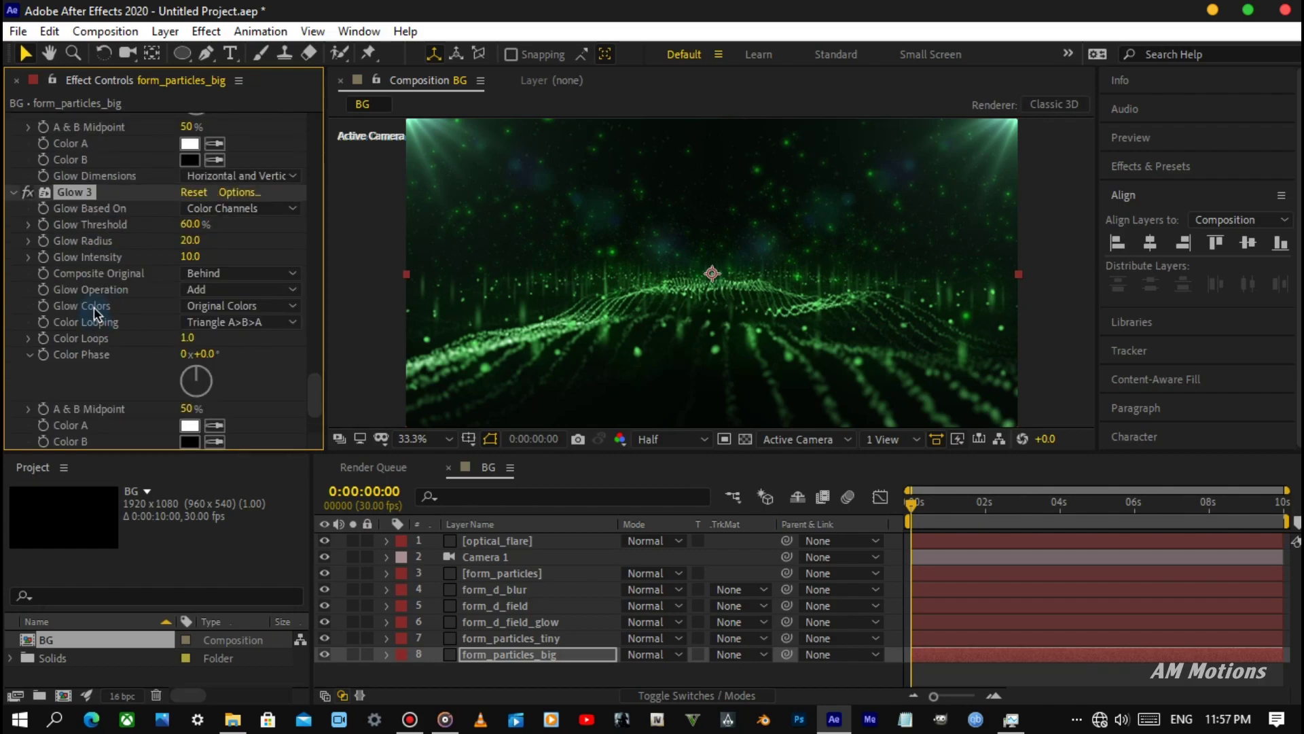
scroll(96, 320, up, 4)
scroll(93, 305, up, 8)
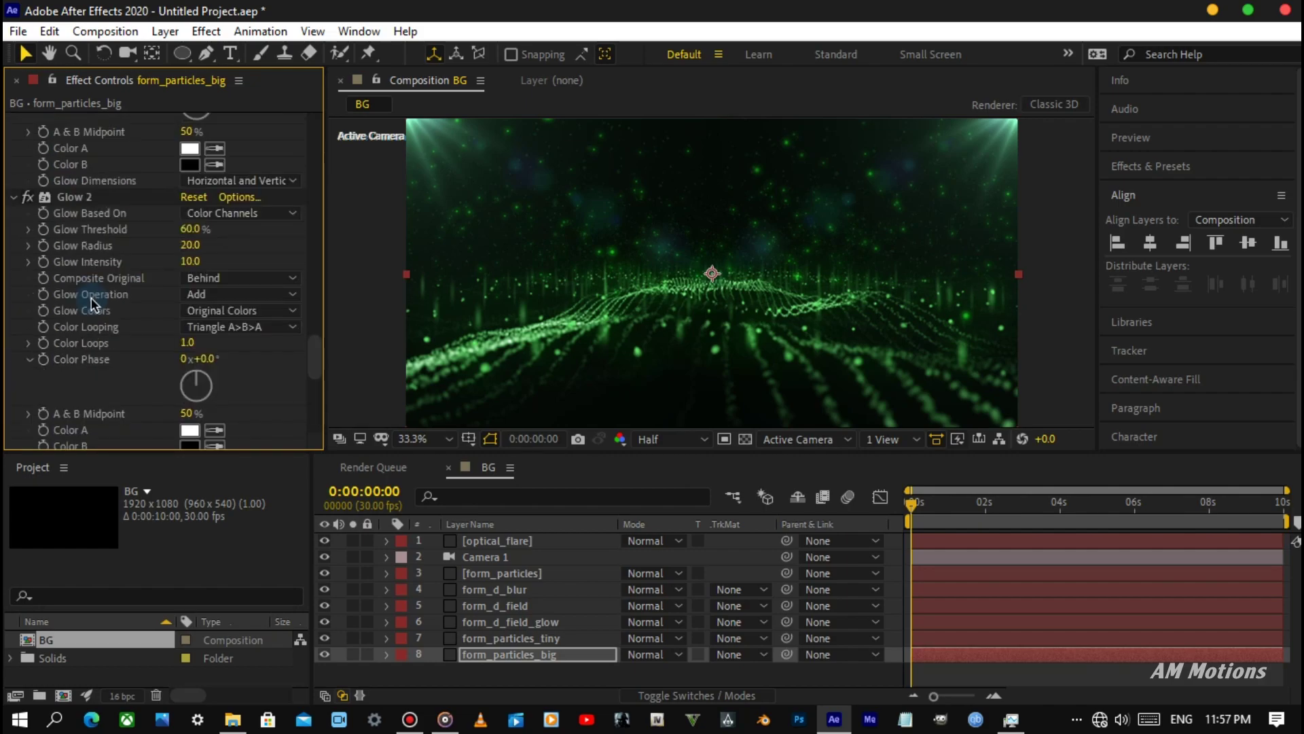
scroll(94, 304, down, 6)
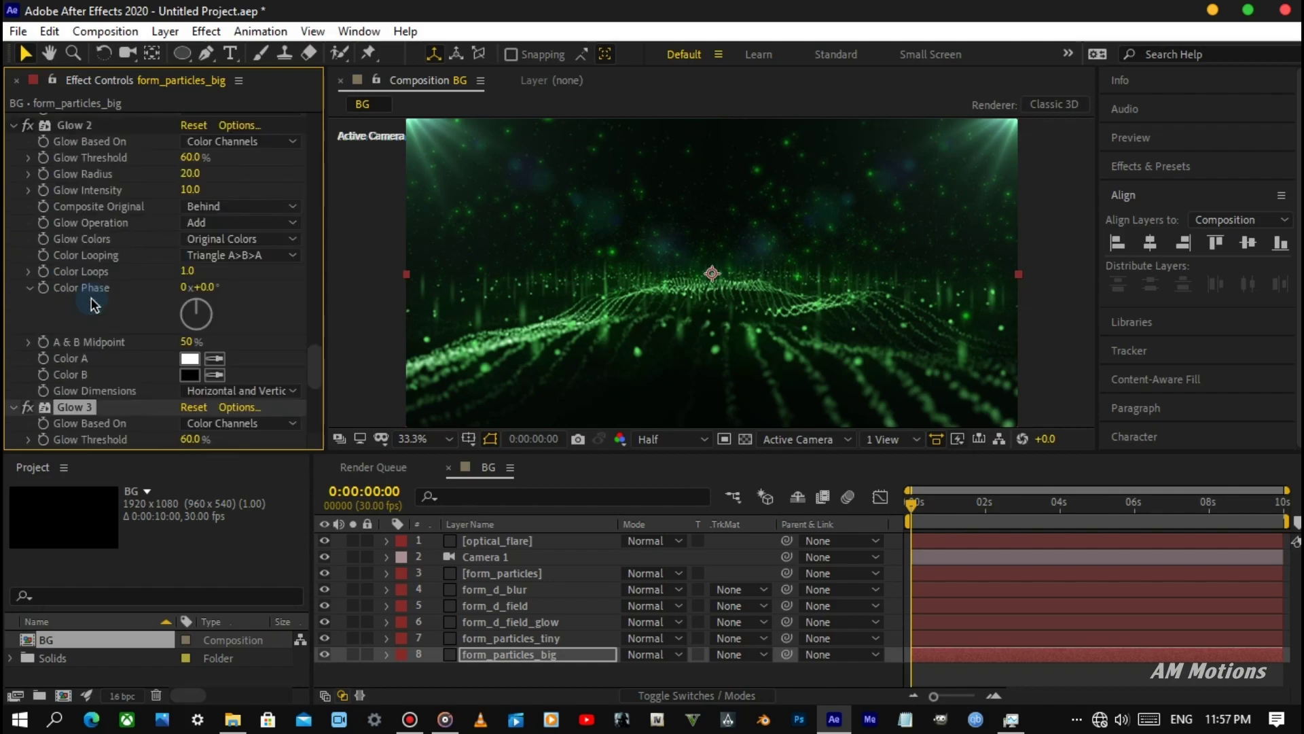
scroll(99, 296, down, 2)
scroll(99, 290, down, 4)
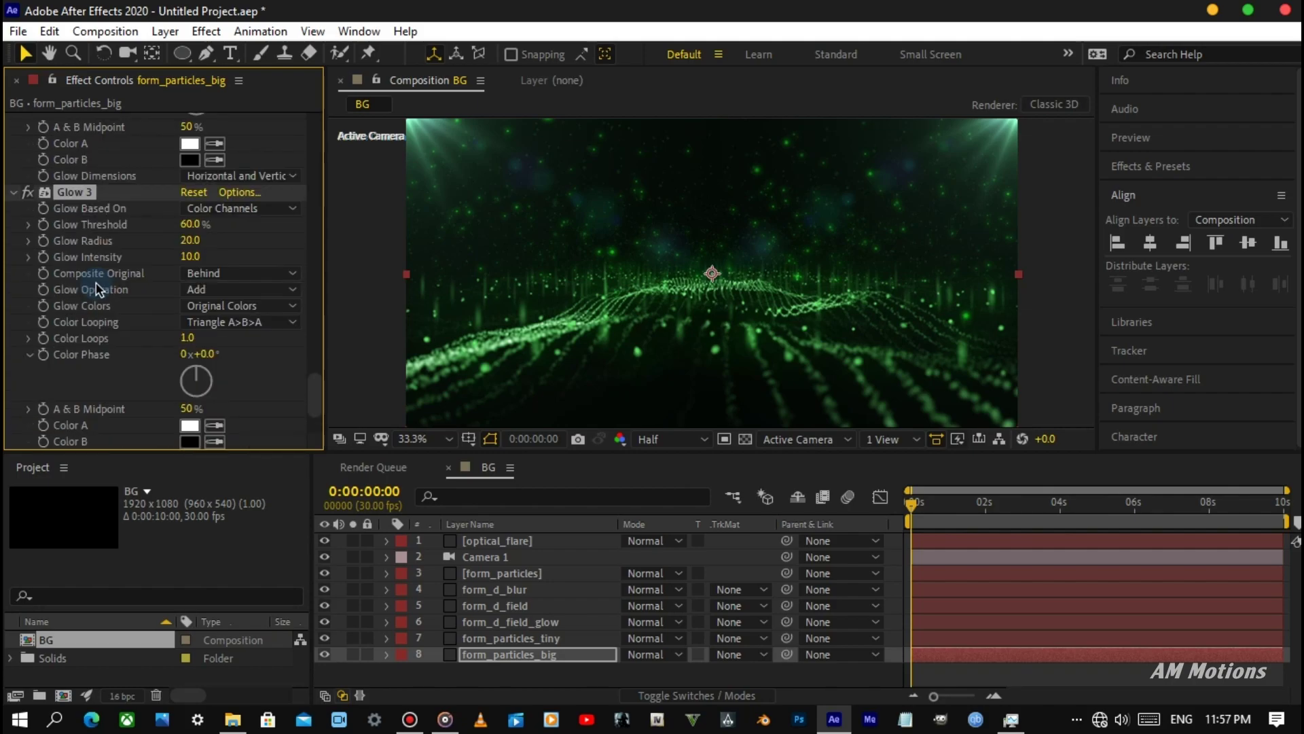
scroll(96, 285, up, 5)
scroll(95, 282, down, 2)
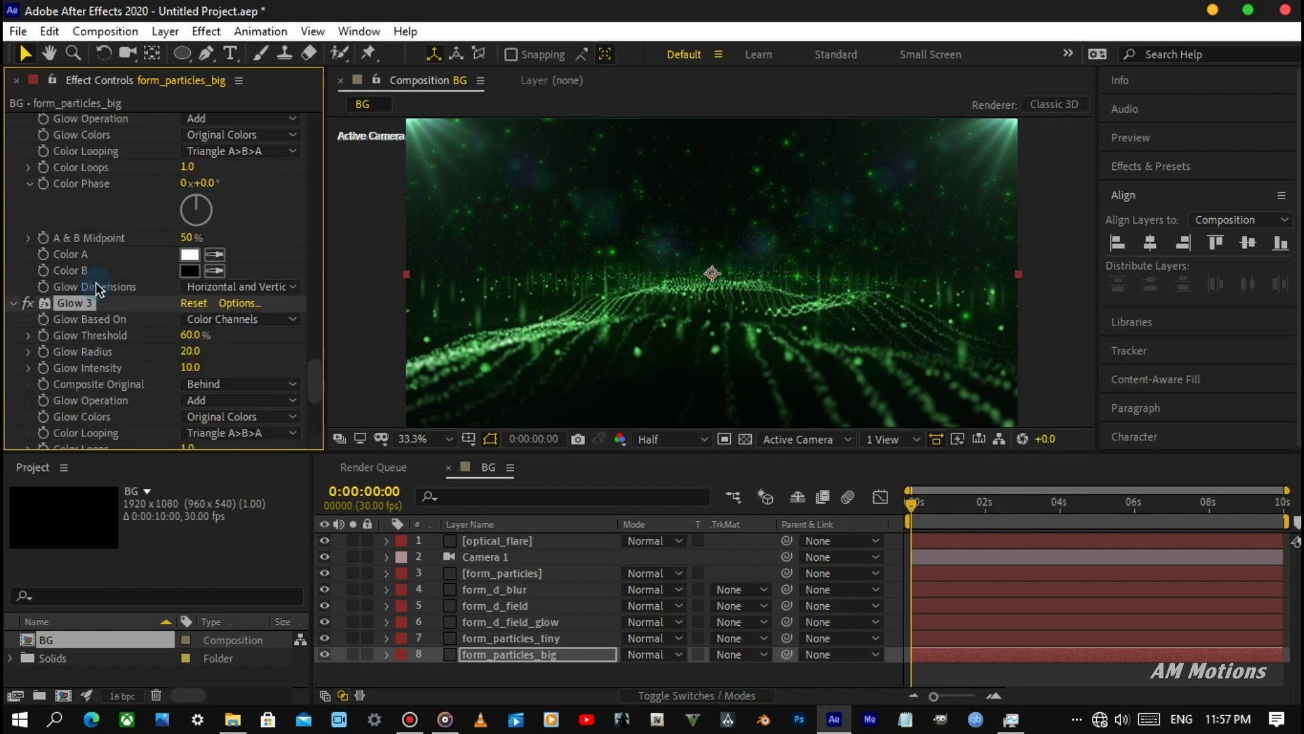
scroll(95, 283, down, 2)
scroll(96, 283, down, 4)
scroll(96, 283, up, 7)
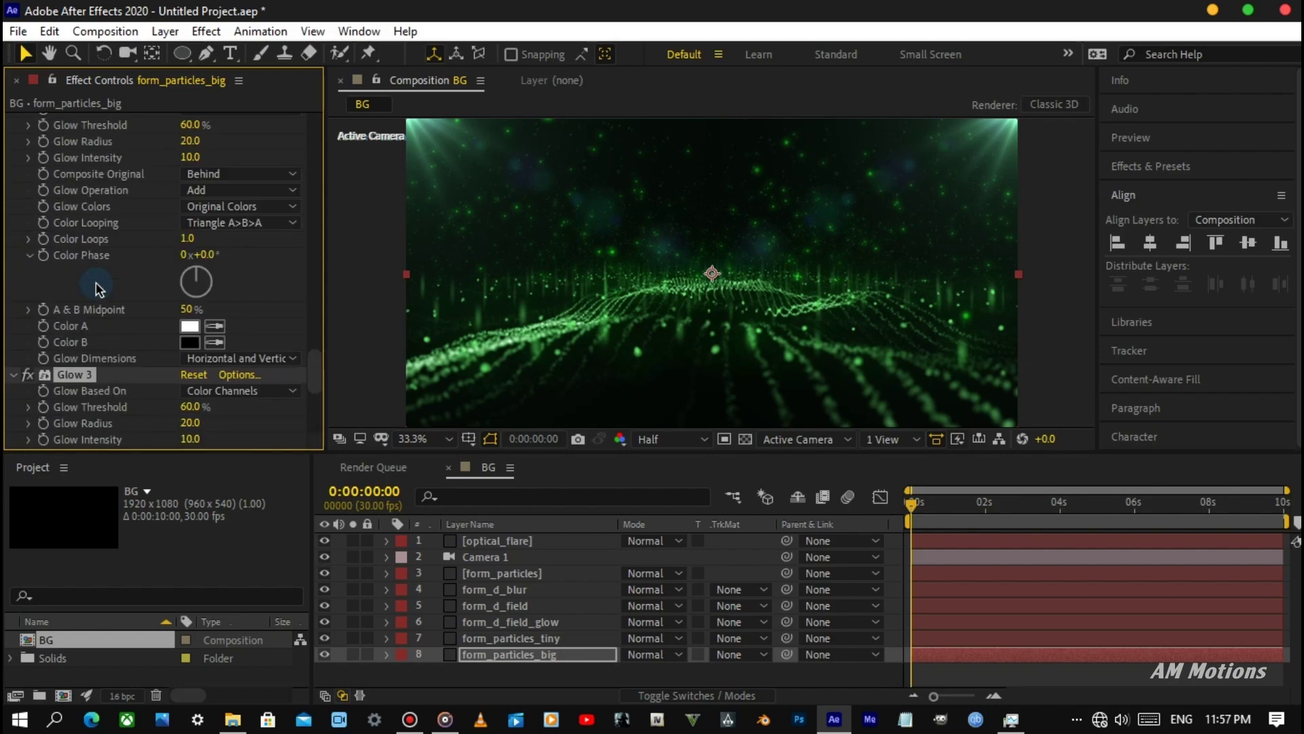
scroll(95, 282, down, 2)
scroll(96, 283, up, 2)
scroll(96, 283, up, 2)
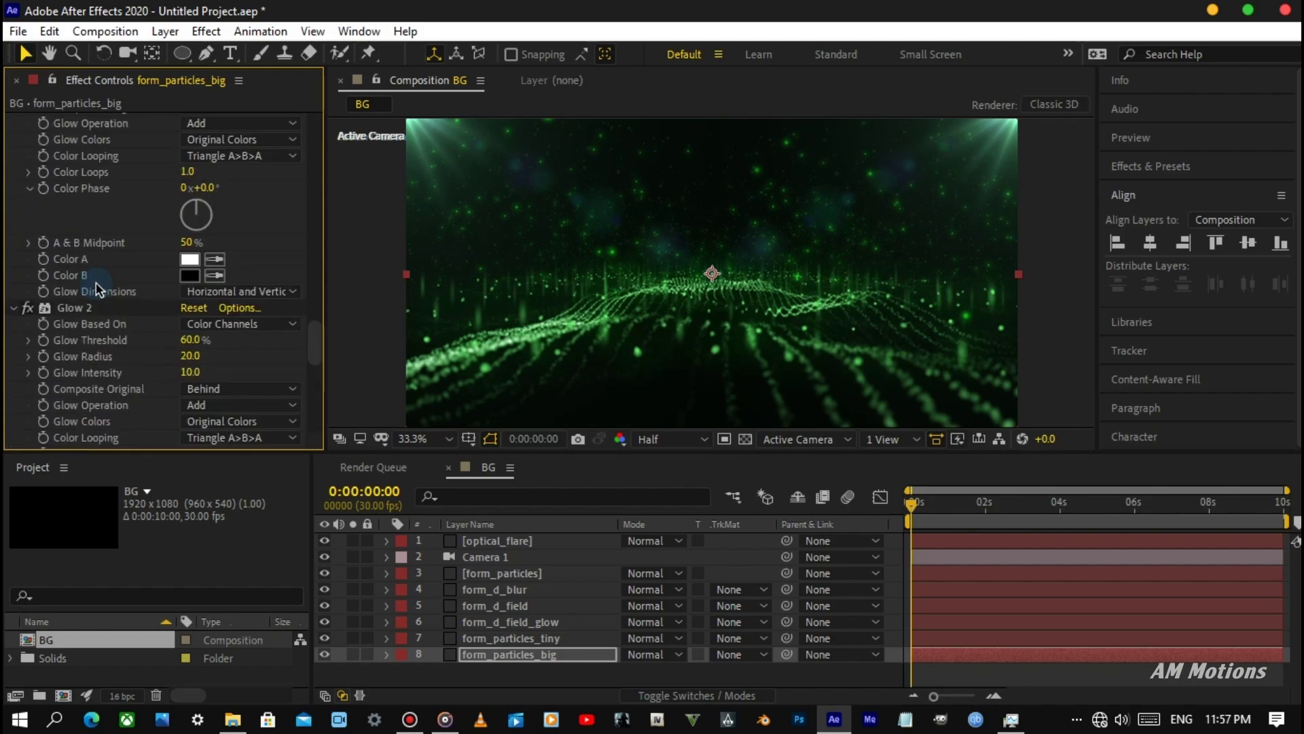
scroll(96, 283, up, 5)
scroll(96, 282, up, 5)
scroll(227, 320, up, 3)
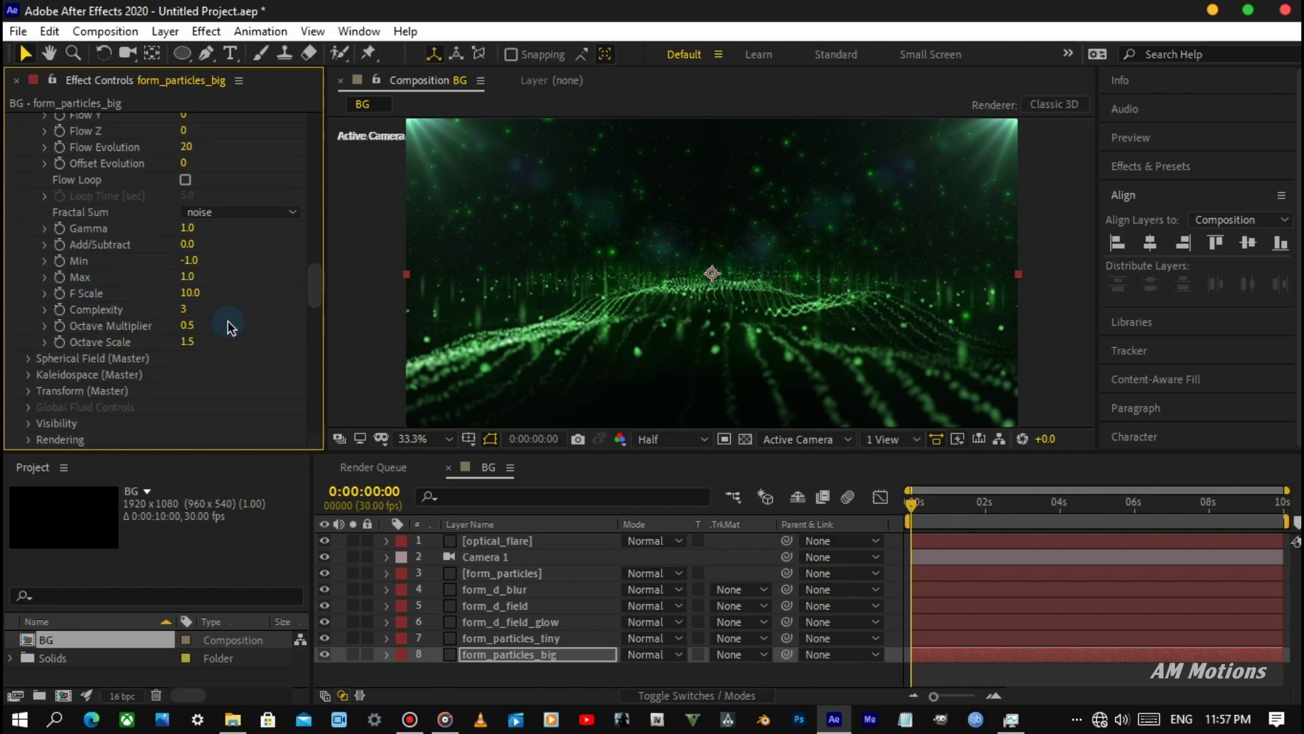
Set the viewer magnification to Fit and play a preview of the BG composition.
click(381, 250)
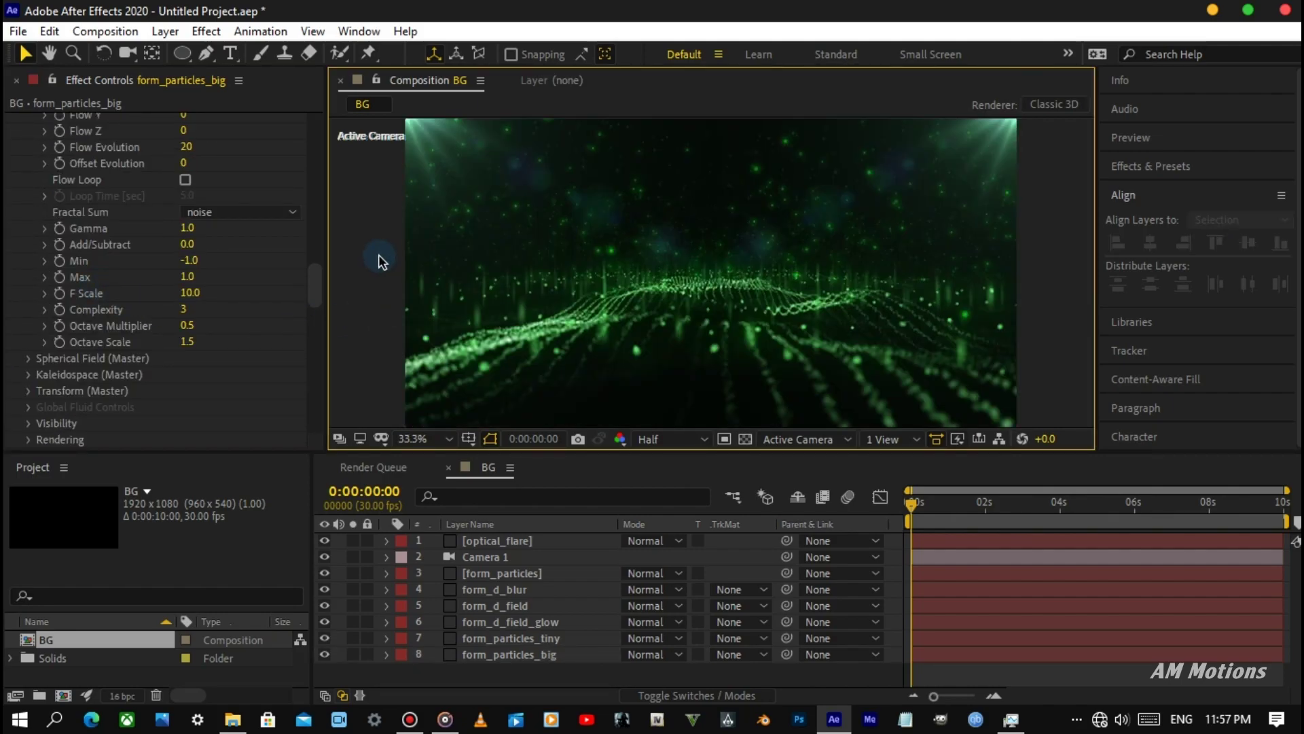
click(422, 436)
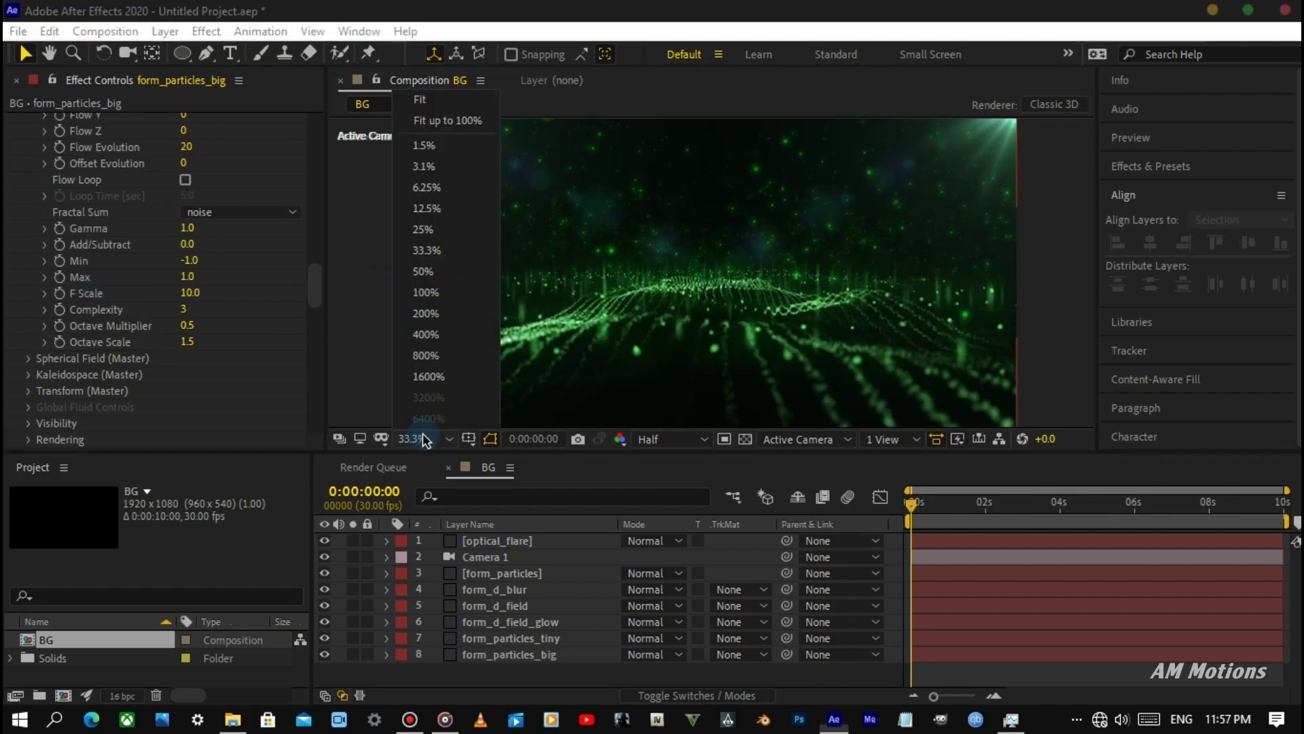
click(425, 102)
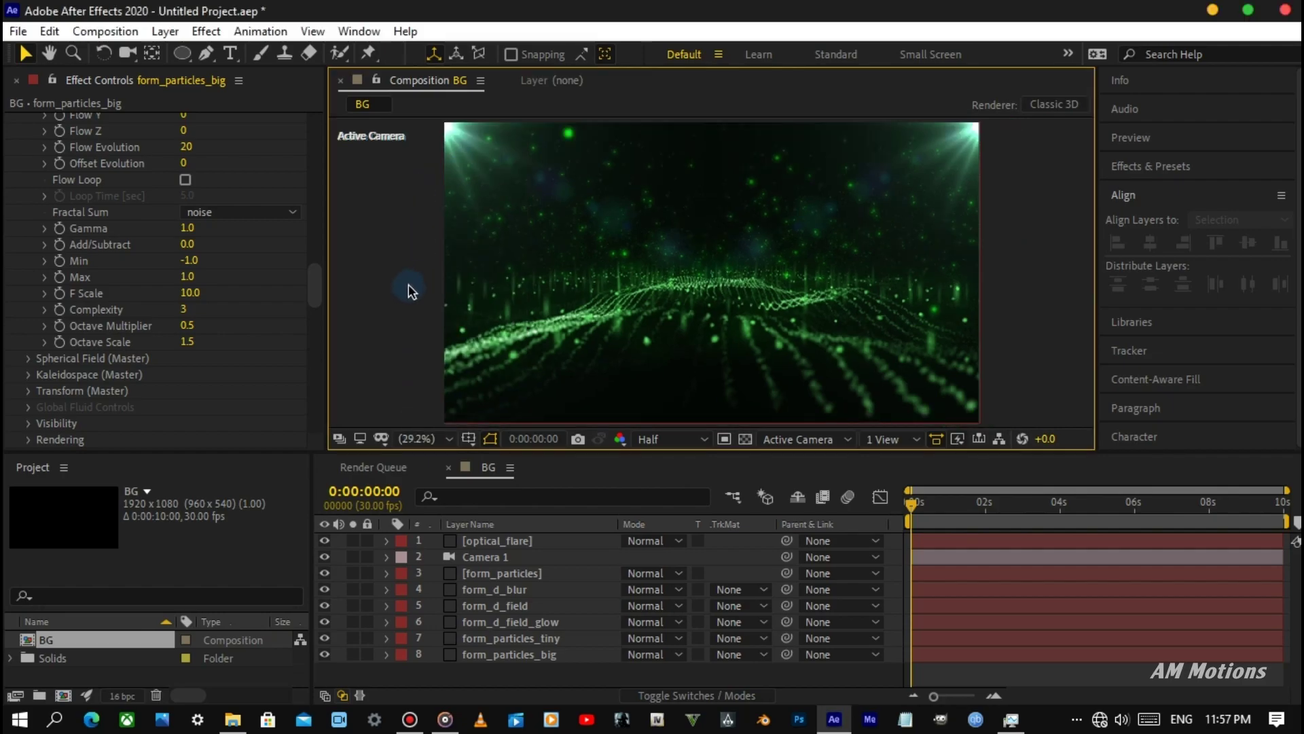
click(909, 501)
key(space)
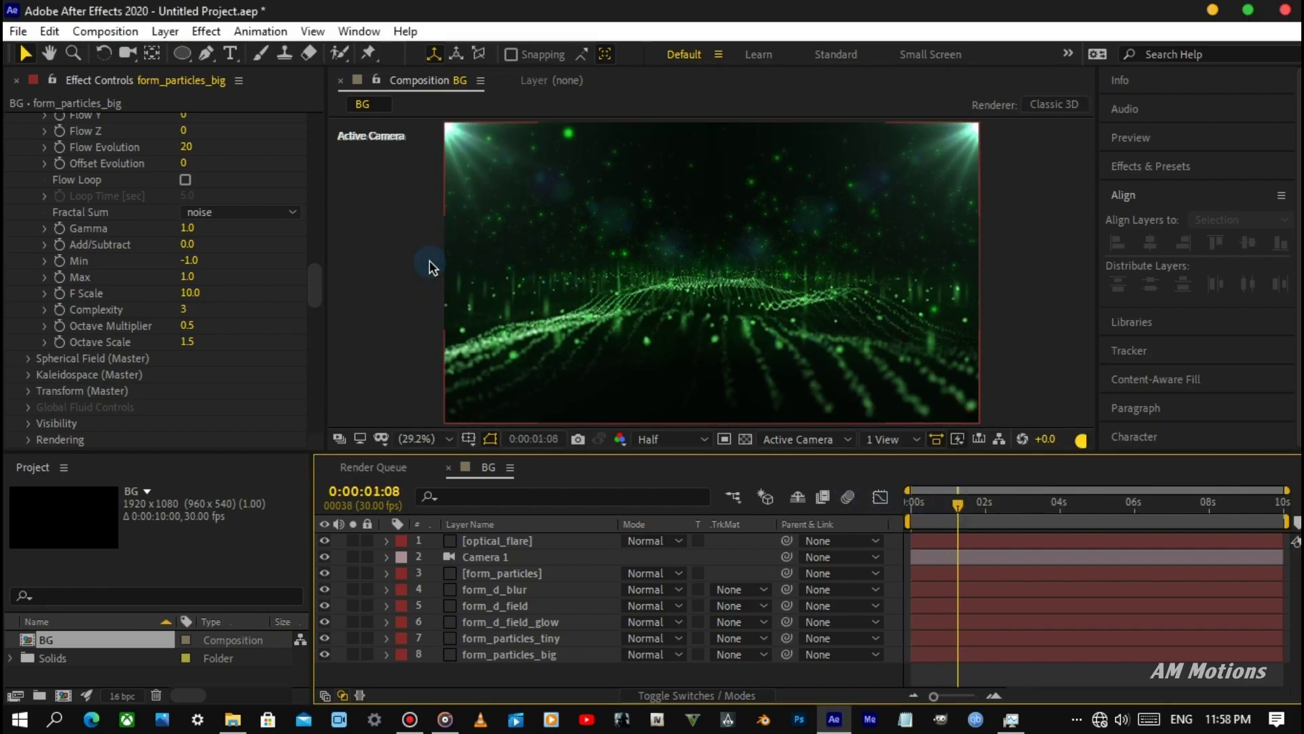